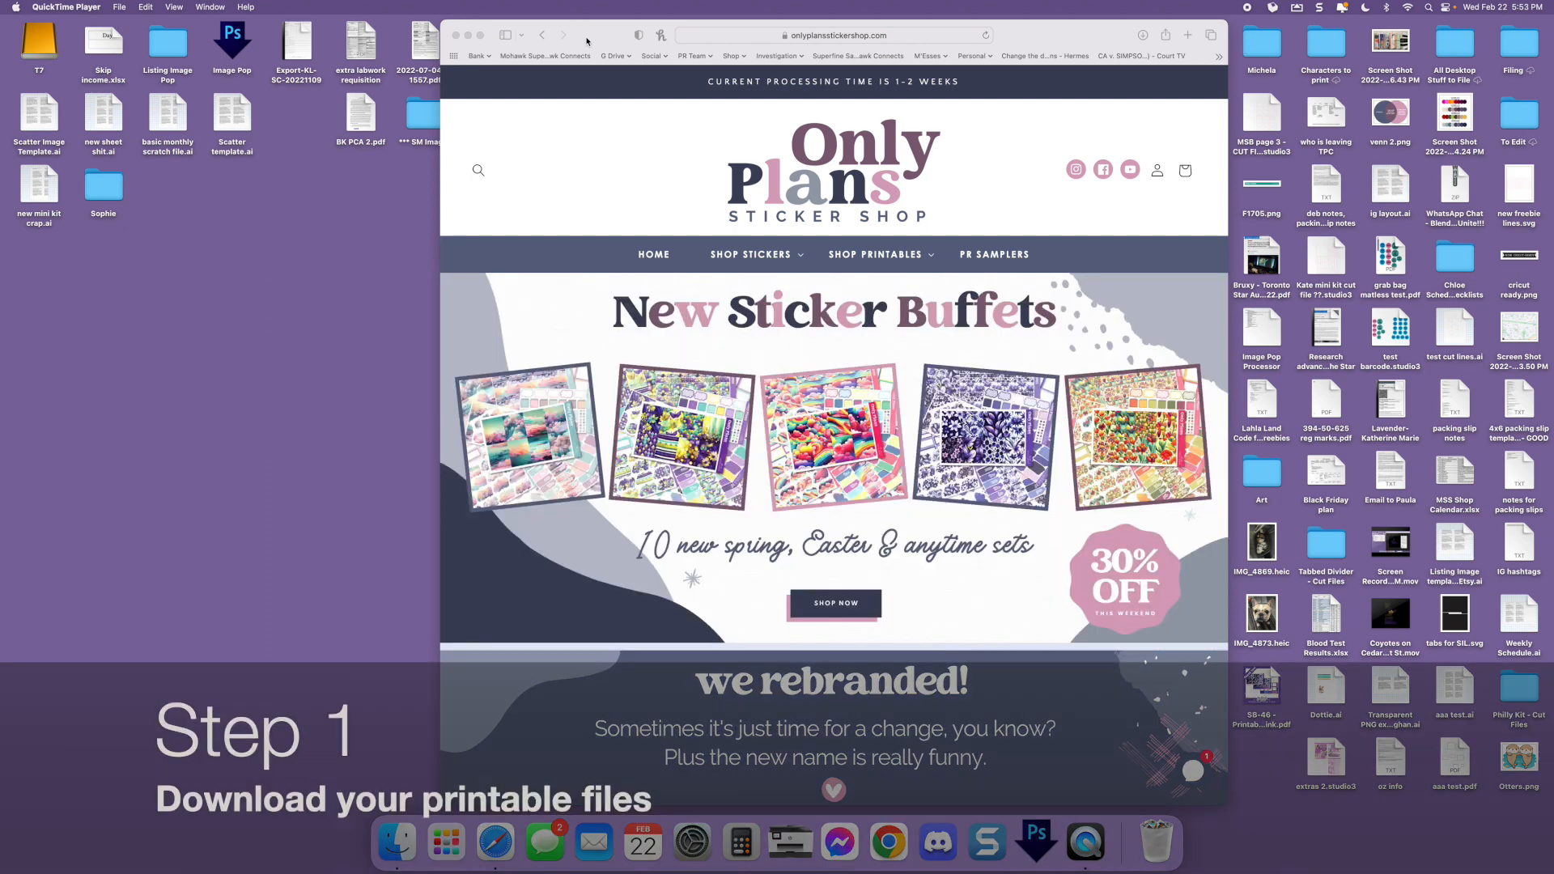
Open the SB-46 - Printable Link.pdf file from the desktop and follow its download link to the files in Safari
double_click(1262, 684)
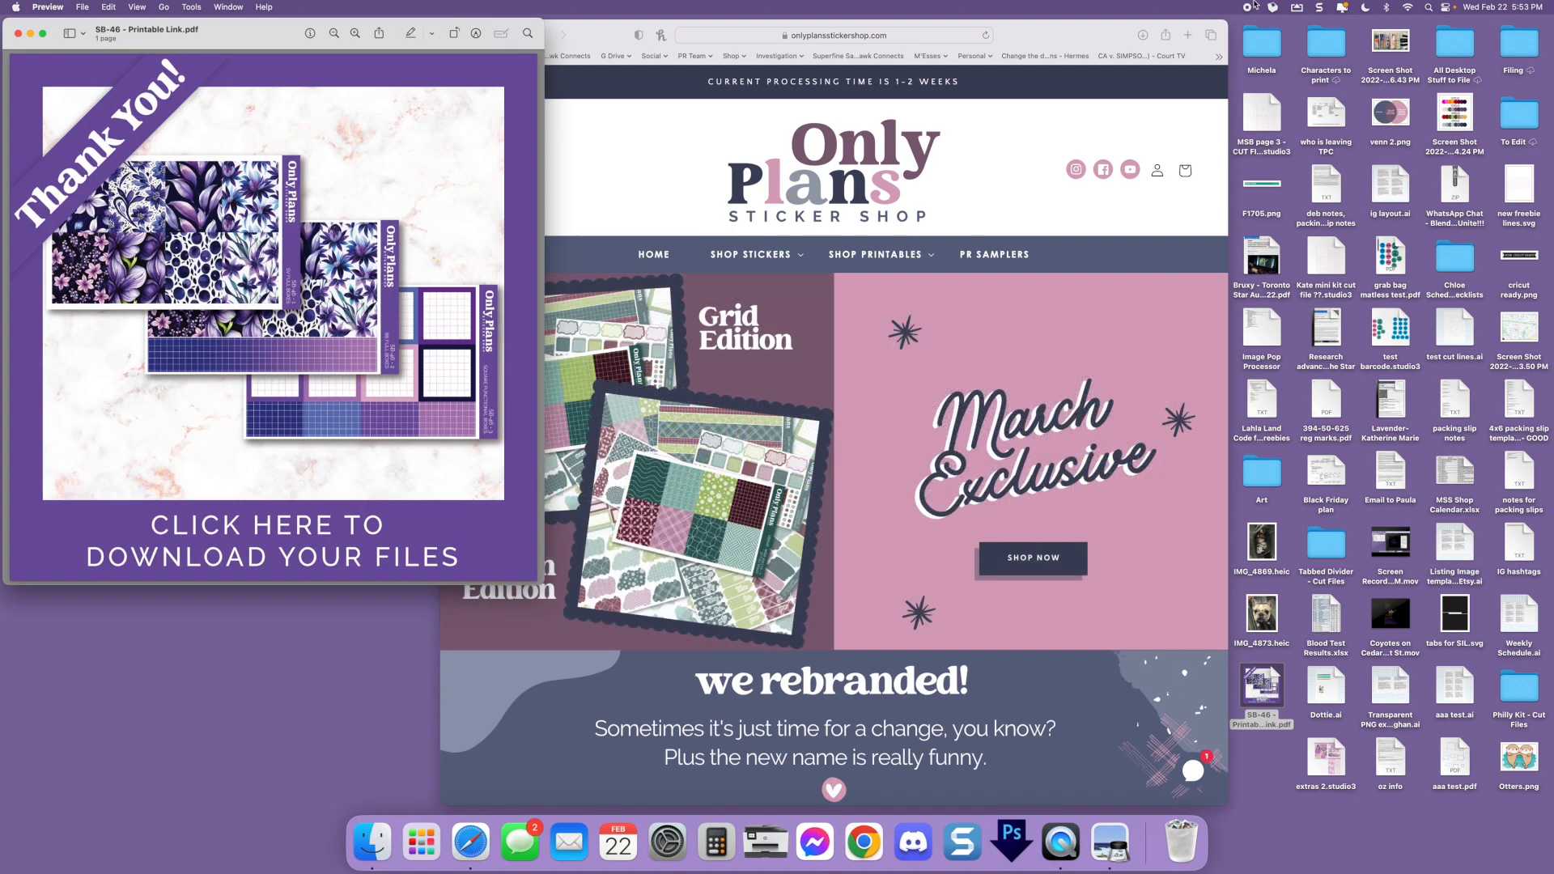
drag(245, 35, 315, 29)
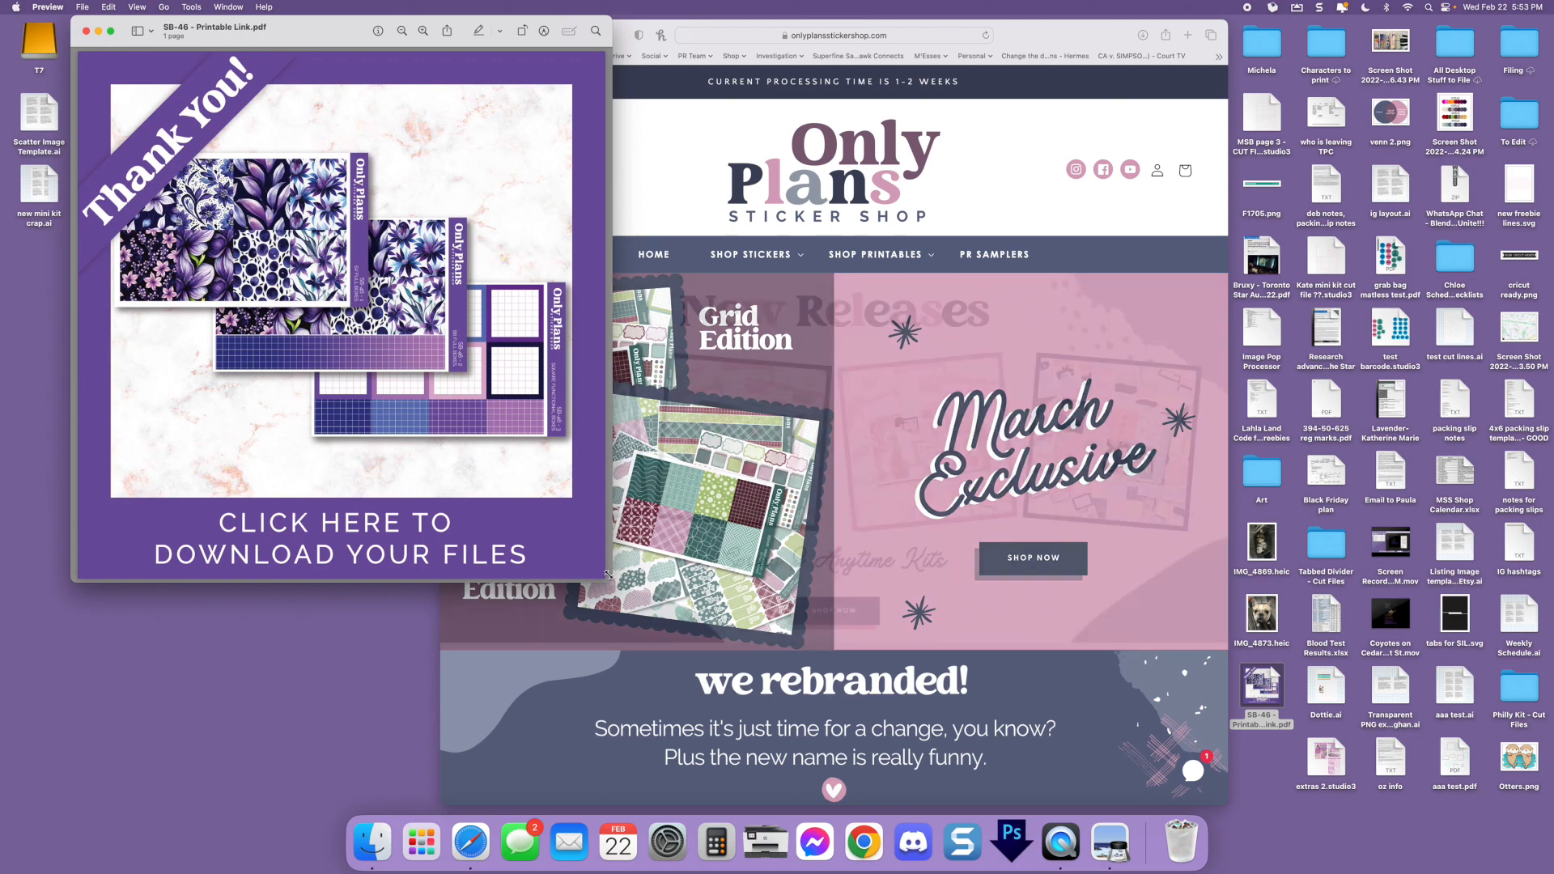
drag(613, 572, 810, 785)
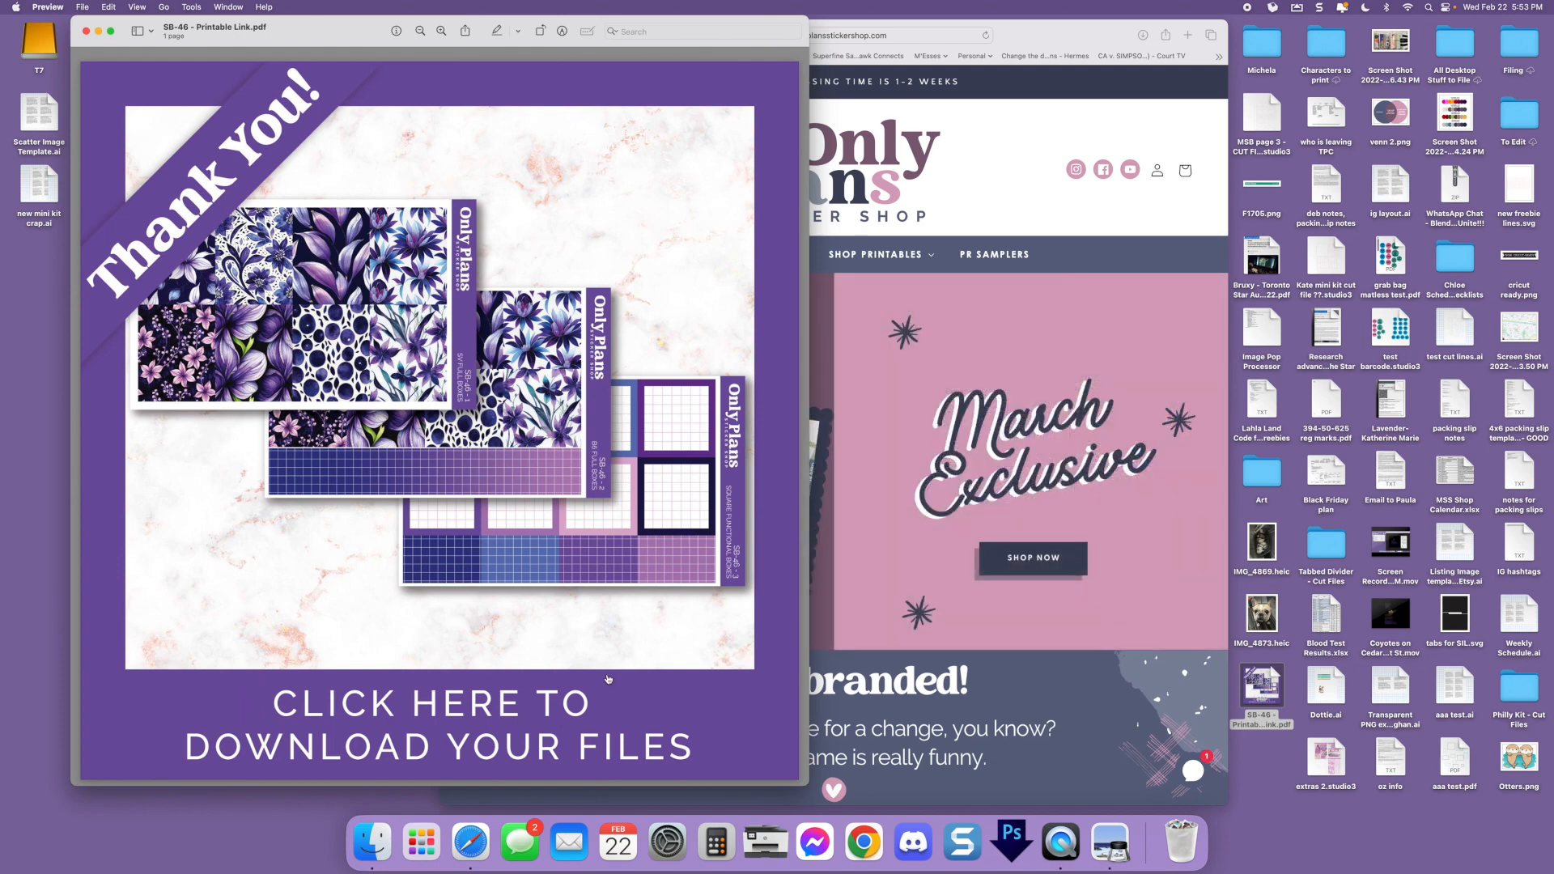
click(462, 700)
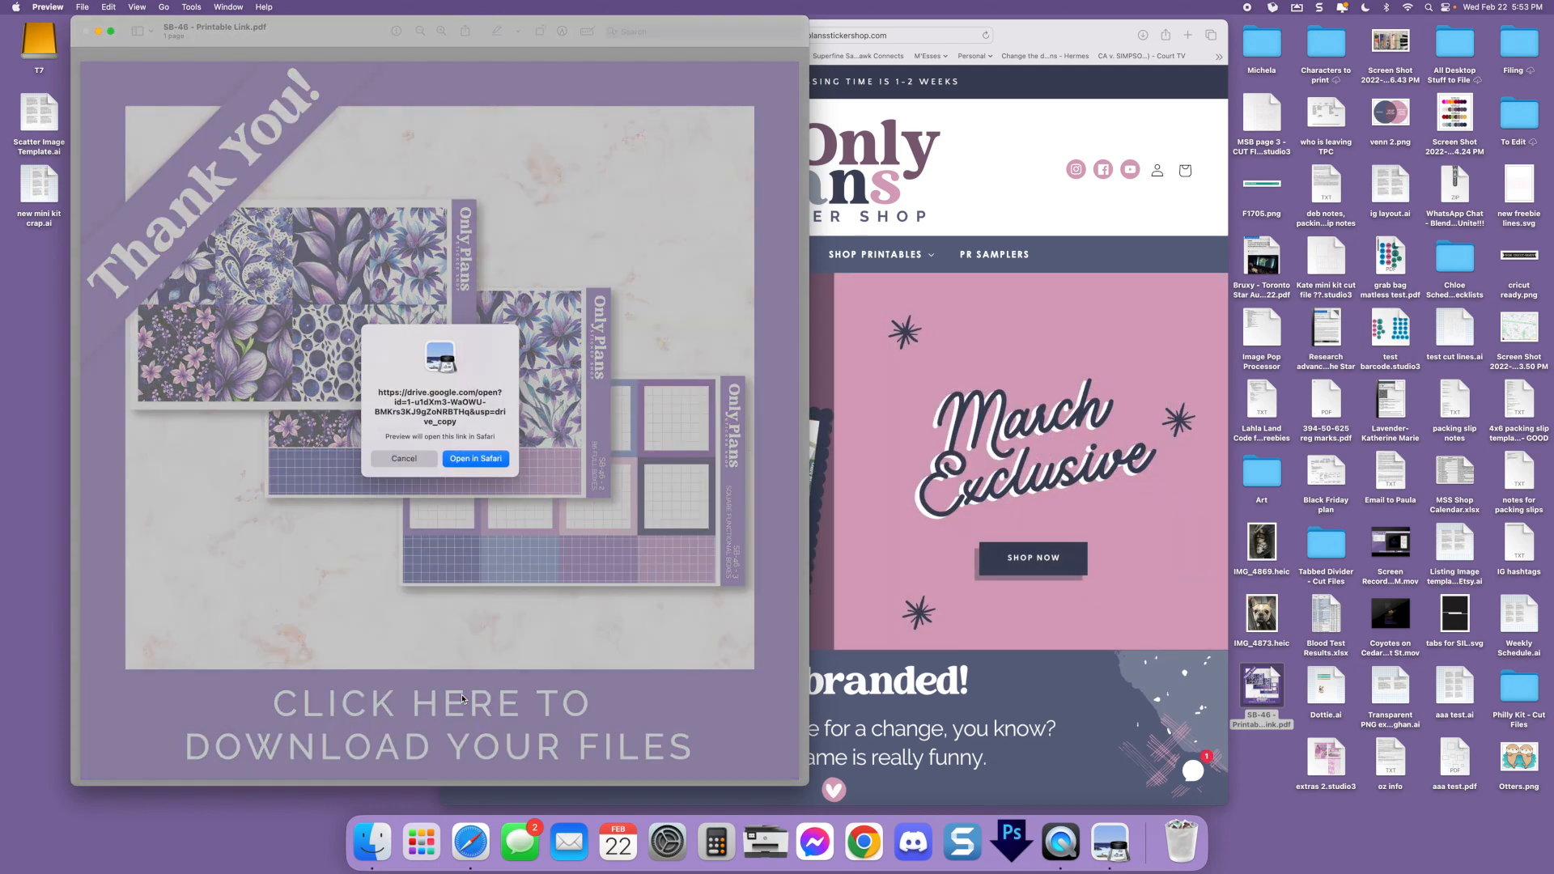
click(477, 459)
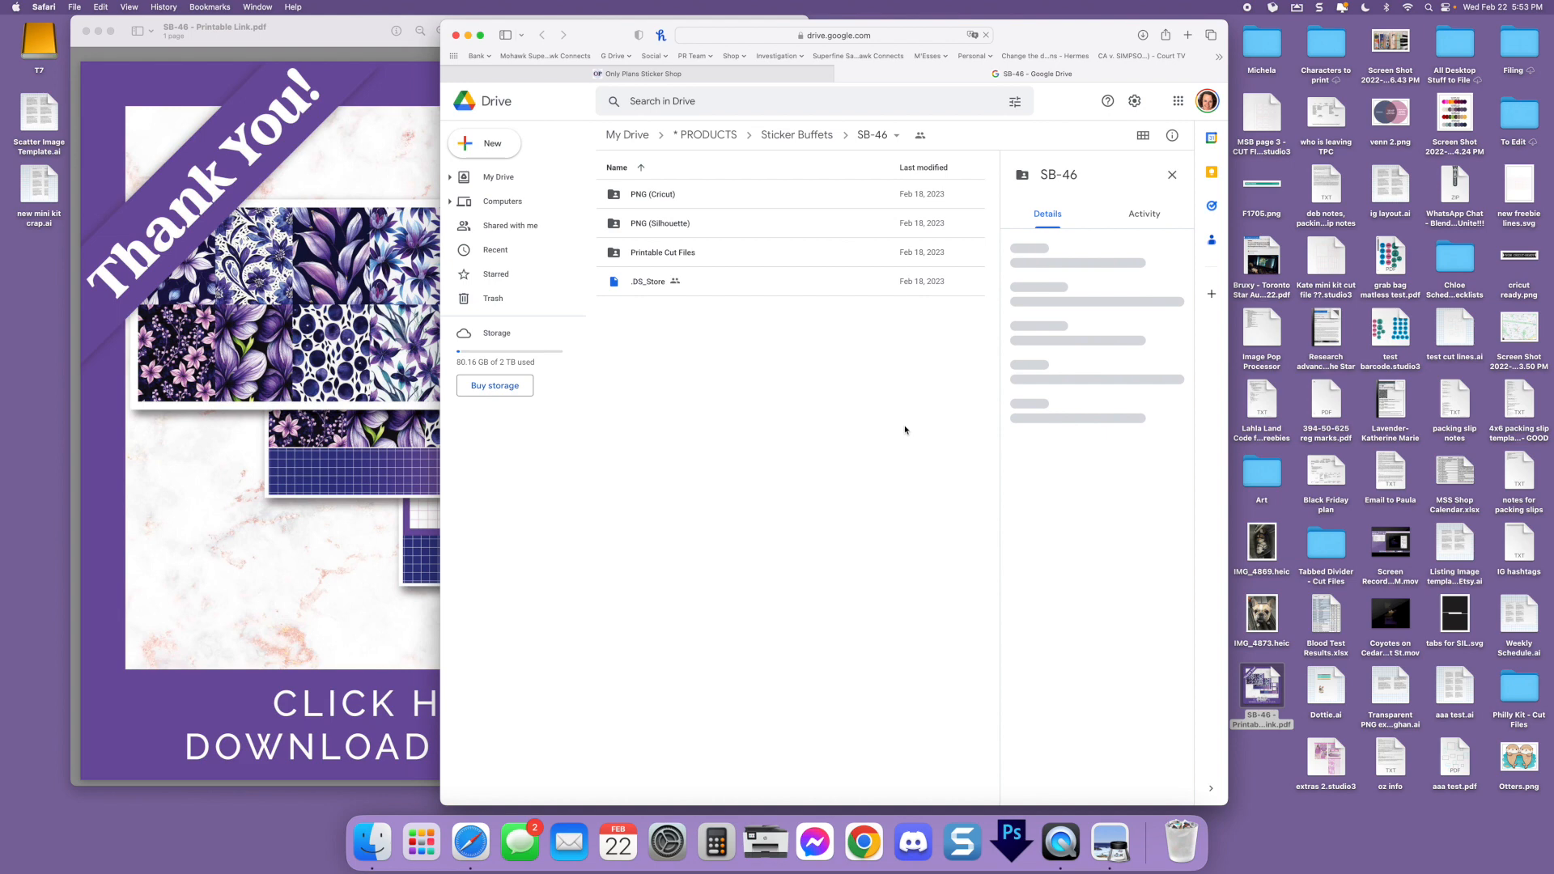
Remove the .DS_Store file from the SB-46 folder in Google Drive
click(739, 282)
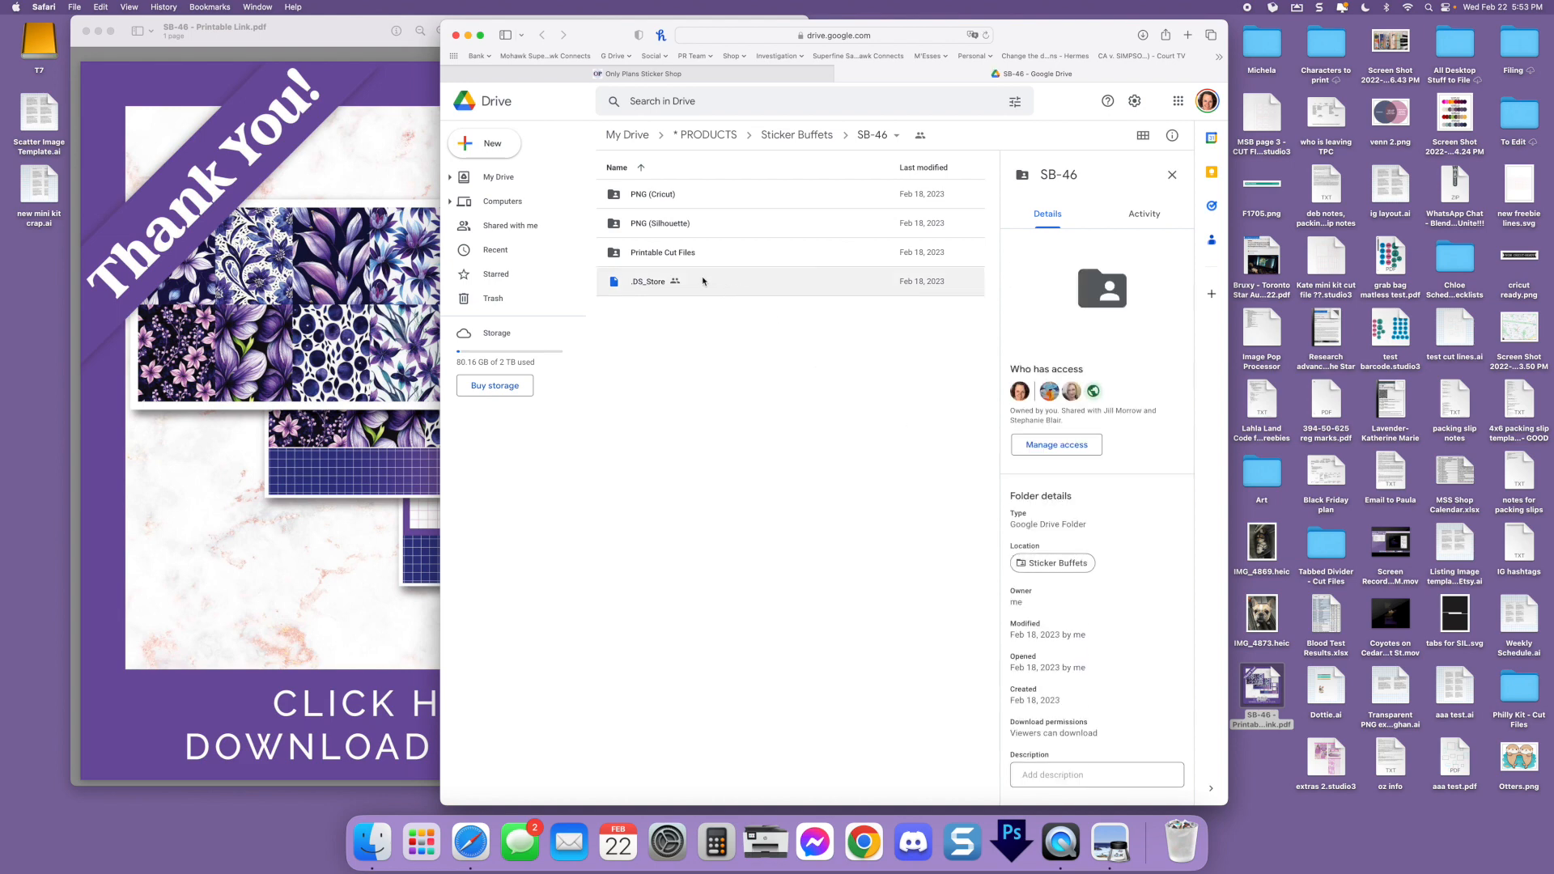
right_click(702, 280)
click(756, 562)
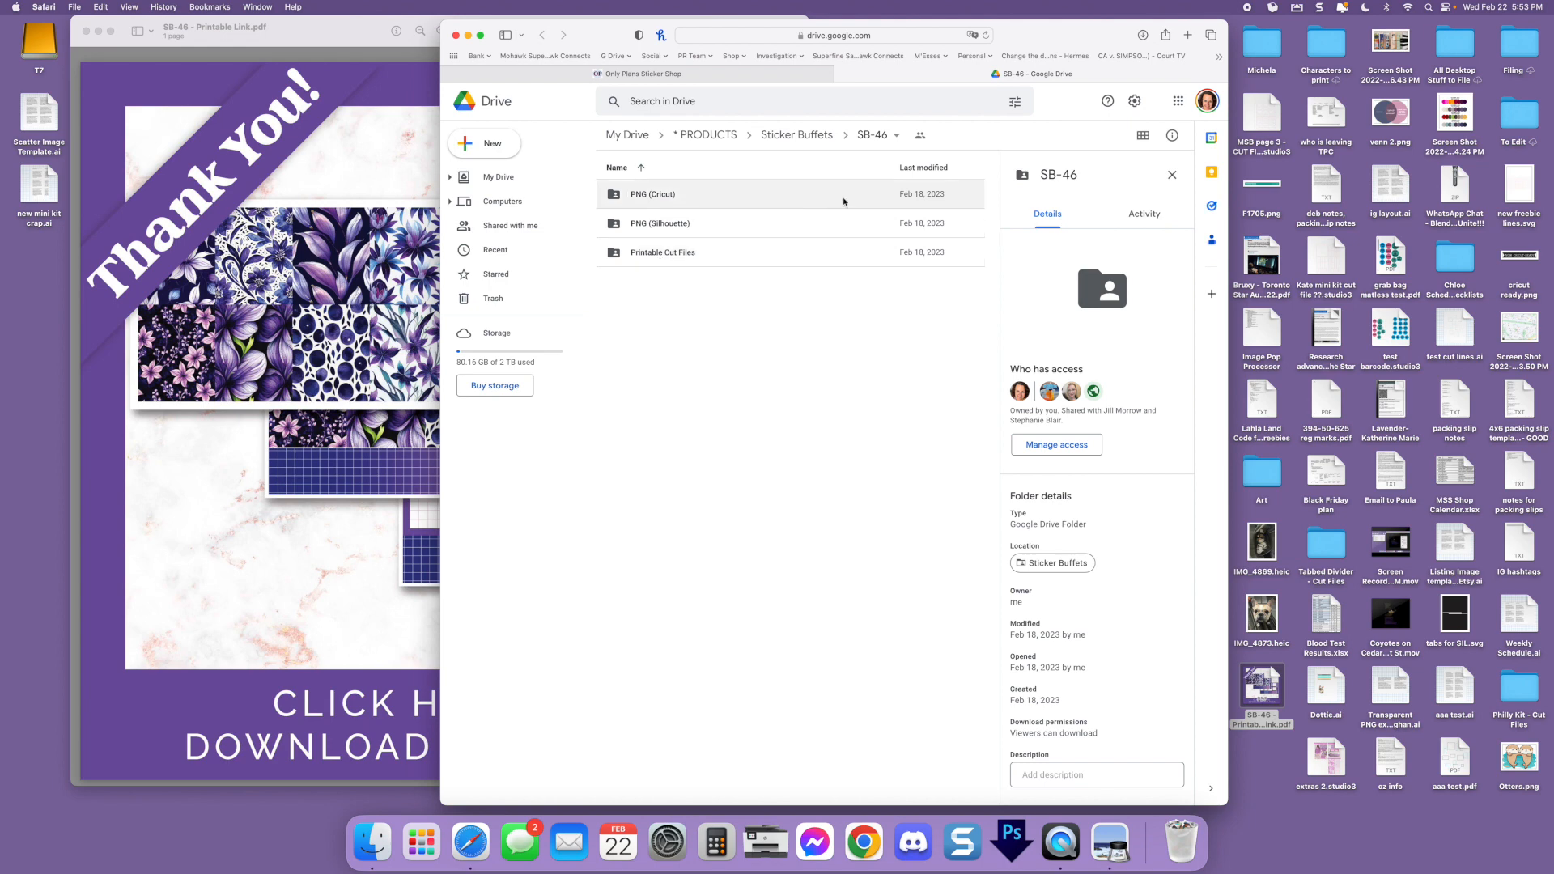
Download the whole SB-46 folder from Google Drive and open the downloaded copy in Finder
click(887, 139)
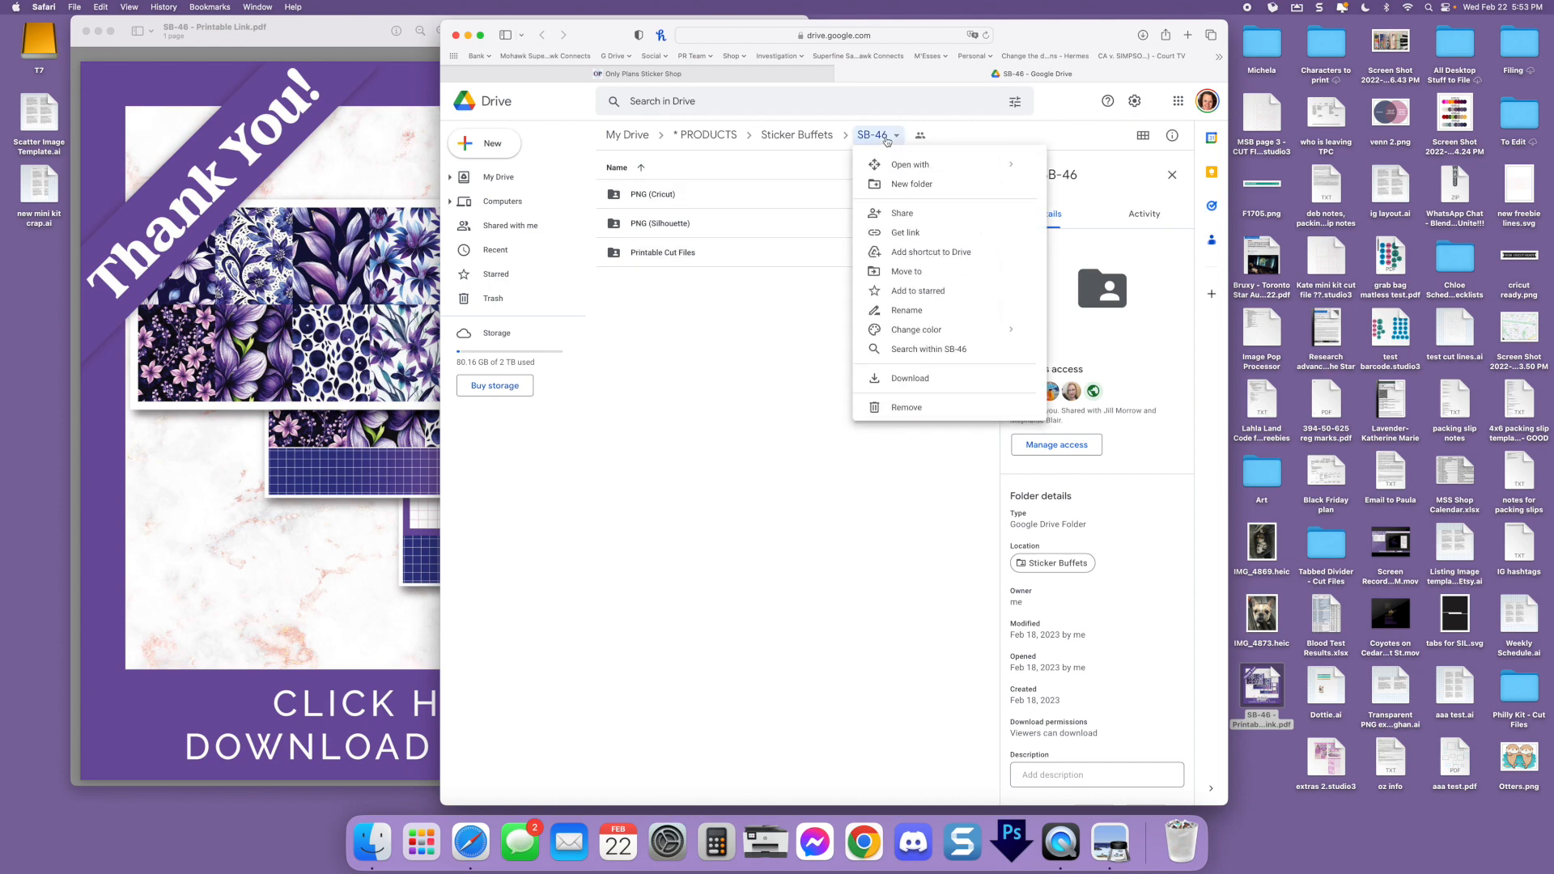
click(895, 379)
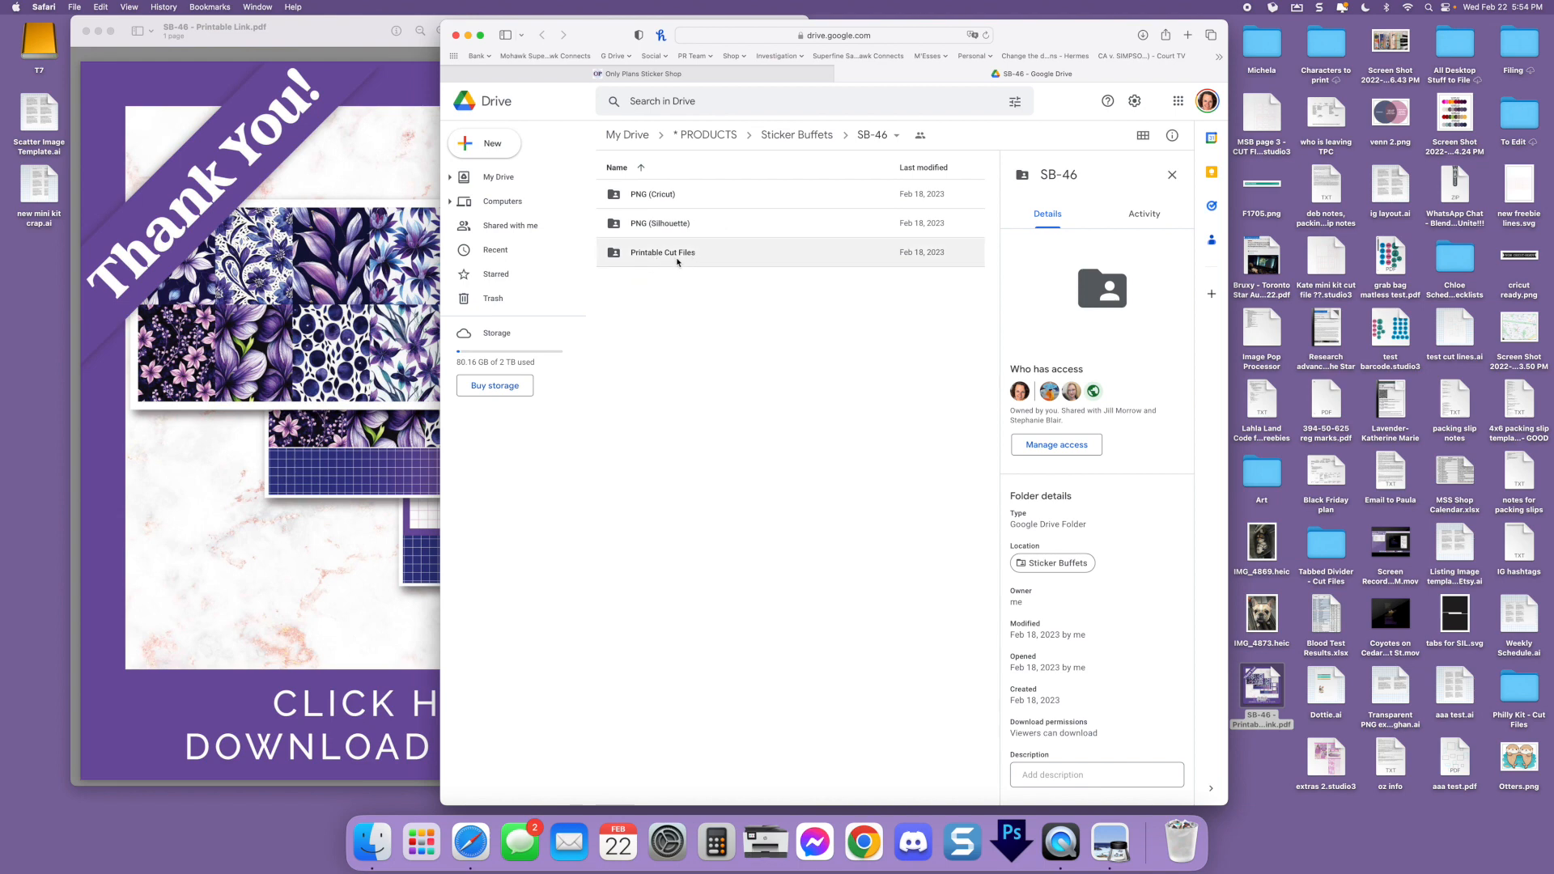
double_click(678, 261)
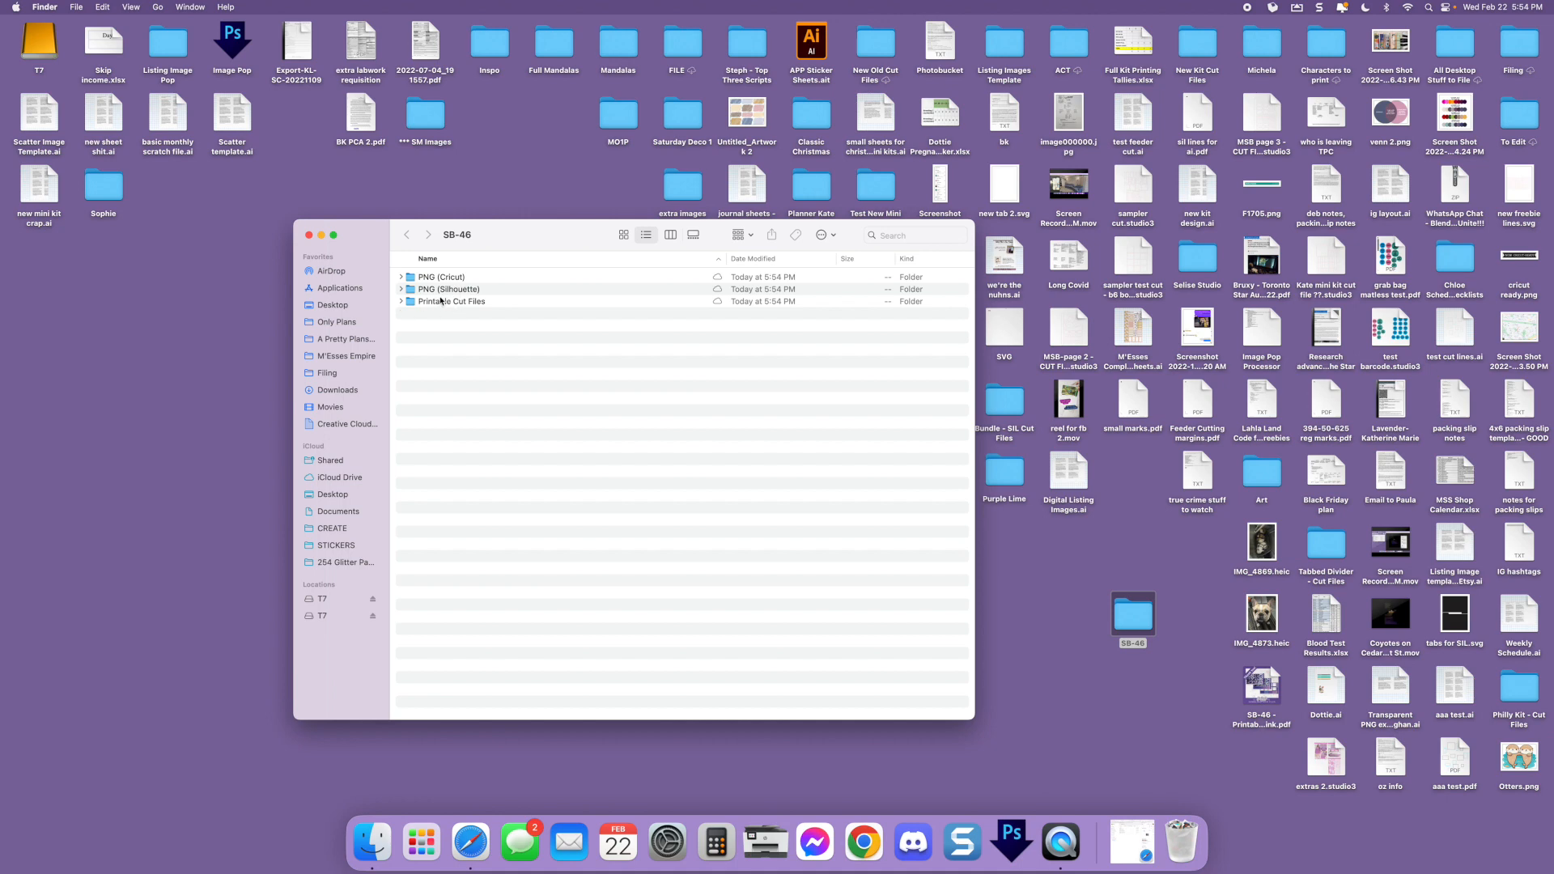
Check the contents of the PNG (Silhouette) folder and open SB-1 - CUT FILE.studio3 from the Printable Cut Files folder
double_click(460, 289)
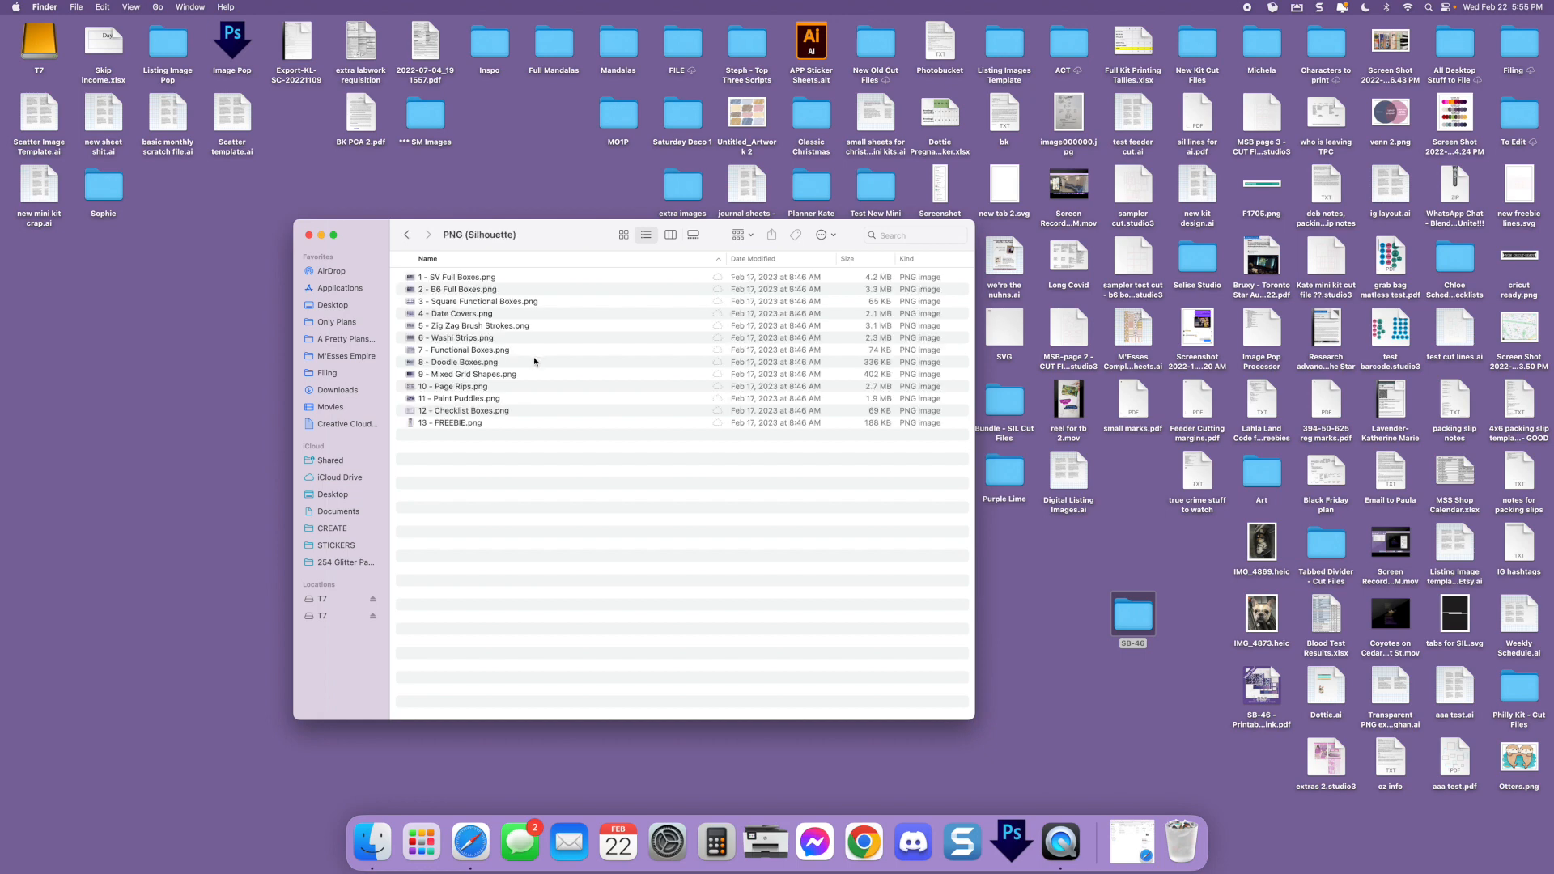
click(405, 235)
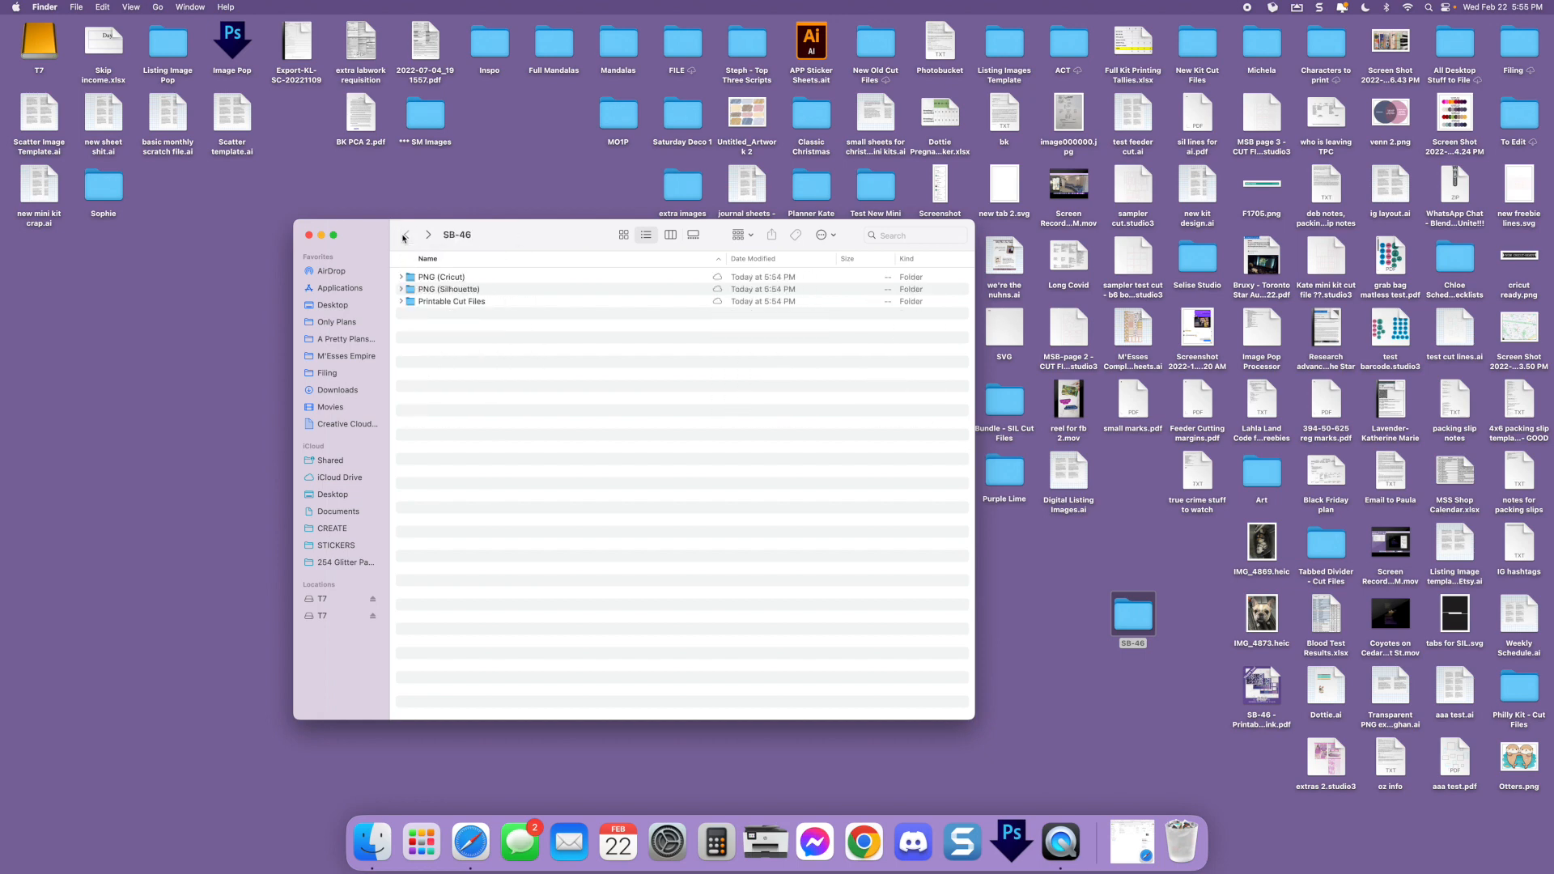
double_click(458, 302)
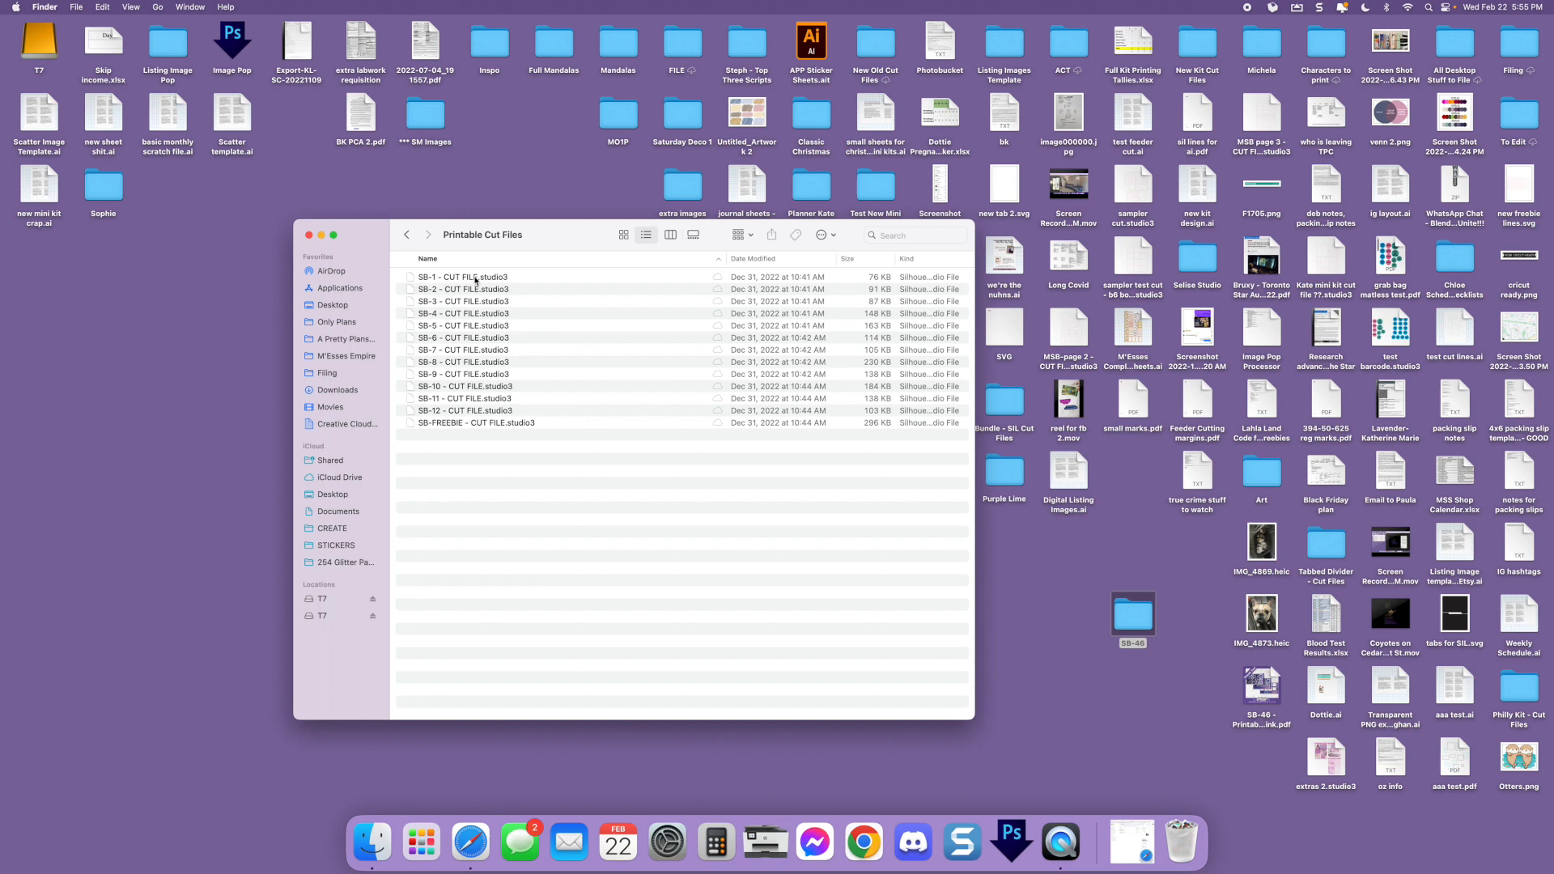
click(464, 277)
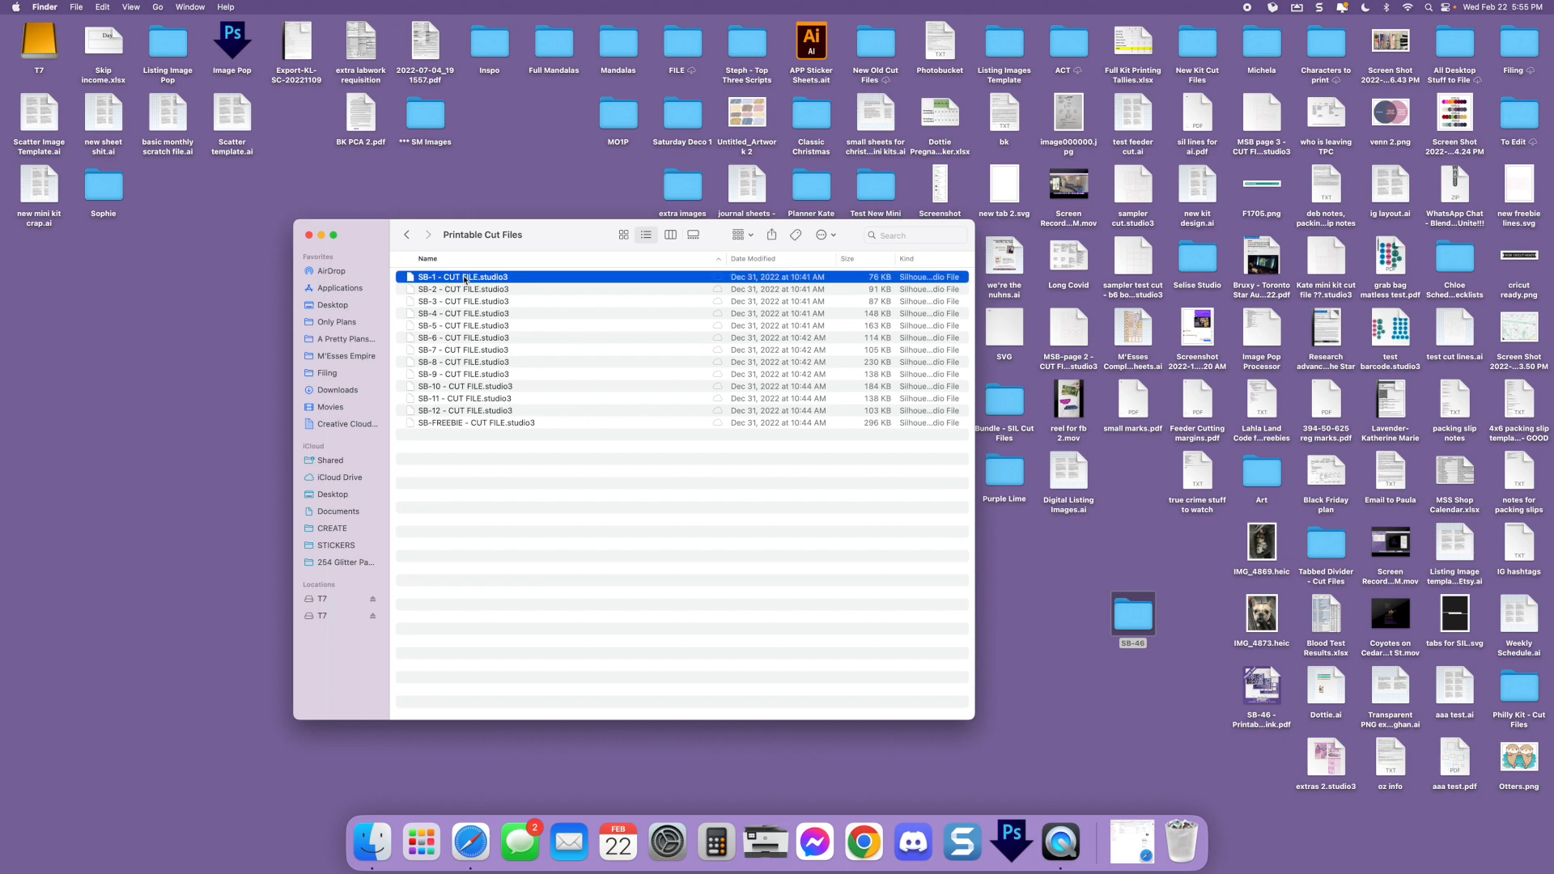
double_click(464, 278)
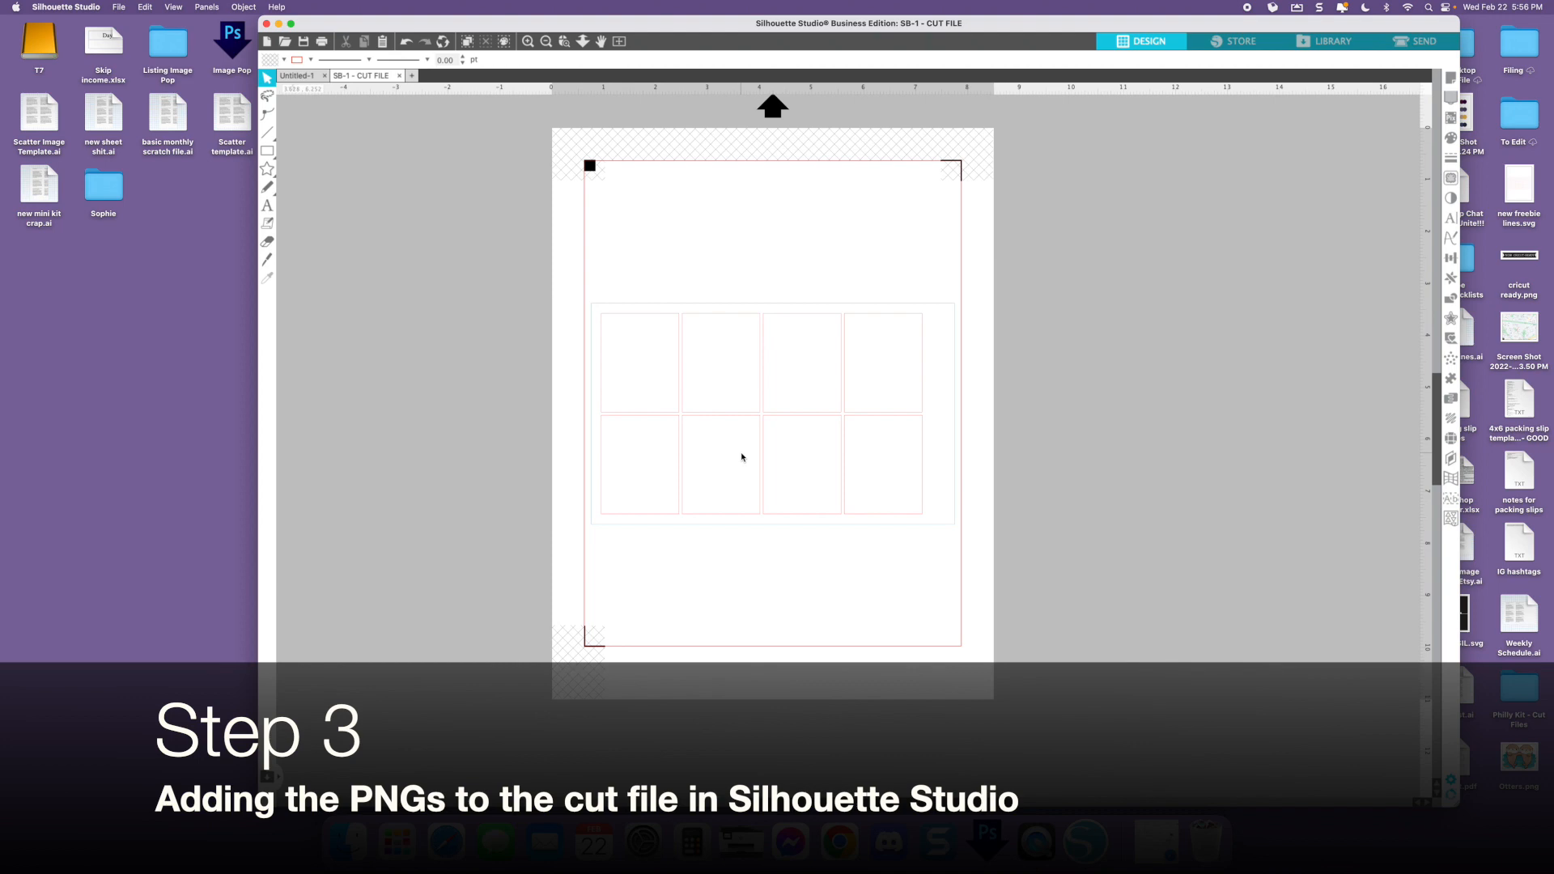
Select all eight box cut lines together with their surrounding rectangle and group them
scroll(743, 457, left, 2)
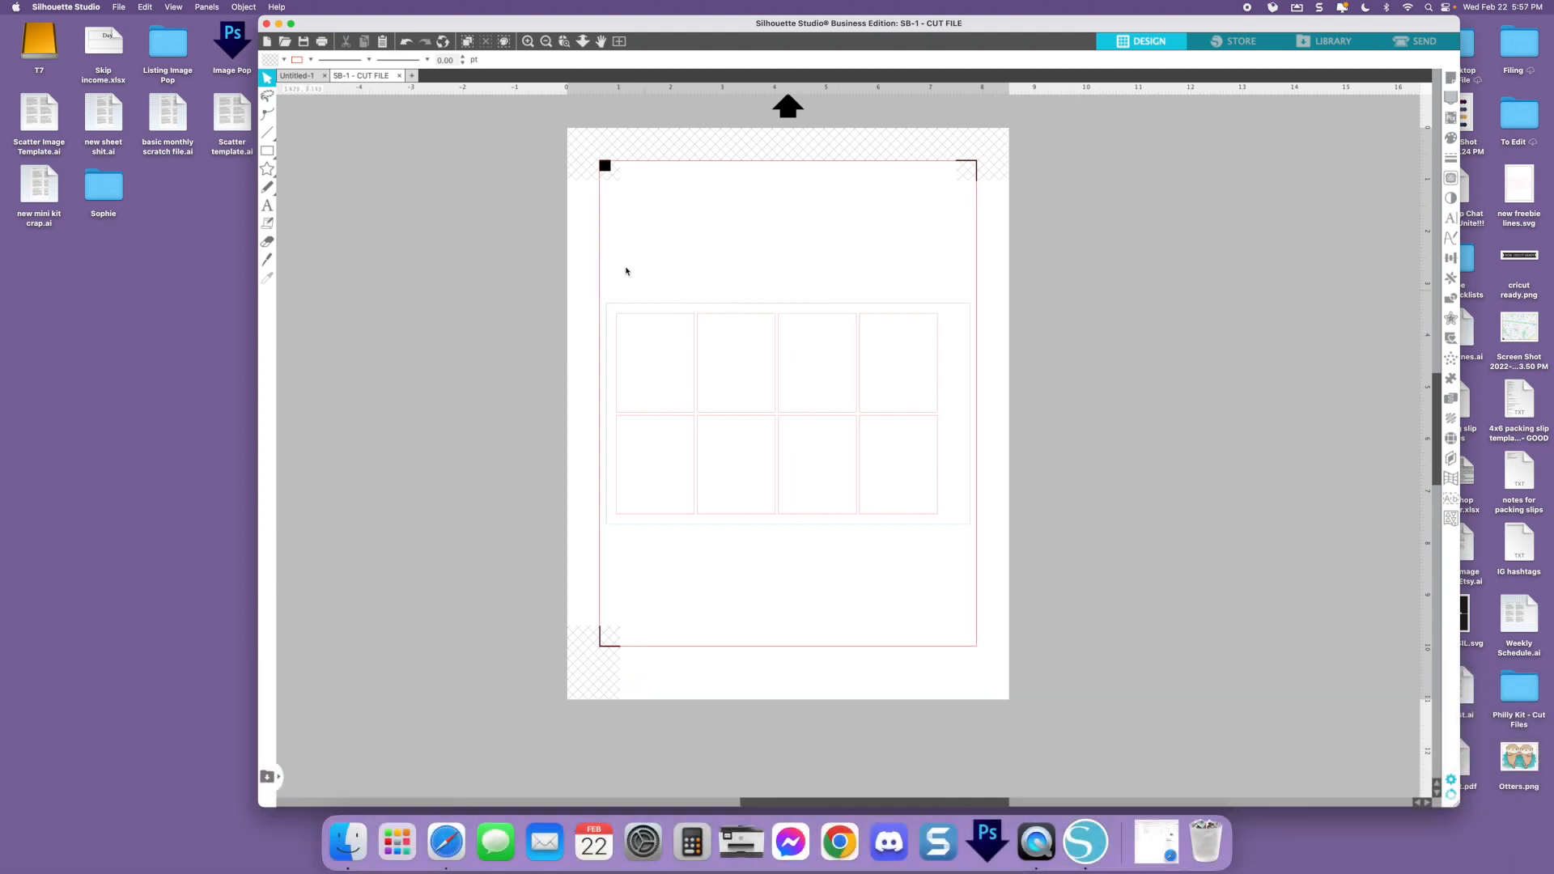
click(637, 319)
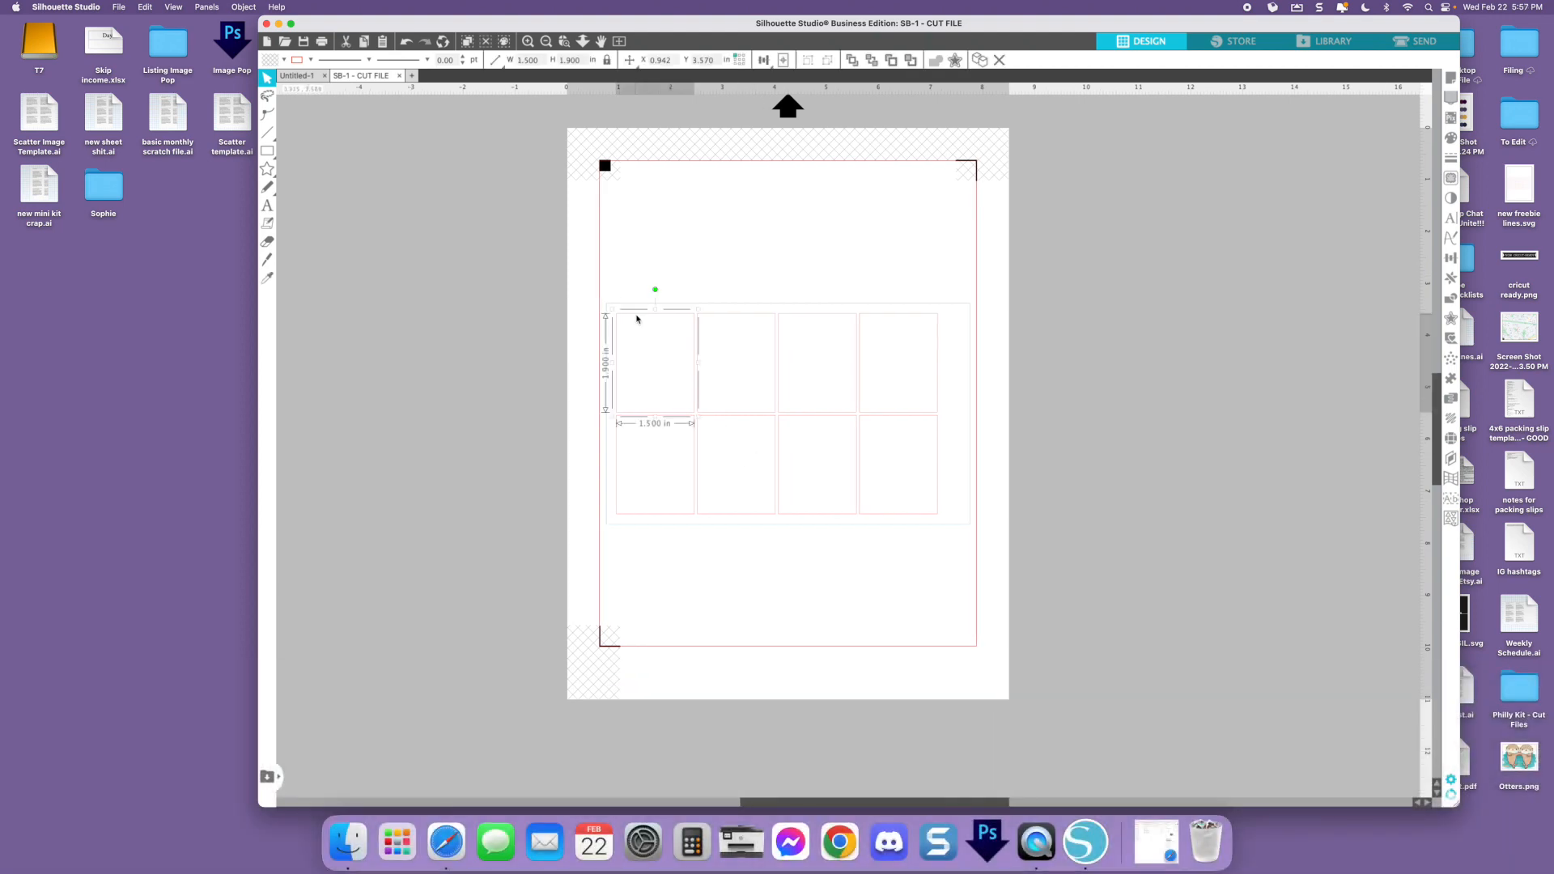
click(638, 284)
click(695, 334)
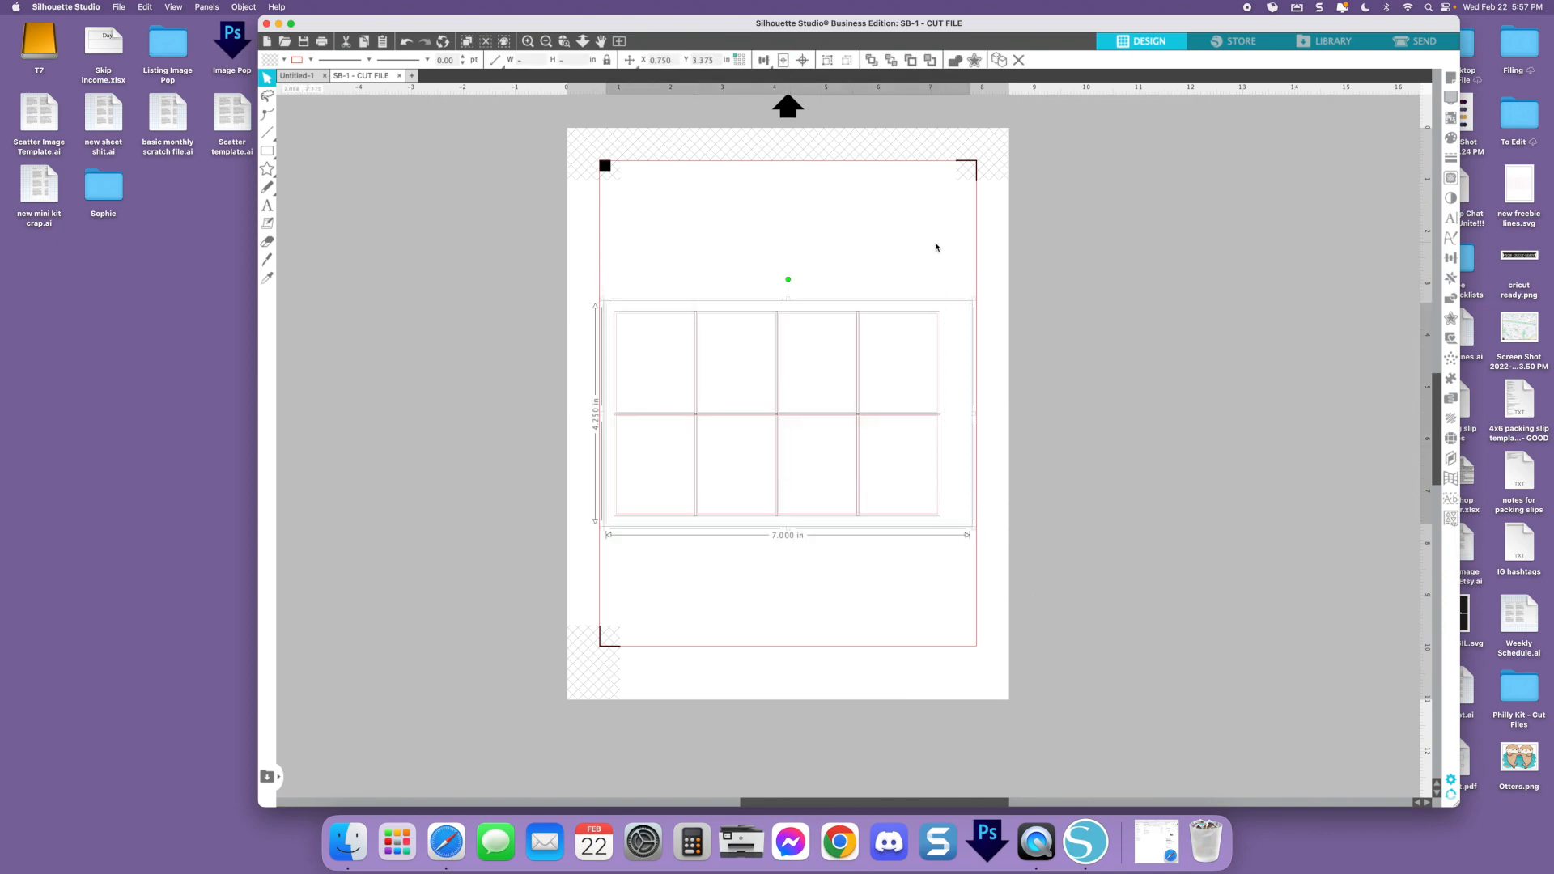
click(828, 61)
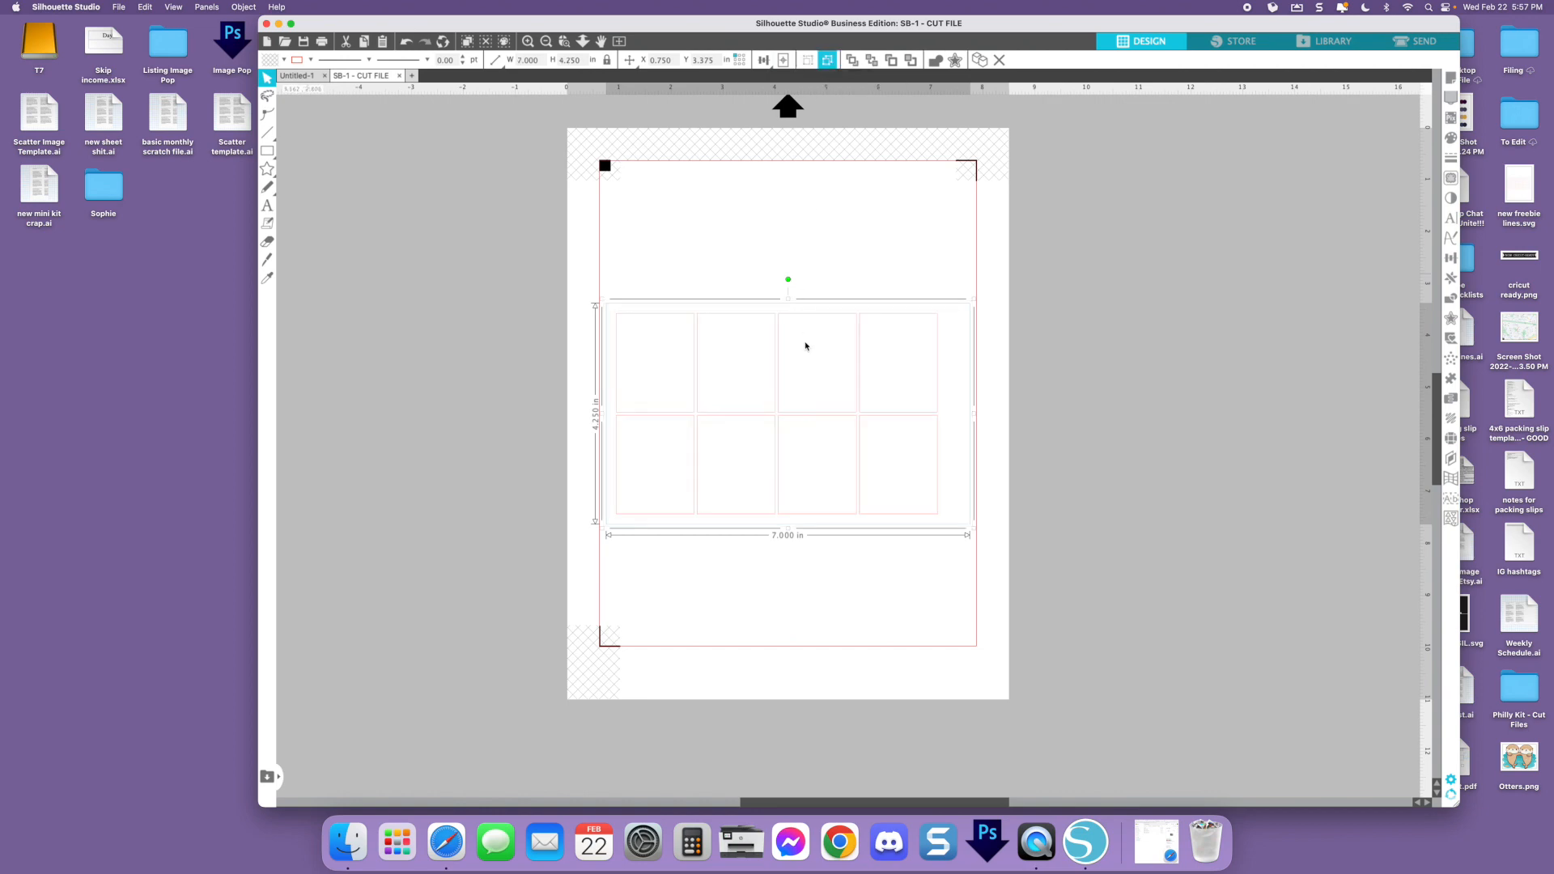
Switch to Finder, open the PNG (Silhouette) folder and move its window clear of the cut file's page
scroll(1025, 412, left, 5)
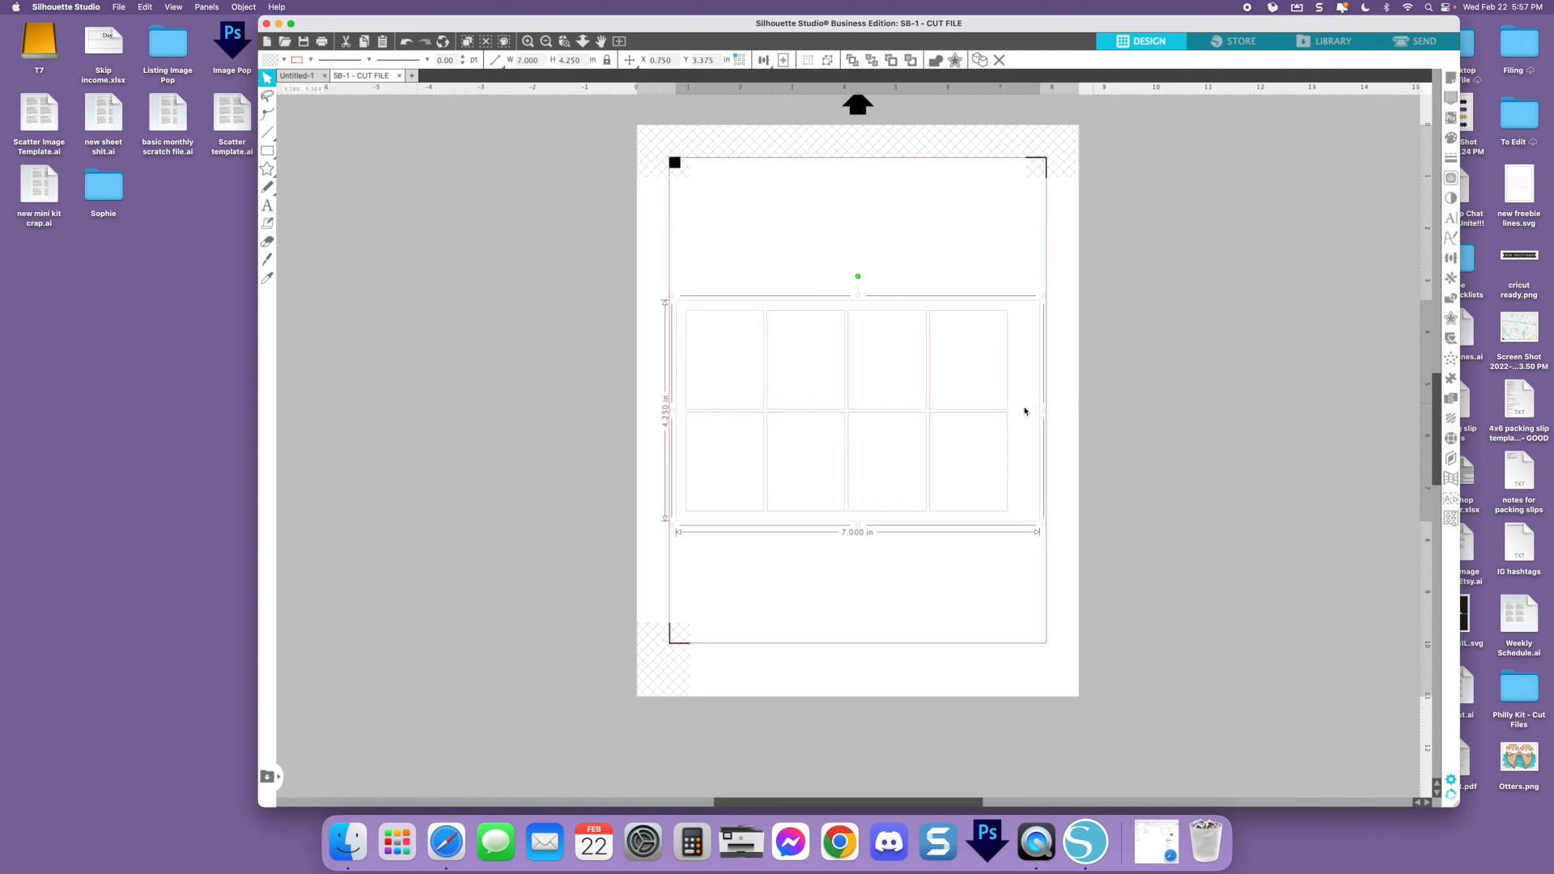
scroll(1025, 411, left, 2)
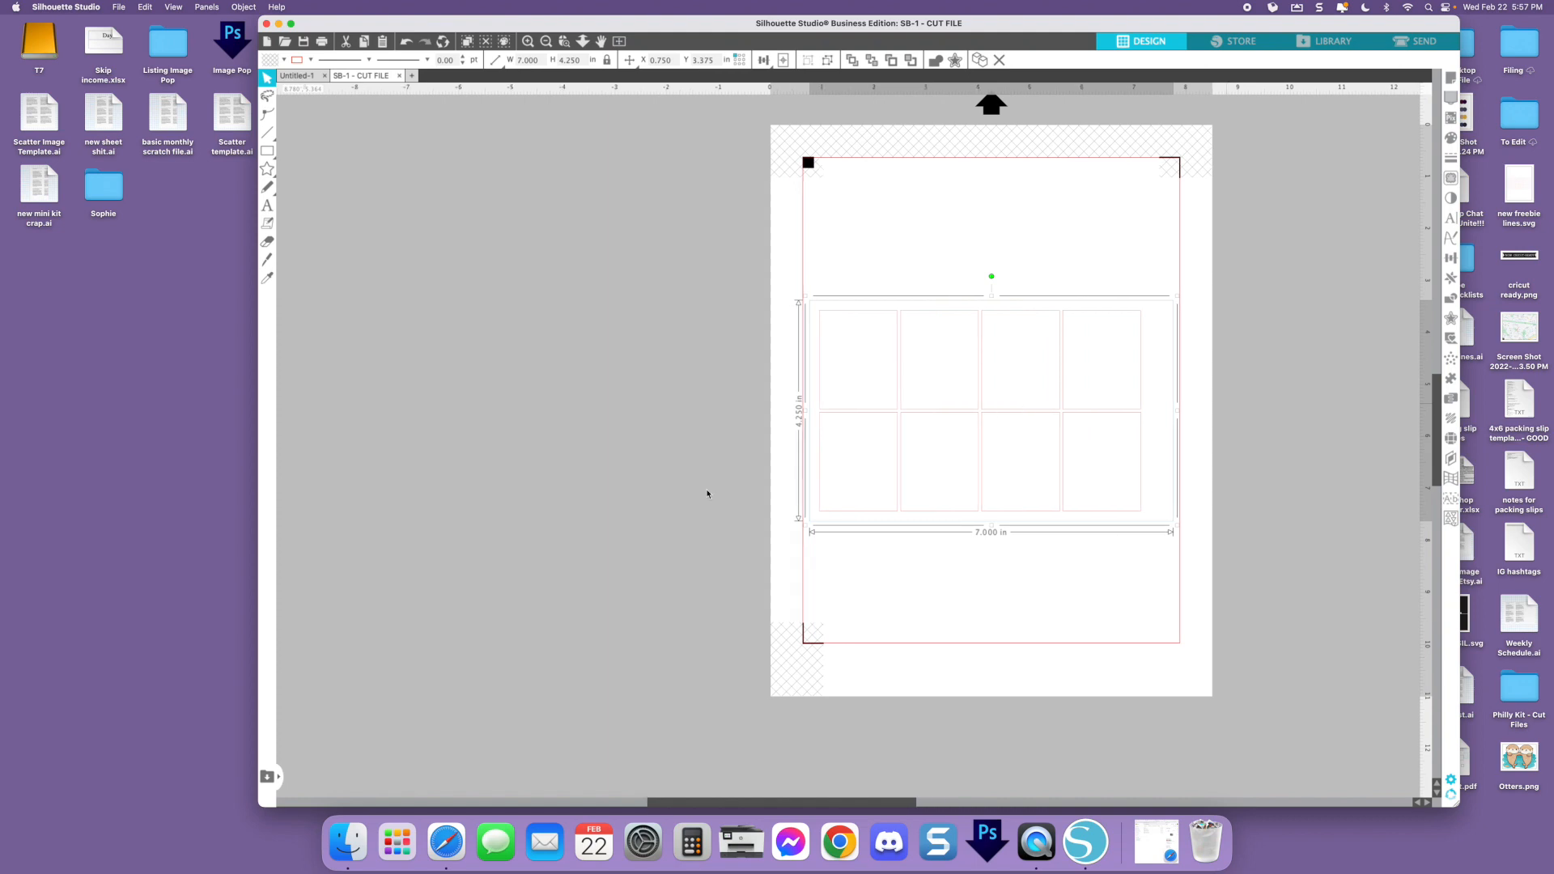
click(348, 842)
click(405, 232)
double_click(439, 291)
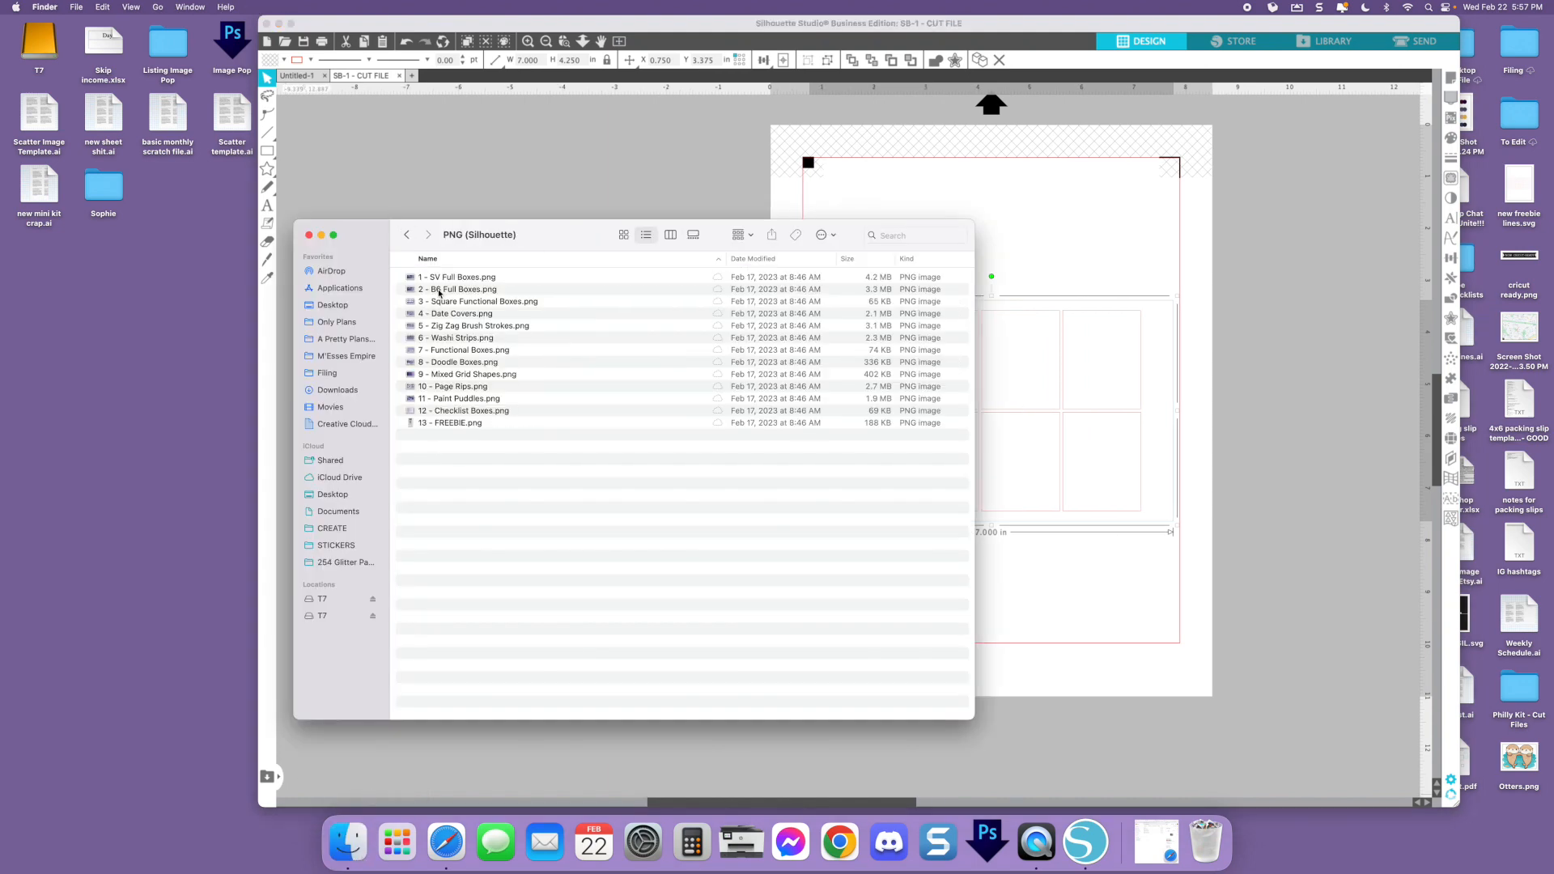
drag(532, 232, 256, 380)
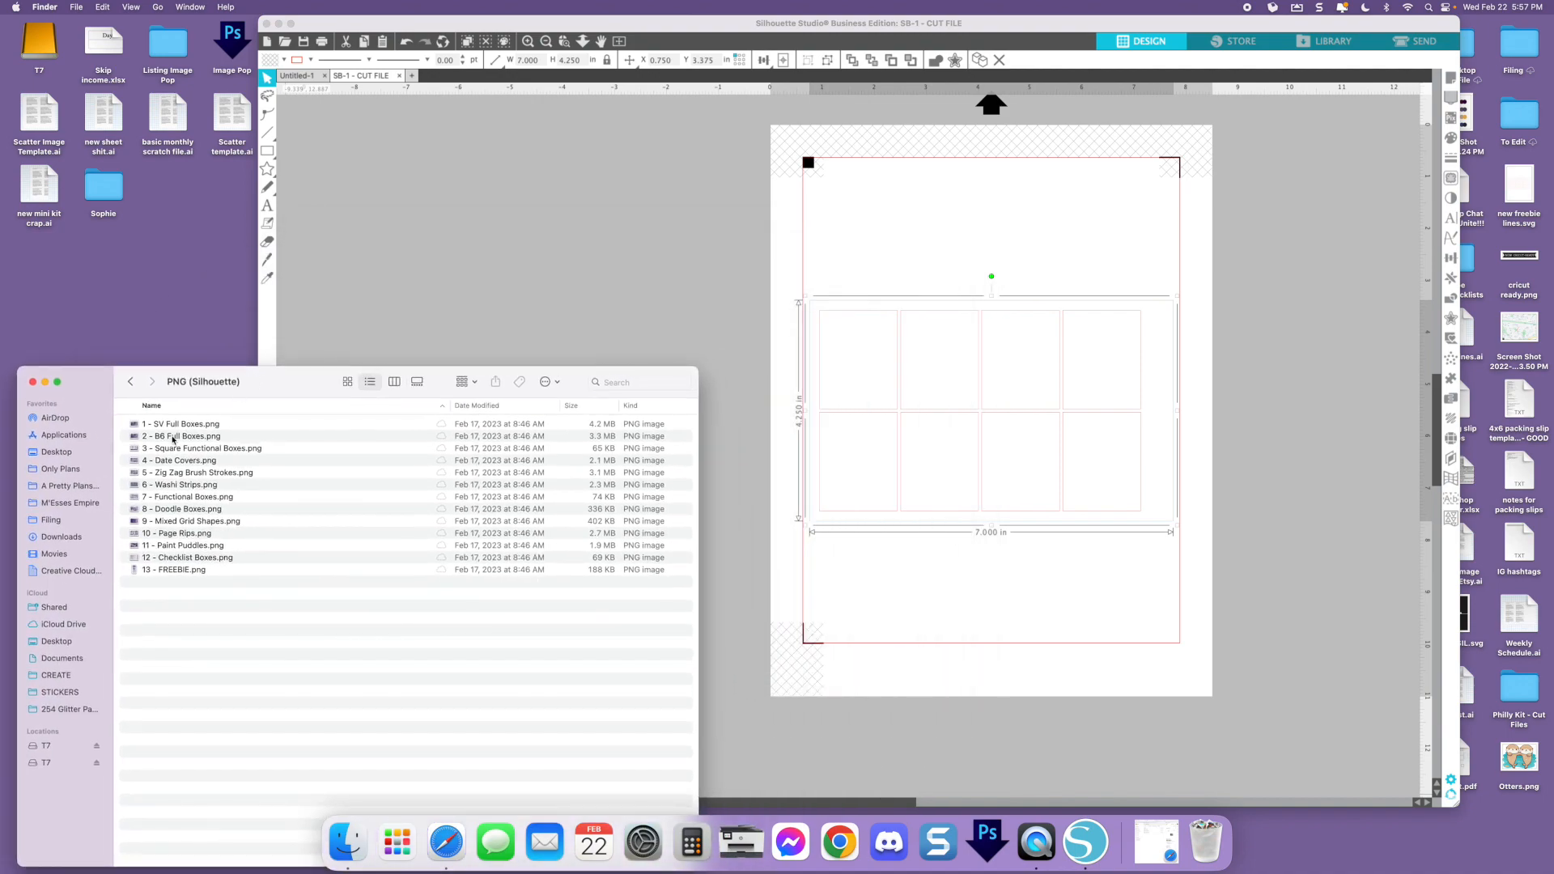
Preview 1 - SV Full Boxes.png to examine its design and the size noted on it
click(173, 425)
key(space)
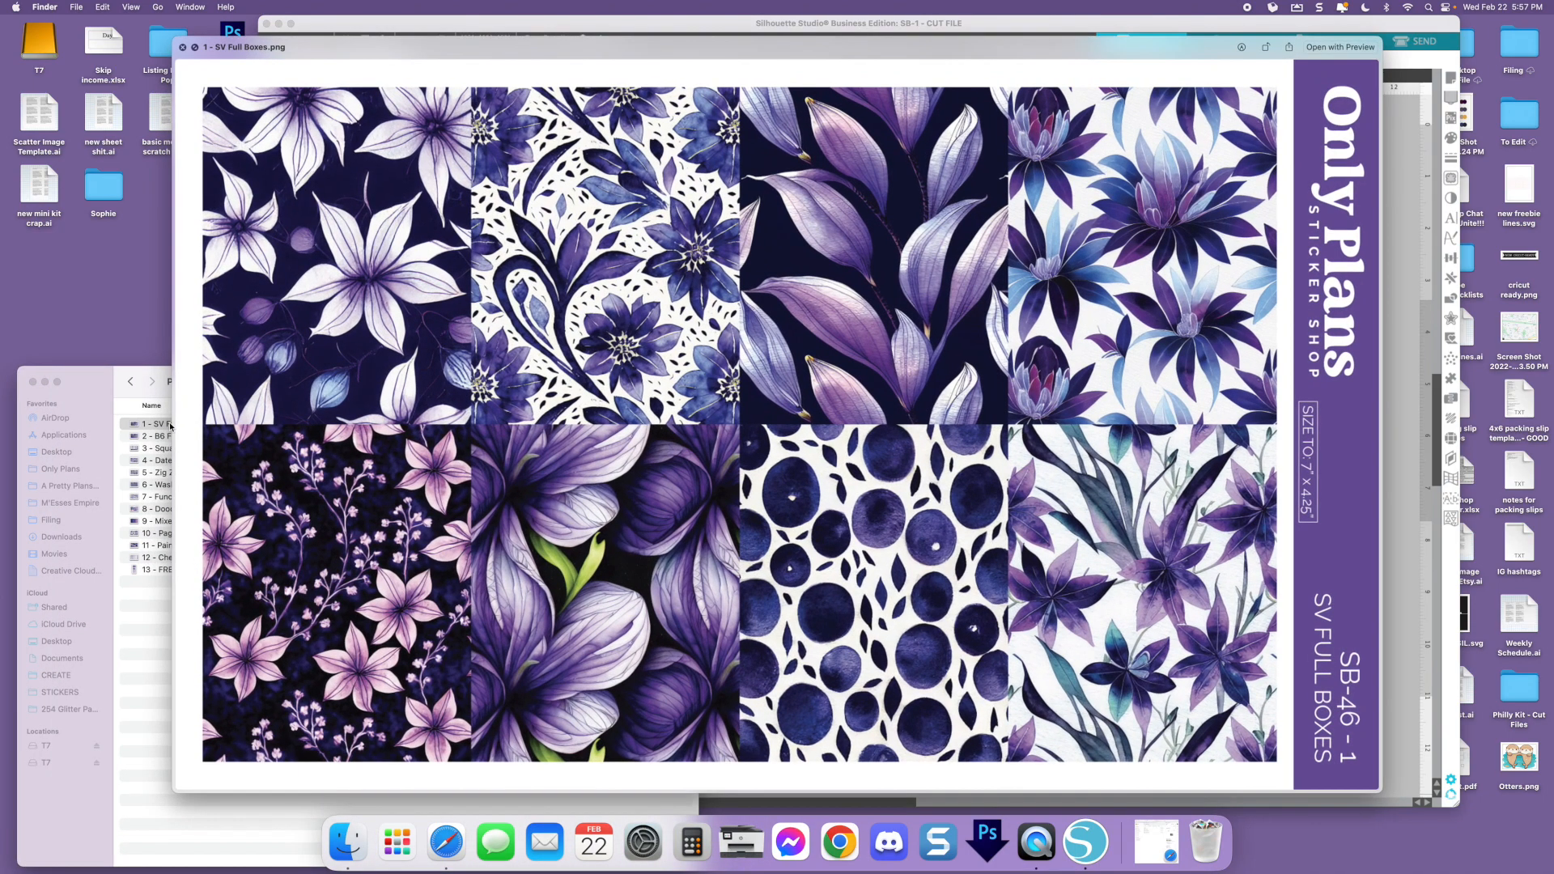
key(space)
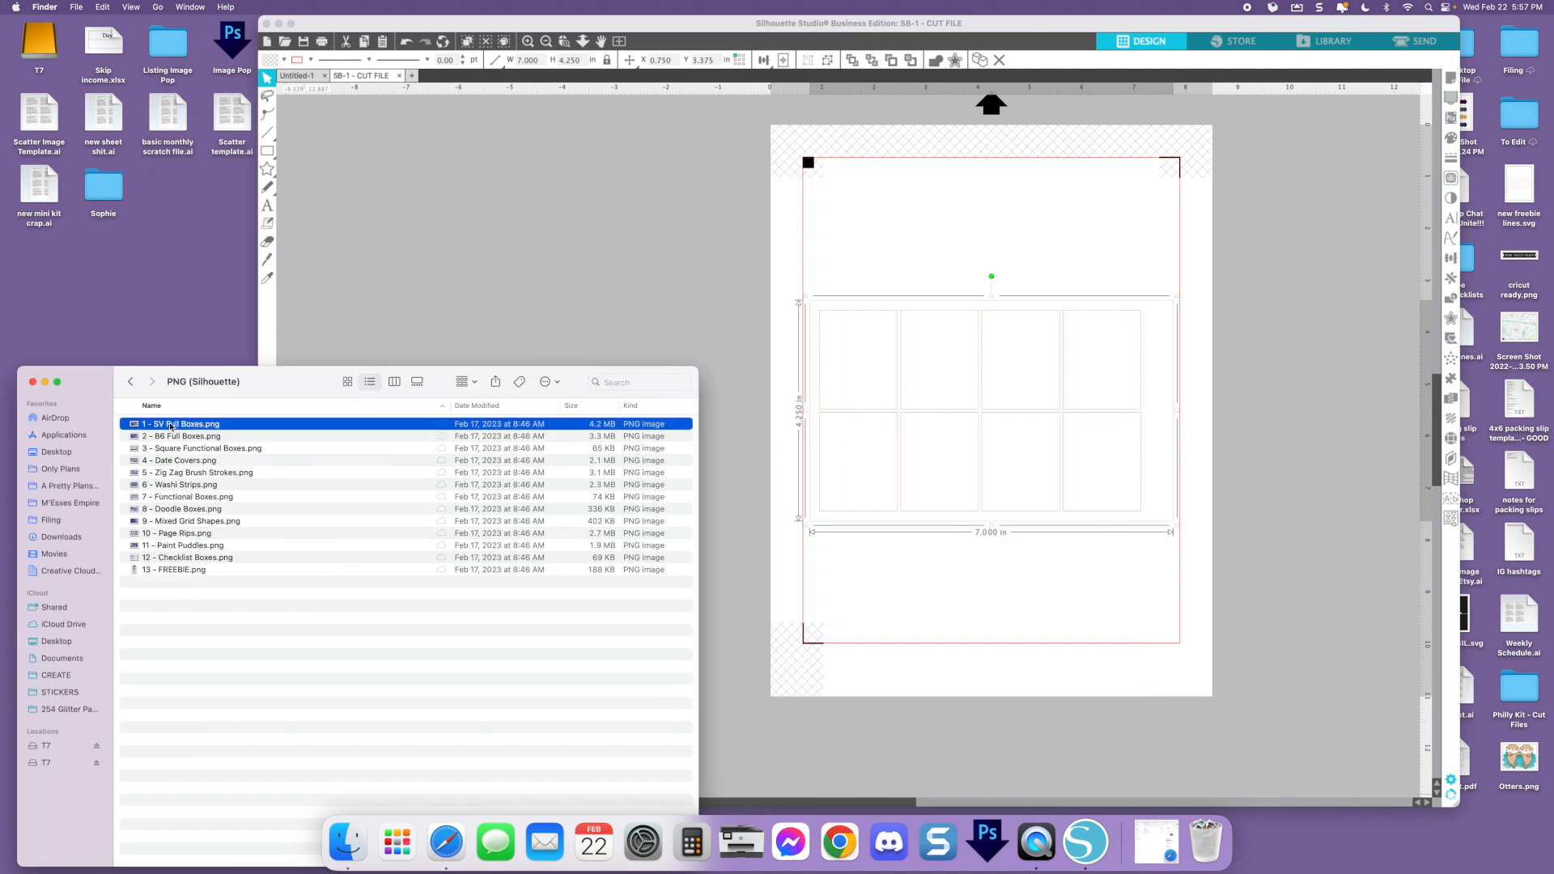
Add 1 - SV Full Boxes.png to the SB-1 cut file in Silhouette Studio and center it on the page
drag(170, 427, 524, 241)
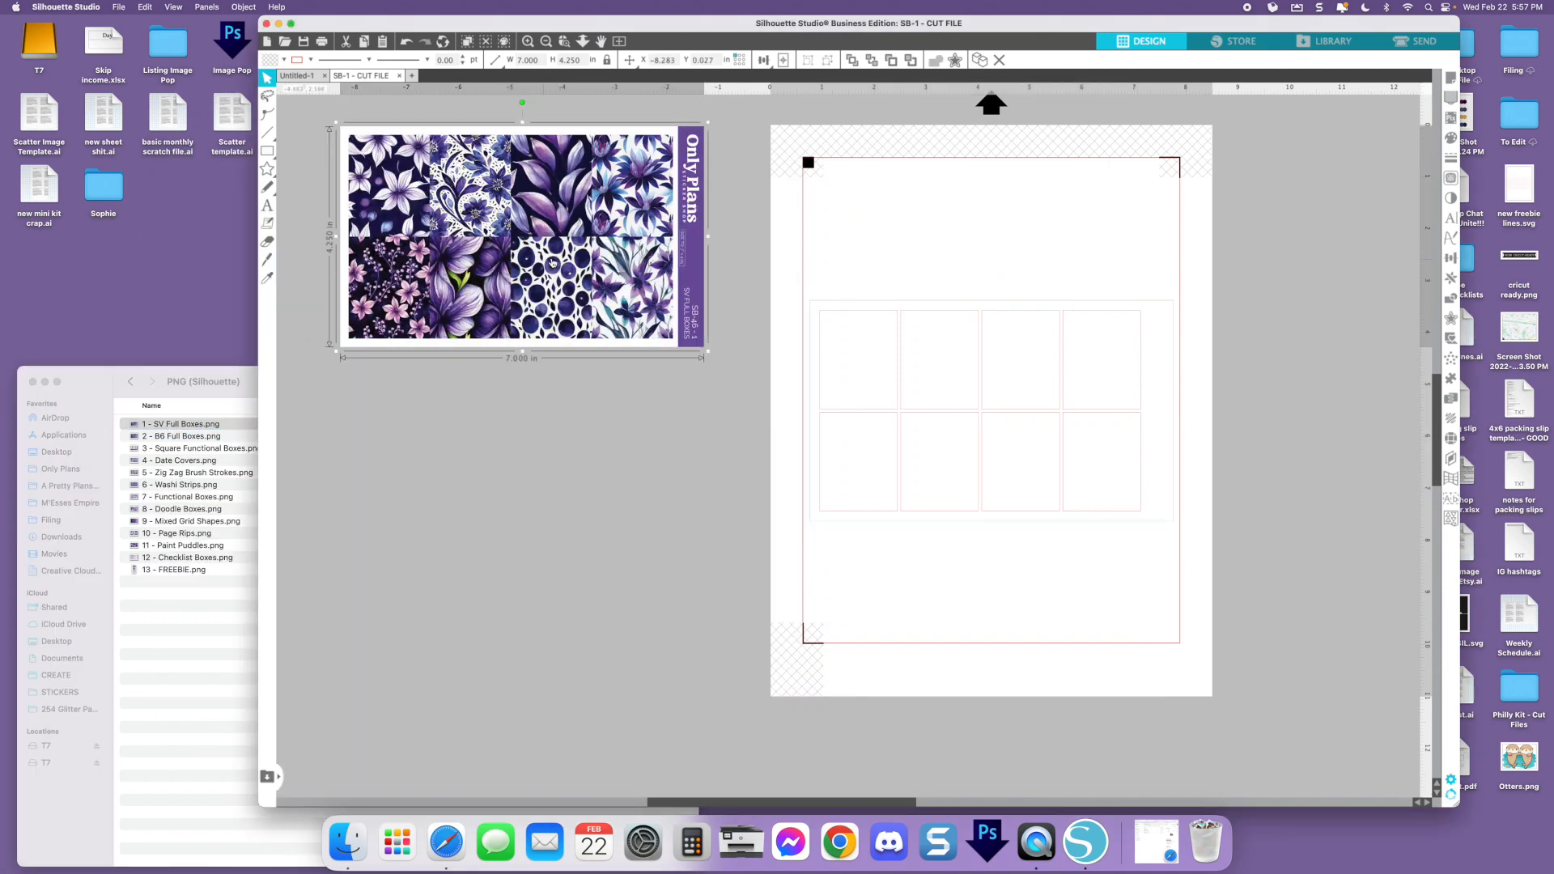
drag(563, 225, 619, 291)
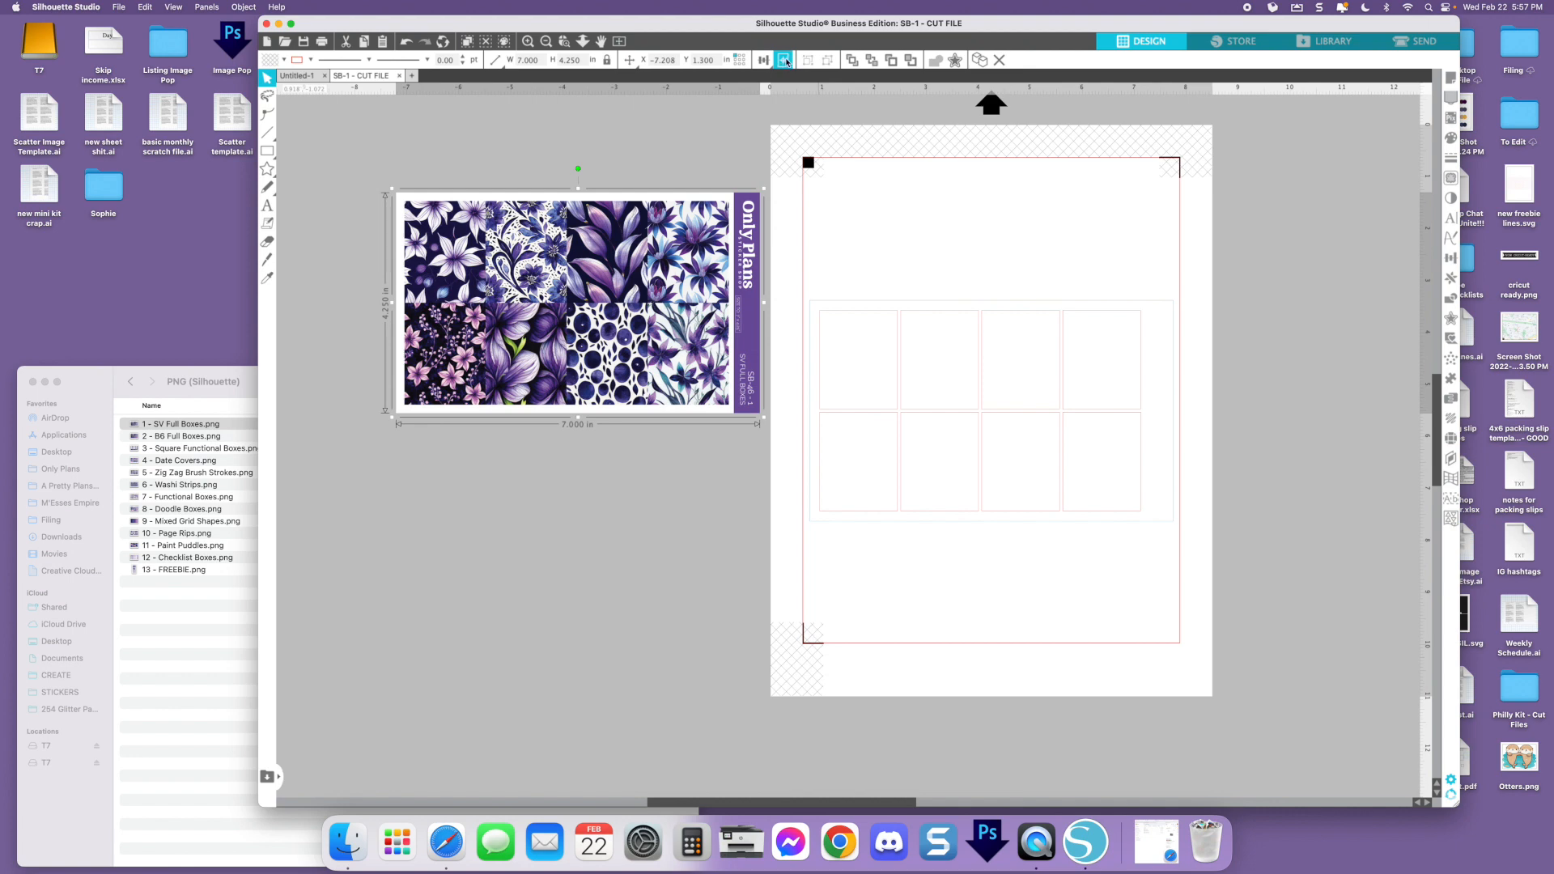
click(785, 60)
click(1086, 221)
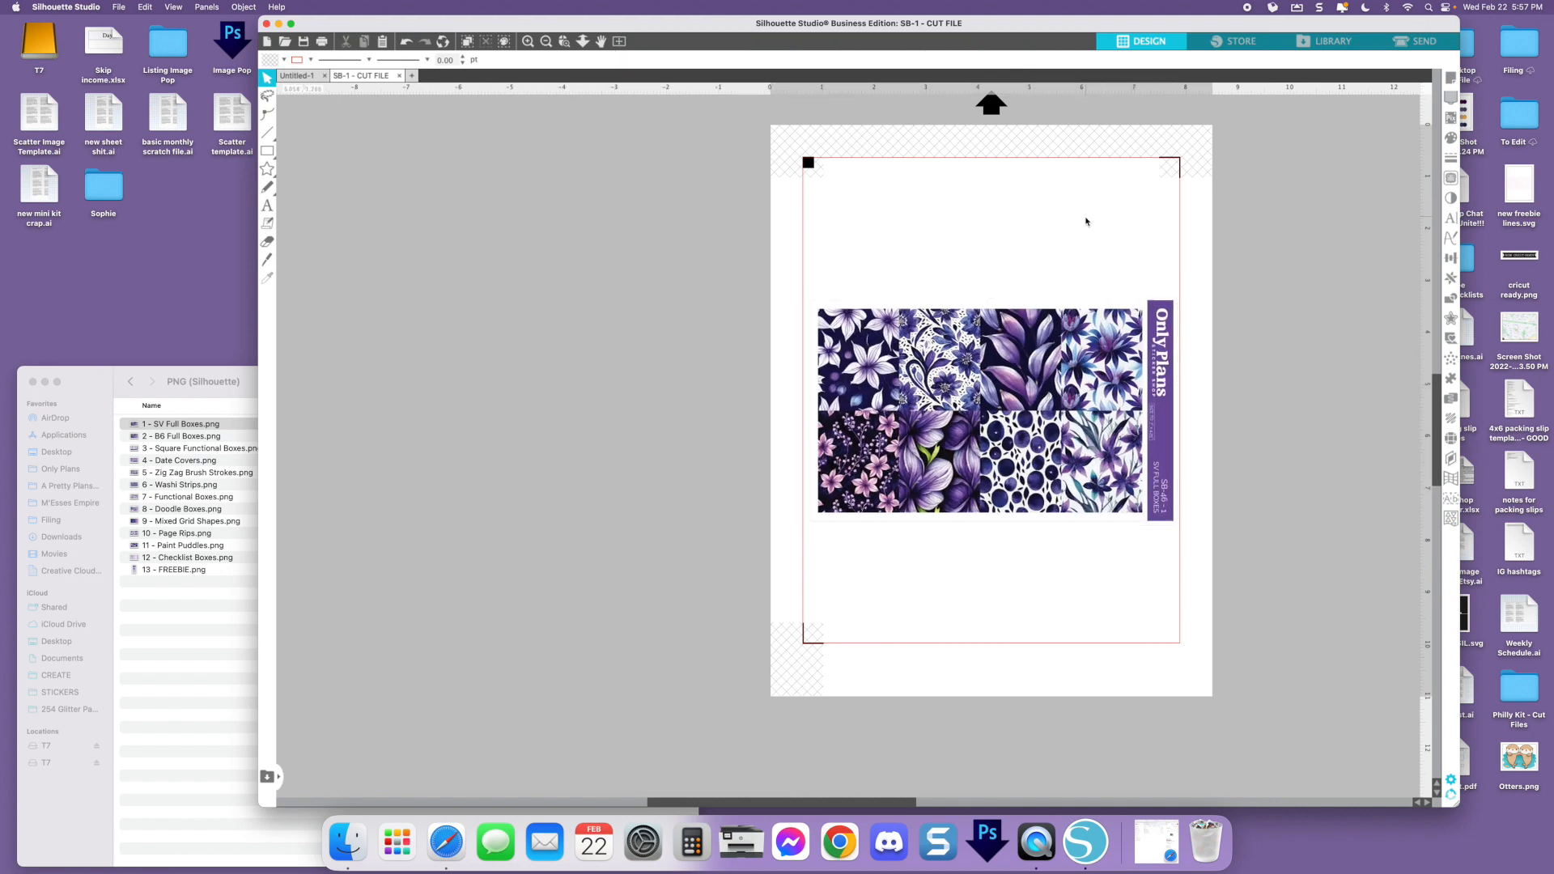
Examine up close how the cut lines align with the sticker artwork across the sheet, then return to the full-page view
scroll(1086, 221, right, 3)
scroll(1086, 221, right, 1)
click(729, 448)
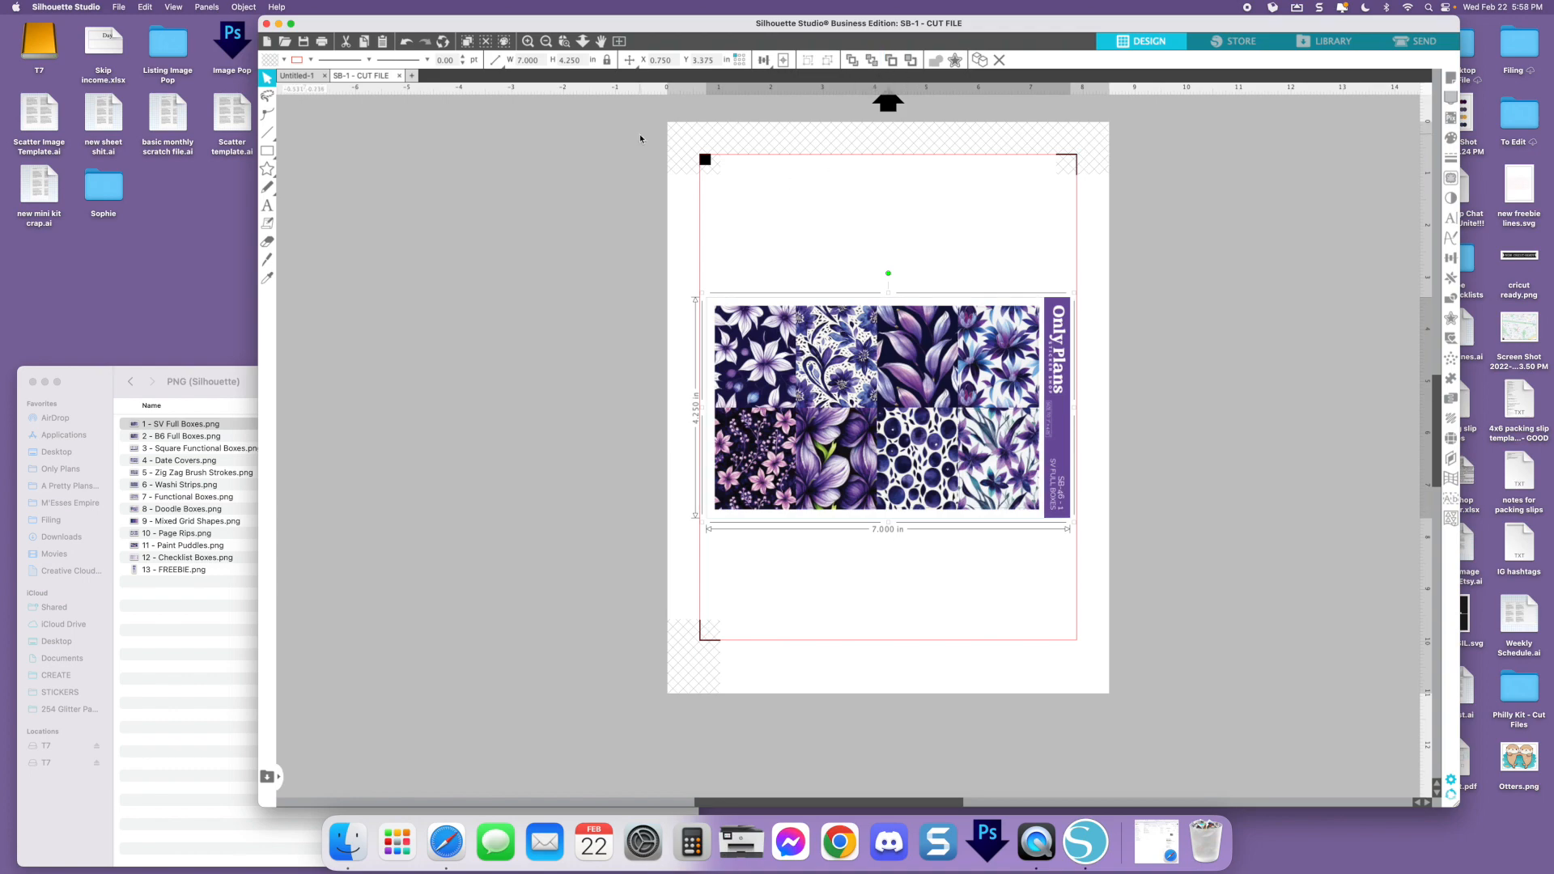
click(528, 42)
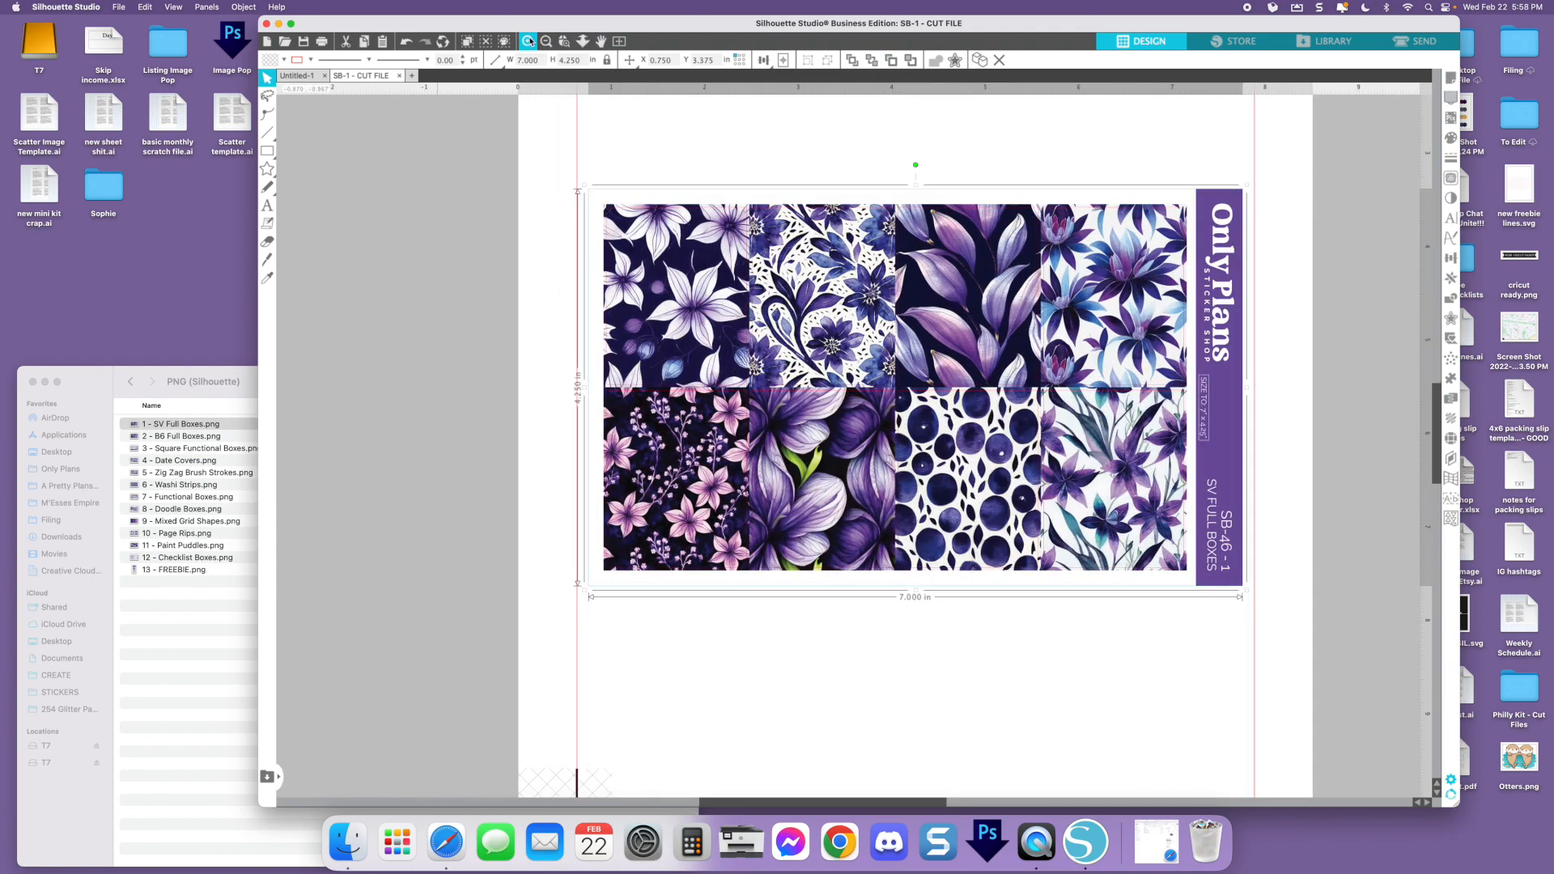
scroll(946, 275, right, 4)
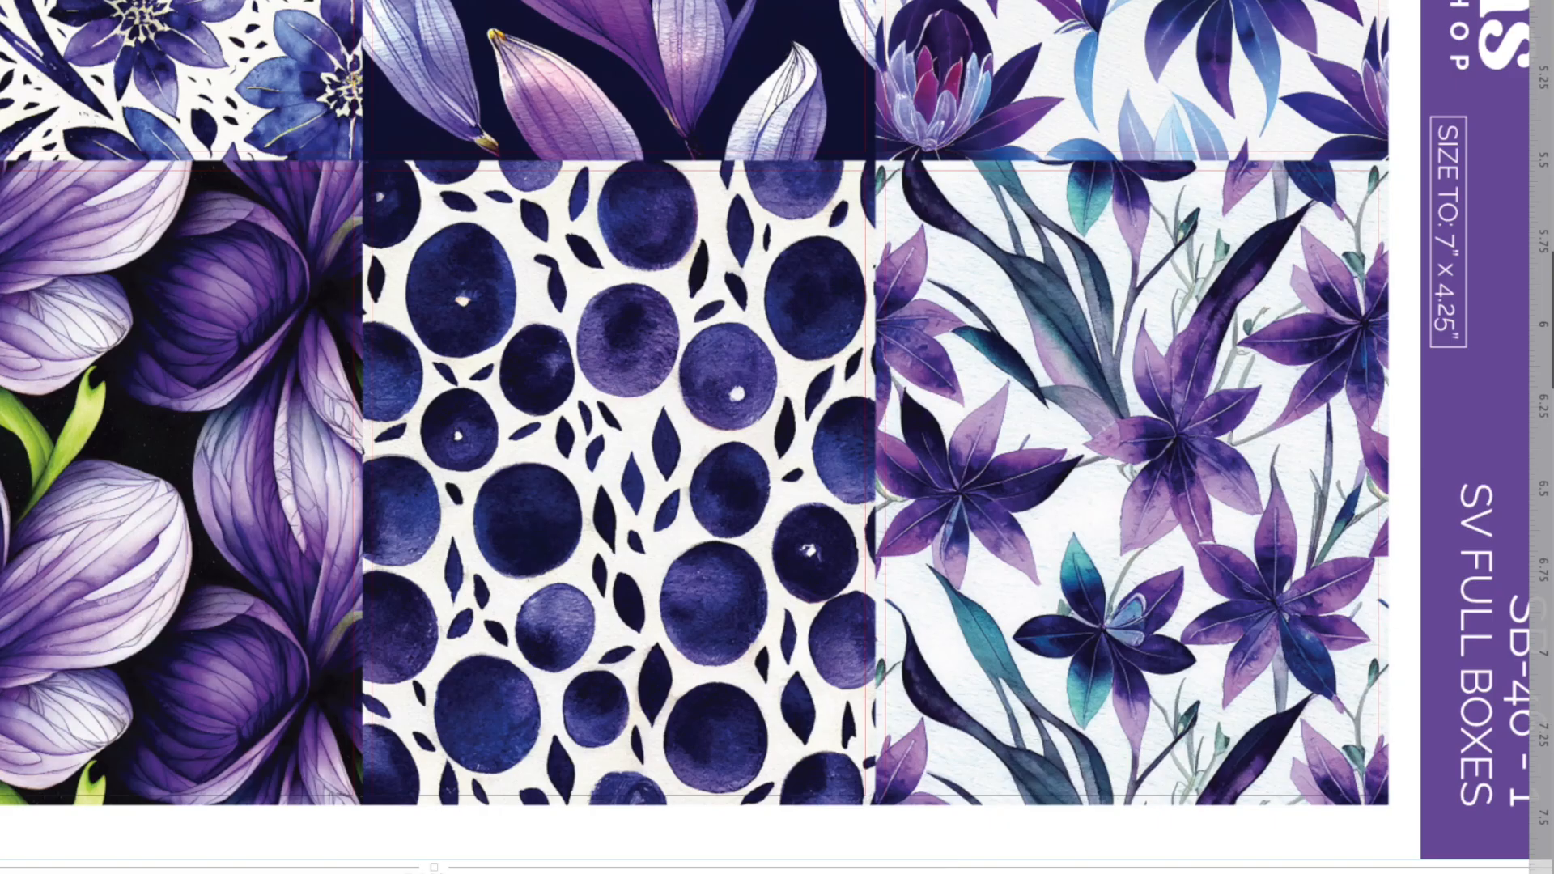
scroll(1073, 55, right, 3)
scroll(1073, 56, down, 1)
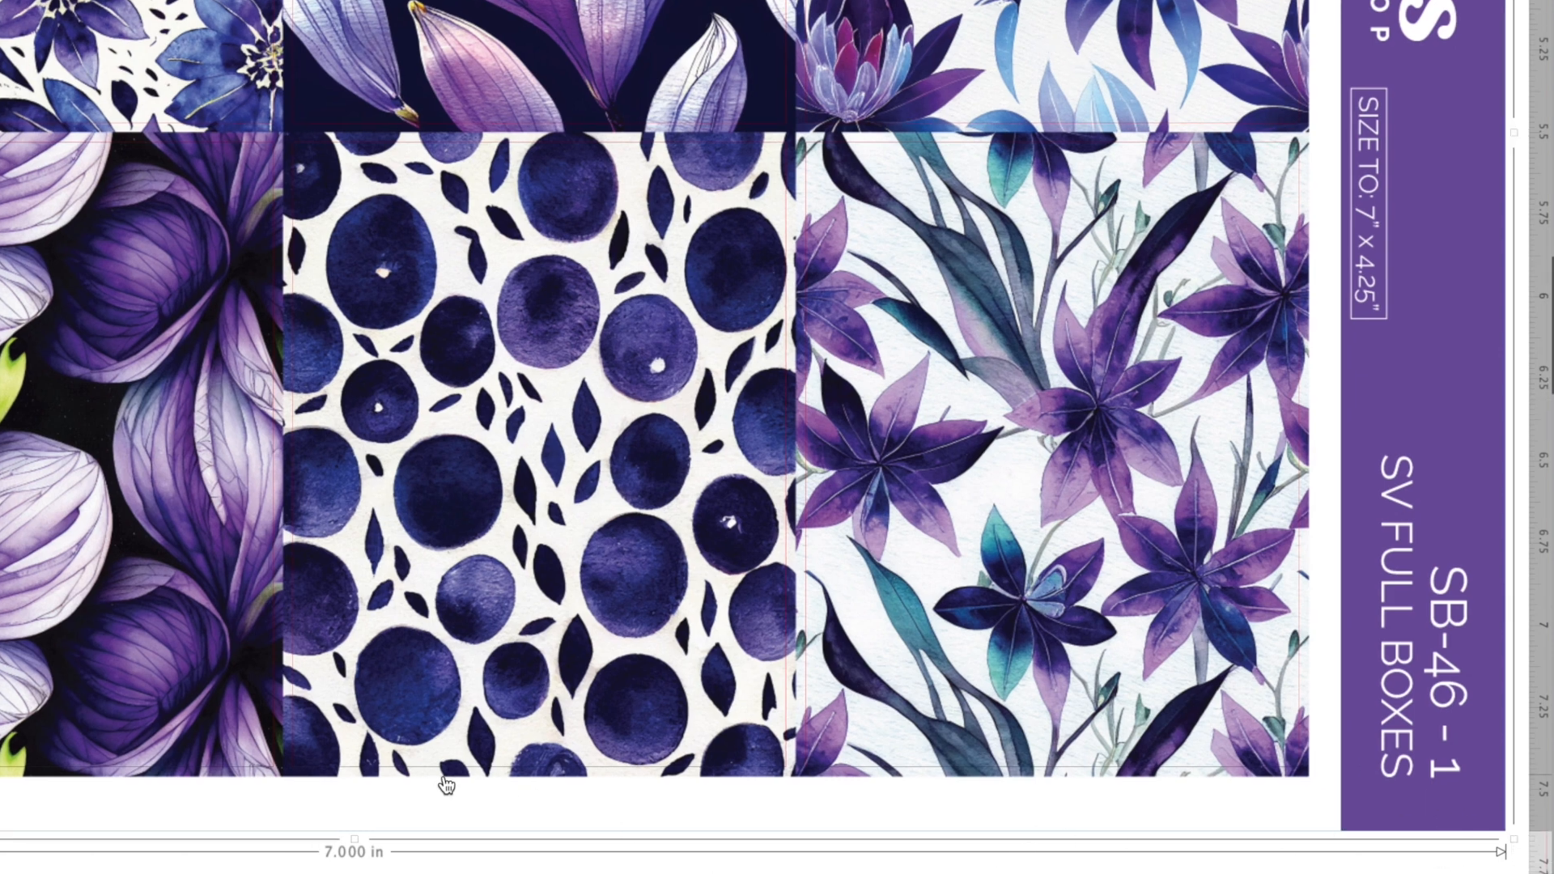
scroll(776, 389, left, 9)
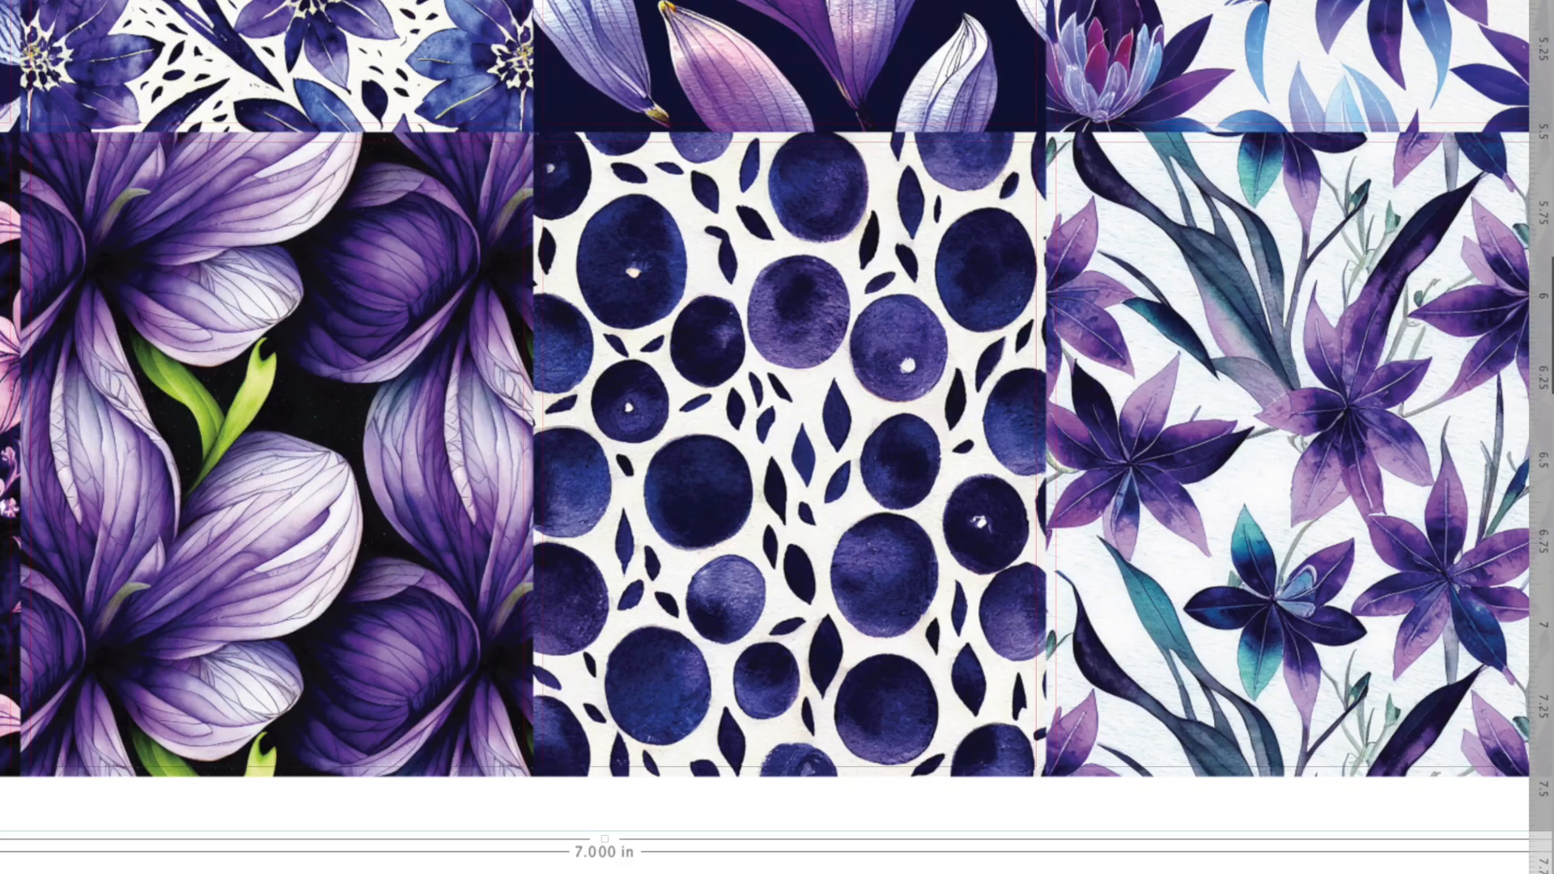
click(545, 42)
click(546, 42)
click(546, 41)
click(546, 41)
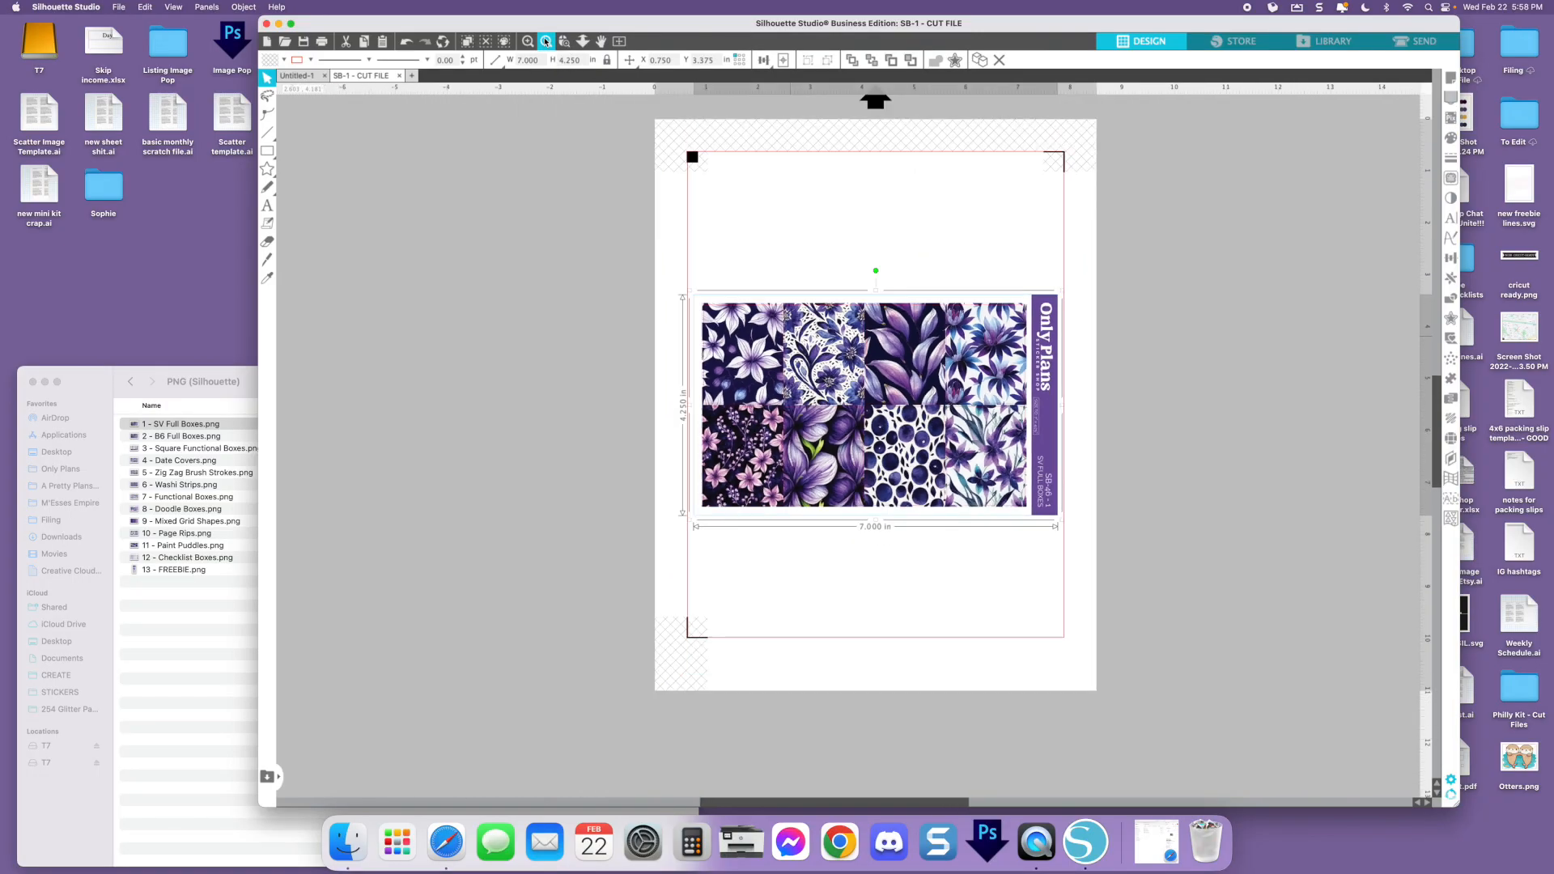
click(1263, 435)
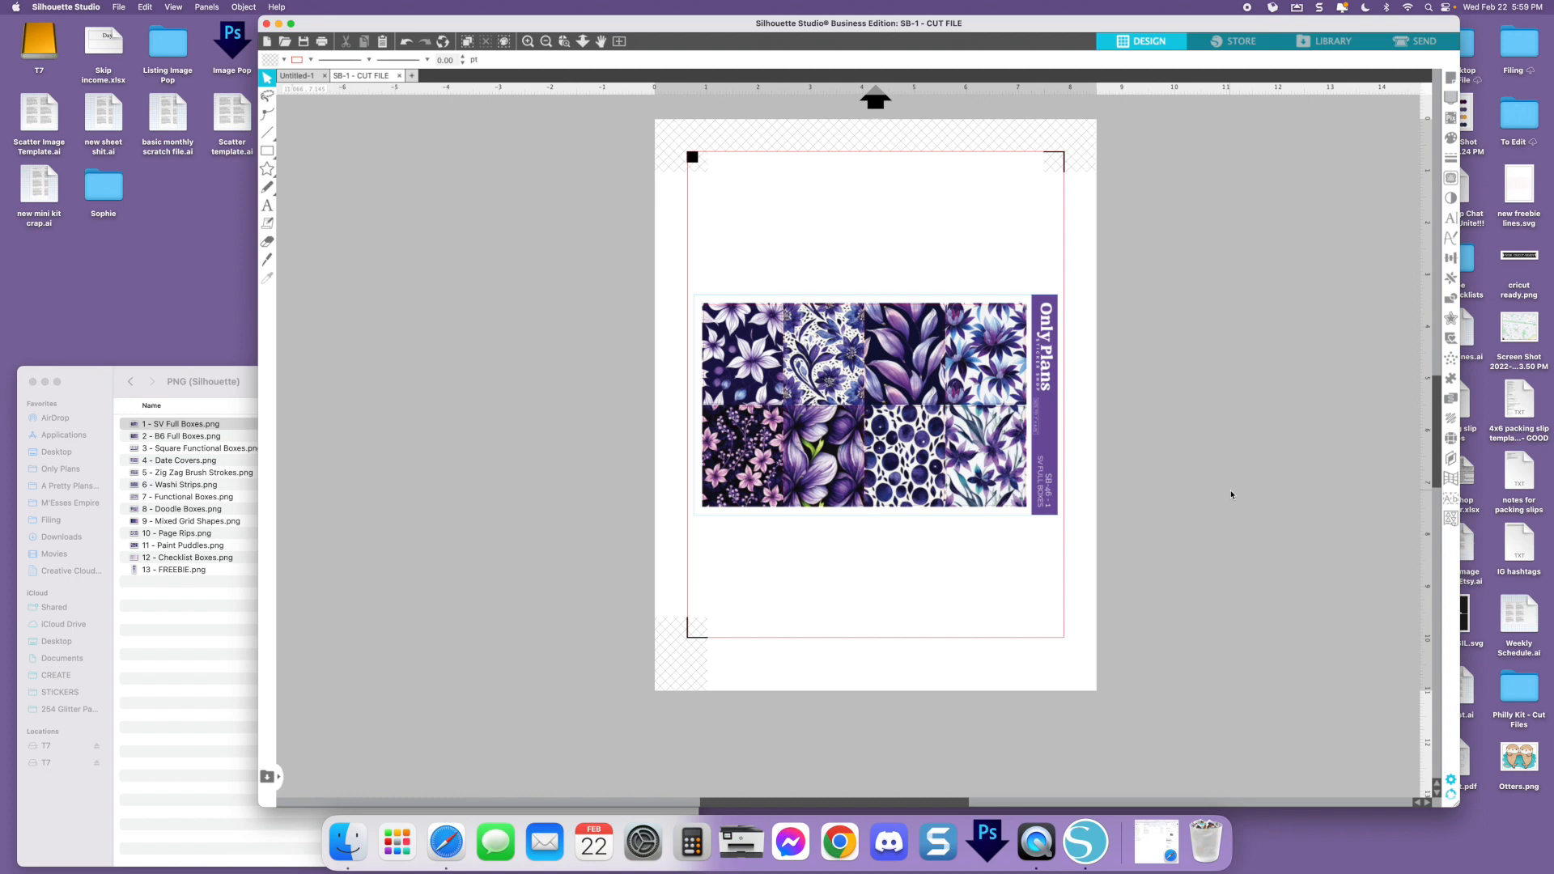
Show the page setup settings beside the cut file page and set the feed type to Manual
click(1451, 78)
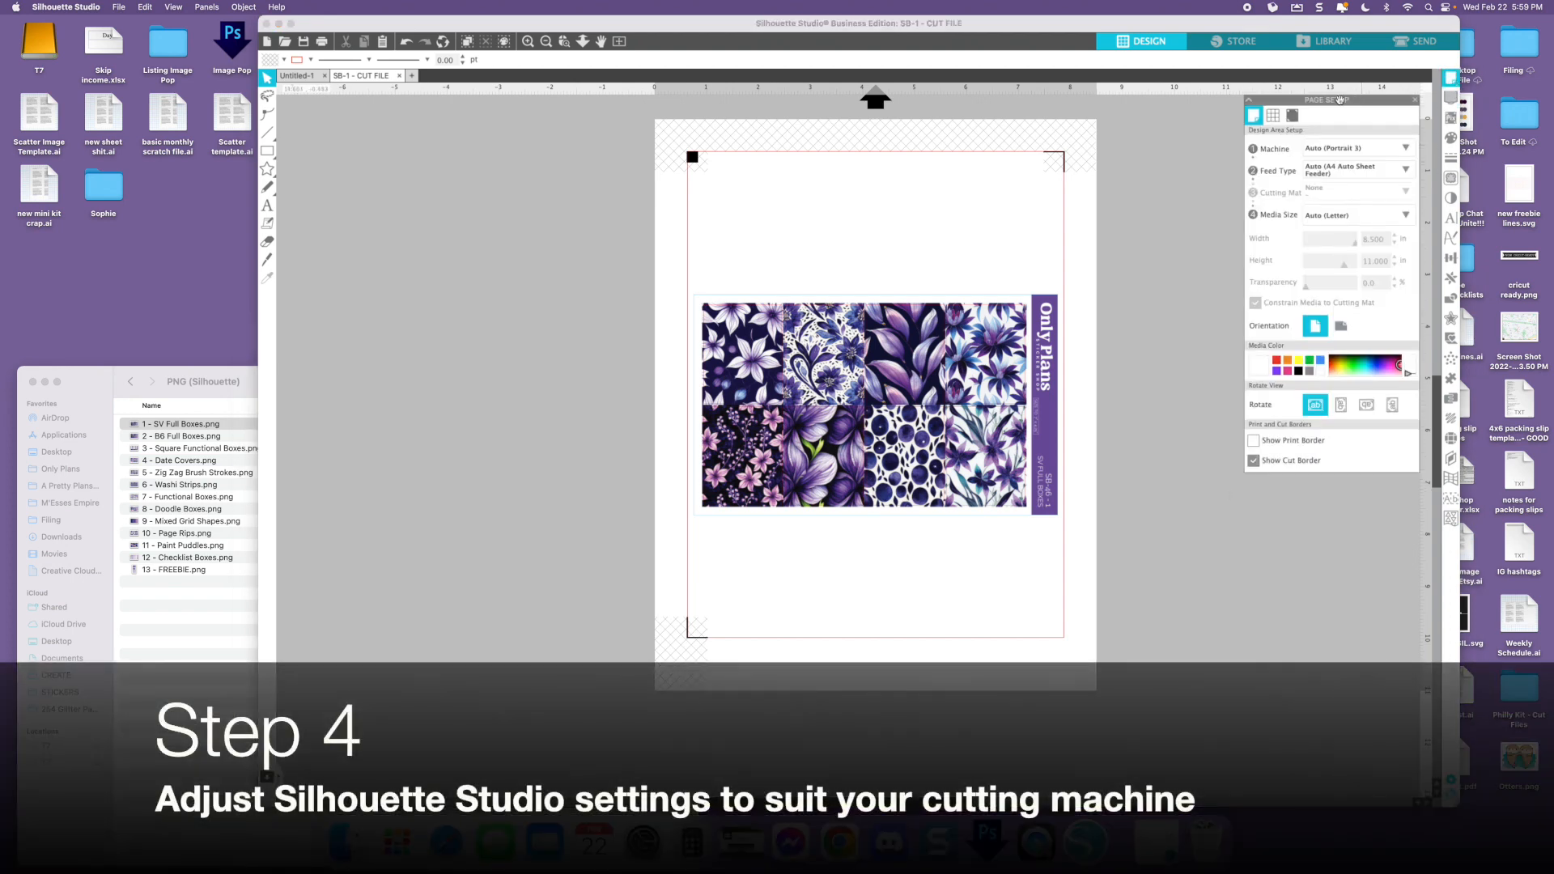
drag(1340, 100, 1254, 154)
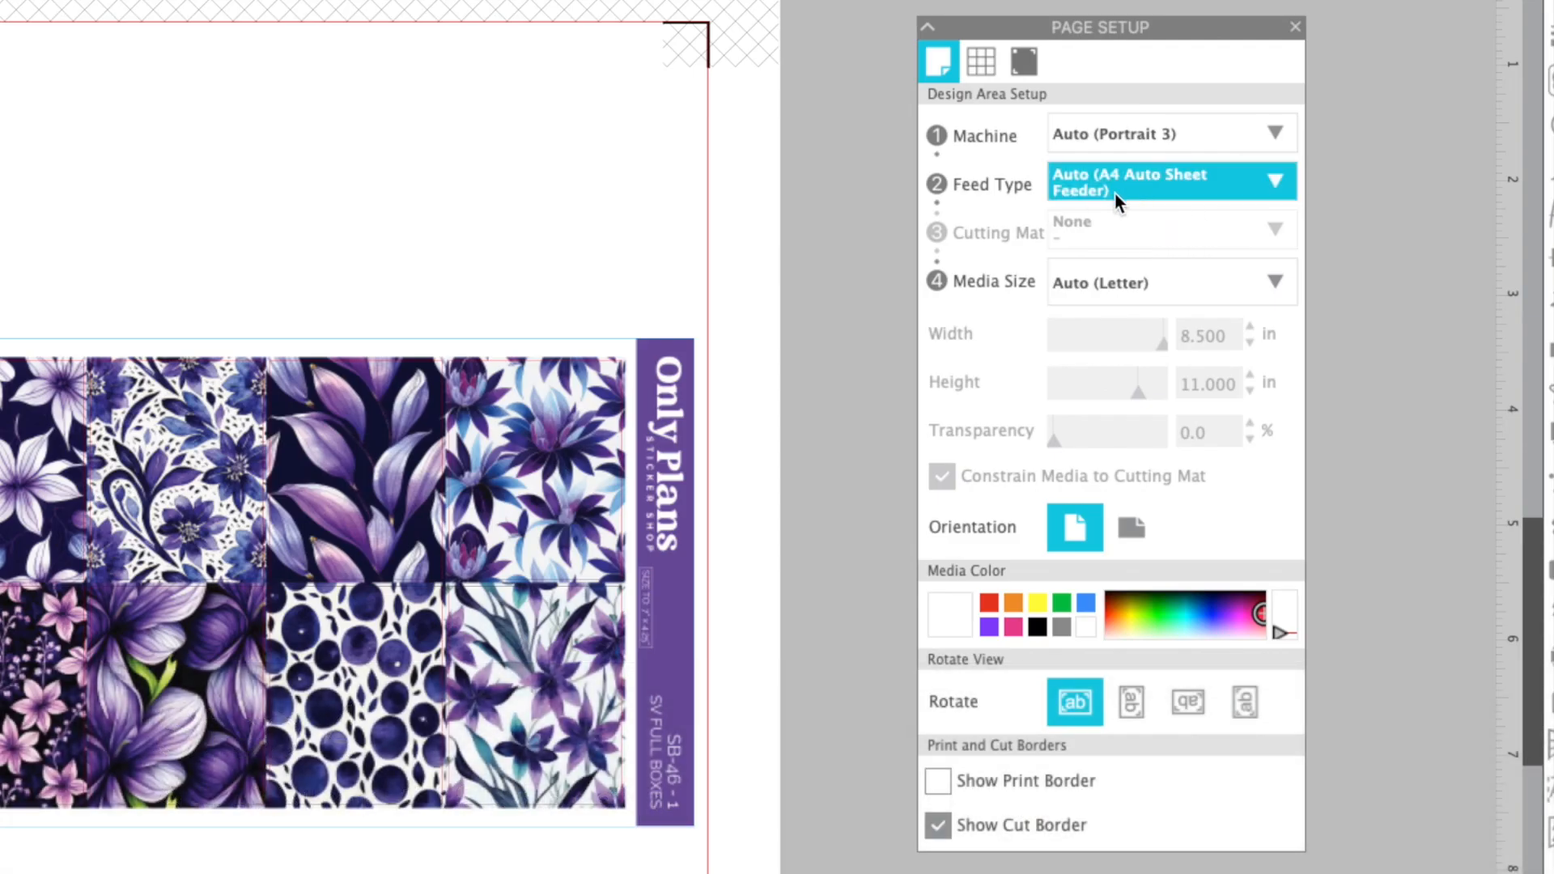
click(1116, 192)
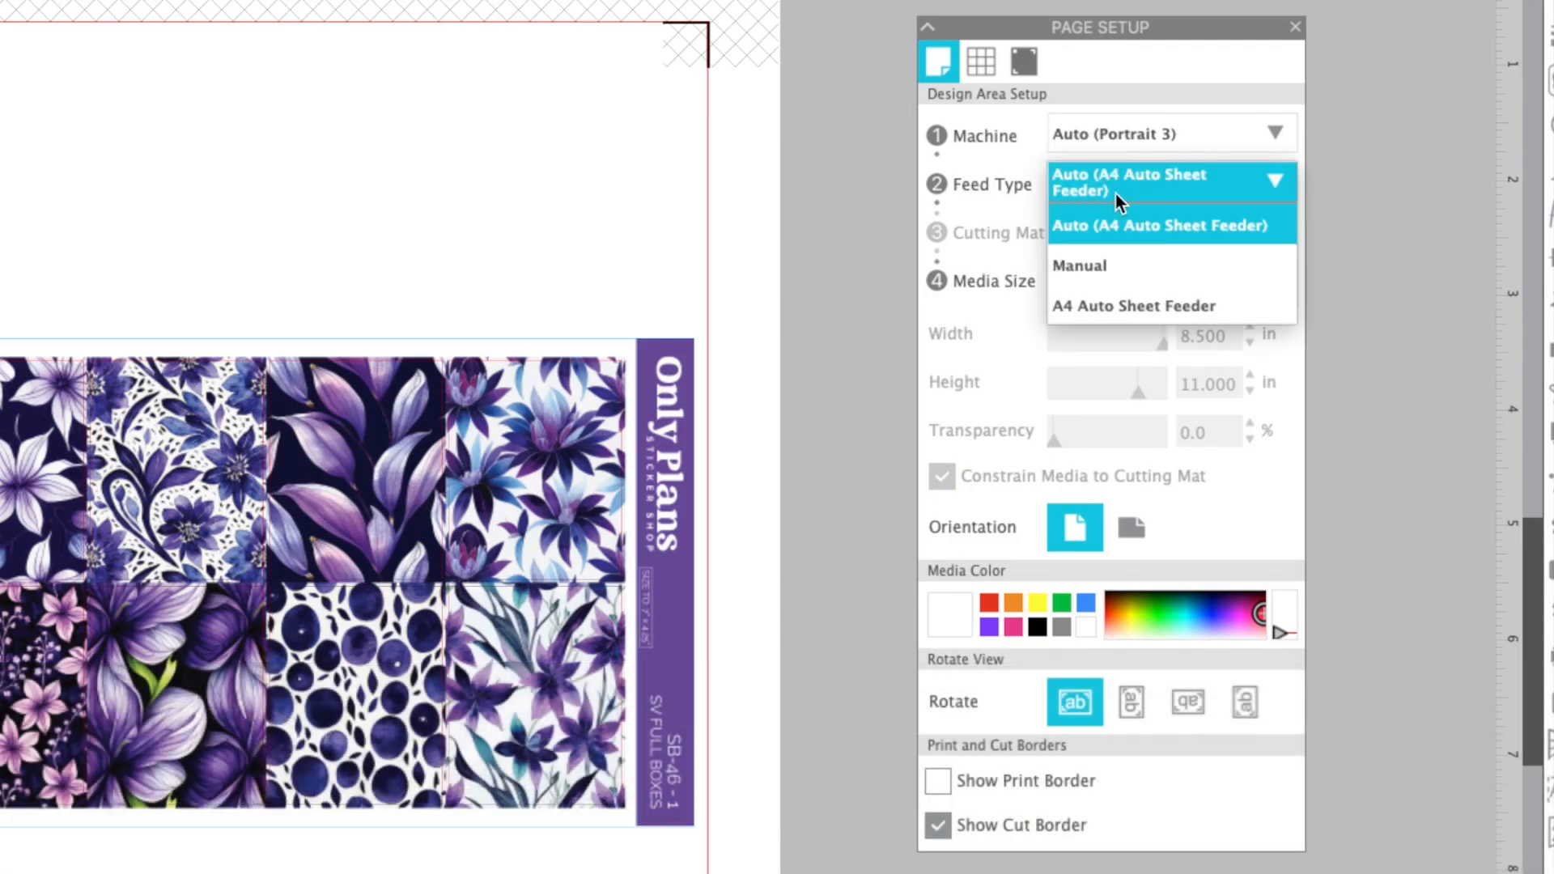
click(1090, 269)
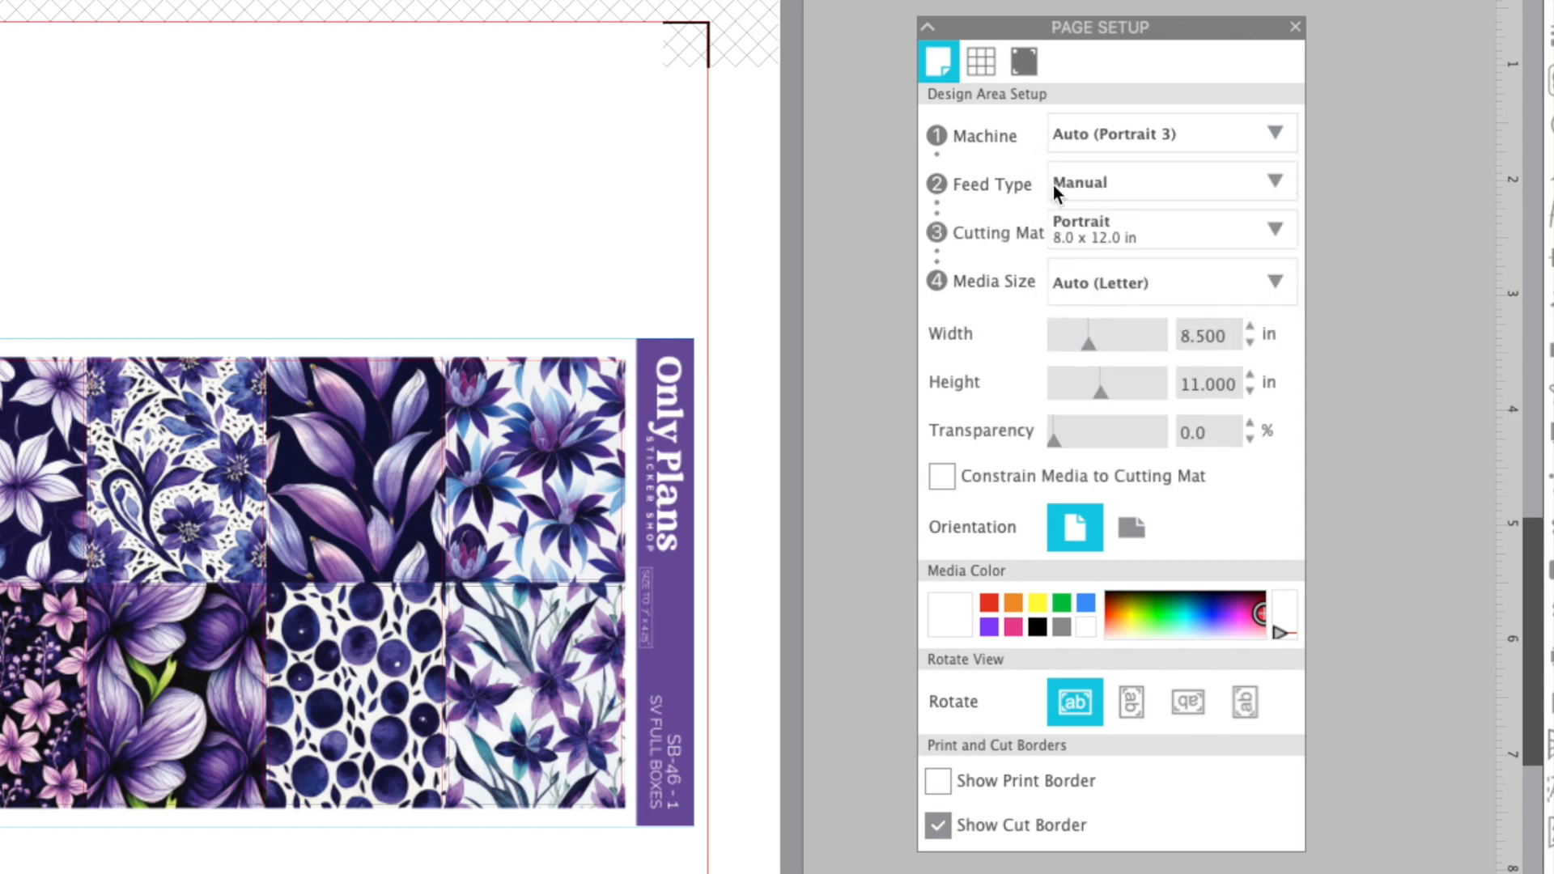
scroll(582, 119, up, 1)
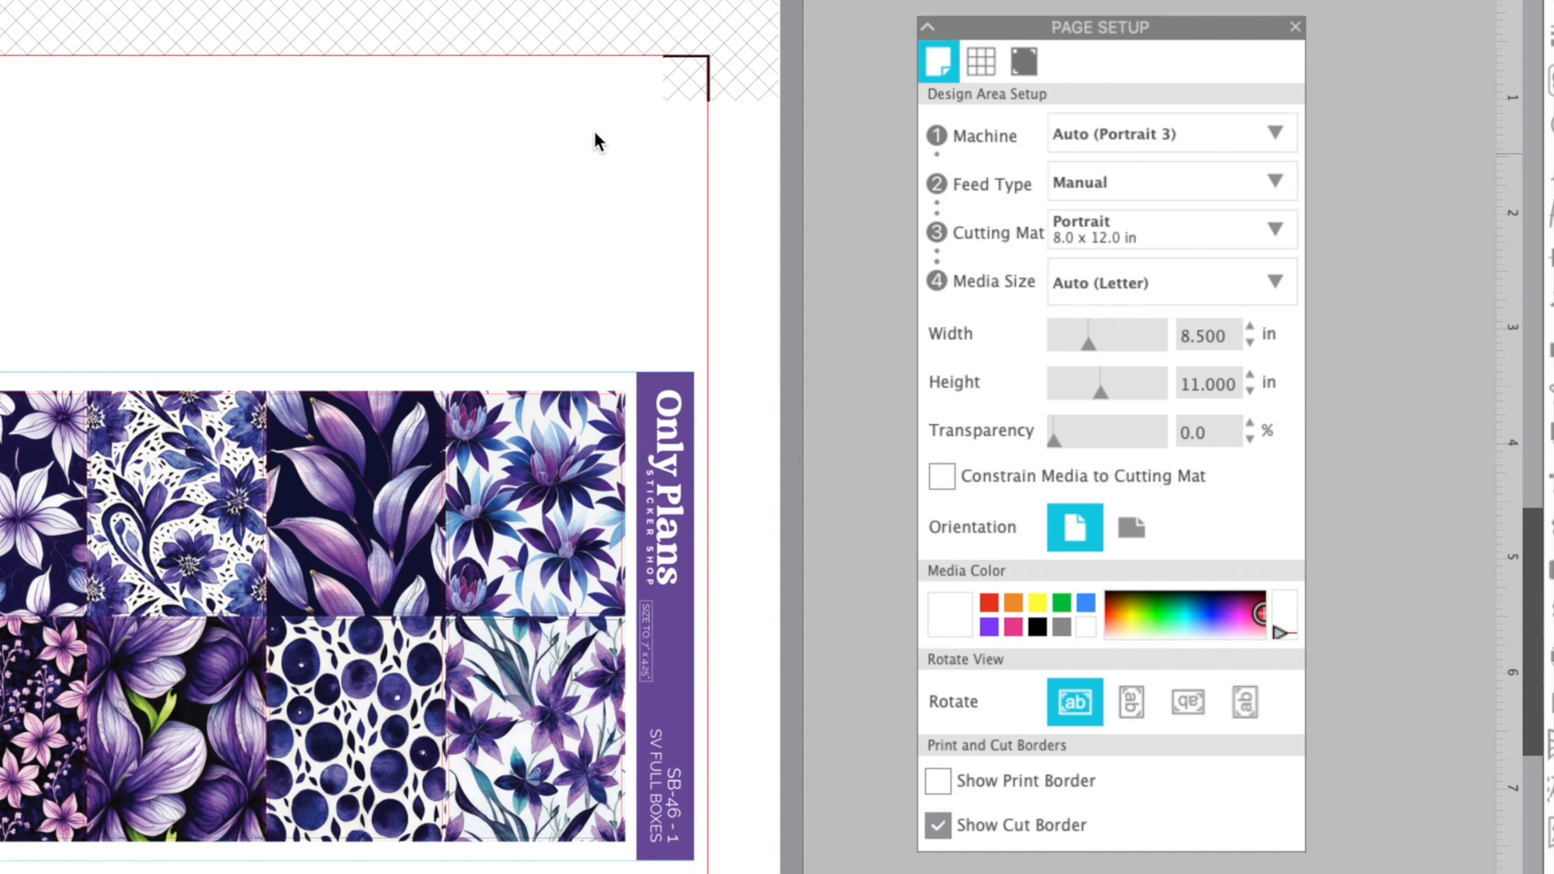
Check the available cutting mats, keep the Portrait mat and choose Auto (Letter) as the media size
click(1246, 232)
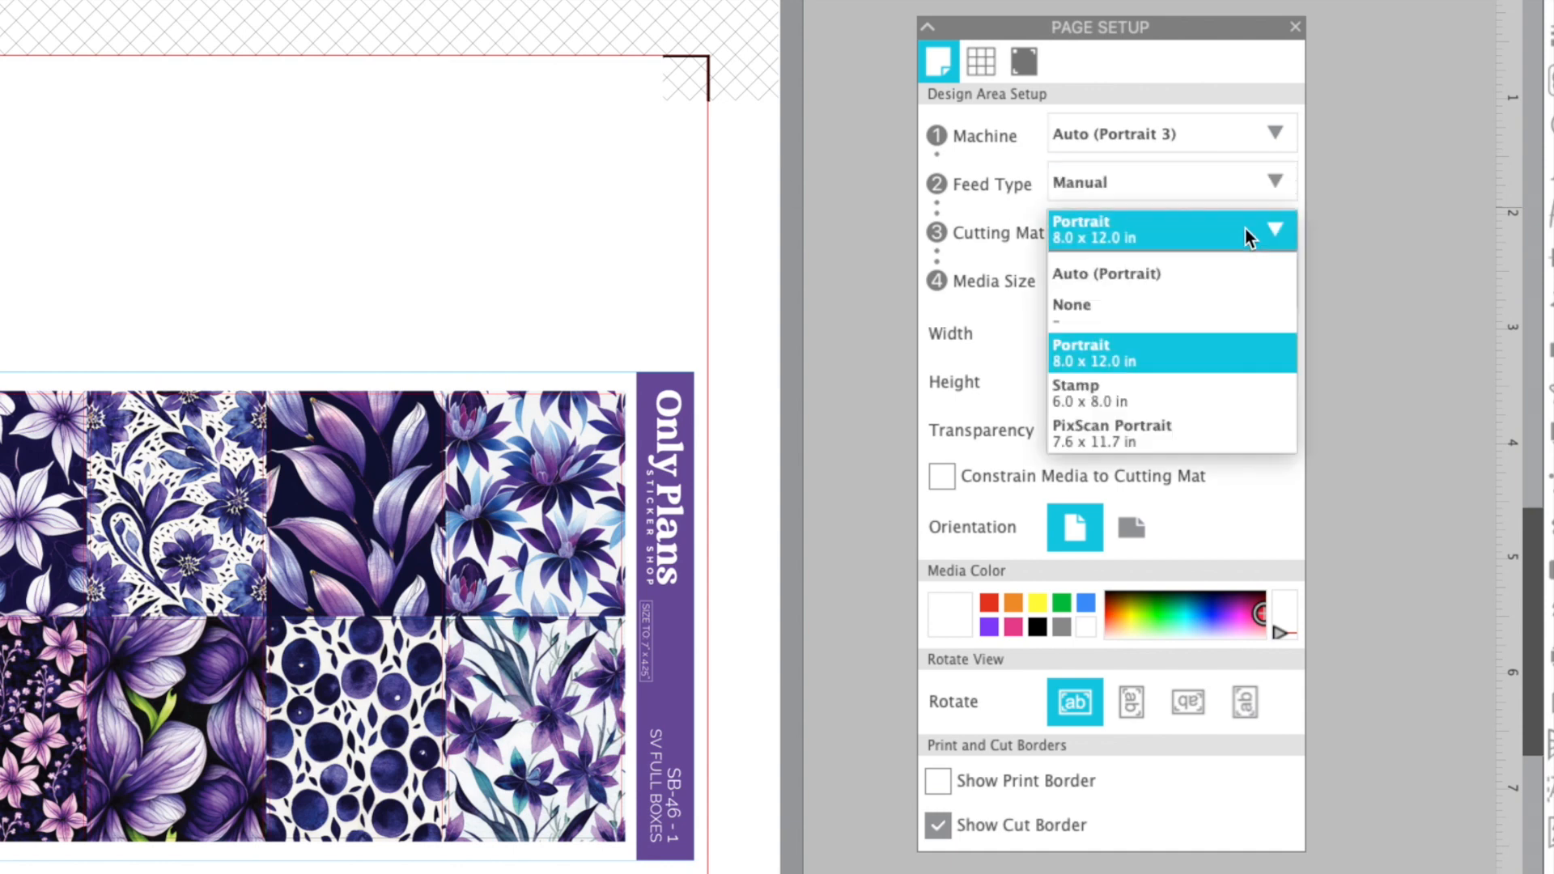
click(1367, 225)
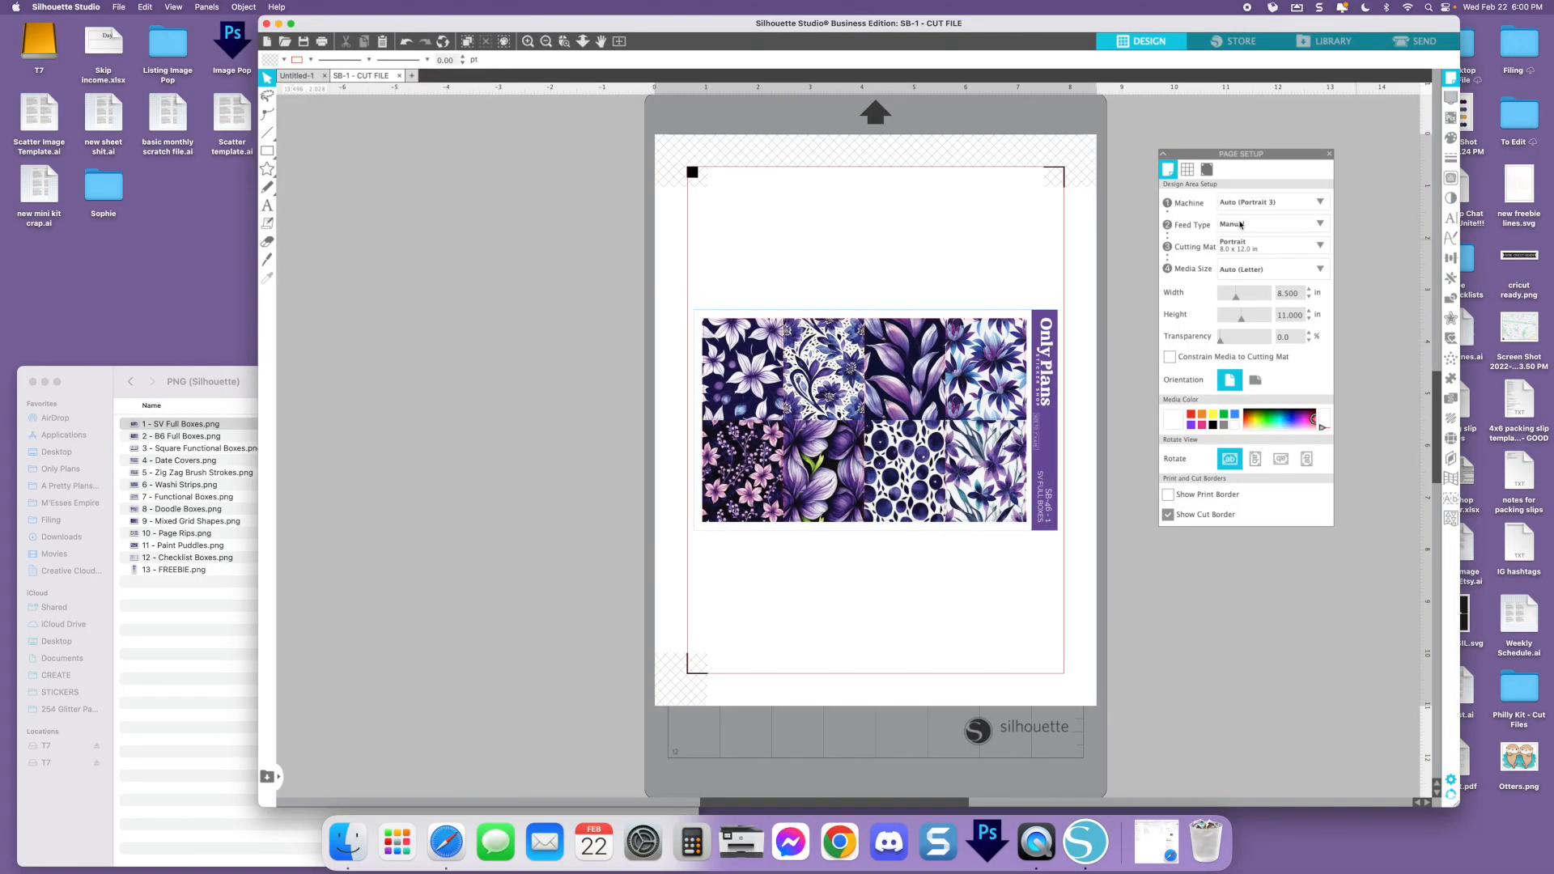
click(1098, 182)
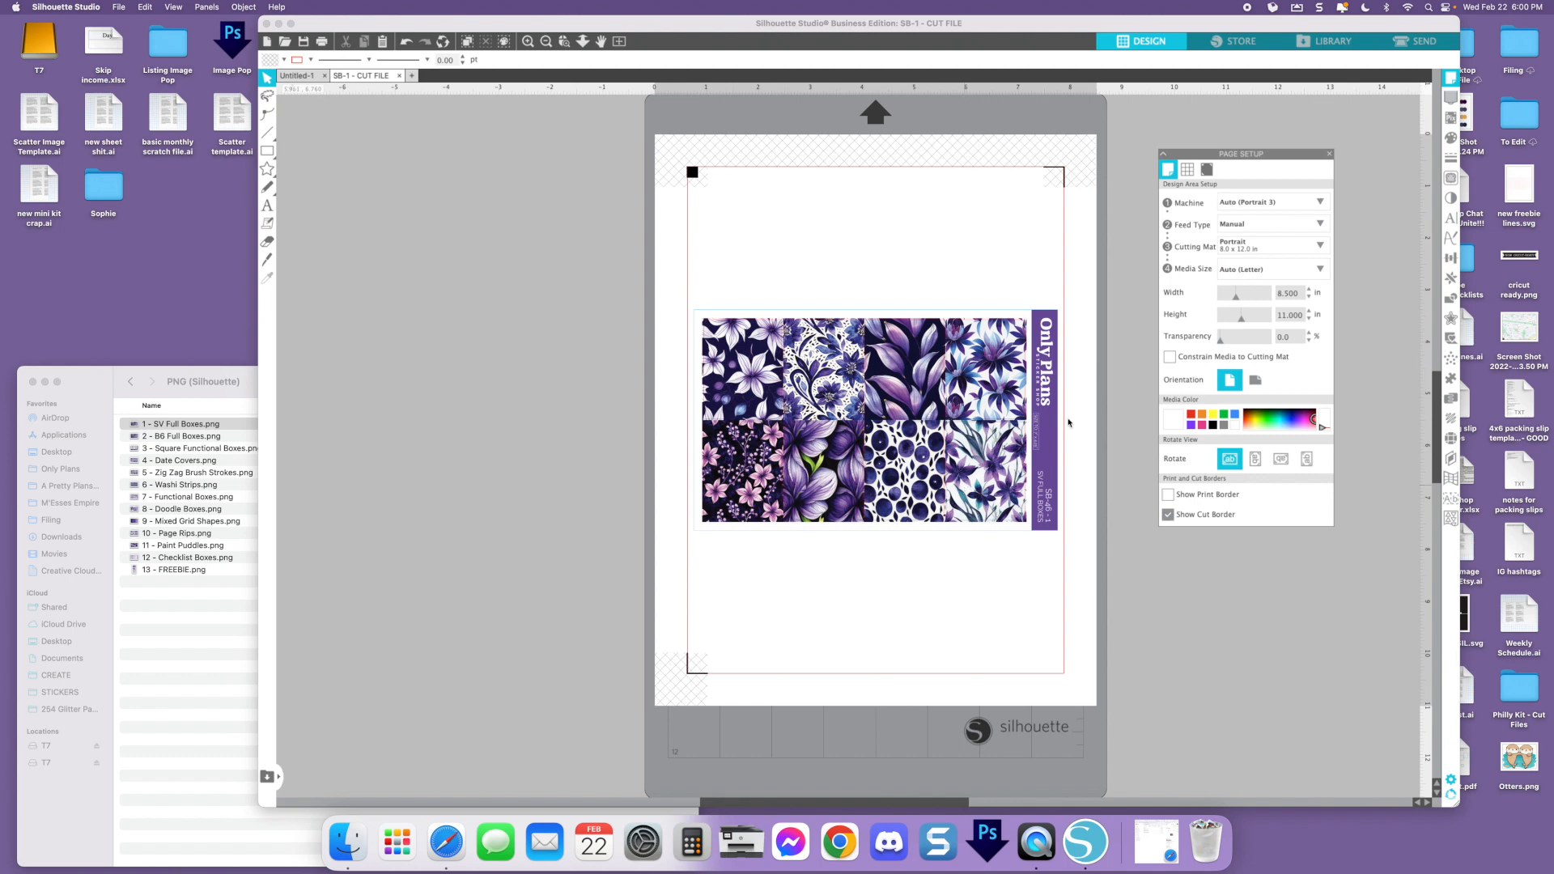
click(1267, 268)
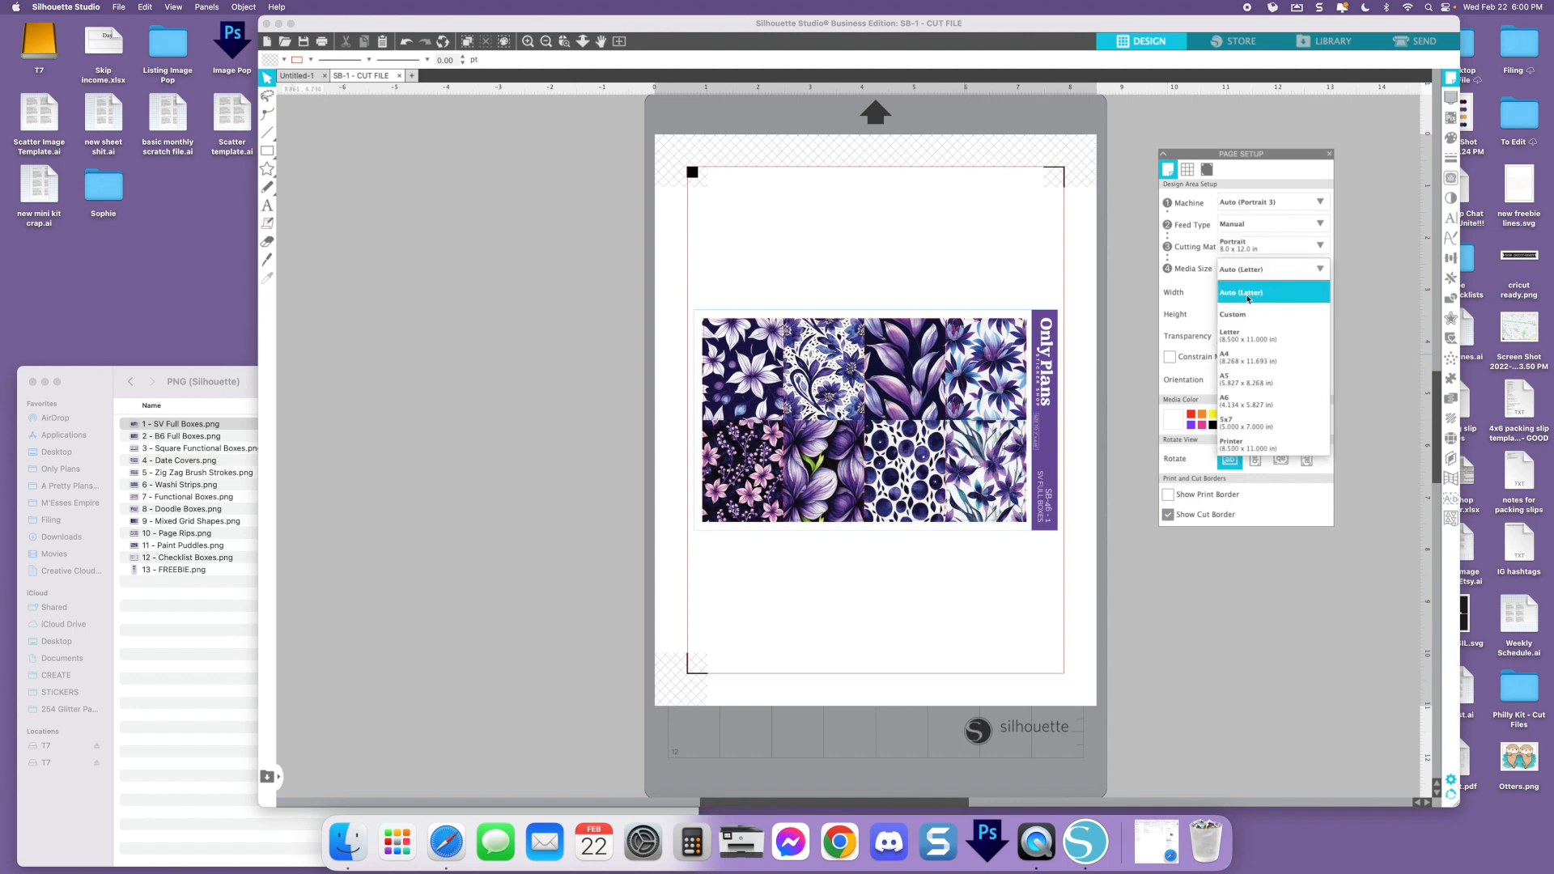
click(1248, 295)
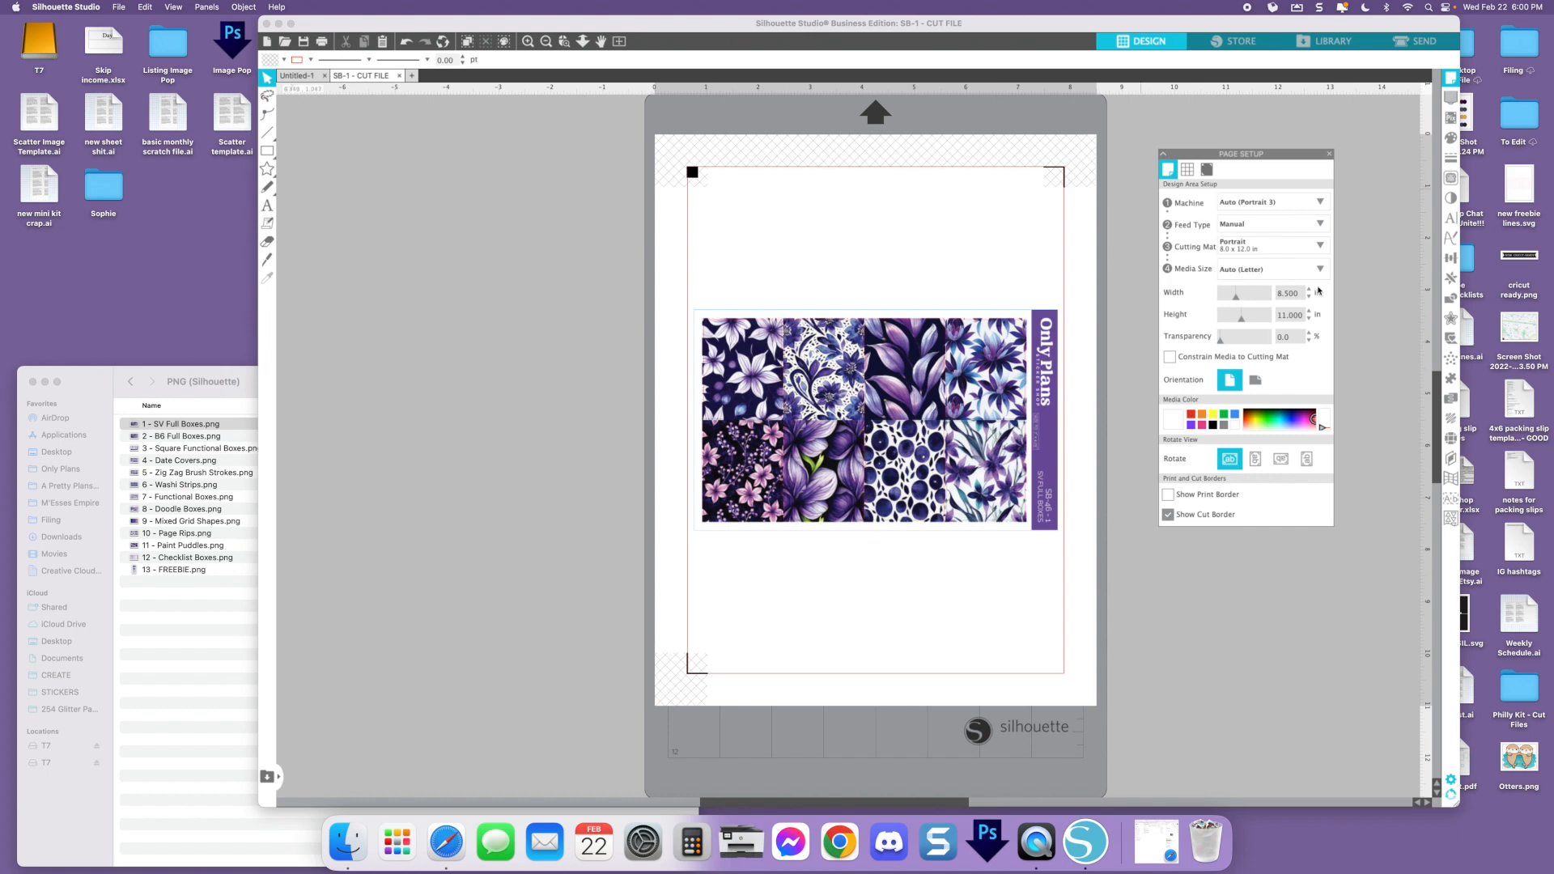
Try to set the registration marks' inset to 0.375 in
click(1207, 170)
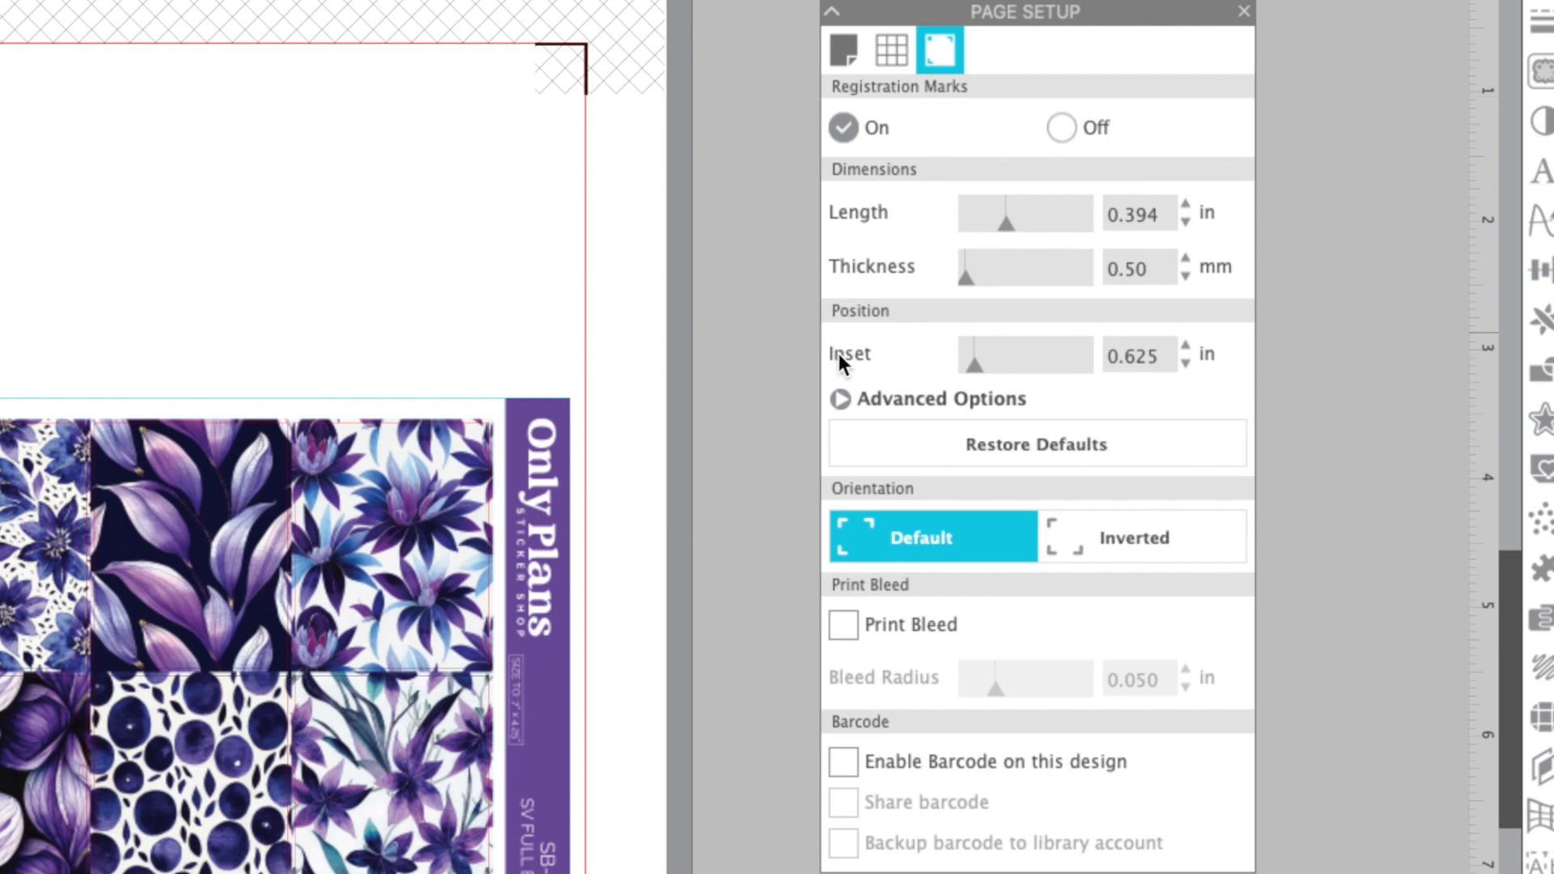
click(1158, 357)
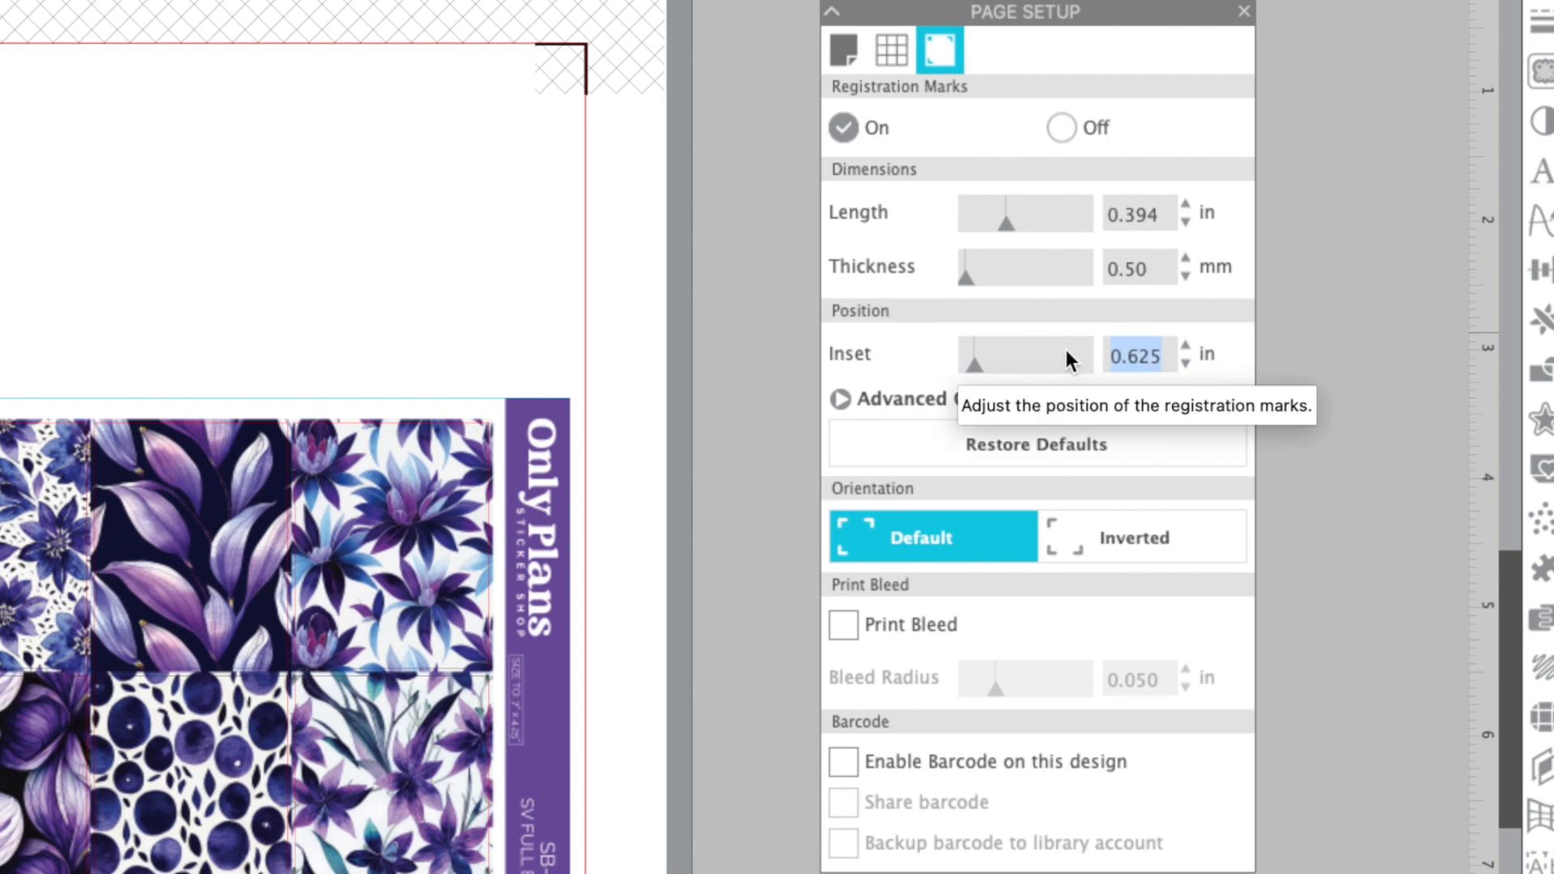
text(0.375)
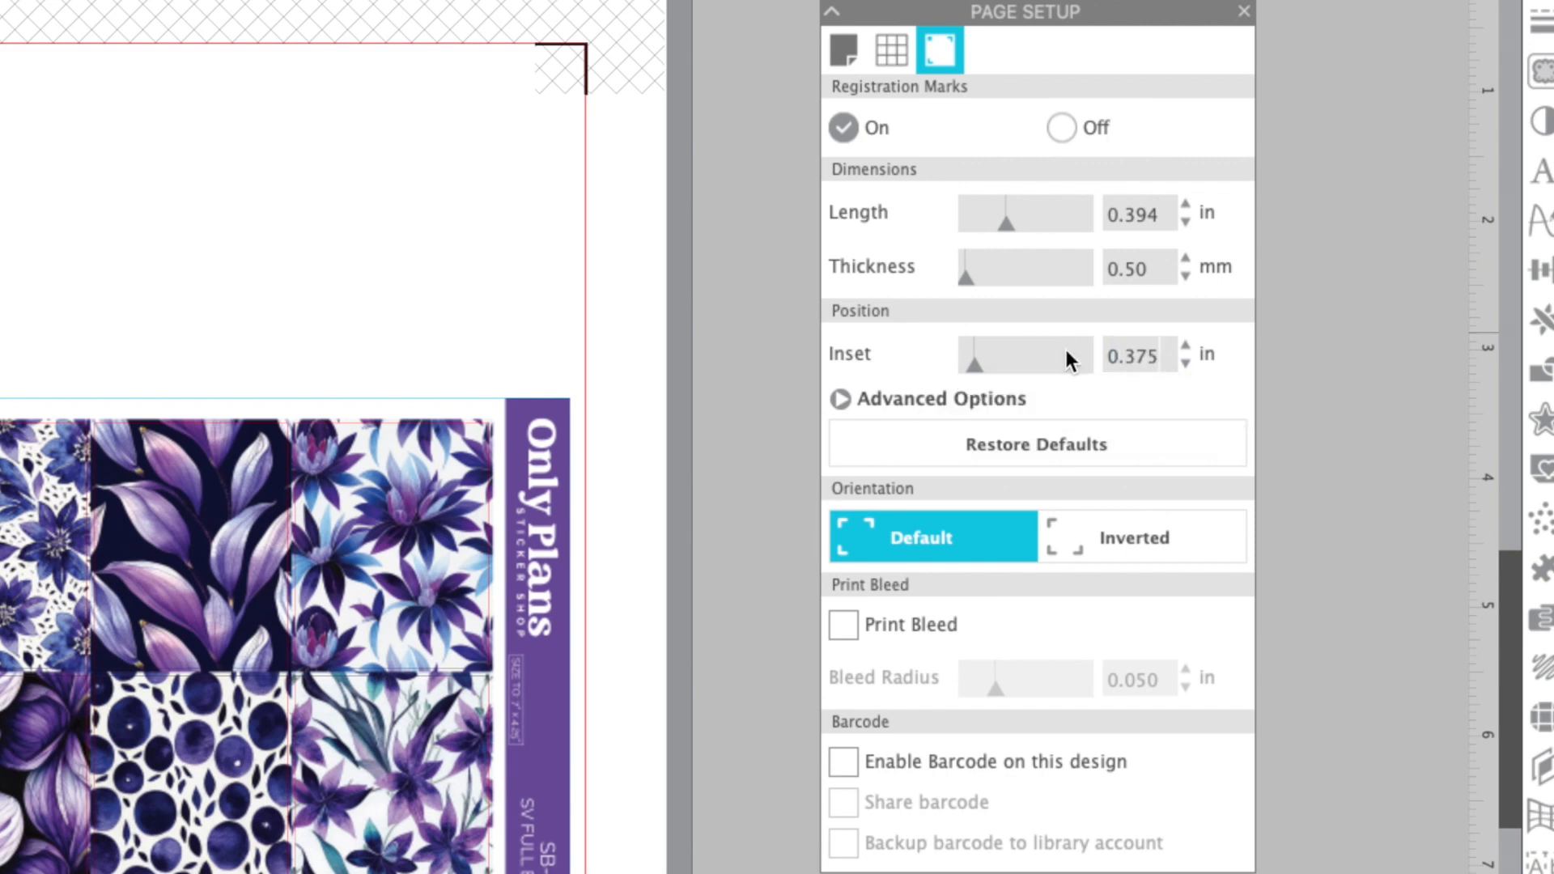
key(Tab)
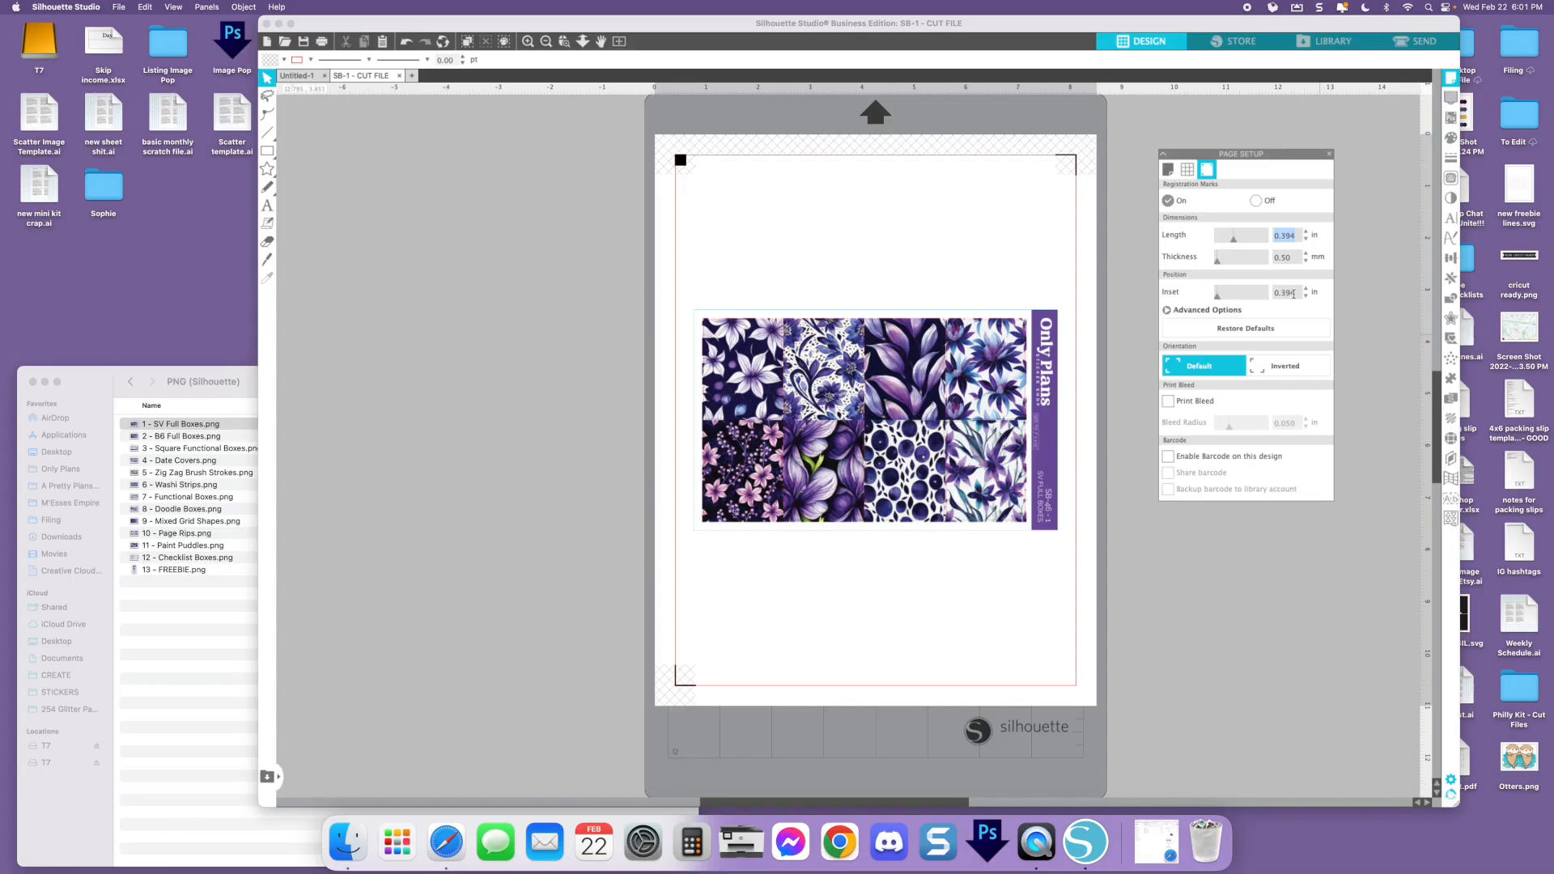
Set the registration marks' inset back to 0.625 in
click(1148, 357)
text(0.625)
key(Return)
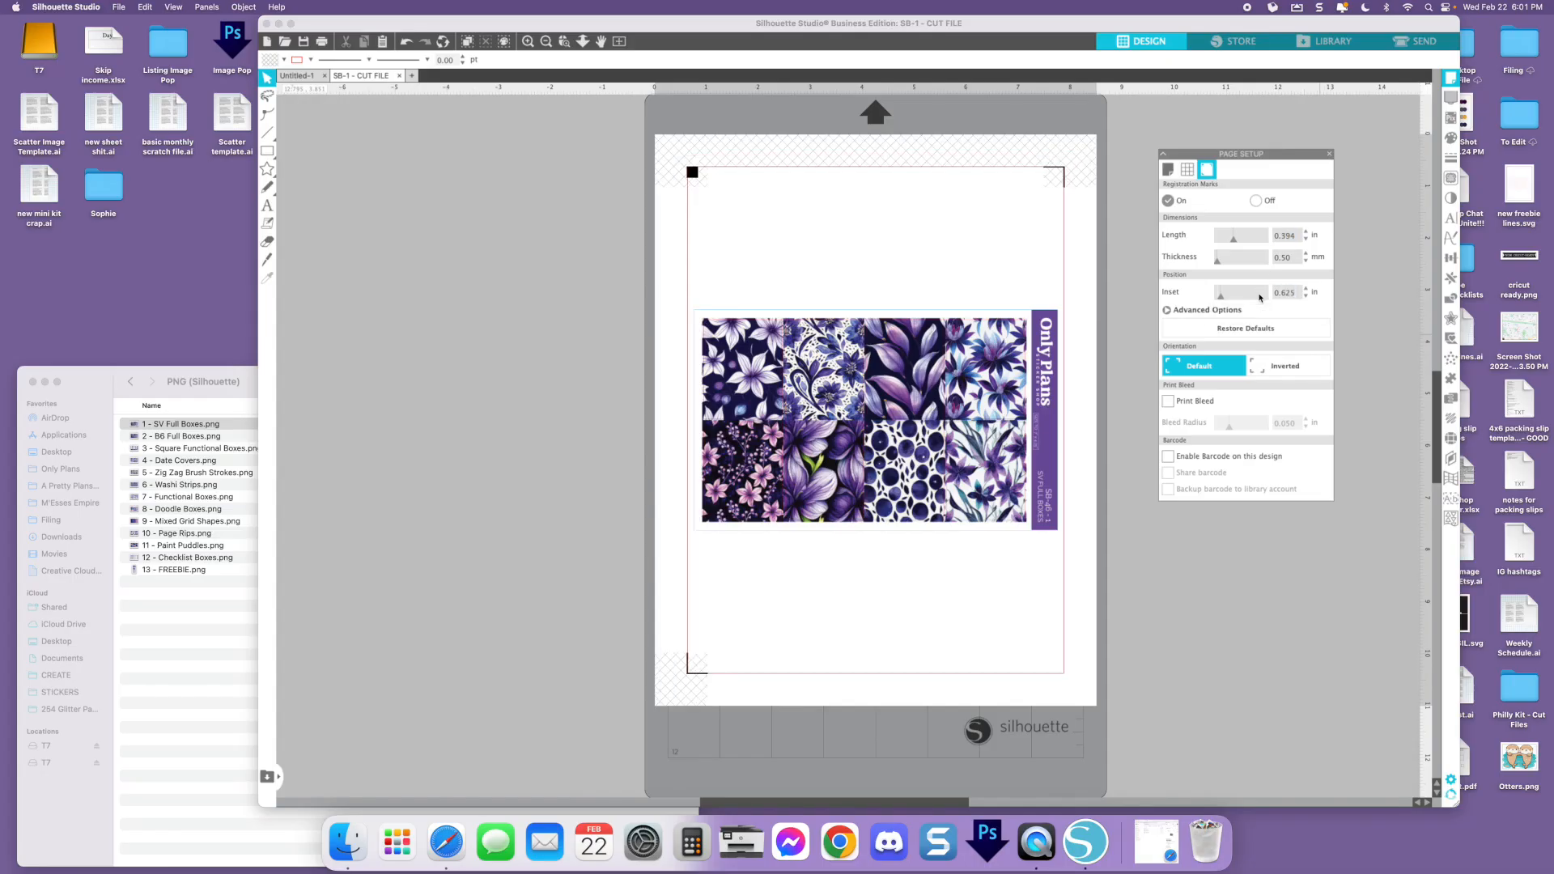
Group the SV Full Boxes artwork with its cut lines and move the group up near the top of the cut area
drag(670, 269, 1086, 579)
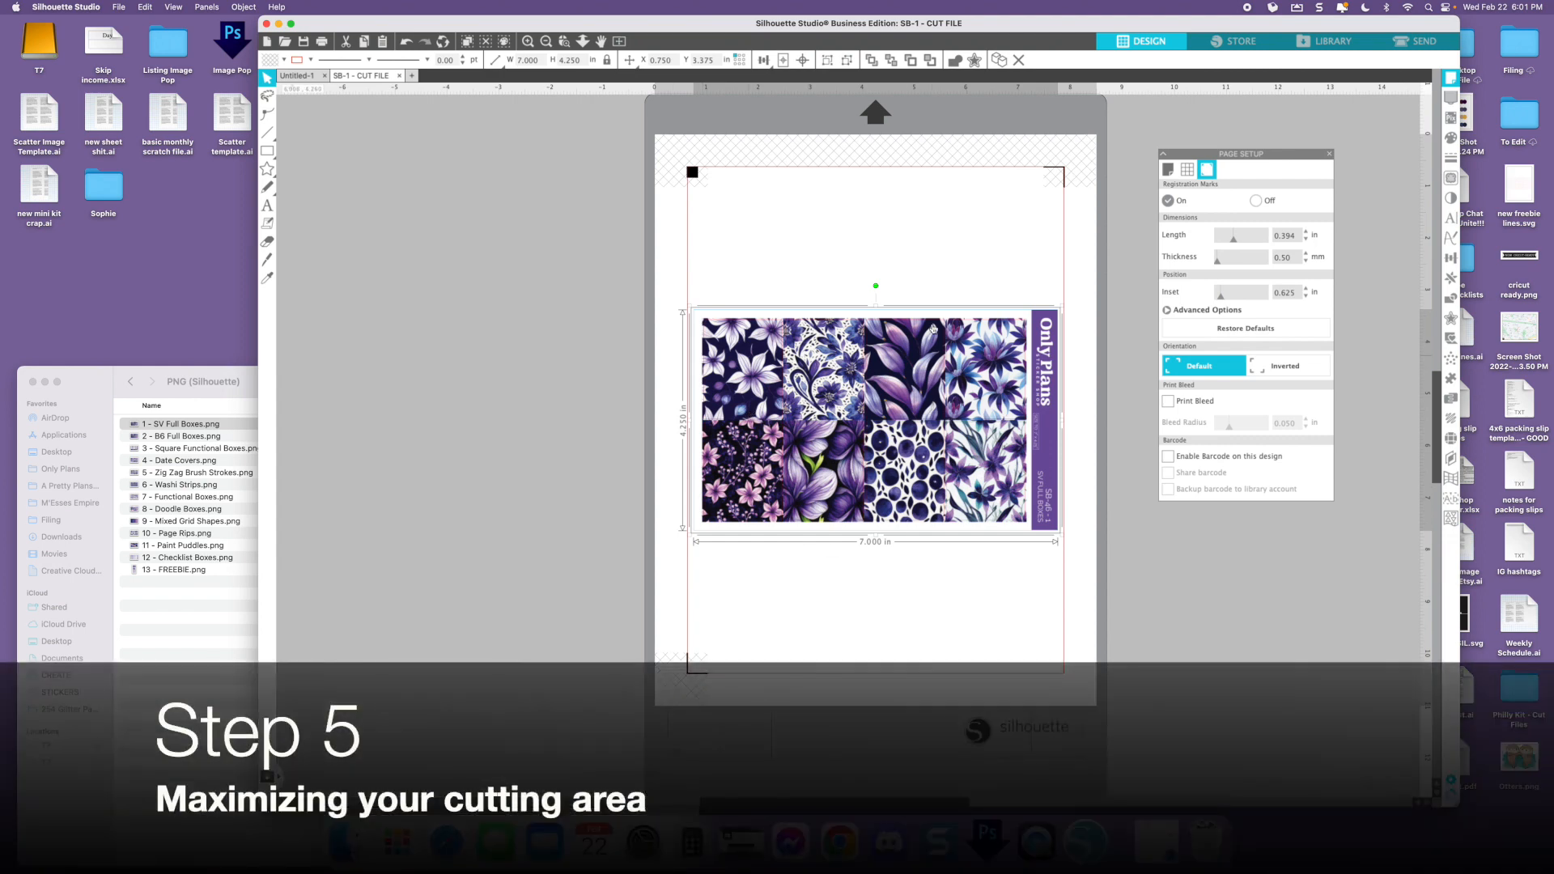
click(730, 248)
drag(680, 236, 1125, 651)
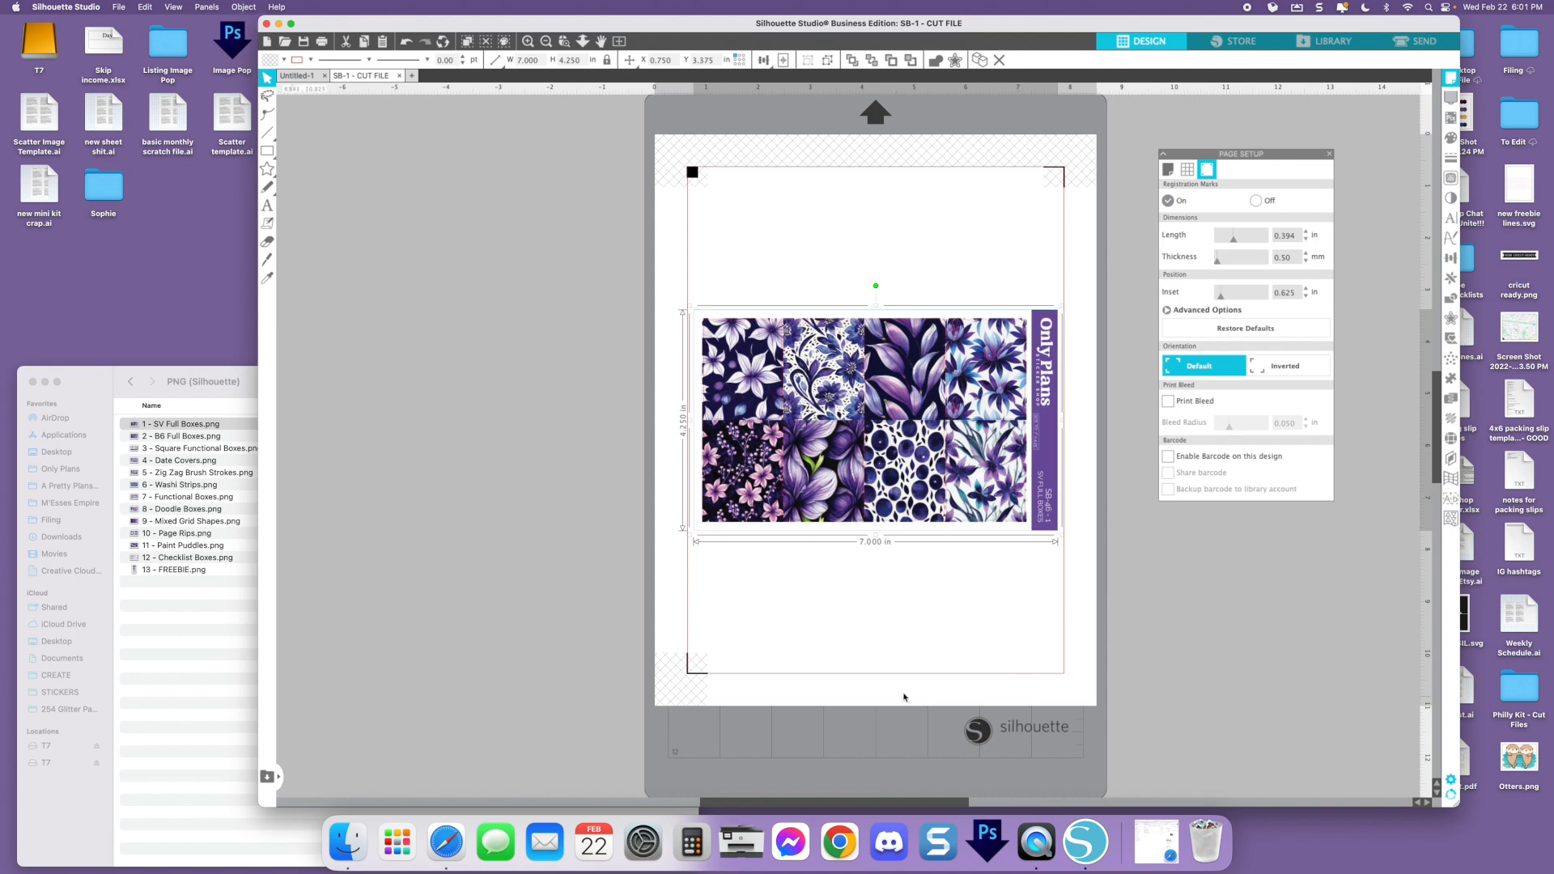
drag(924, 370, 922, 251)
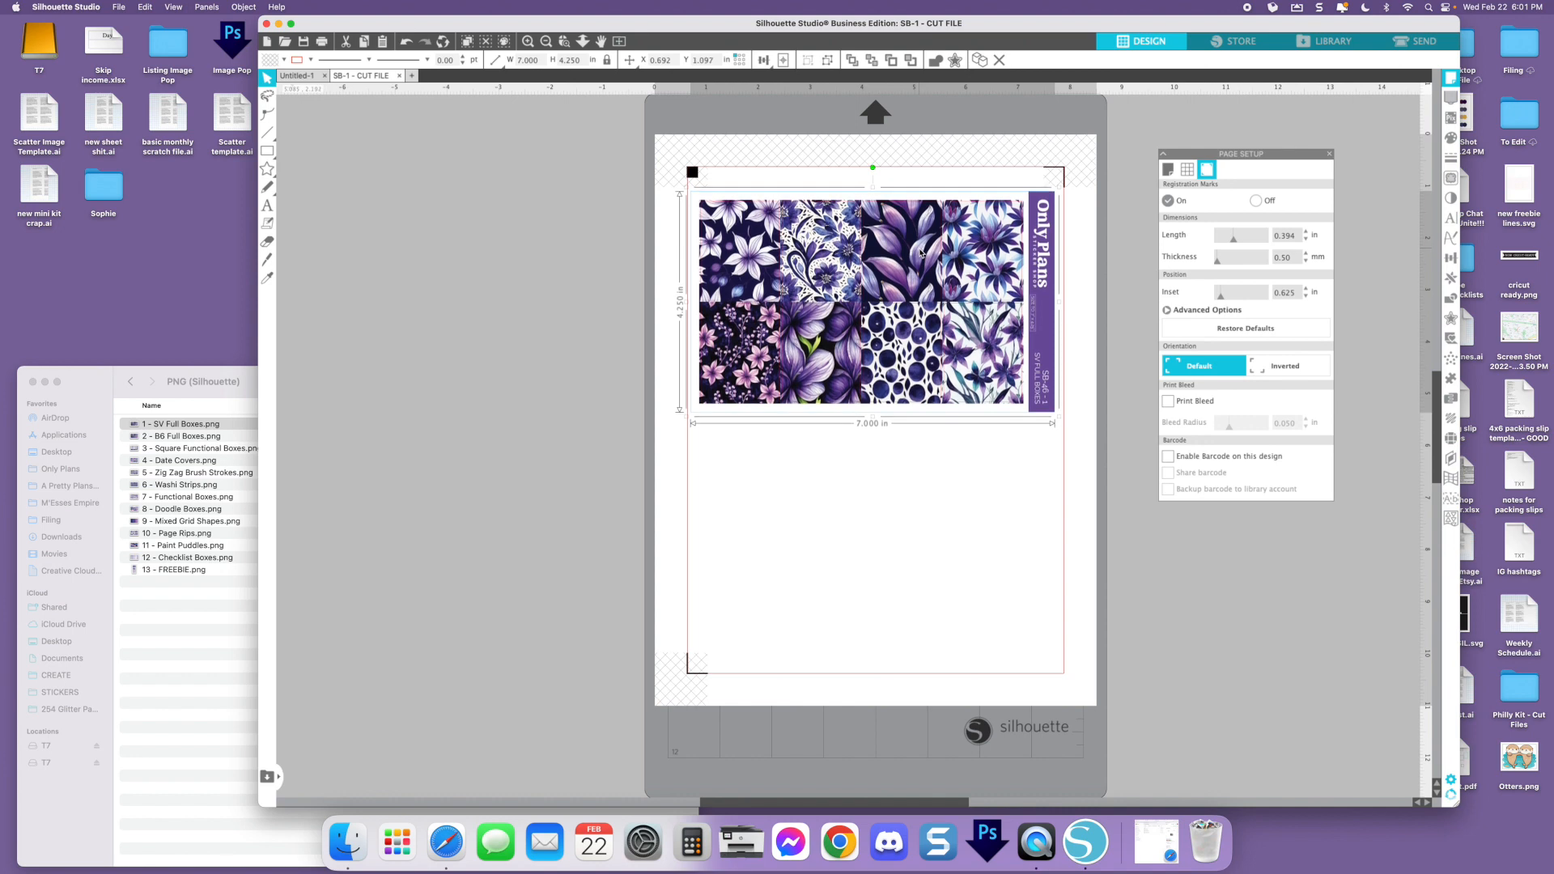
Add 2 - B6 Full Boxes.png from the PNG (Silhouette) folder in Finder to the empty area beside the SB-1 page
click(395, 336)
click(199, 623)
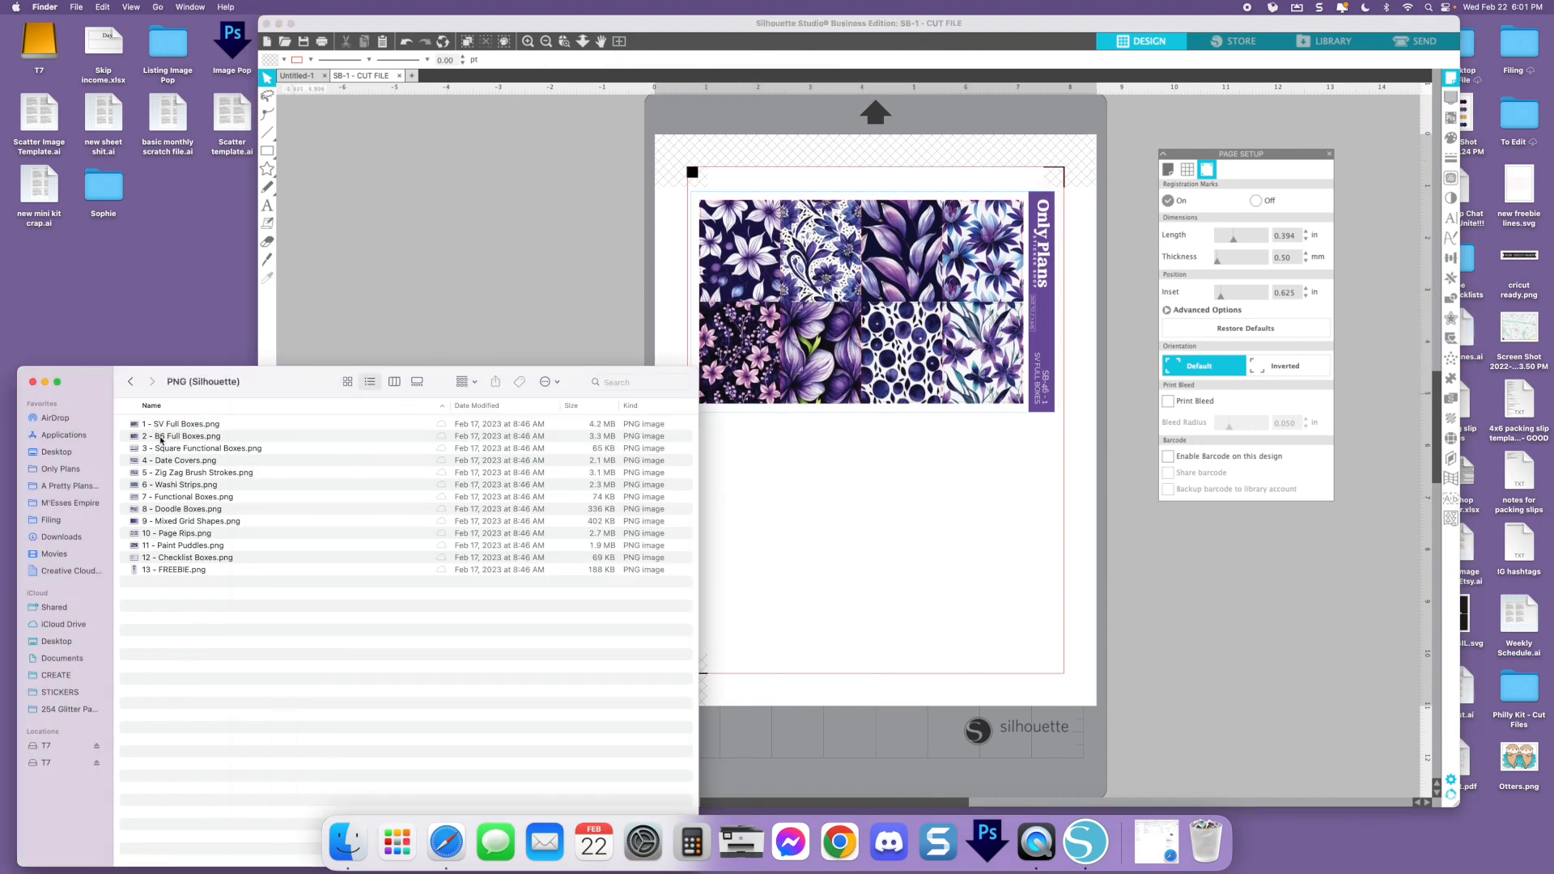
drag(159, 440, 429, 276)
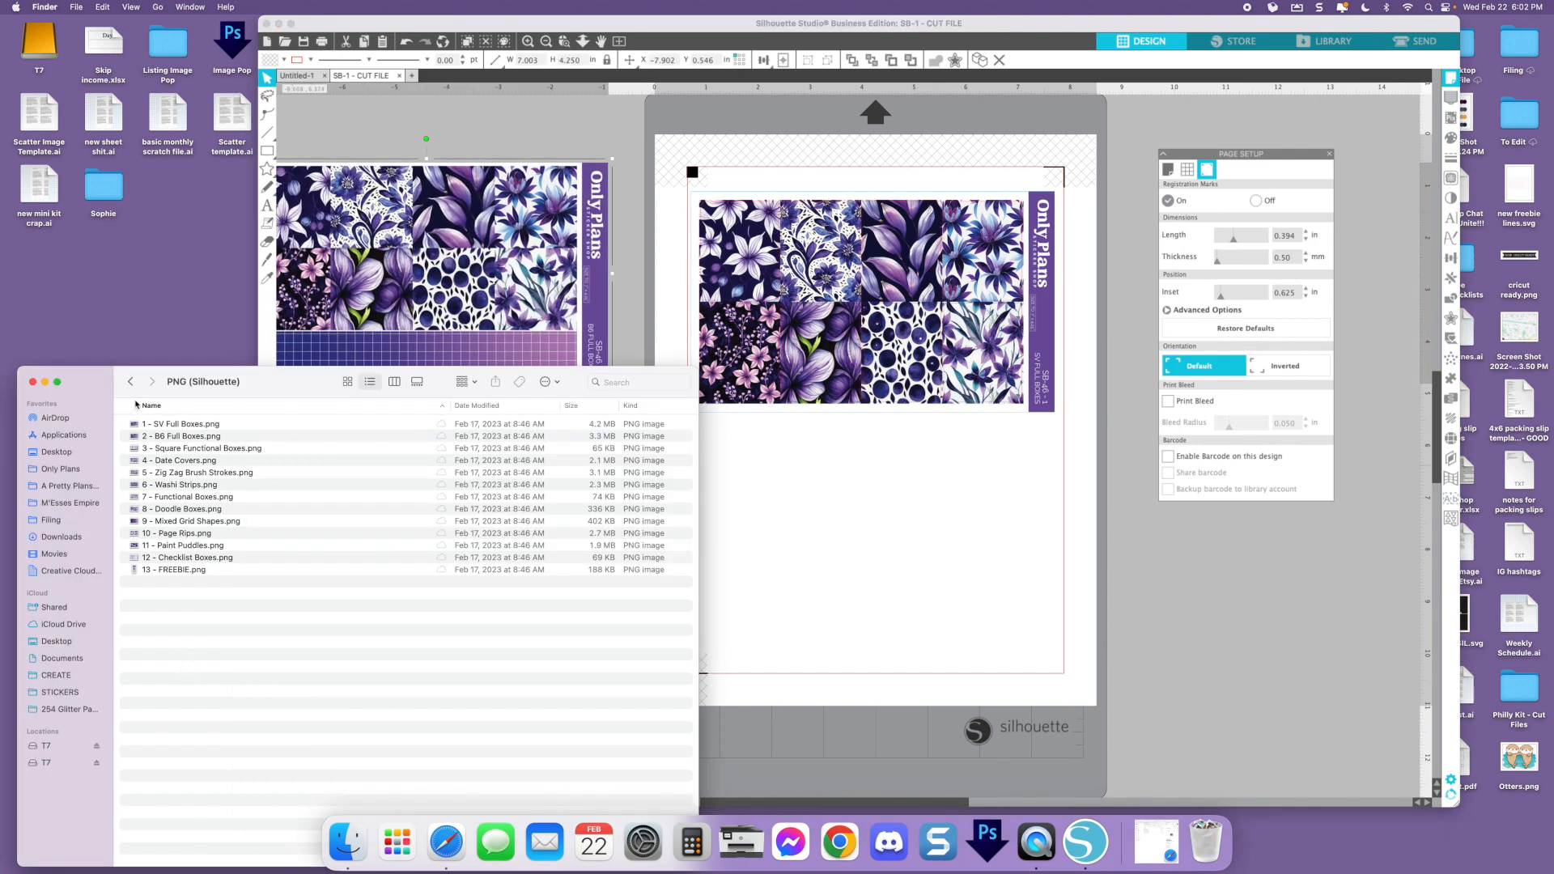
Open SB-2 - CUT FILE.studio3 from the Printable Cut Files folder
click(132, 383)
double_click(151, 450)
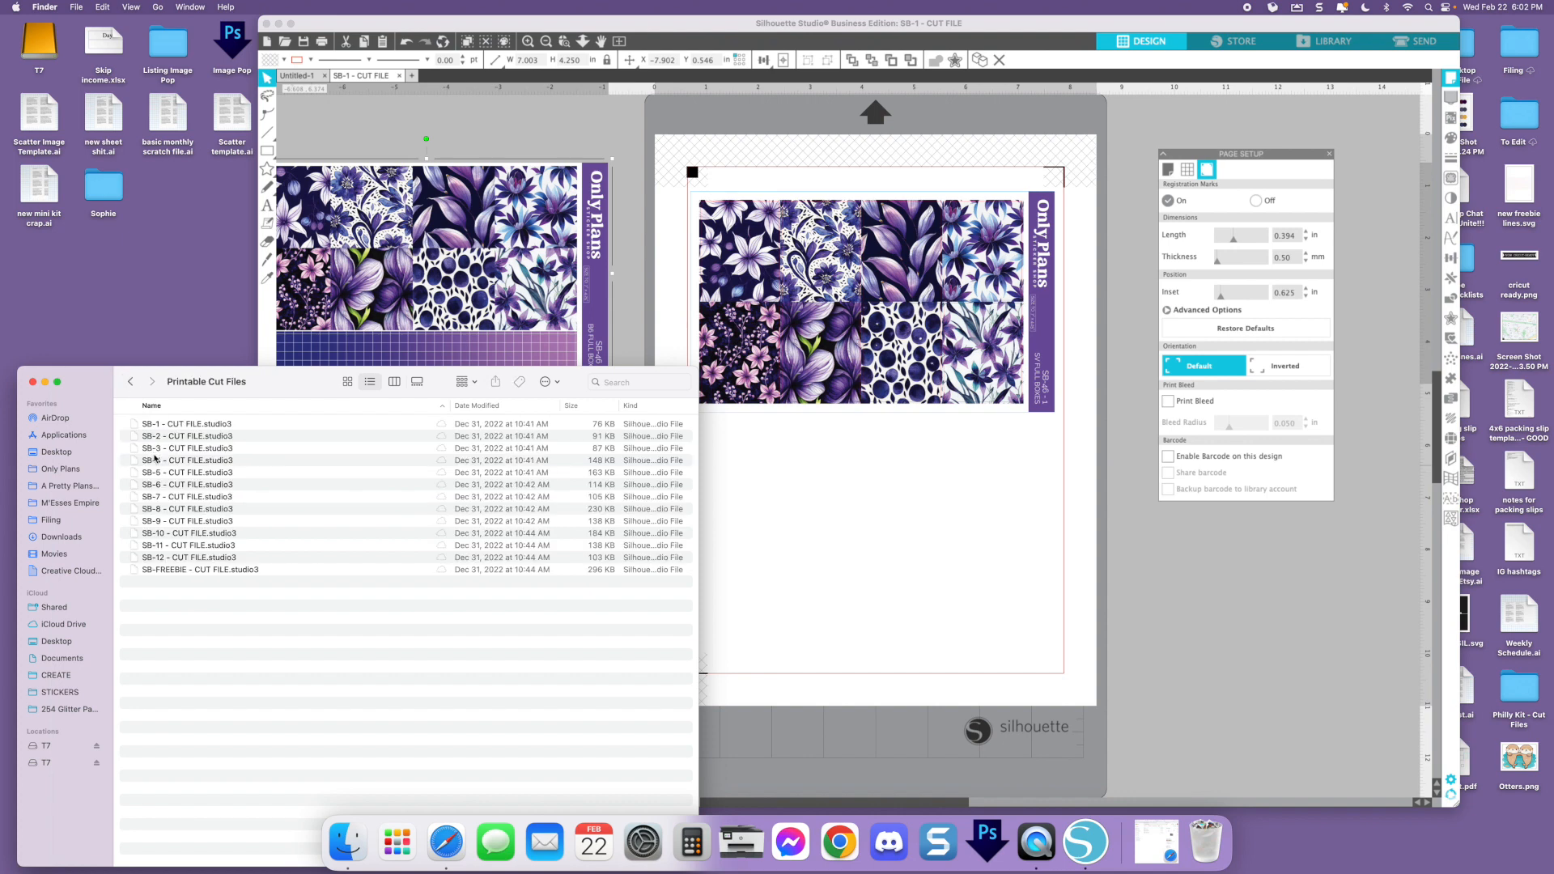
double_click(165, 438)
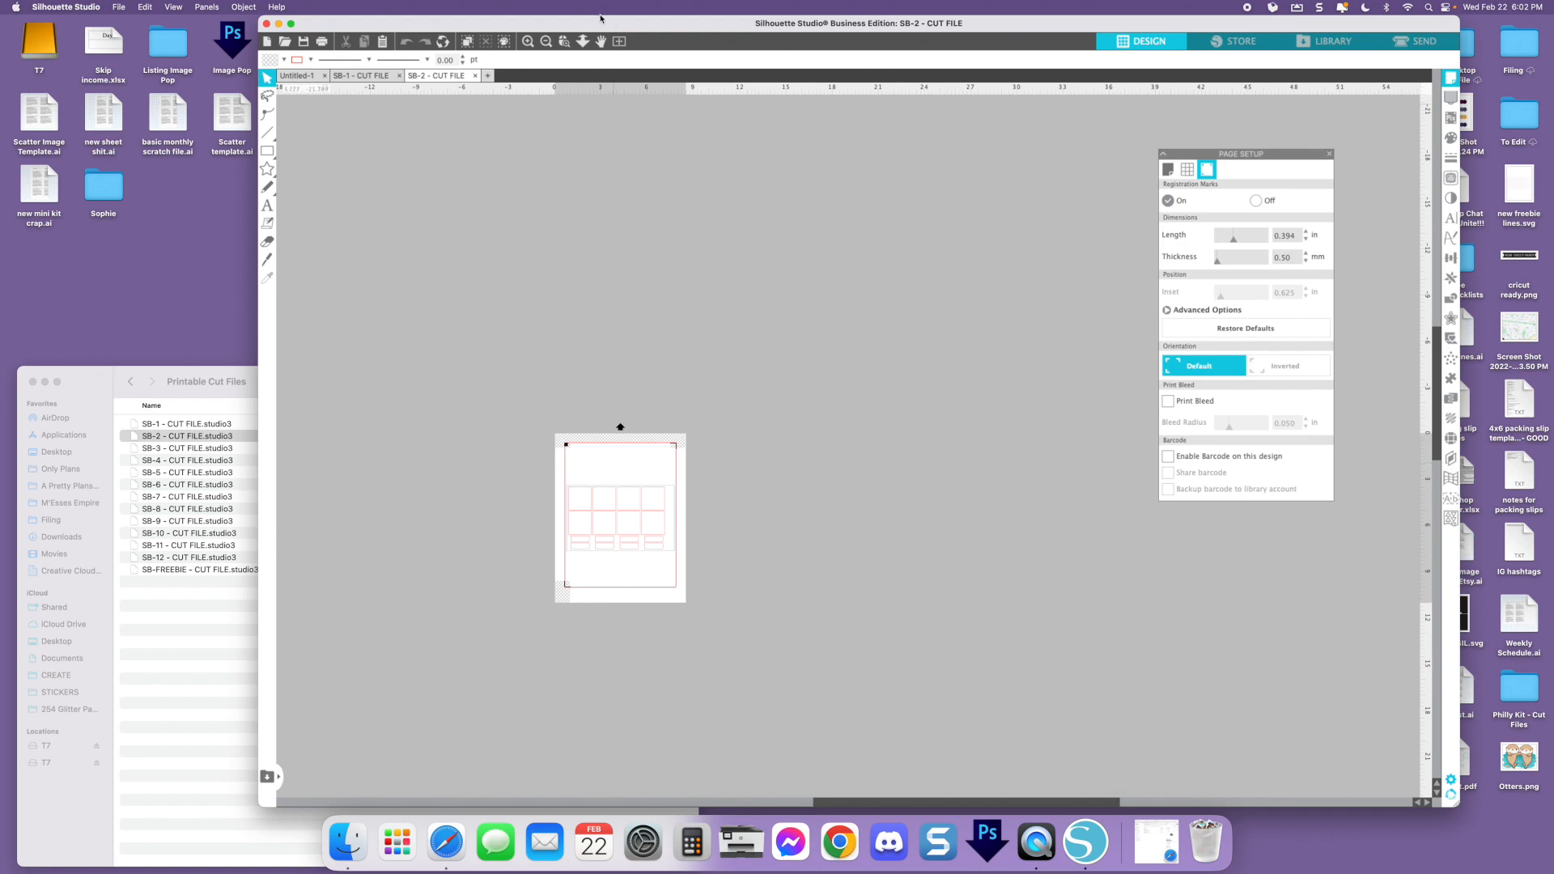
Select all the cut lines on the SB-2 page and group them
double_click(529, 43)
scroll(602, 254, left, 5)
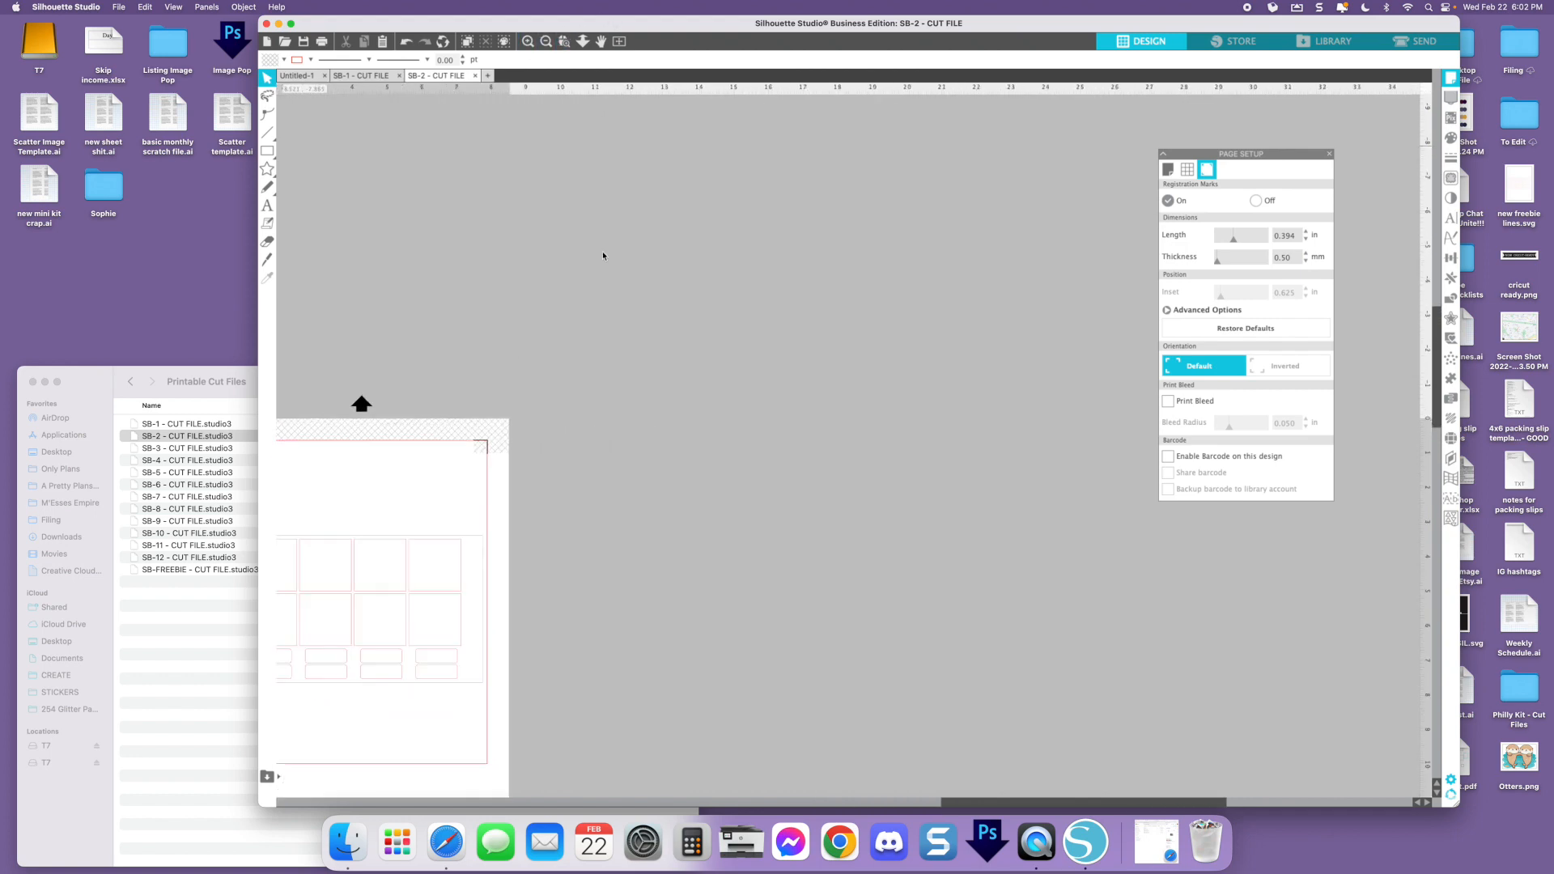
scroll(602, 255, down, 2)
scroll(603, 256, down, 2)
scroll(602, 255, left, 1)
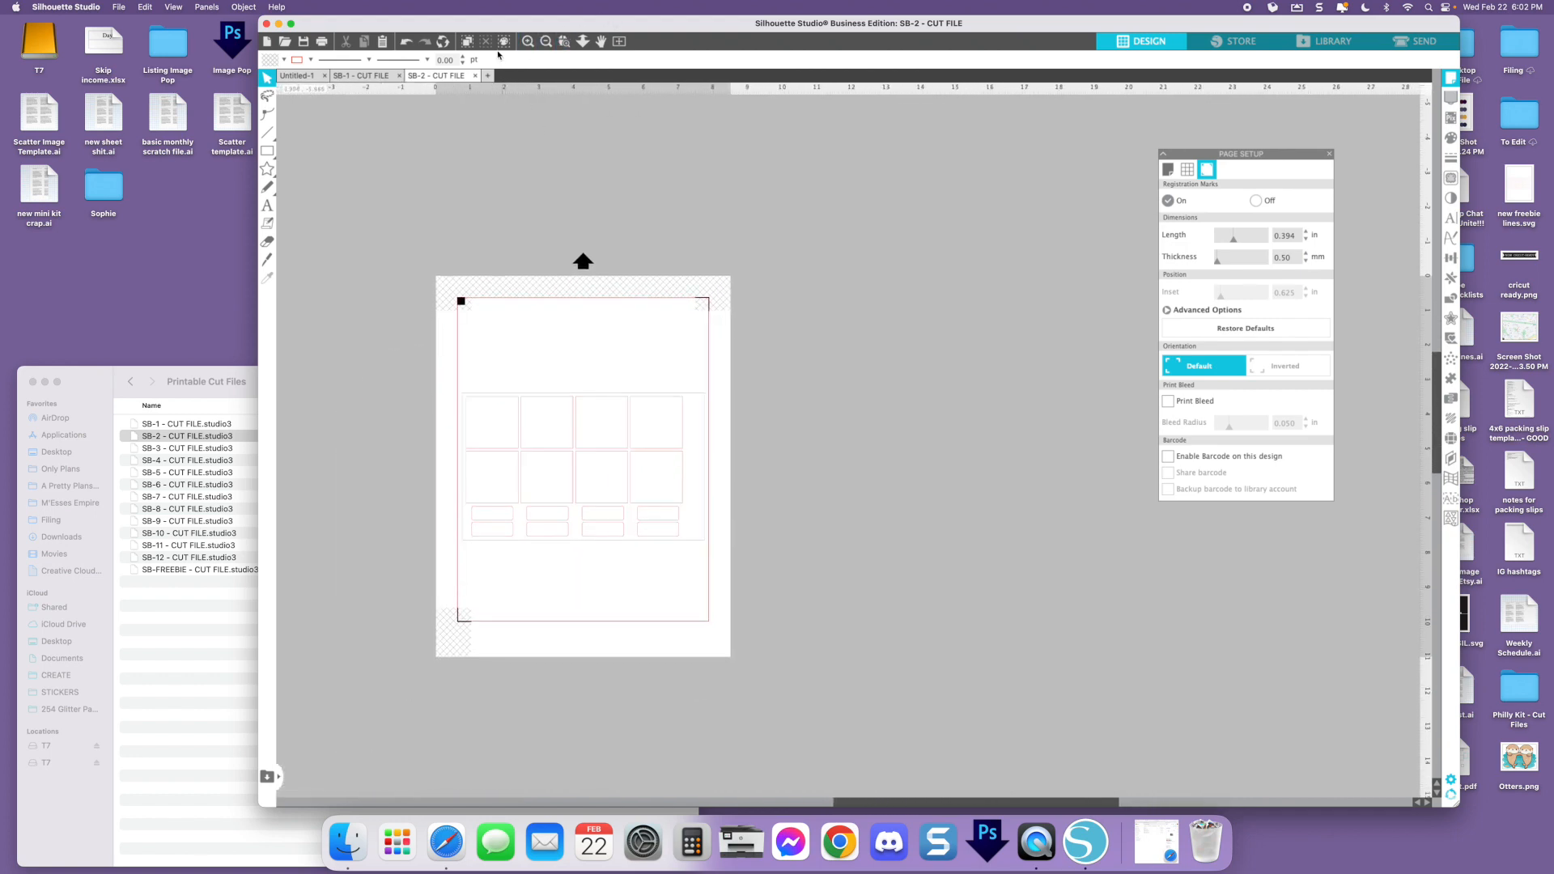
click(528, 42)
scroll(541, 192, left, 5)
scroll(540, 193, down, 2)
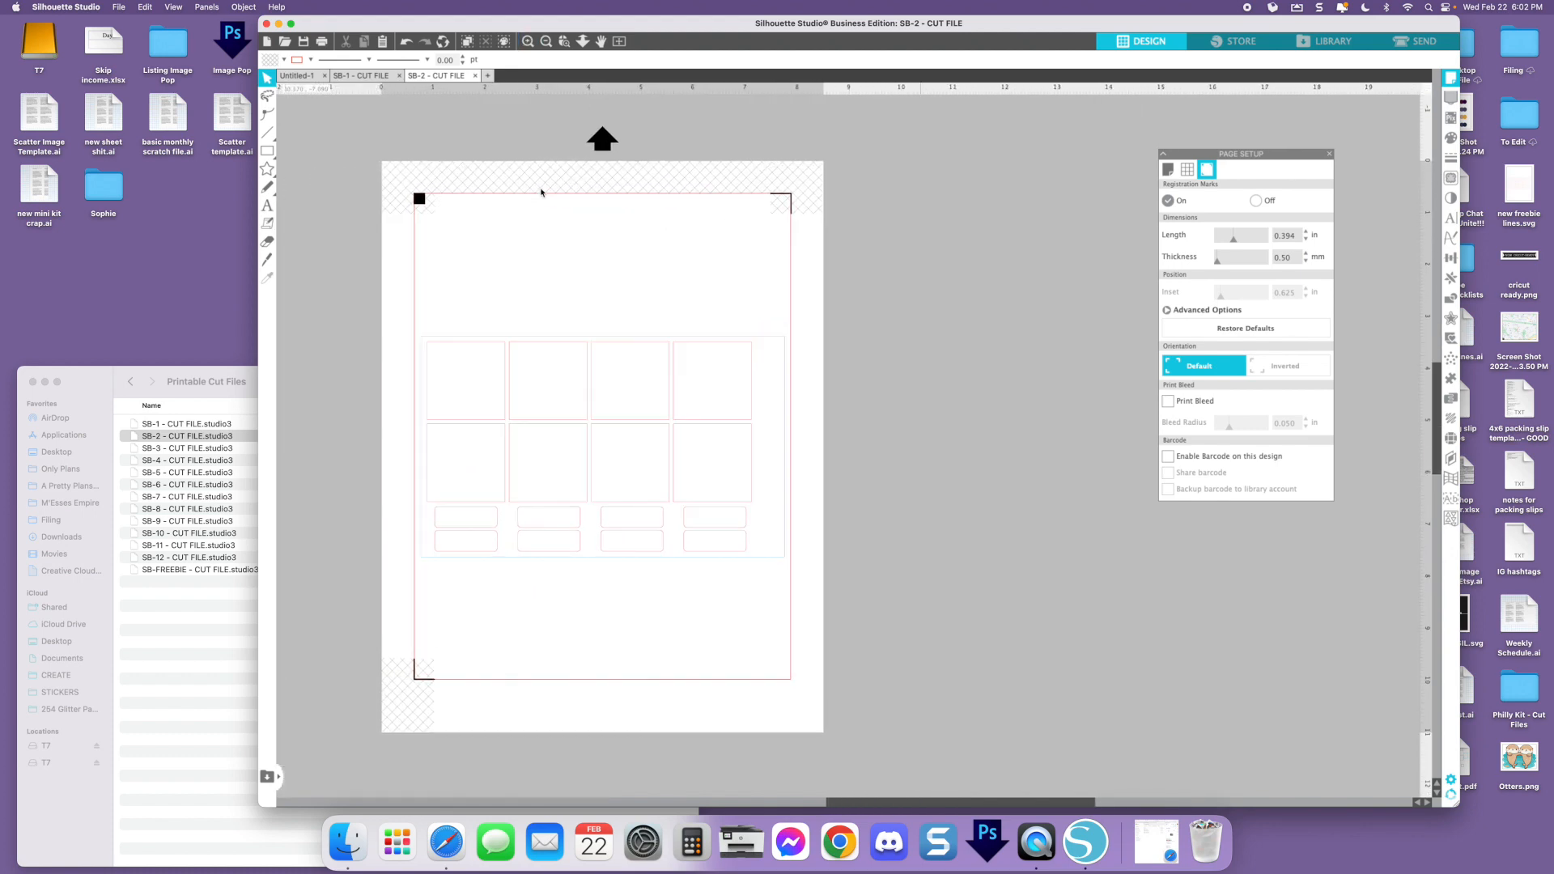
drag(360, 287, 874, 617)
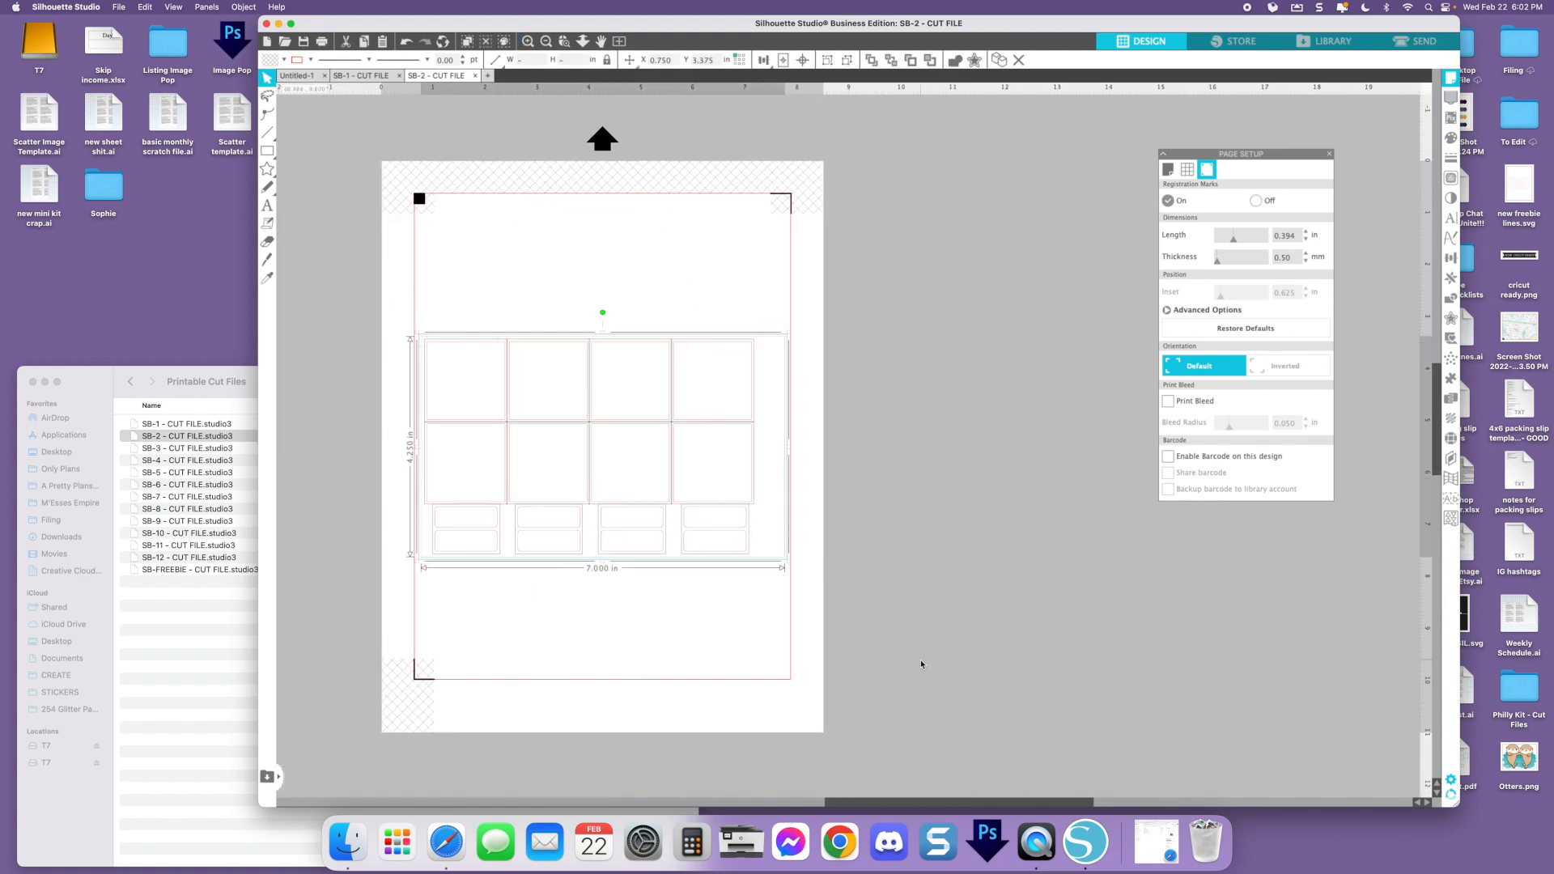
key(super+g)
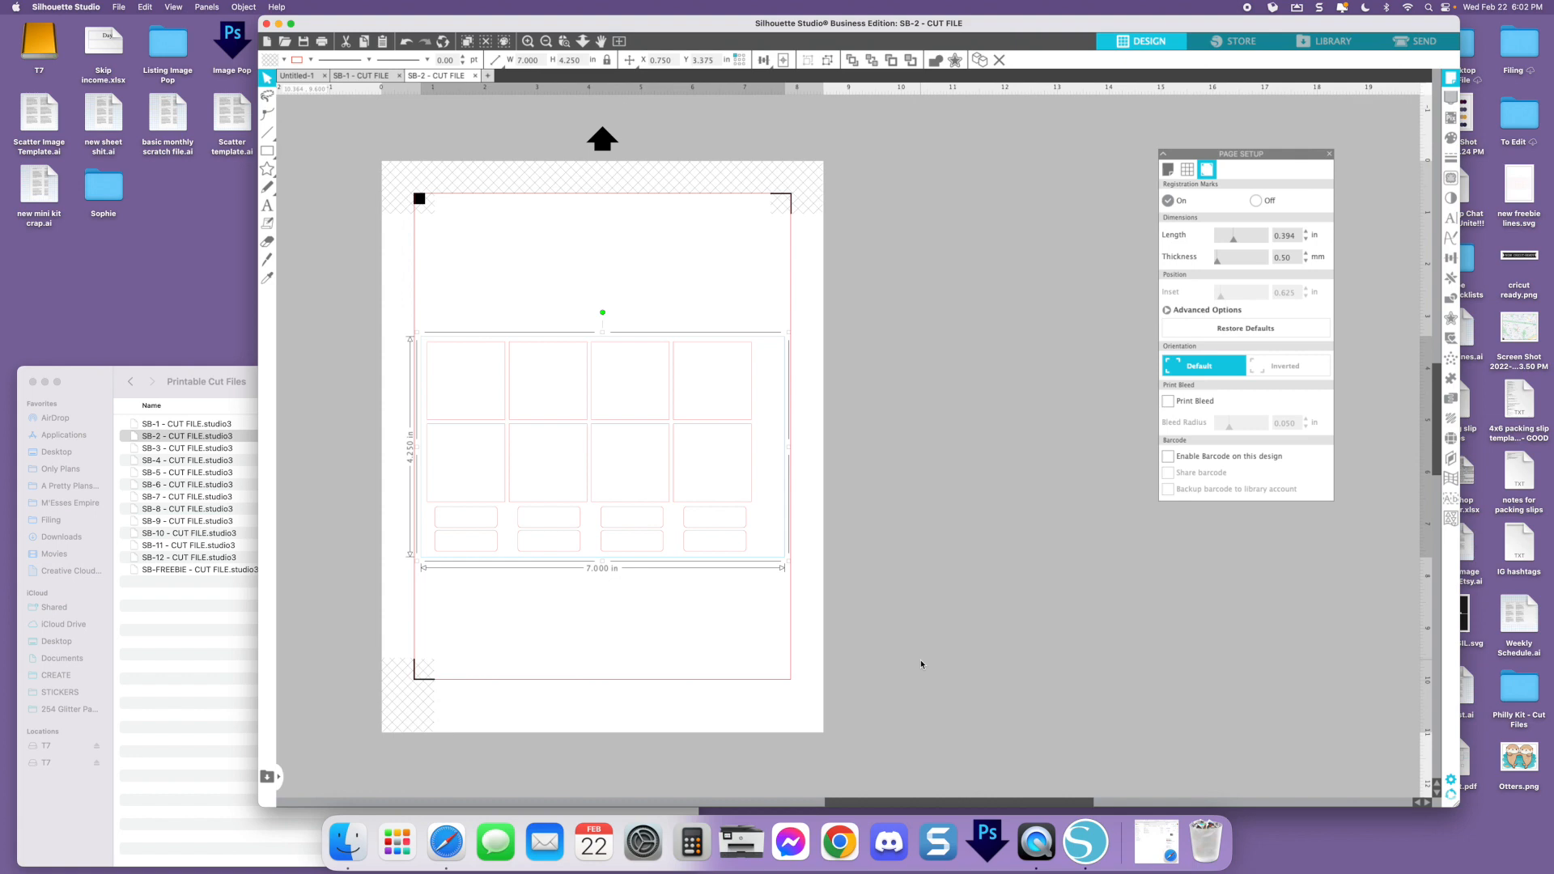
Copy the grouped SB-2 cut lines into the SB-1 cut file and place them below the SV Full Boxes sheet
key(super+c)
click(350, 78)
key(v)
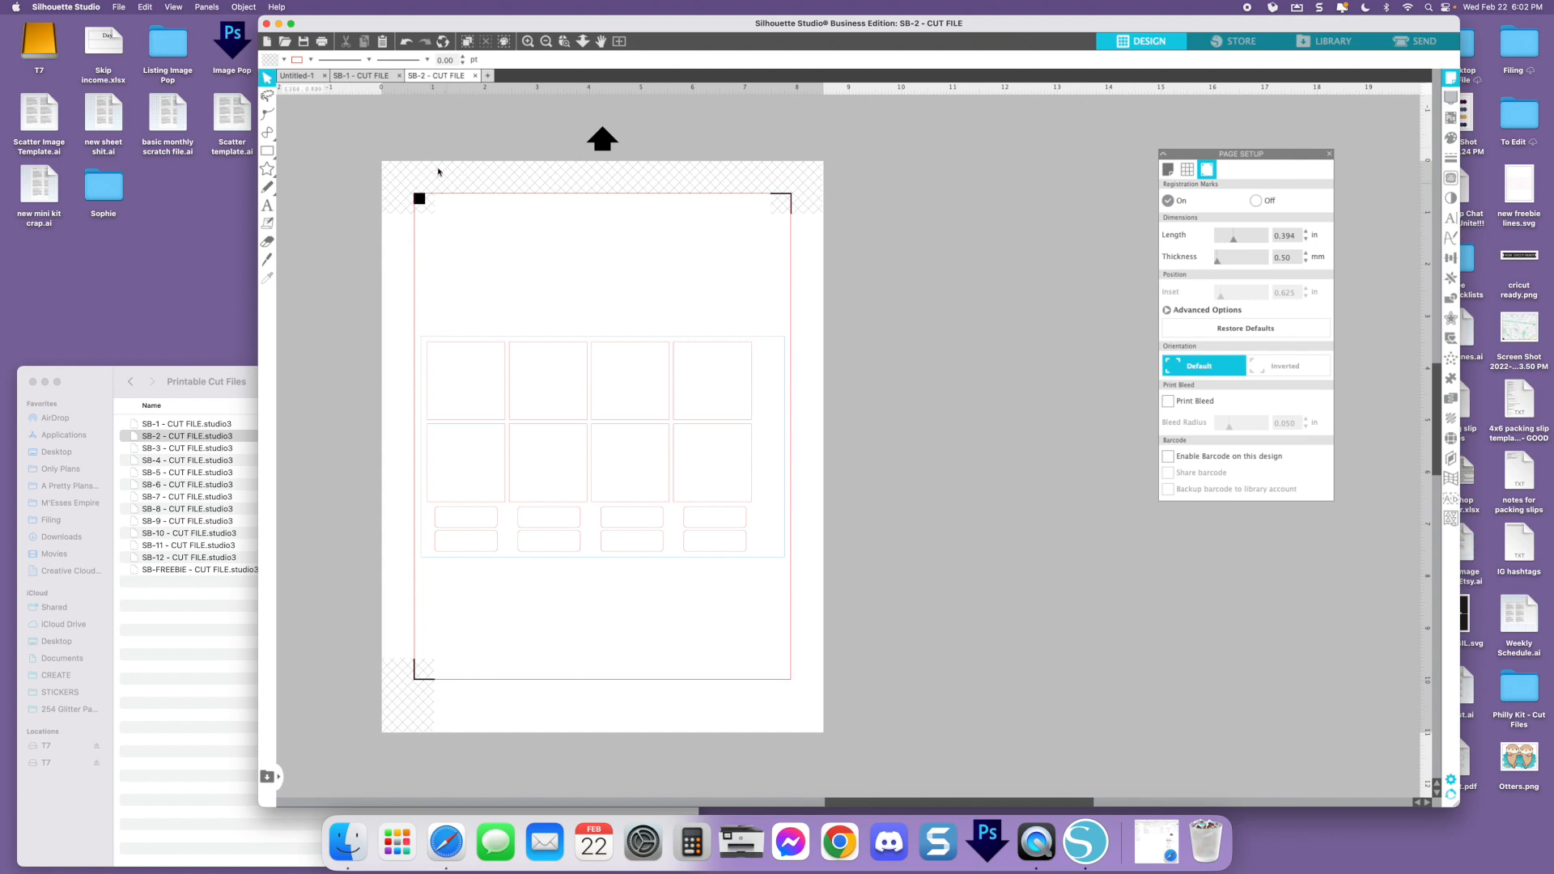
click(370, 78)
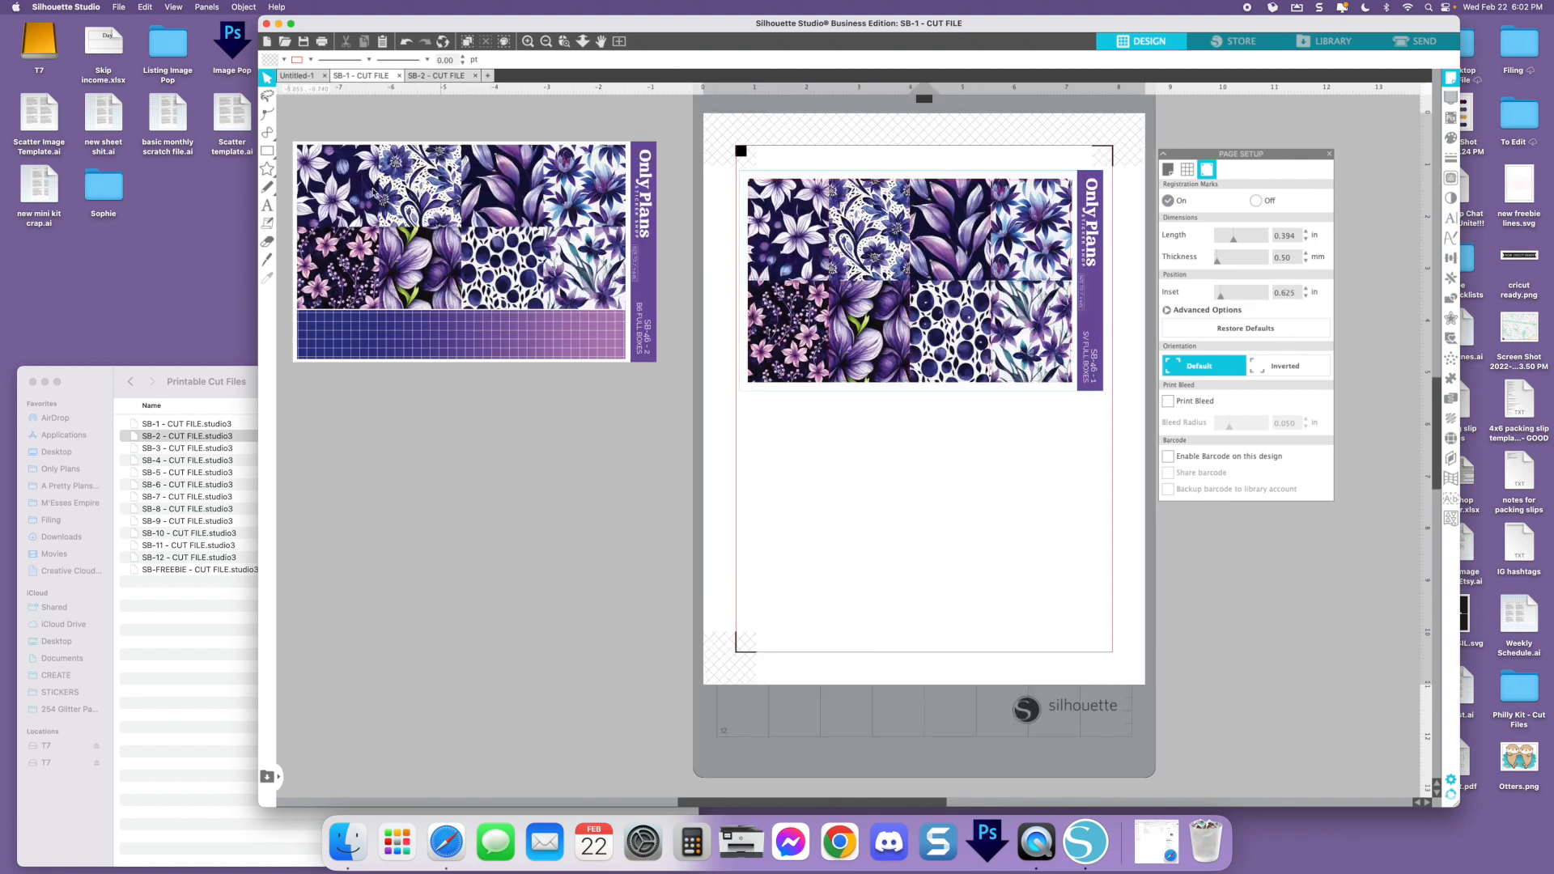
right_click(480, 522)
click(518, 578)
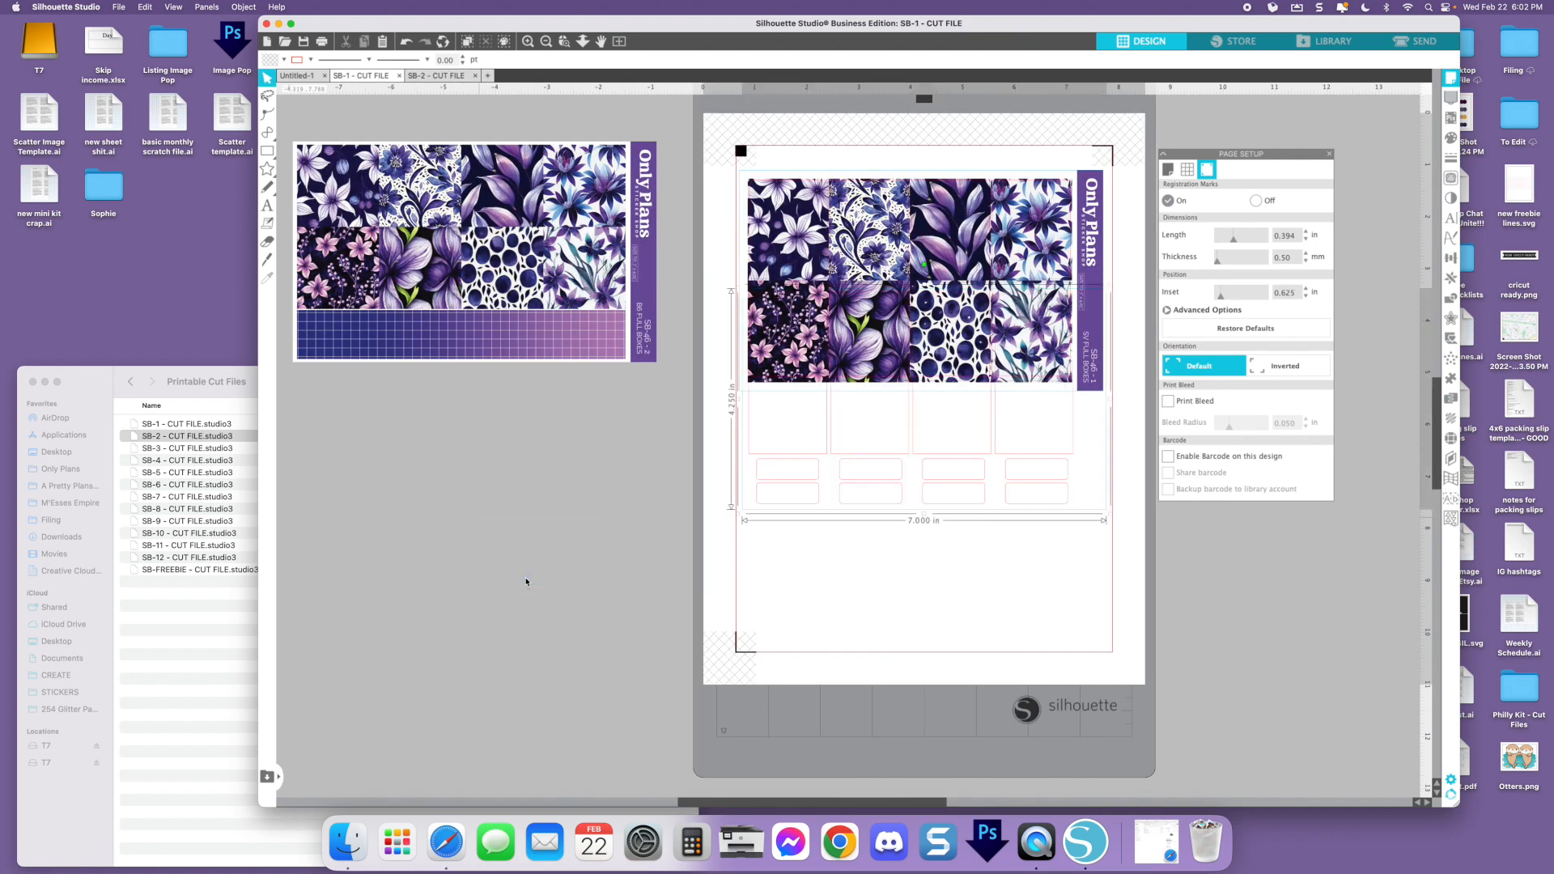
drag(902, 475, 905, 615)
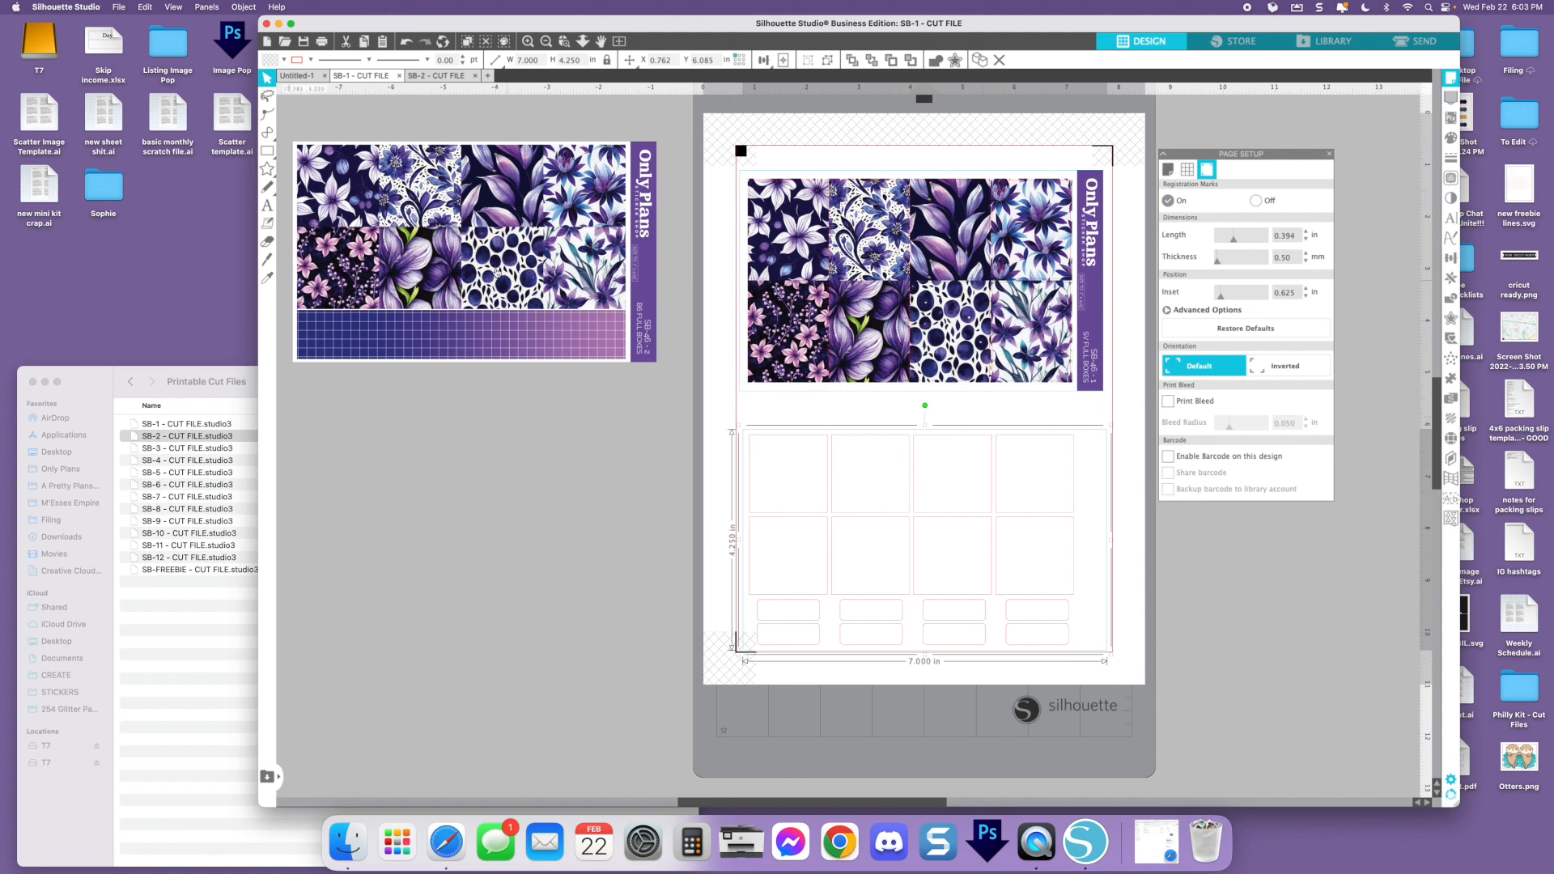
Center and group the B6 Full Boxes artwork with its cut lines, and place the group directly below the SV Full Boxes sheet
click(560, 308)
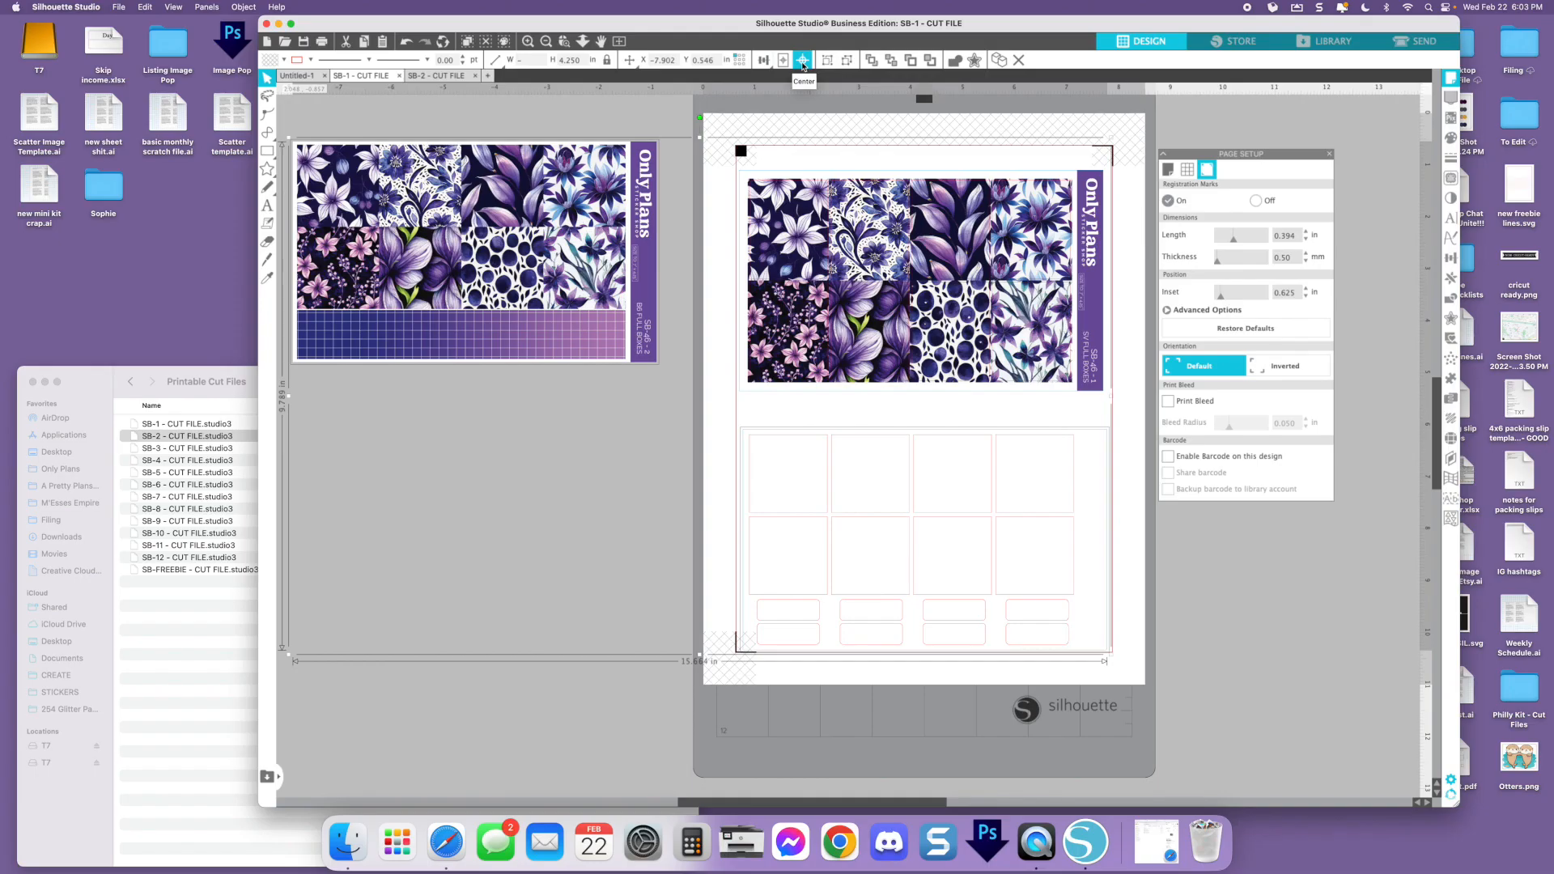
click(719, 121)
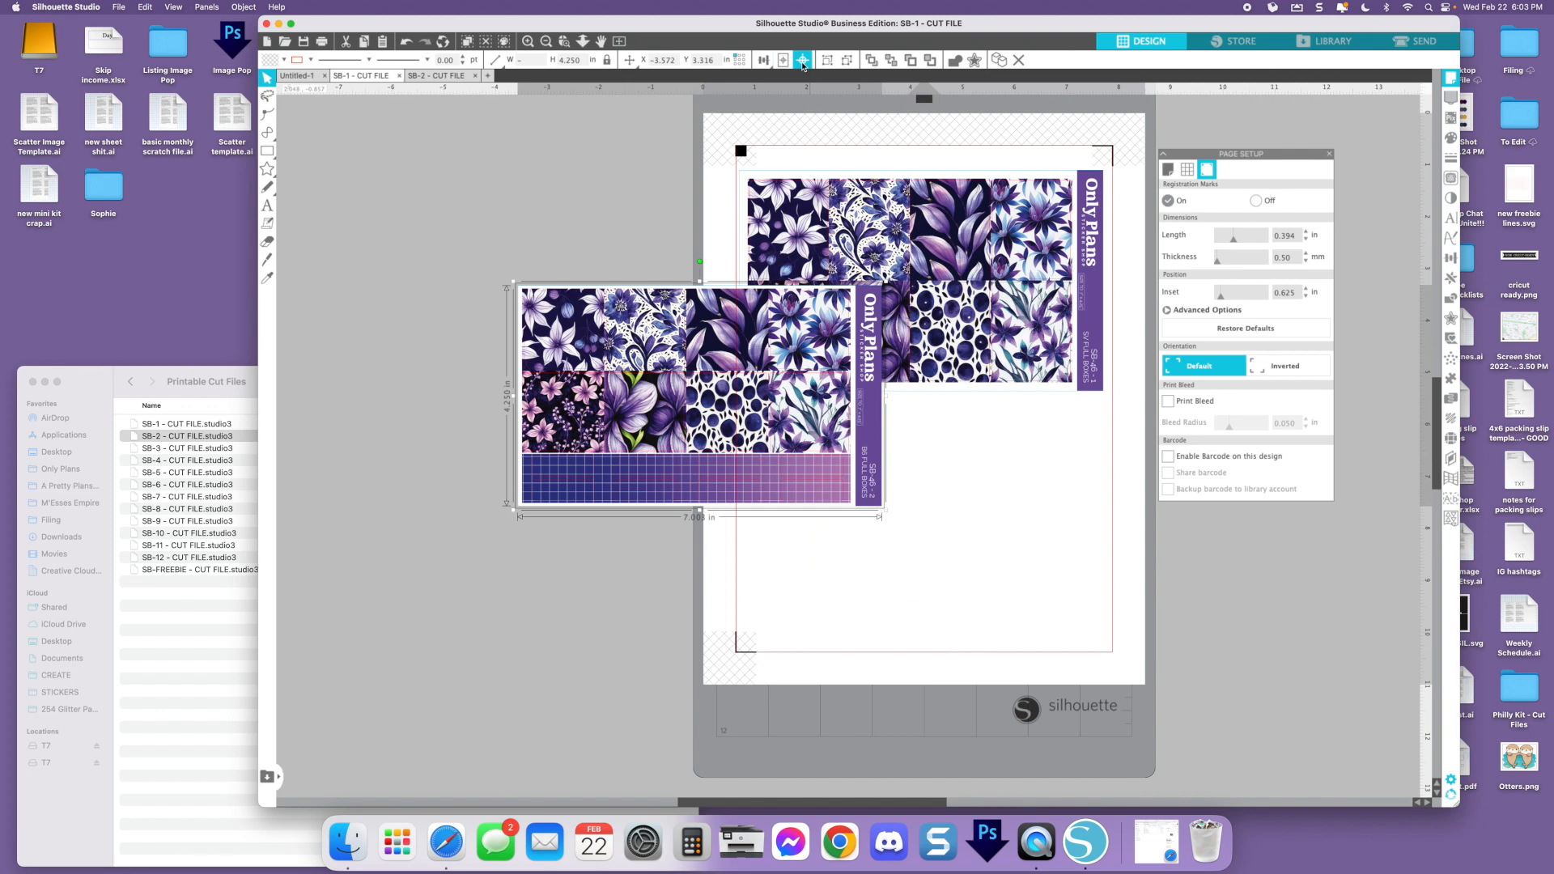
key(super+g)
drag(592, 347, 814, 455)
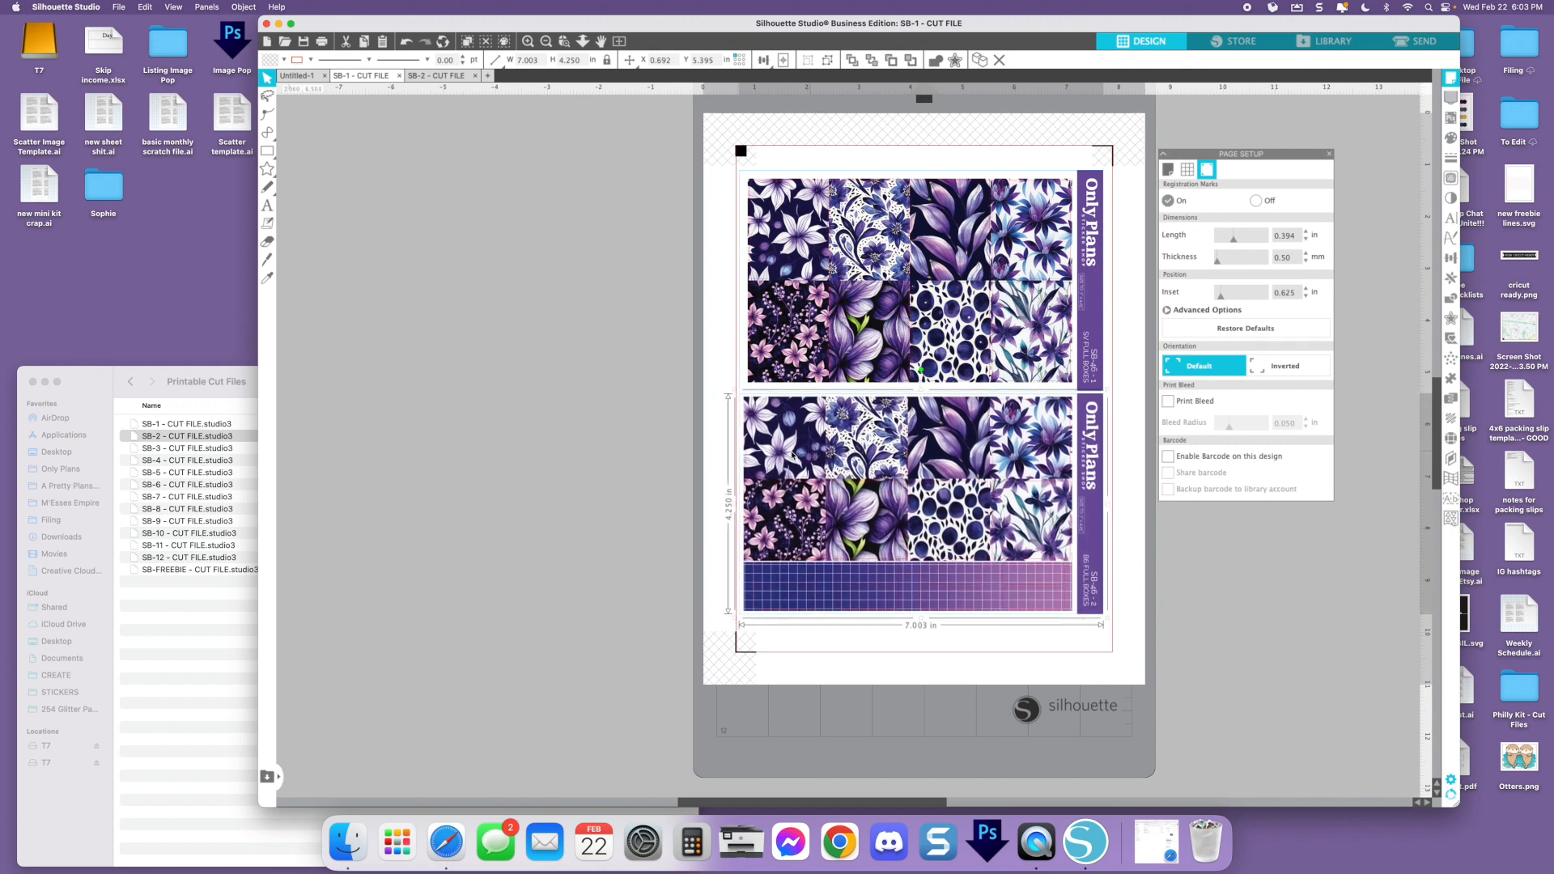
Select both sheet groups on the SB-1 page and align them with each other along their horizontal centers
click(569, 365)
scroll(654, 303, right, 3)
scroll(654, 306, right, 3)
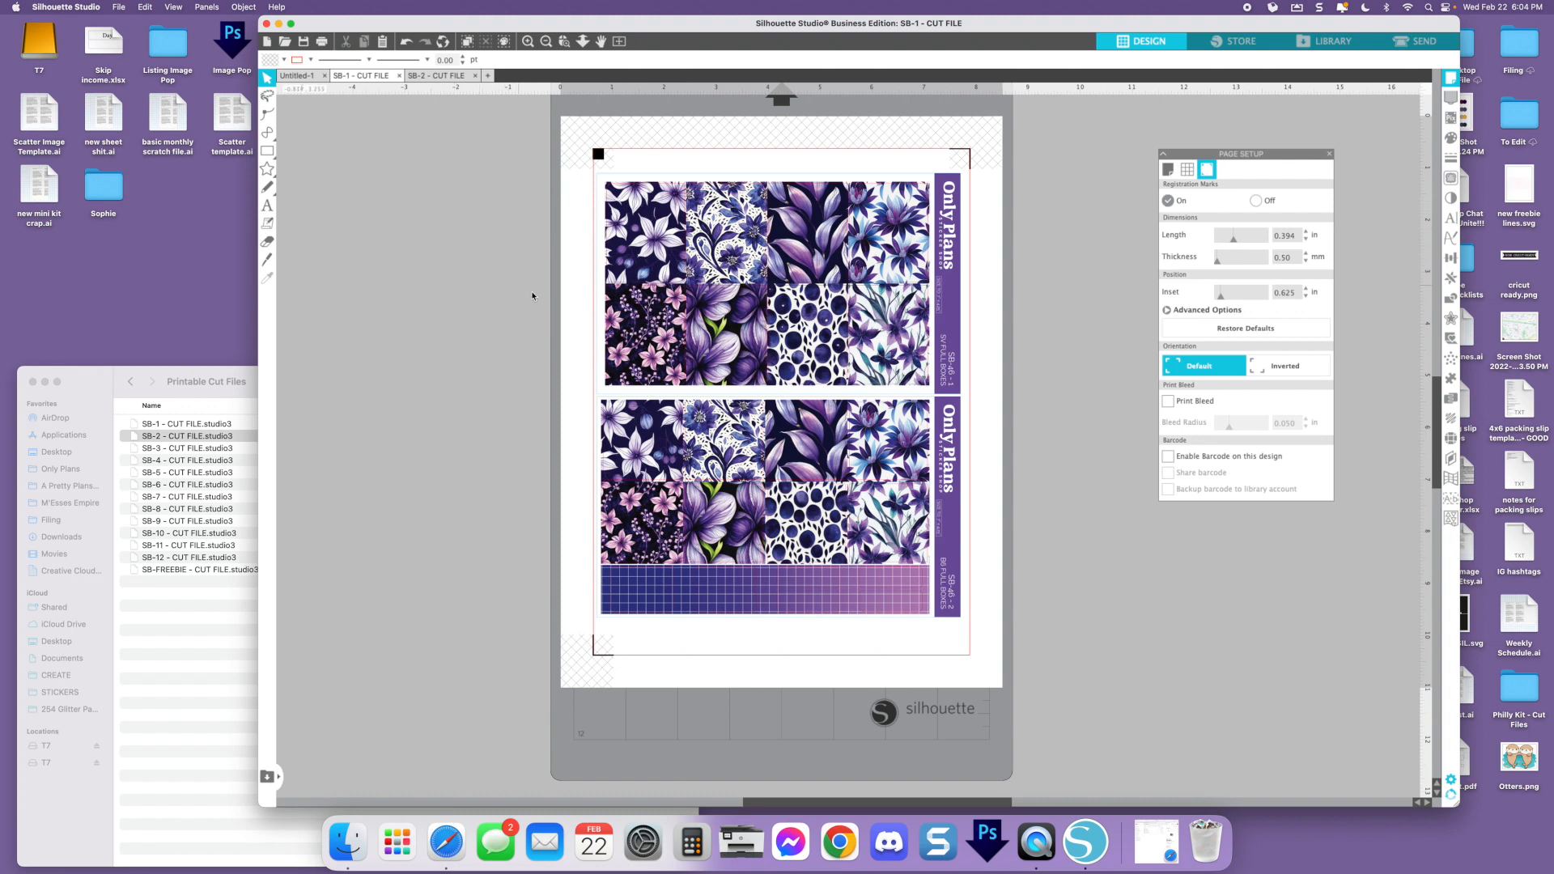
key(super+a)
click(762, 61)
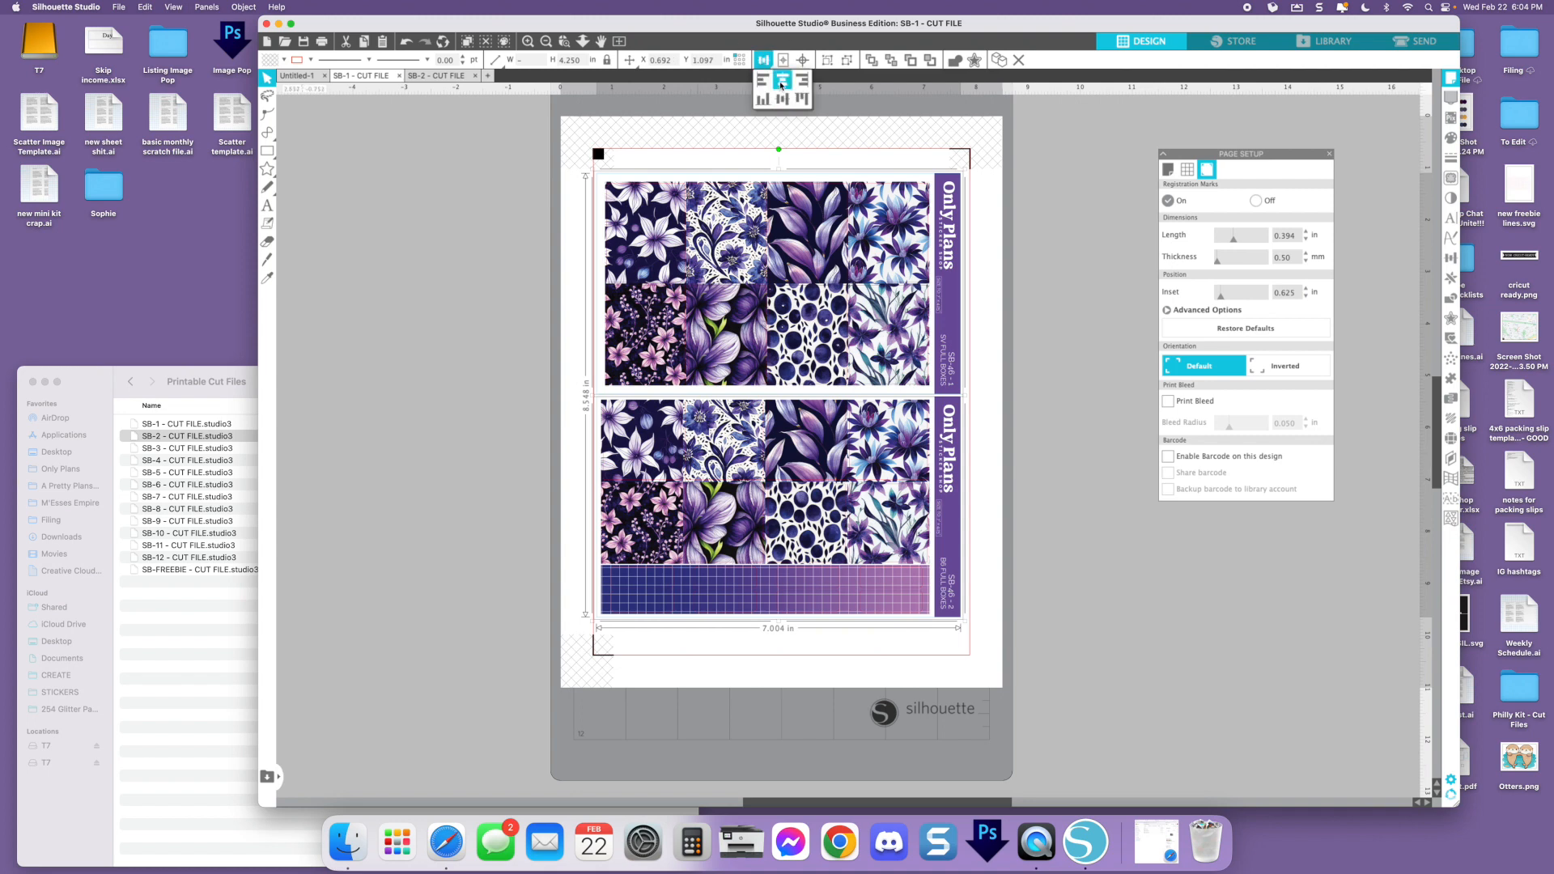
click(781, 81)
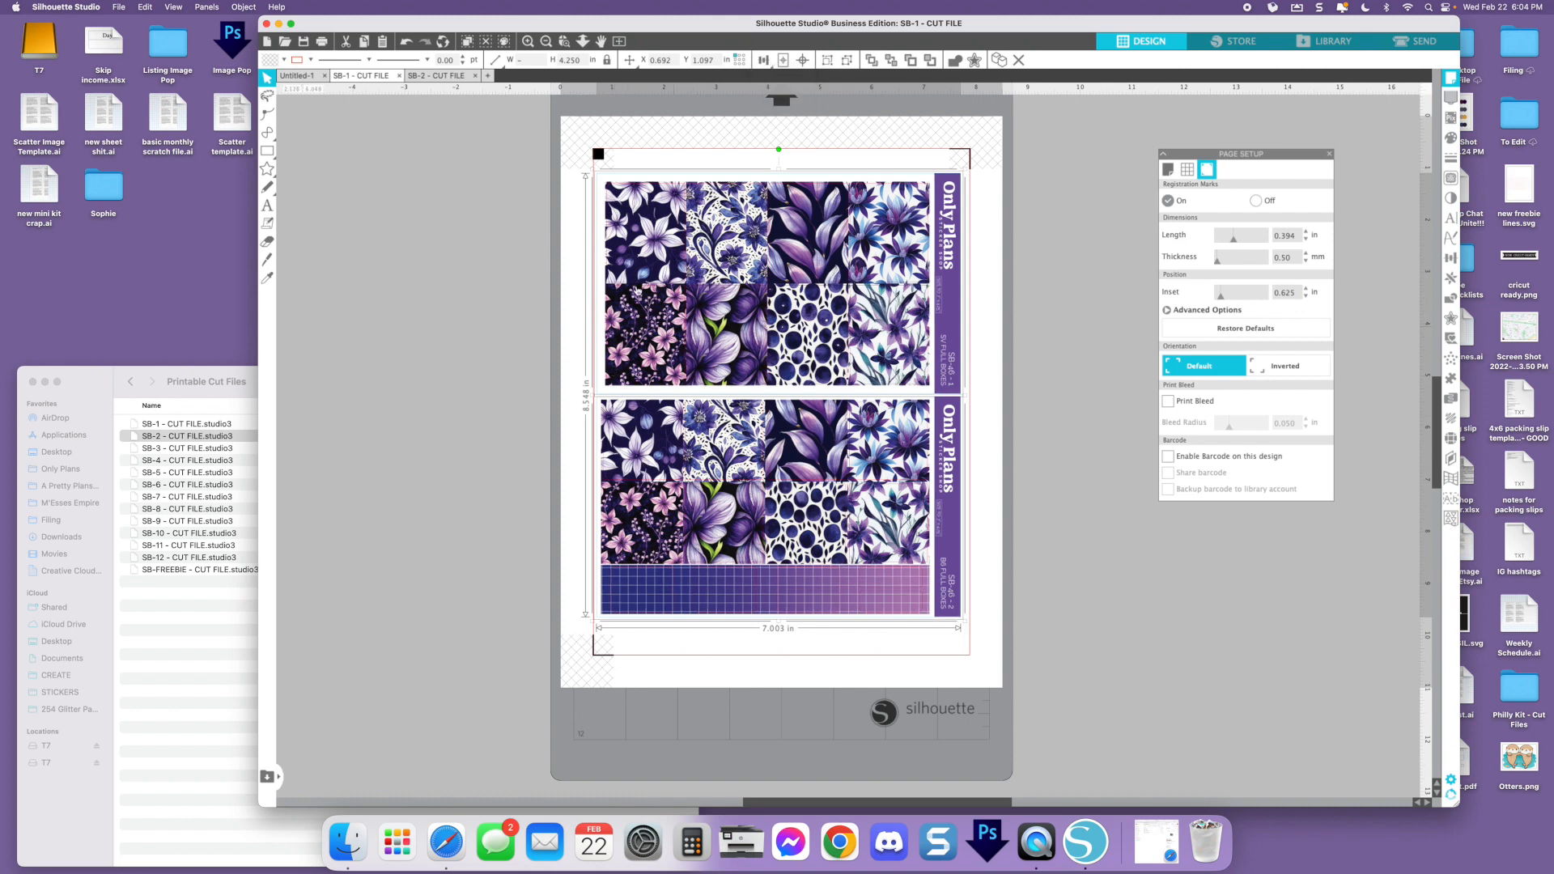
Center the SV Full Boxes and B6 Full Boxes sheets together on the page
click(516, 216)
drag(520, 163, 1002, 572)
click(782, 62)
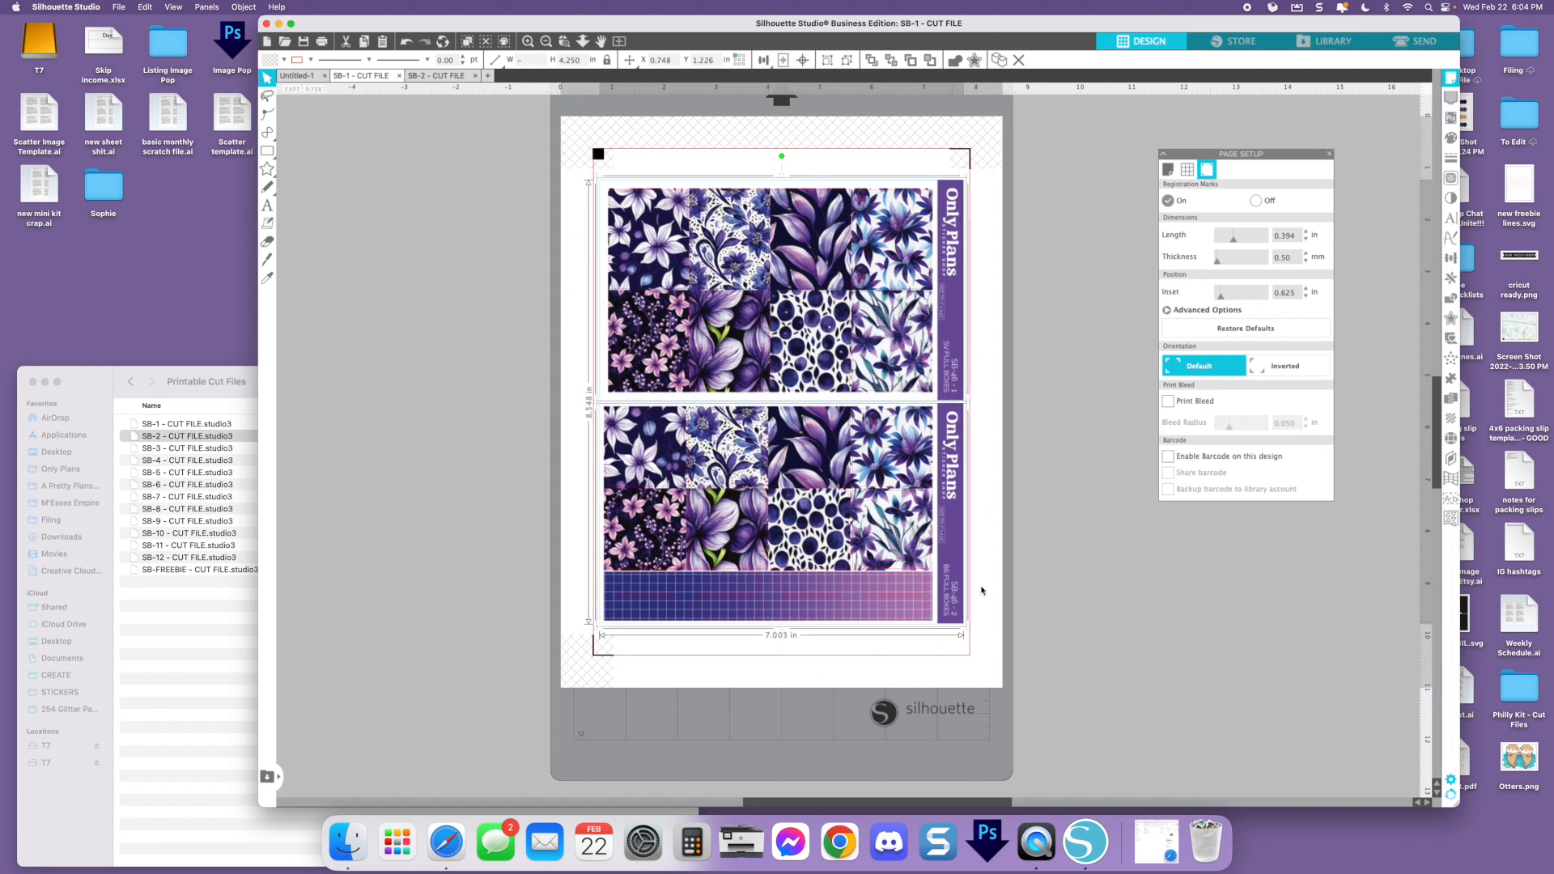
click(464, 369)
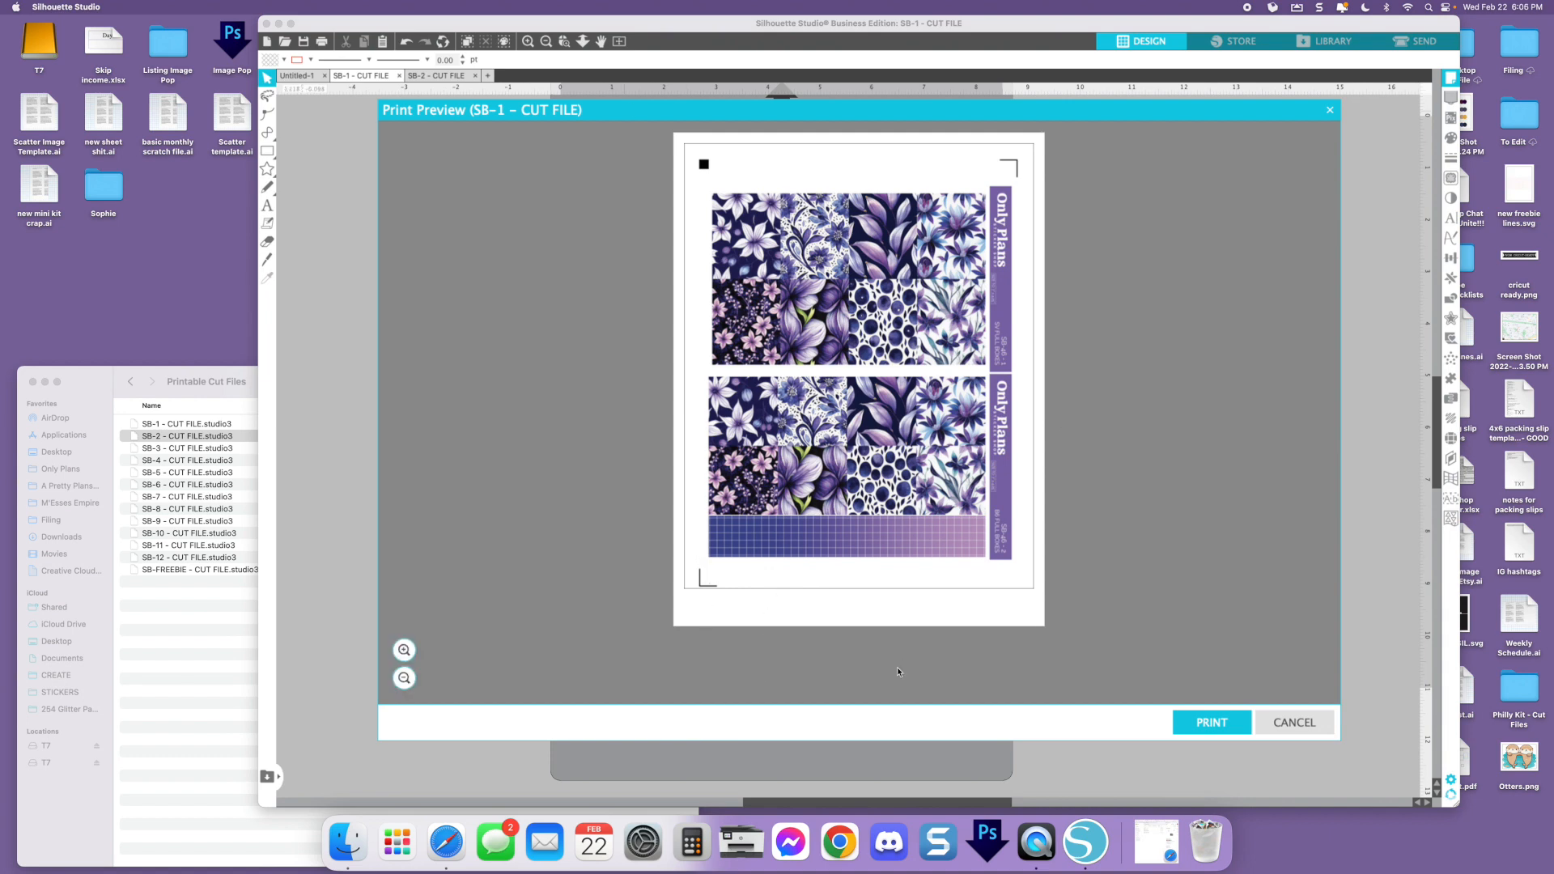
Close the print preview and bring up the cut preview with the whole two-sheet page fitted in view
click(1297, 724)
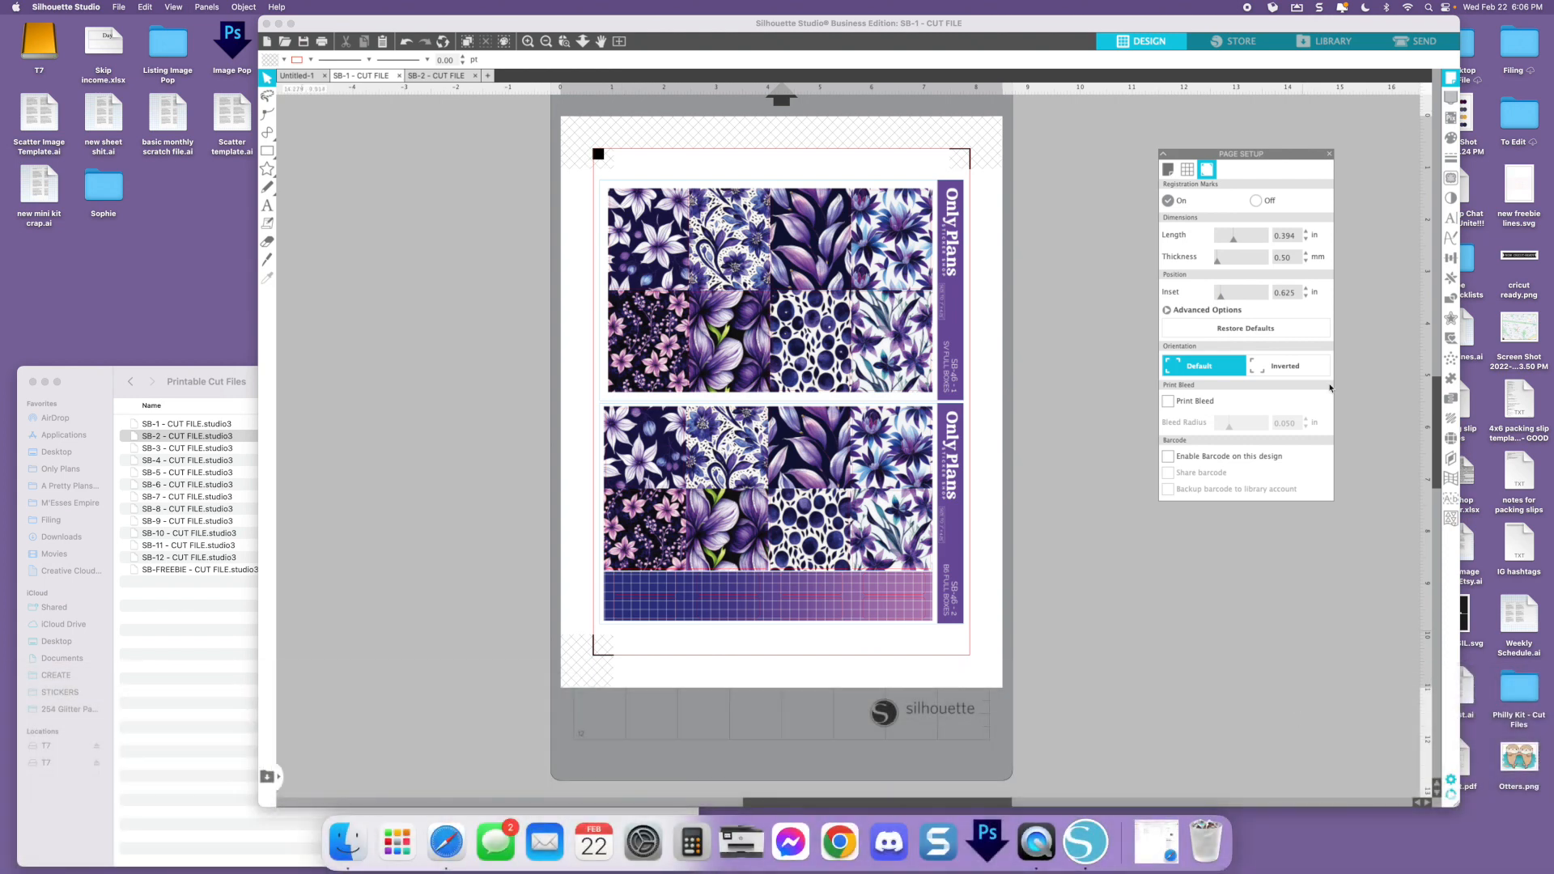
click(1410, 49)
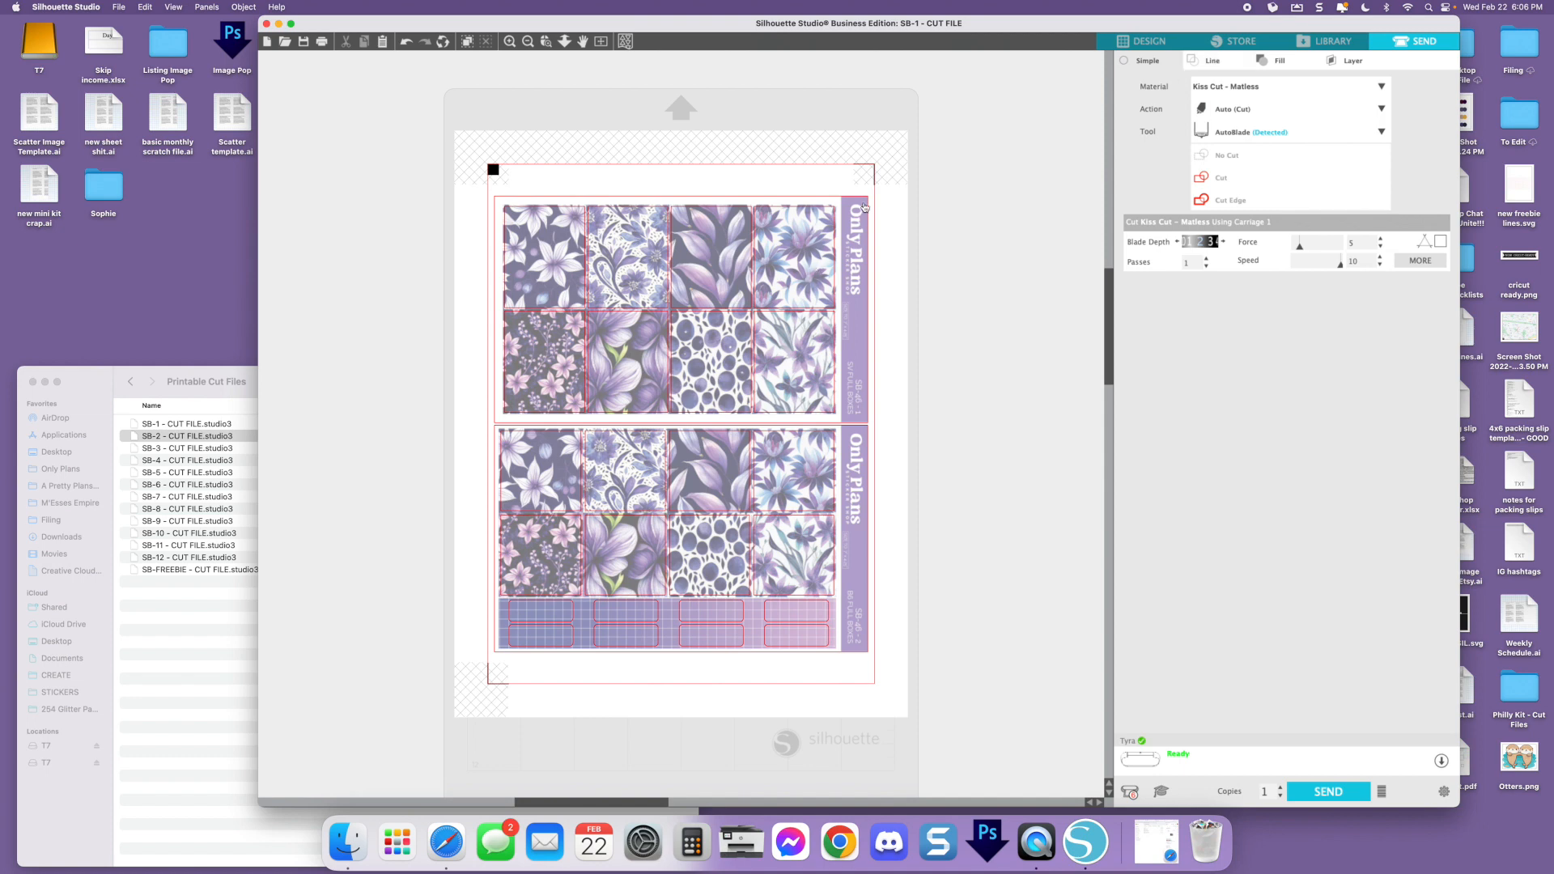
click(1146, 44)
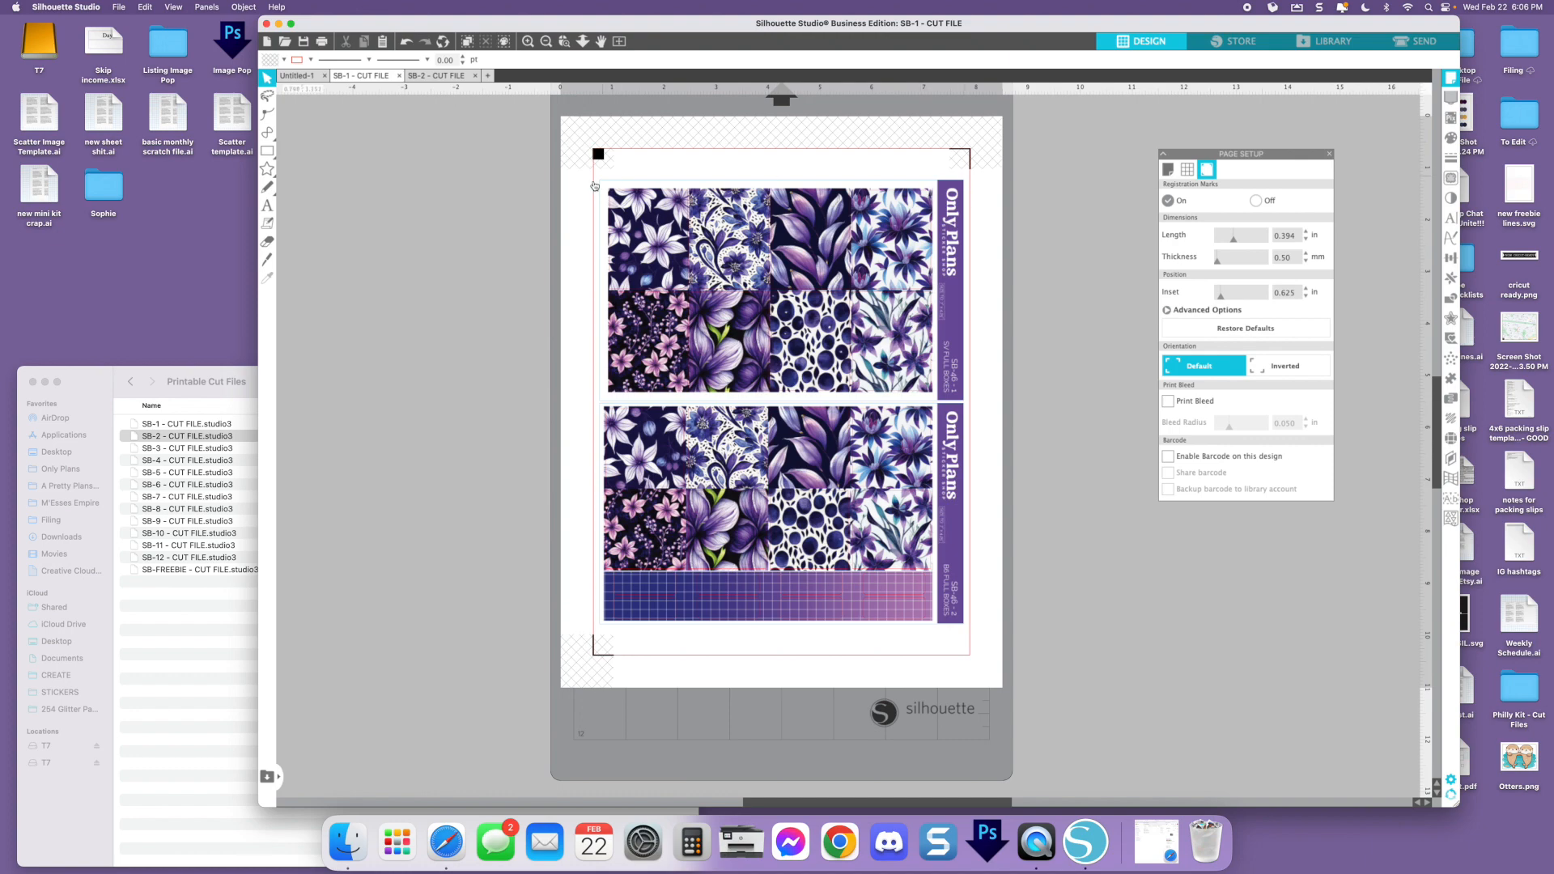
click(1443, 44)
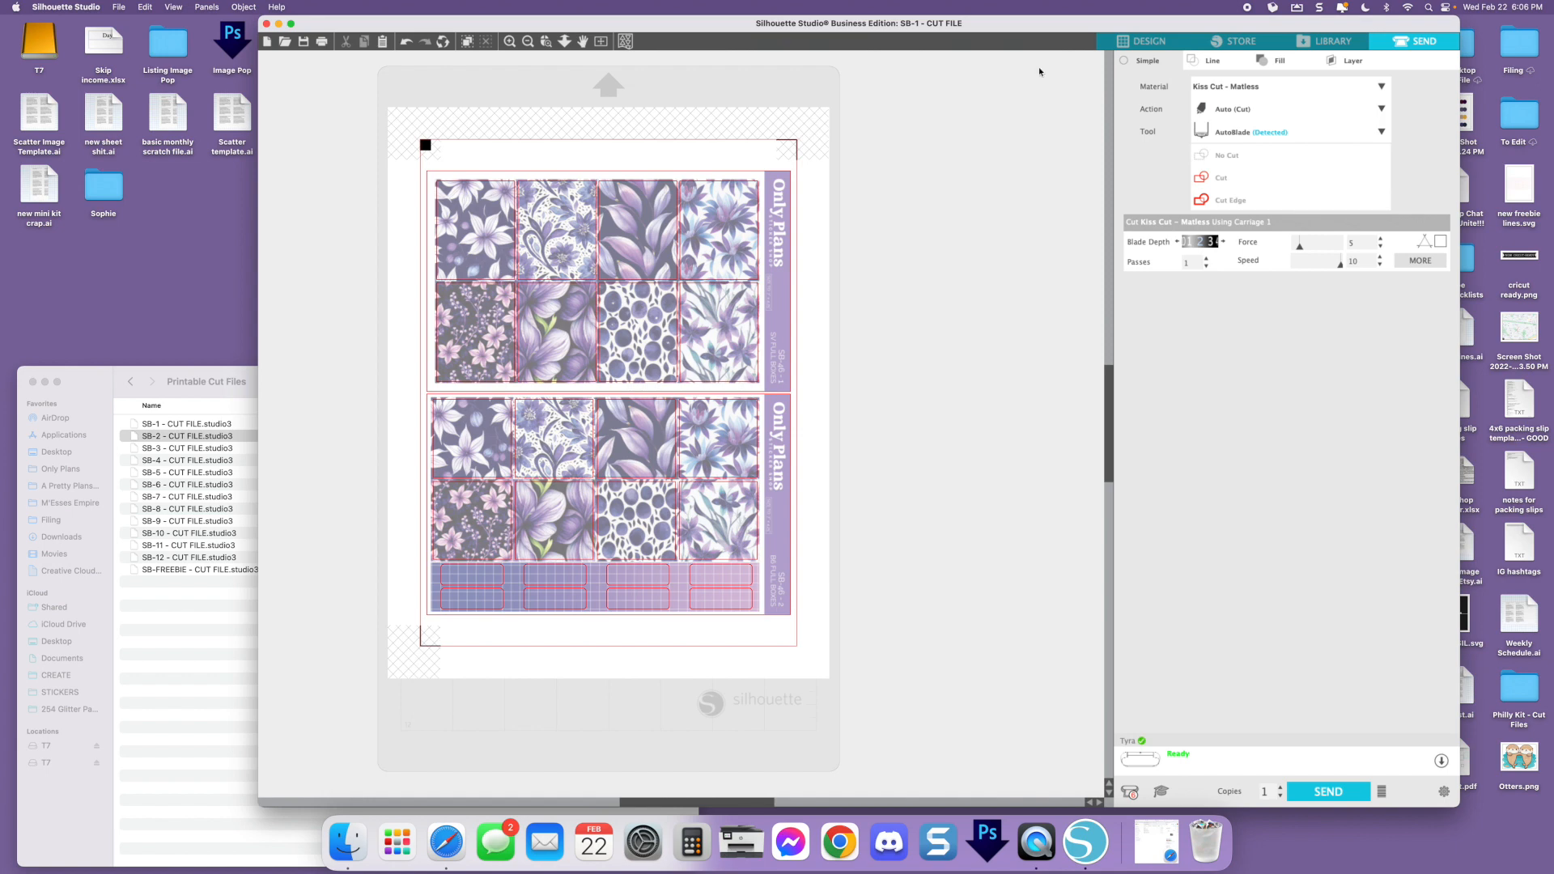
click(600, 41)
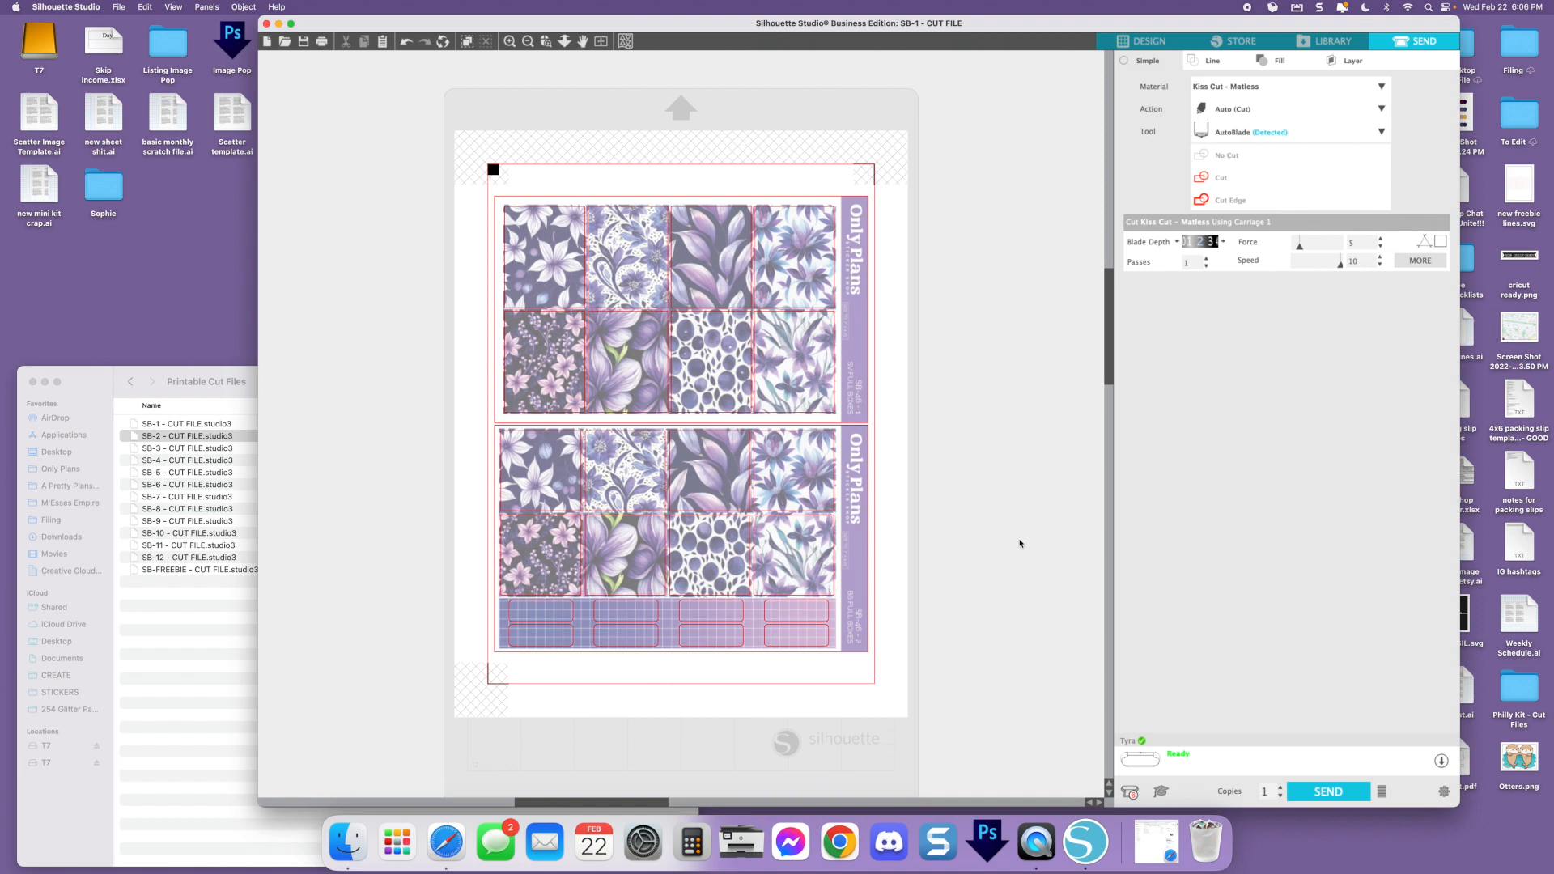
Set up cutting by line color and assign the KISS CUT material to the red lines
click(1246, 111)
click(1212, 61)
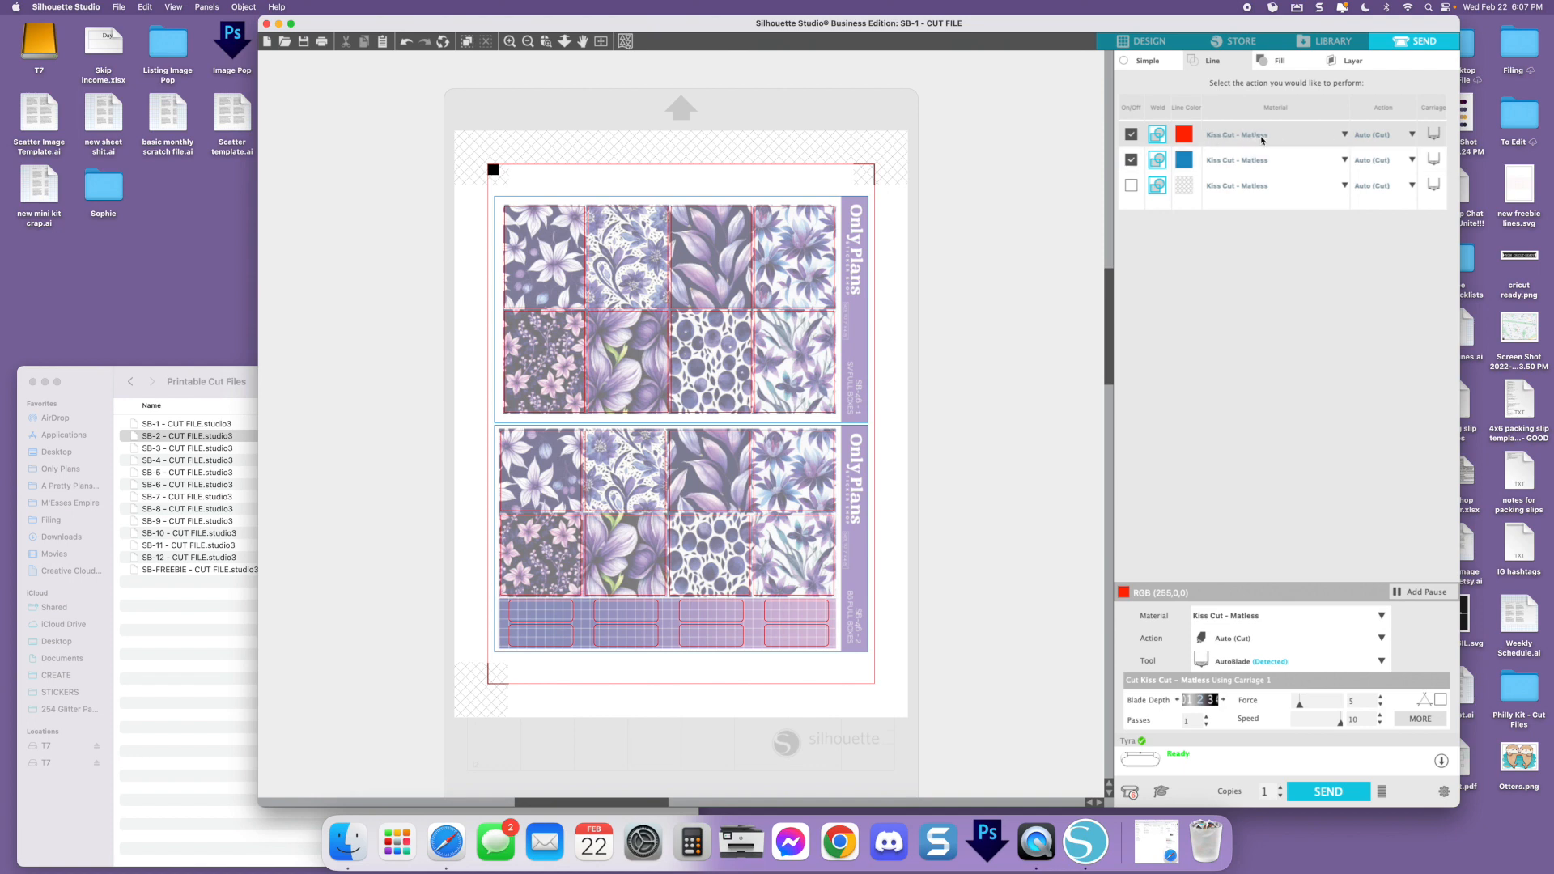
click(1335, 168)
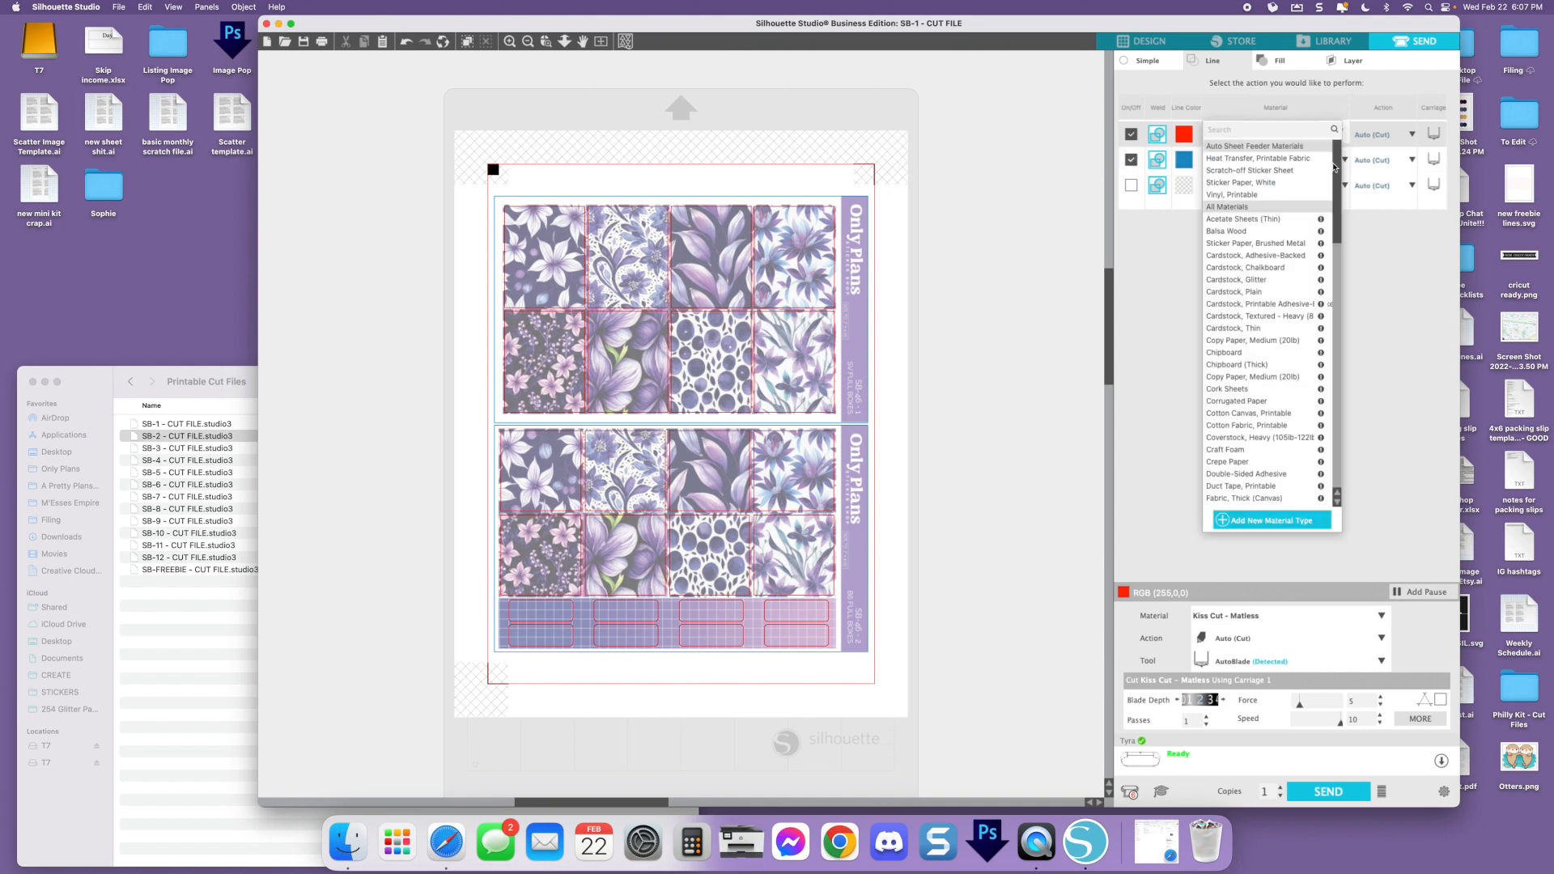
scroll(1246, 332, down, 10)
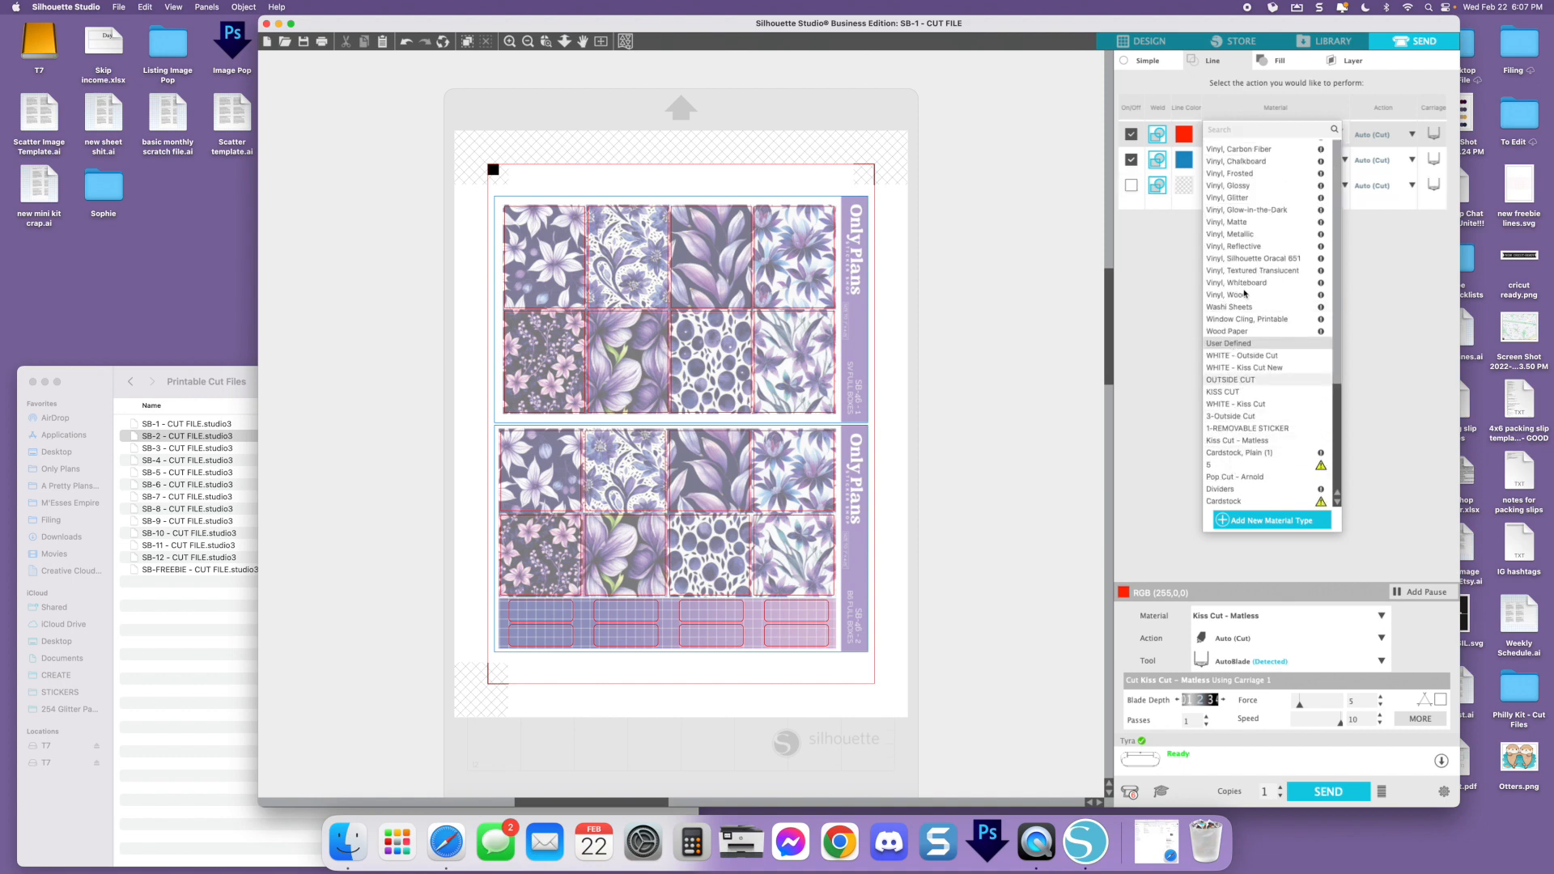
scroll(1245, 294, up, 5)
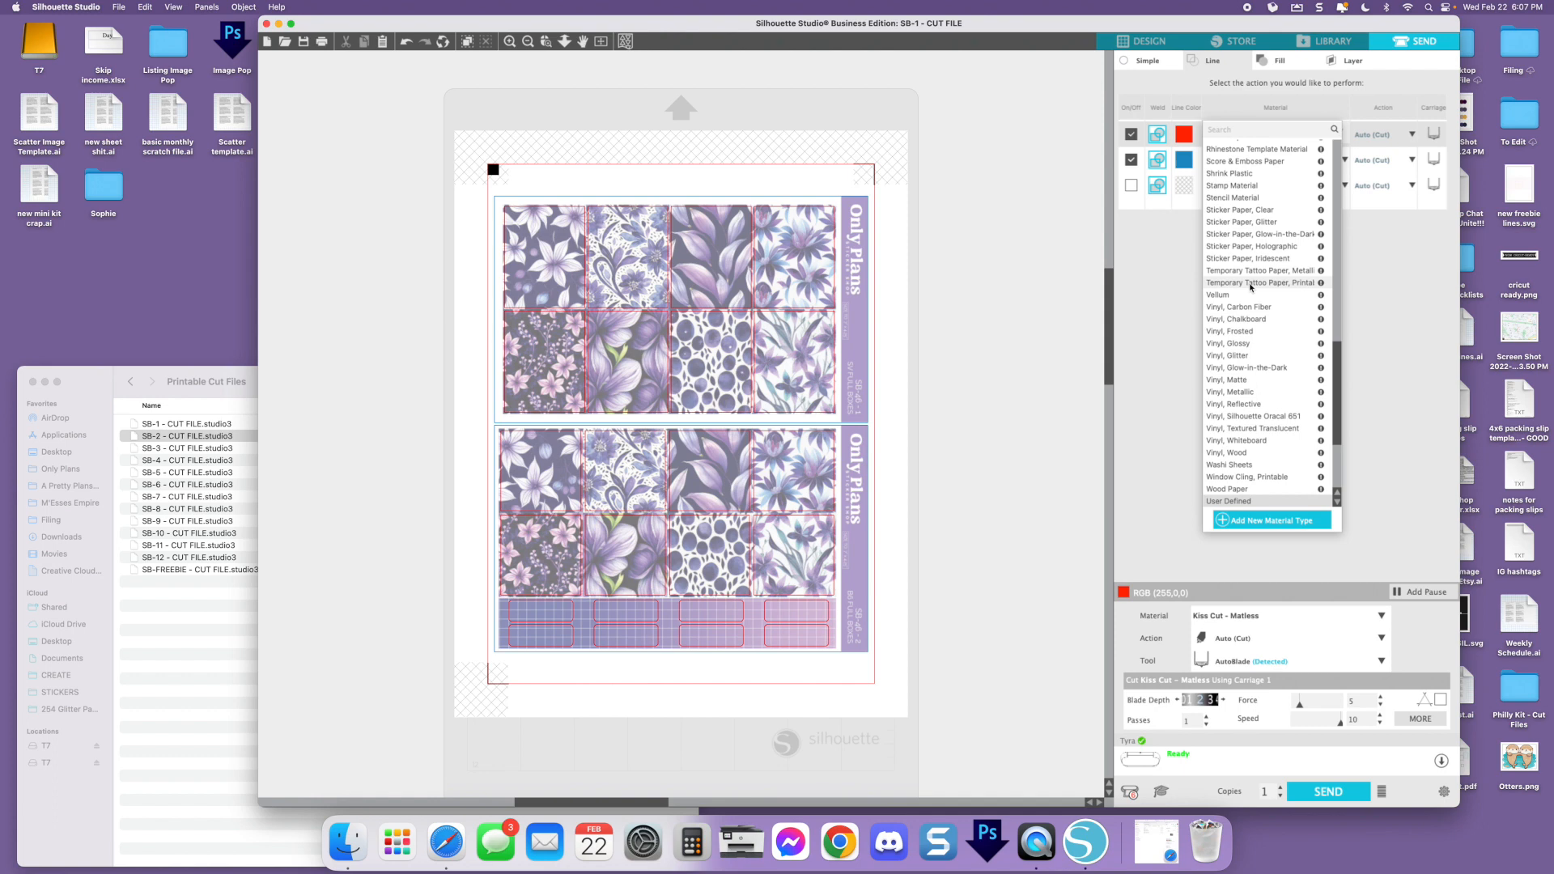
scroll(1252, 285, down, 5)
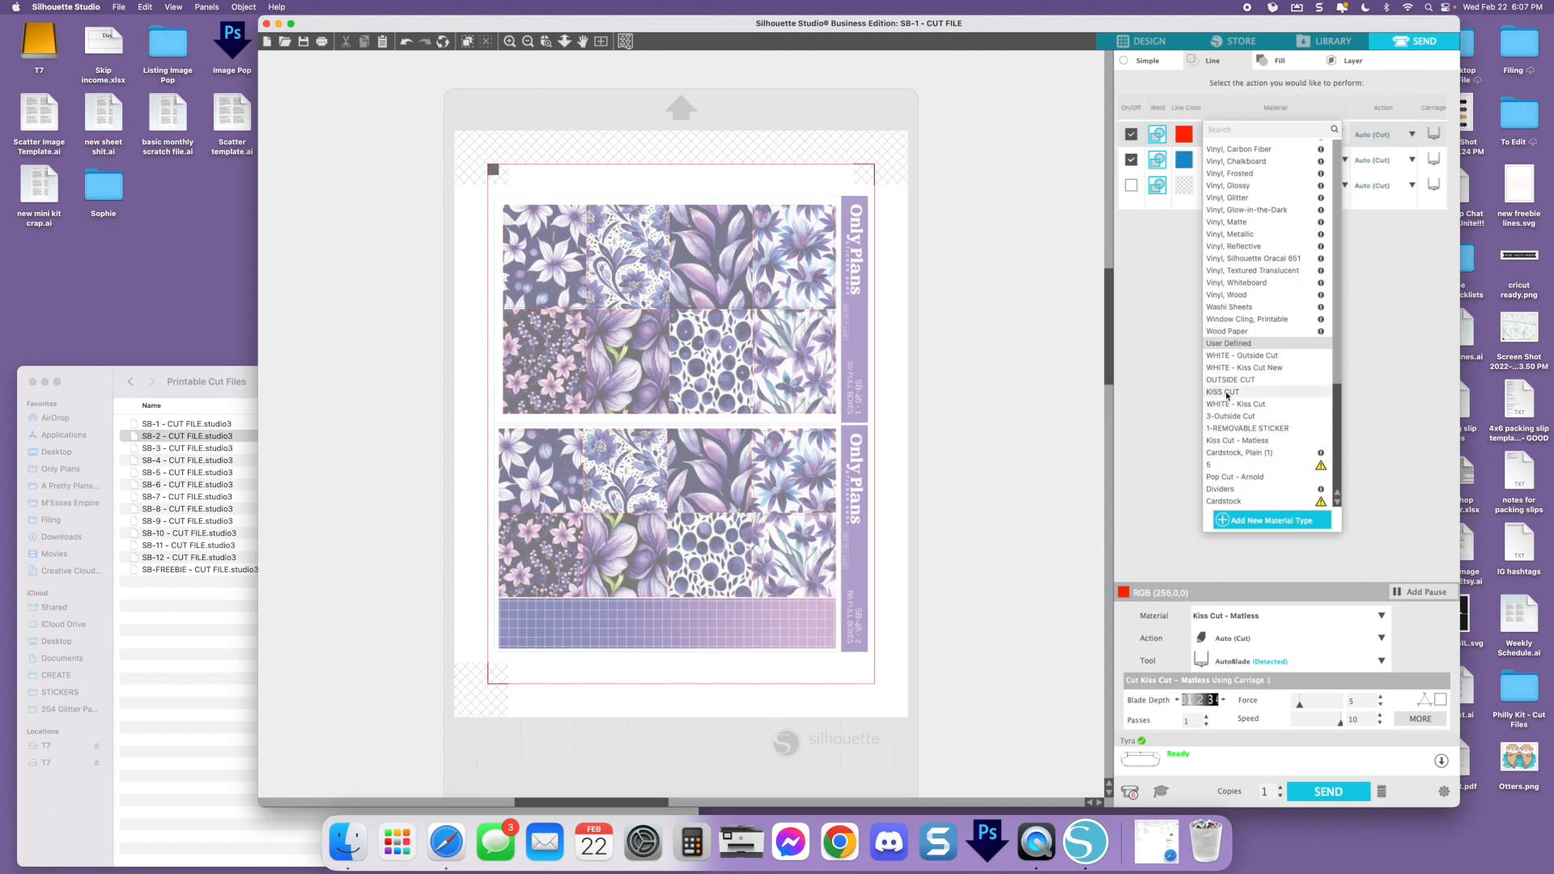
click(1225, 393)
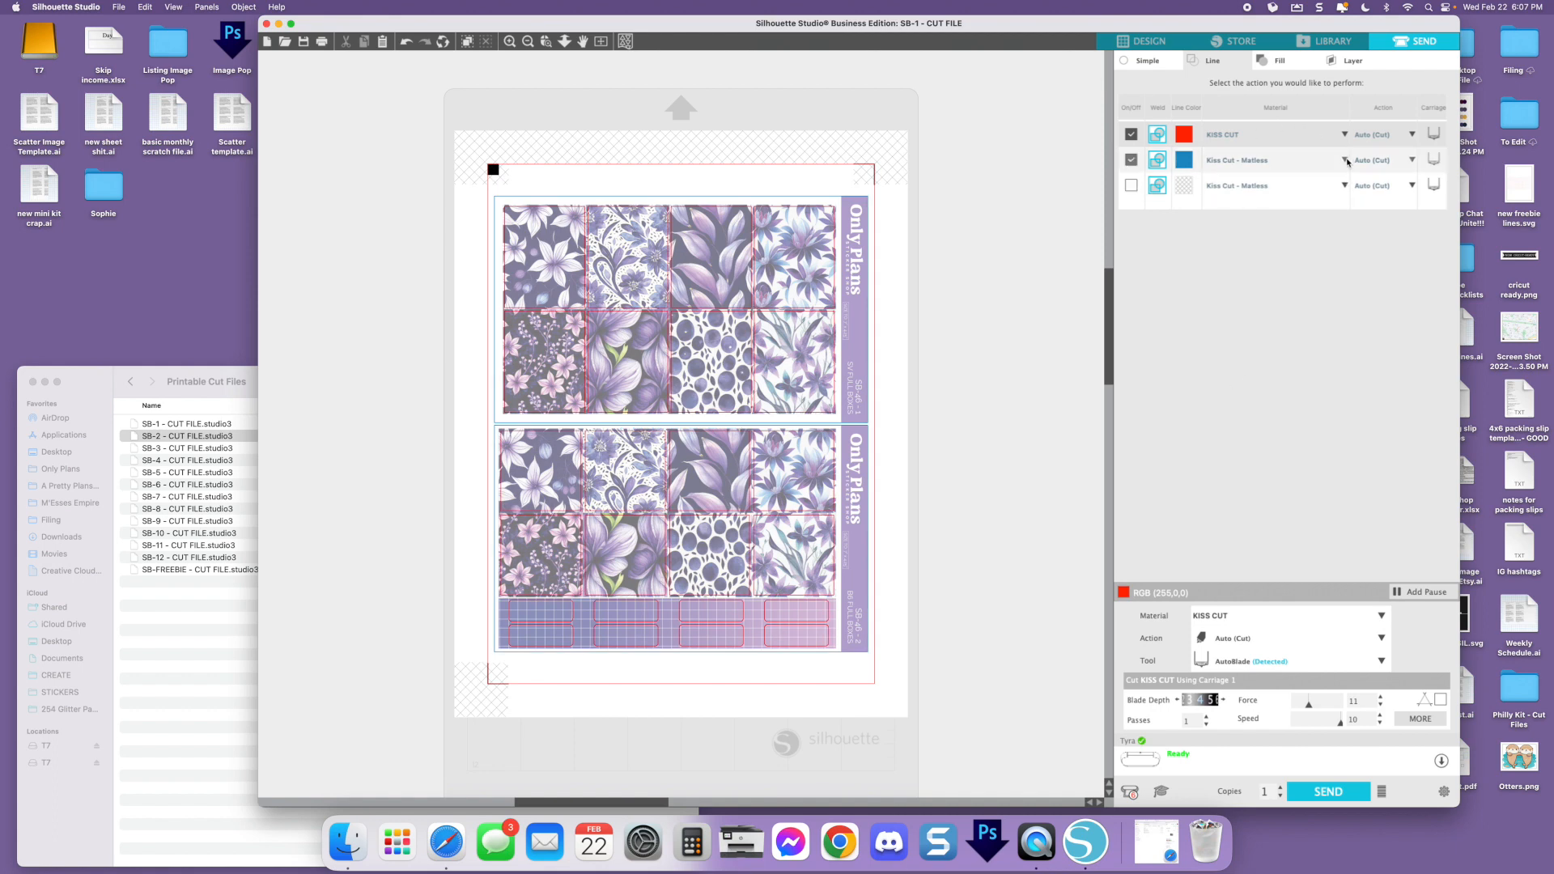
Assign the OUTSIDE CUT material to the blue cut lines
click(1295, 160)
scroll(1239, 324, down, 5)
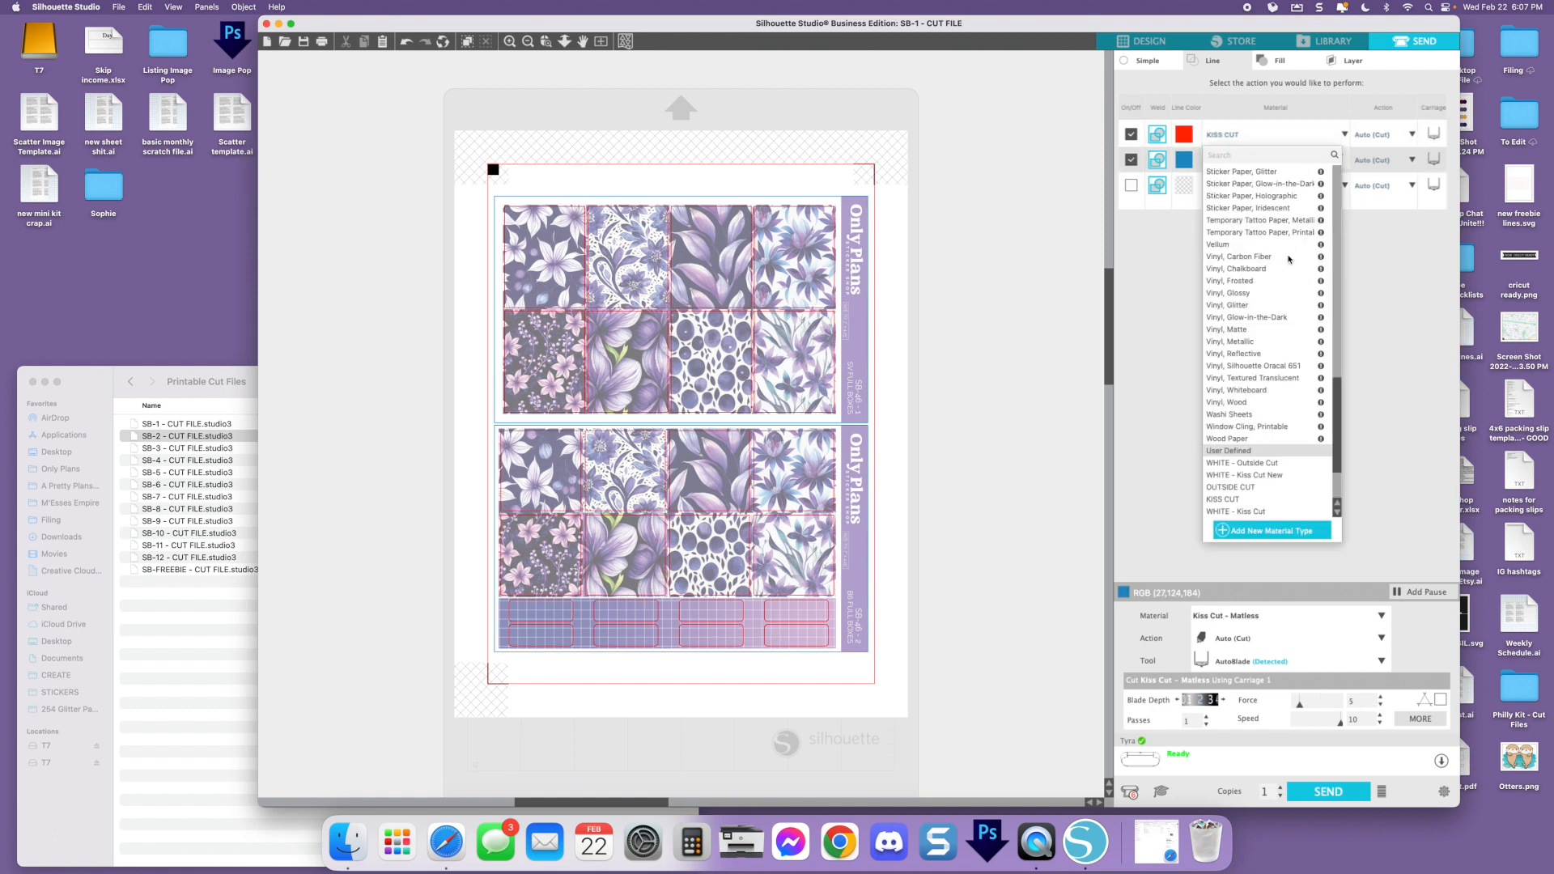
click(1230, 390)
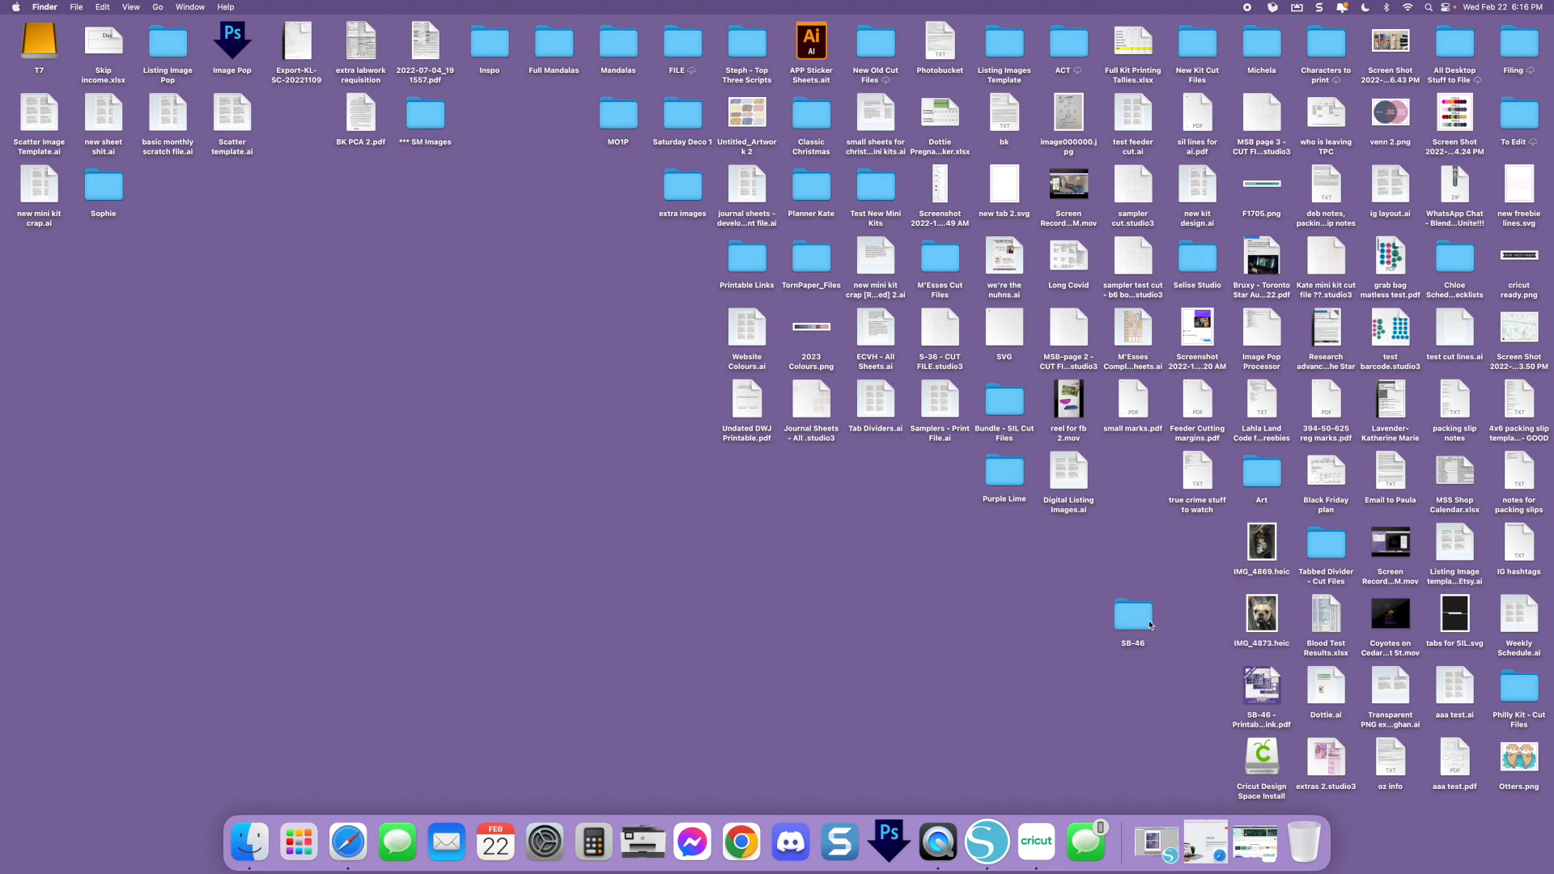
Open 1 - SV Full Boxes.png from the PNG (Silhouette) folder of SB-46 and shrink its preview window
double_click(1135, 616)
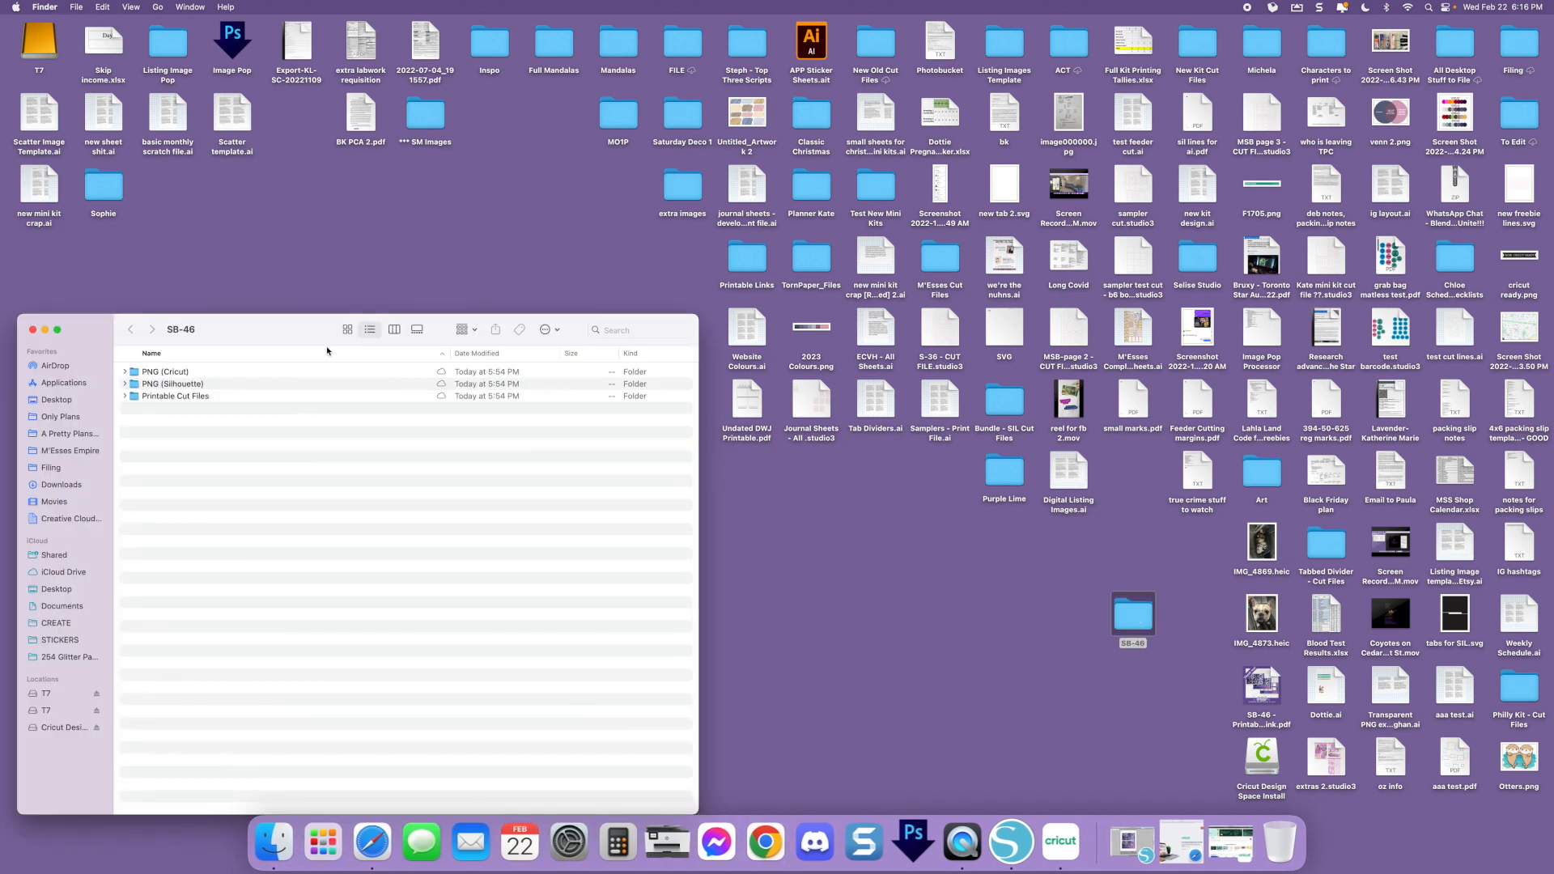
drag(301, 331, 665, 253)
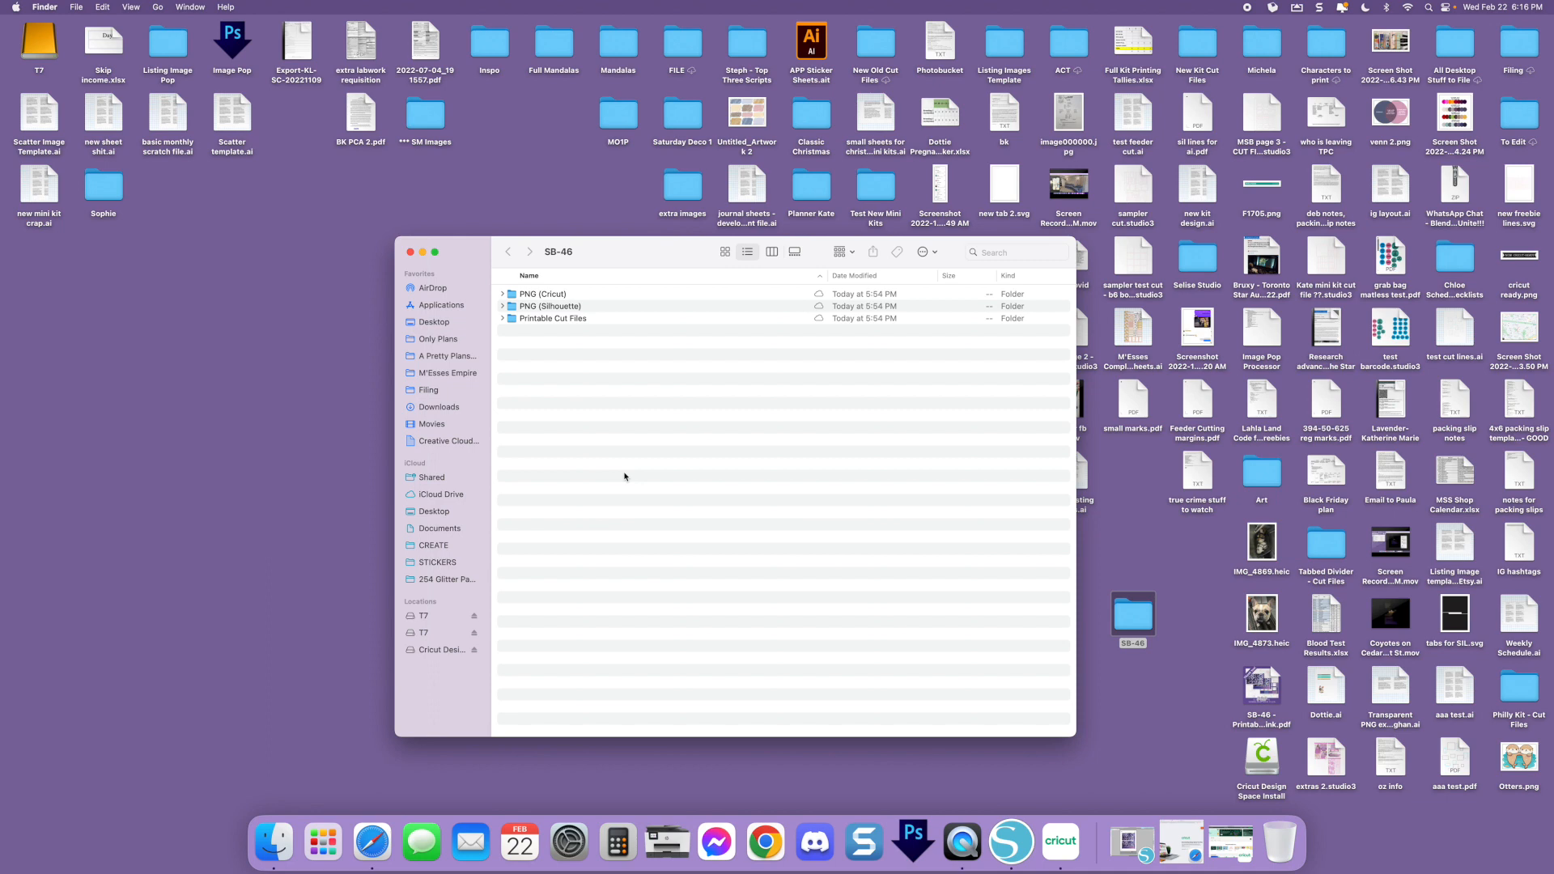
double_click(544, 307)
double_click(563, 294)
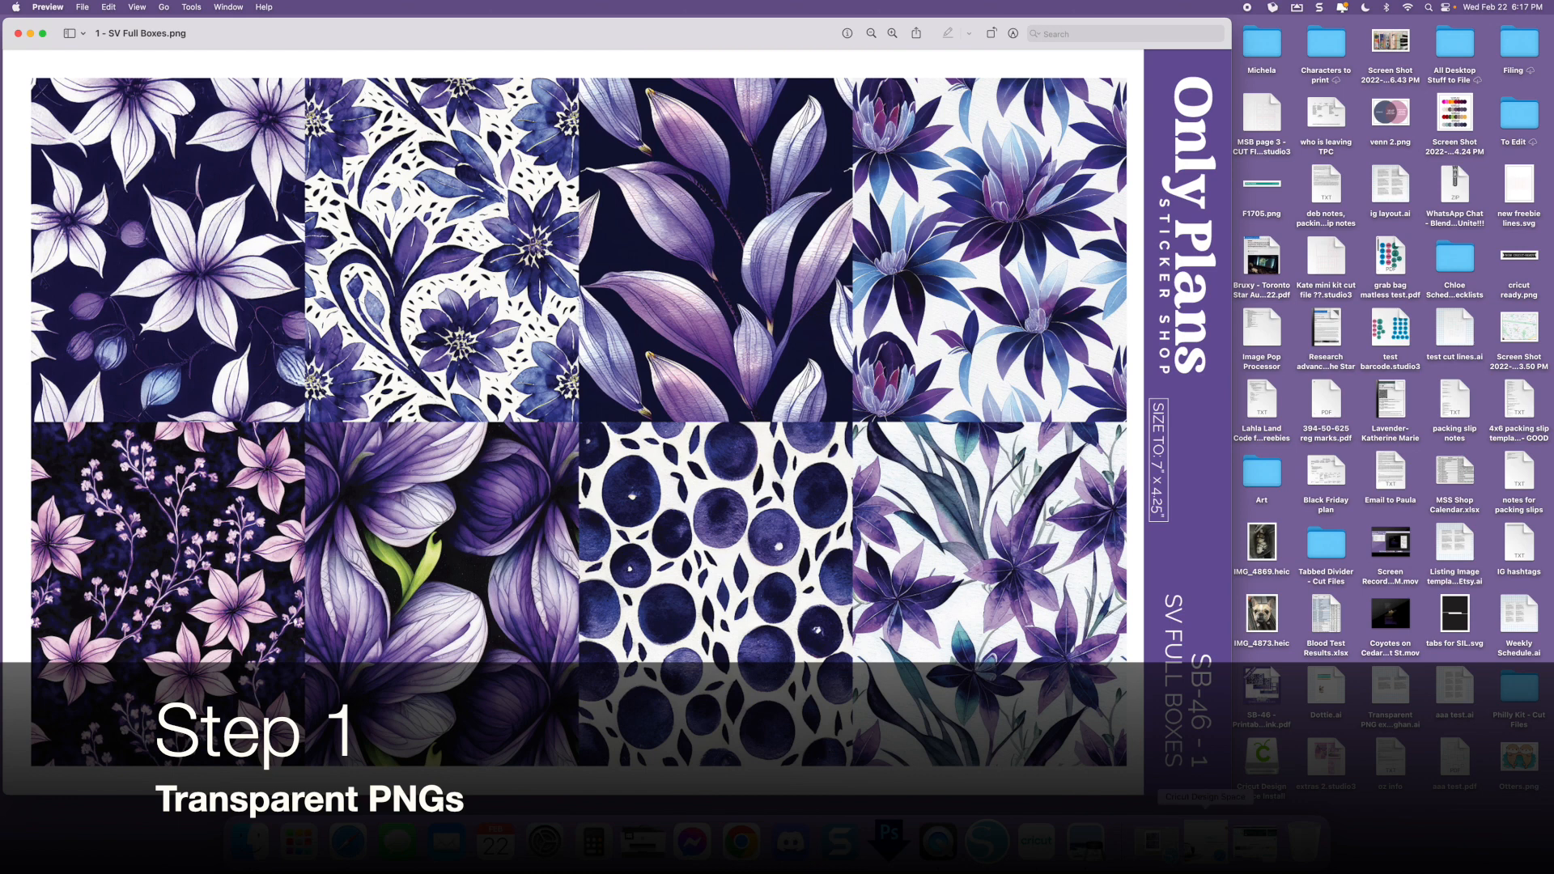
mouse_move(1229, 793)
mouse_down()
mouse_move(1103, 618)
mouse_move(826, 455)
mouse_move(699, 460)
mouse_up()
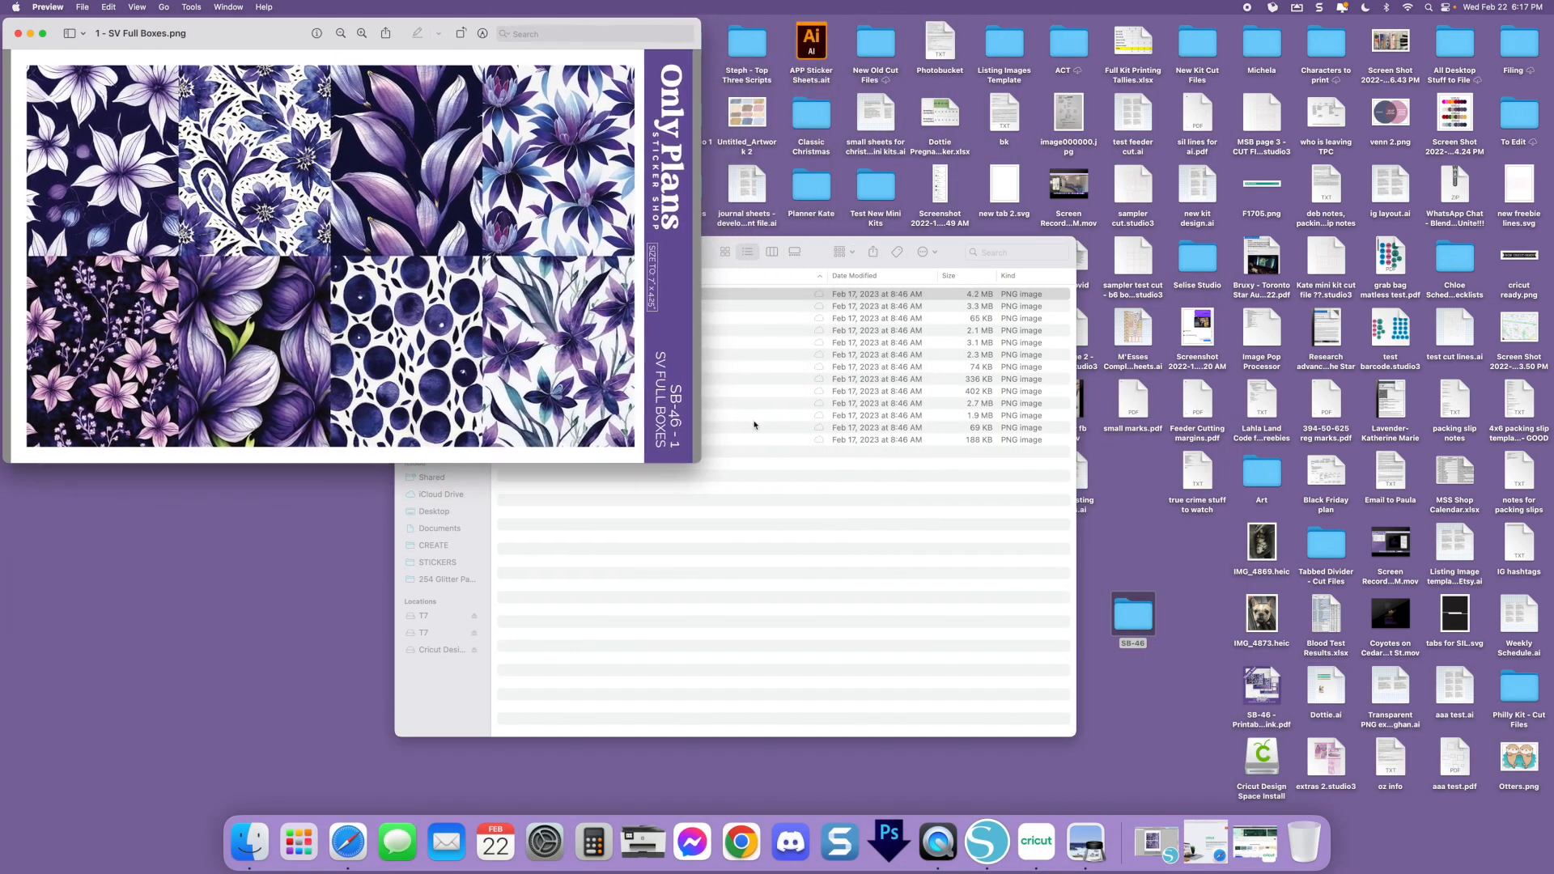
Open 1 - SV Full Boxes.png from the PNG (Cricut) folder and place its resized window beside the Silhouette version
click(769, 412)
click(508, 252)
double_click(542, 295)
double_click(557, 296)
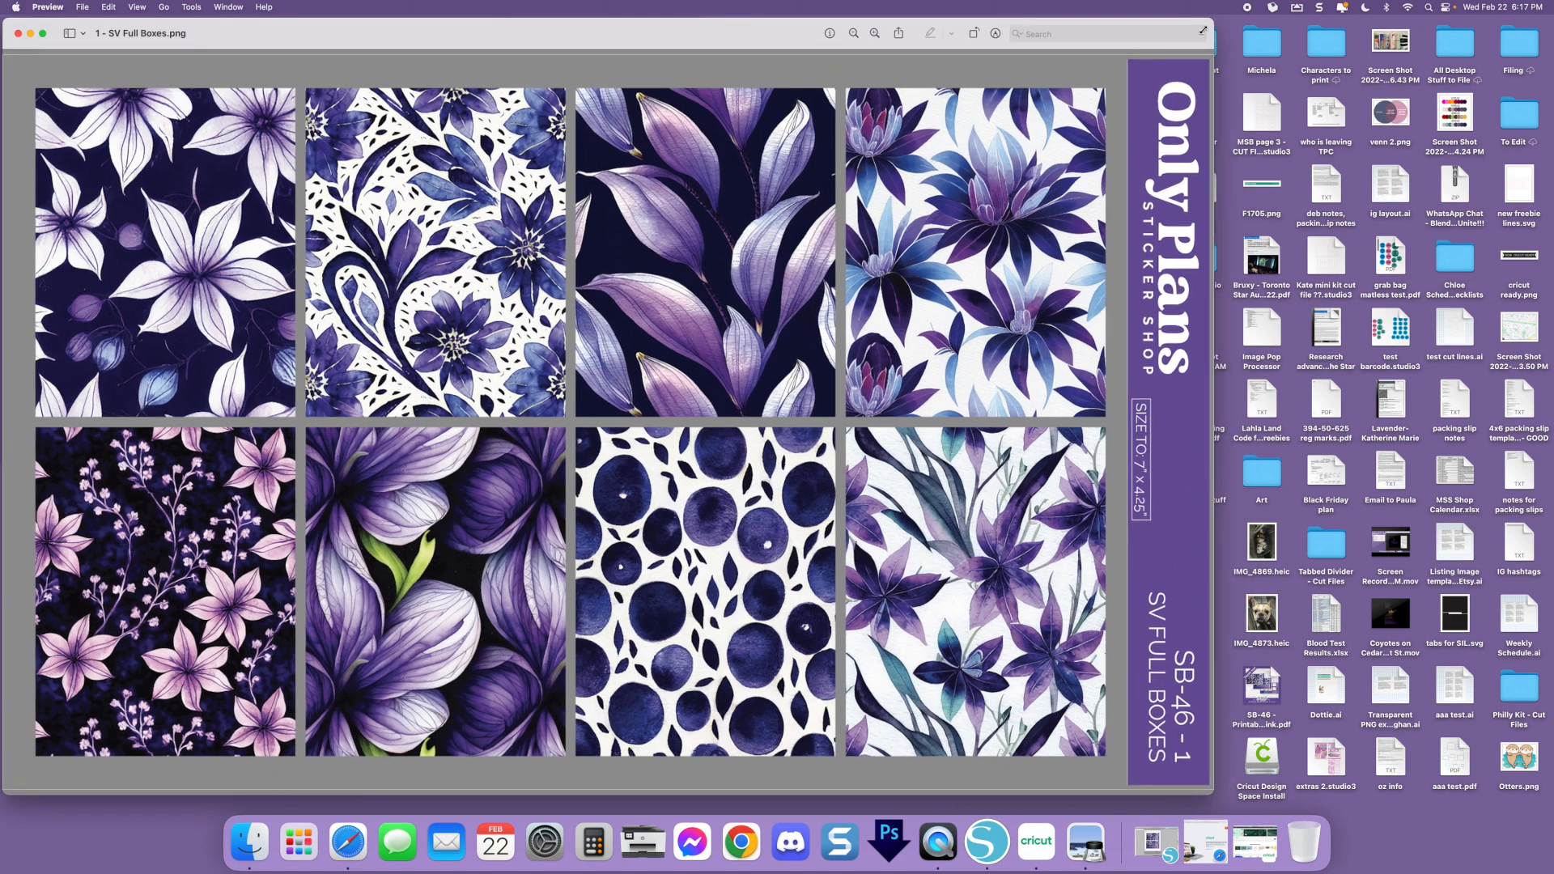
drag(1231, 19, 905, 193)
drag(496, 195, 1169, 17)
drag(1447, 618, 1361, 618)
drag(1491, 614, 1263, 462)
drag(762, 16, 873, 16)
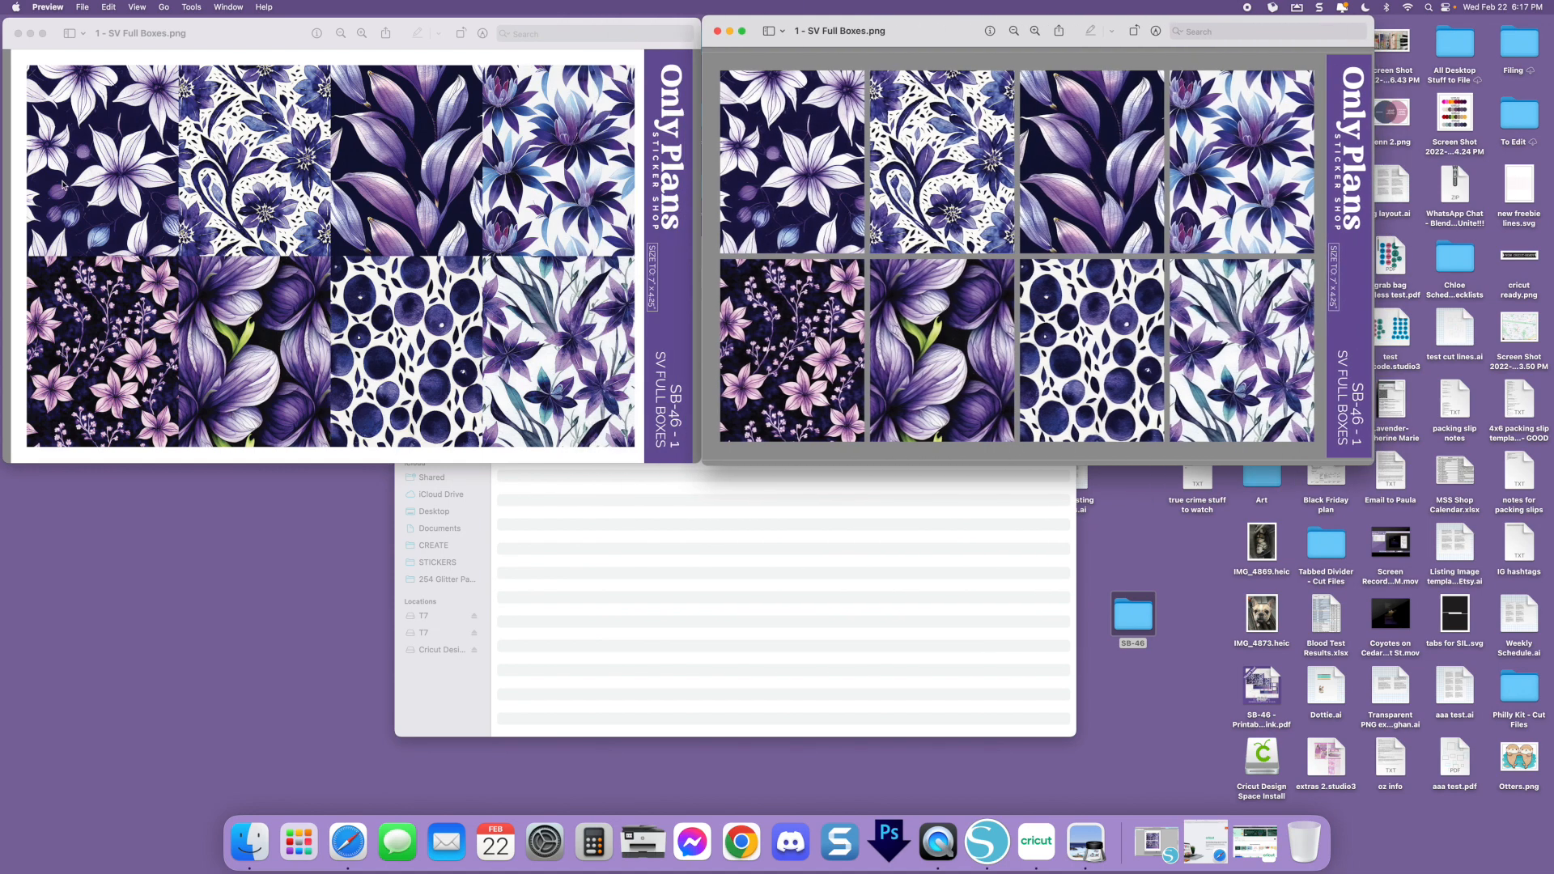
Switch to Silhouette Studio, examine the boxes and their cut lines close up, and minimize the program
click(987, 842)
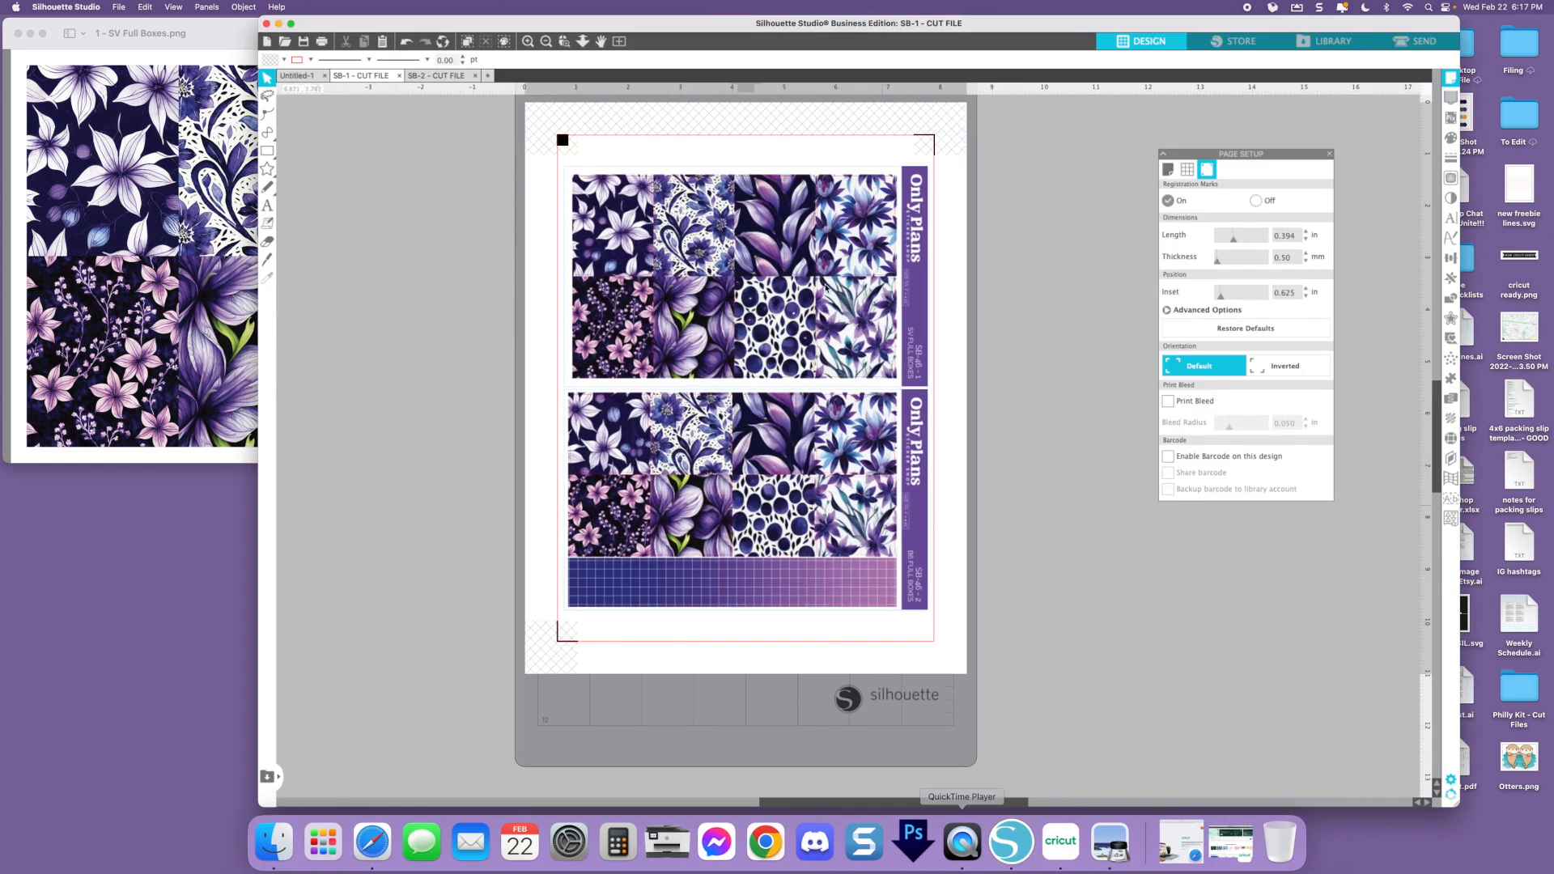
click(527, 42)
click(528, 41)
click(527, 42)
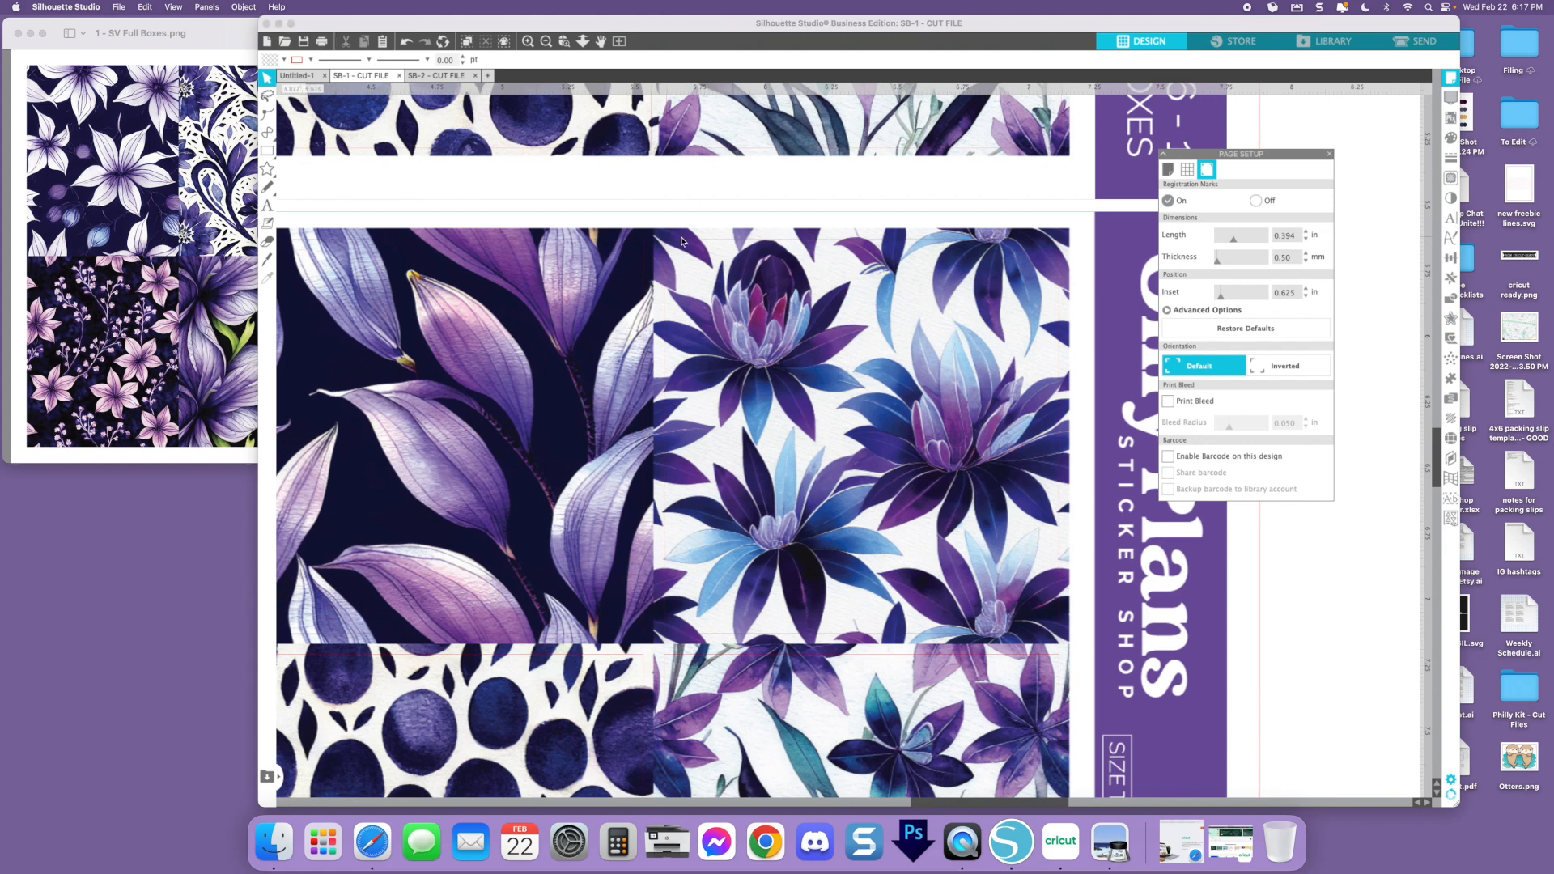
click(278, 23)
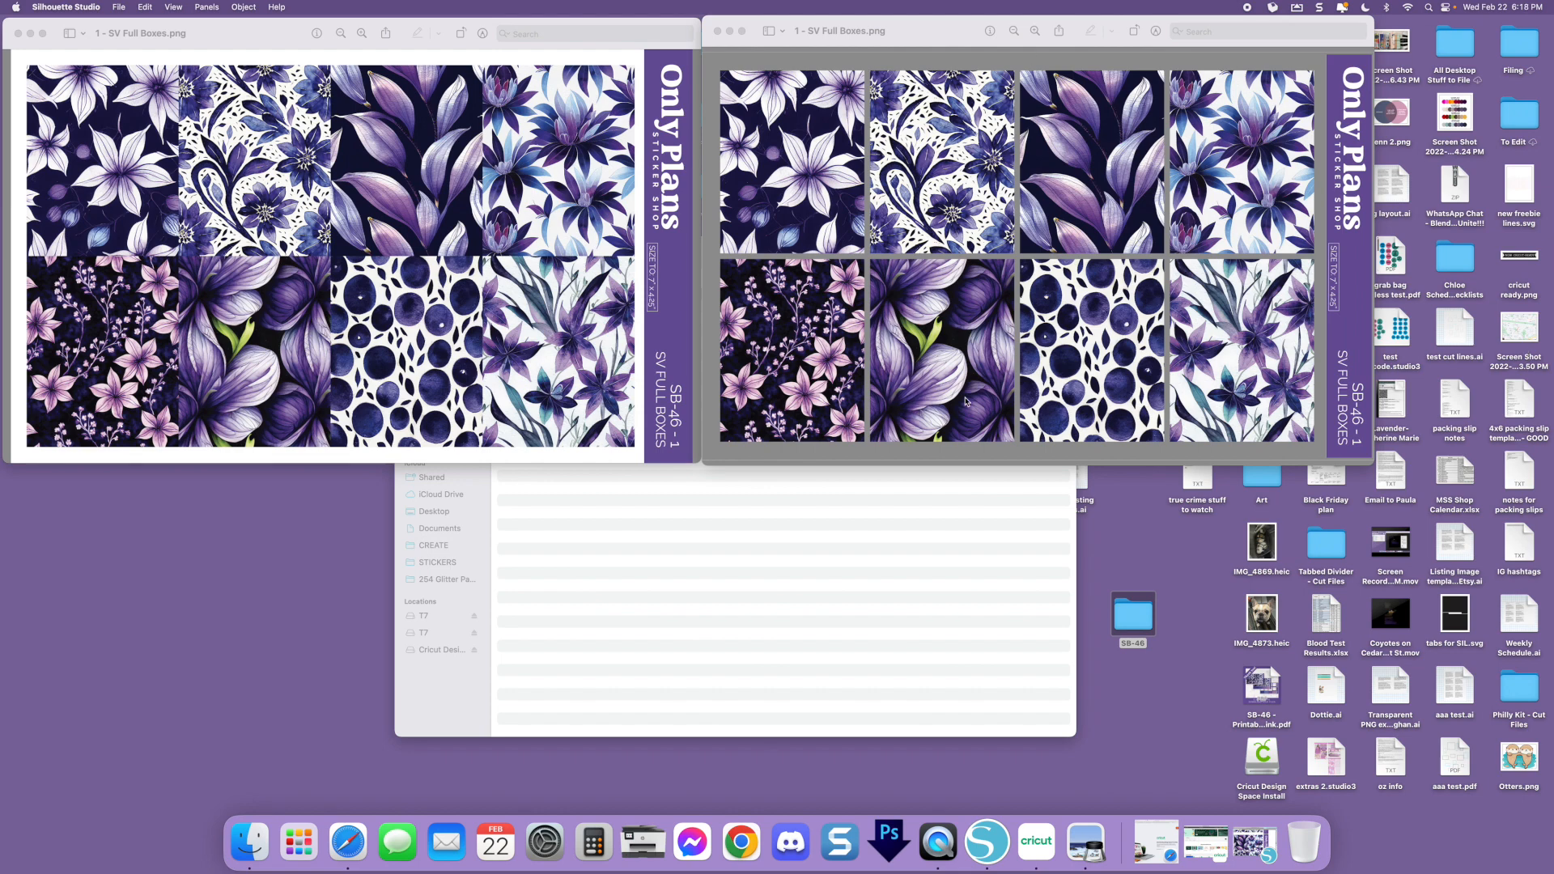
Zoom out both SV Full Boxes previews to compare their backgrounds, and close both images
click(1027, 50)
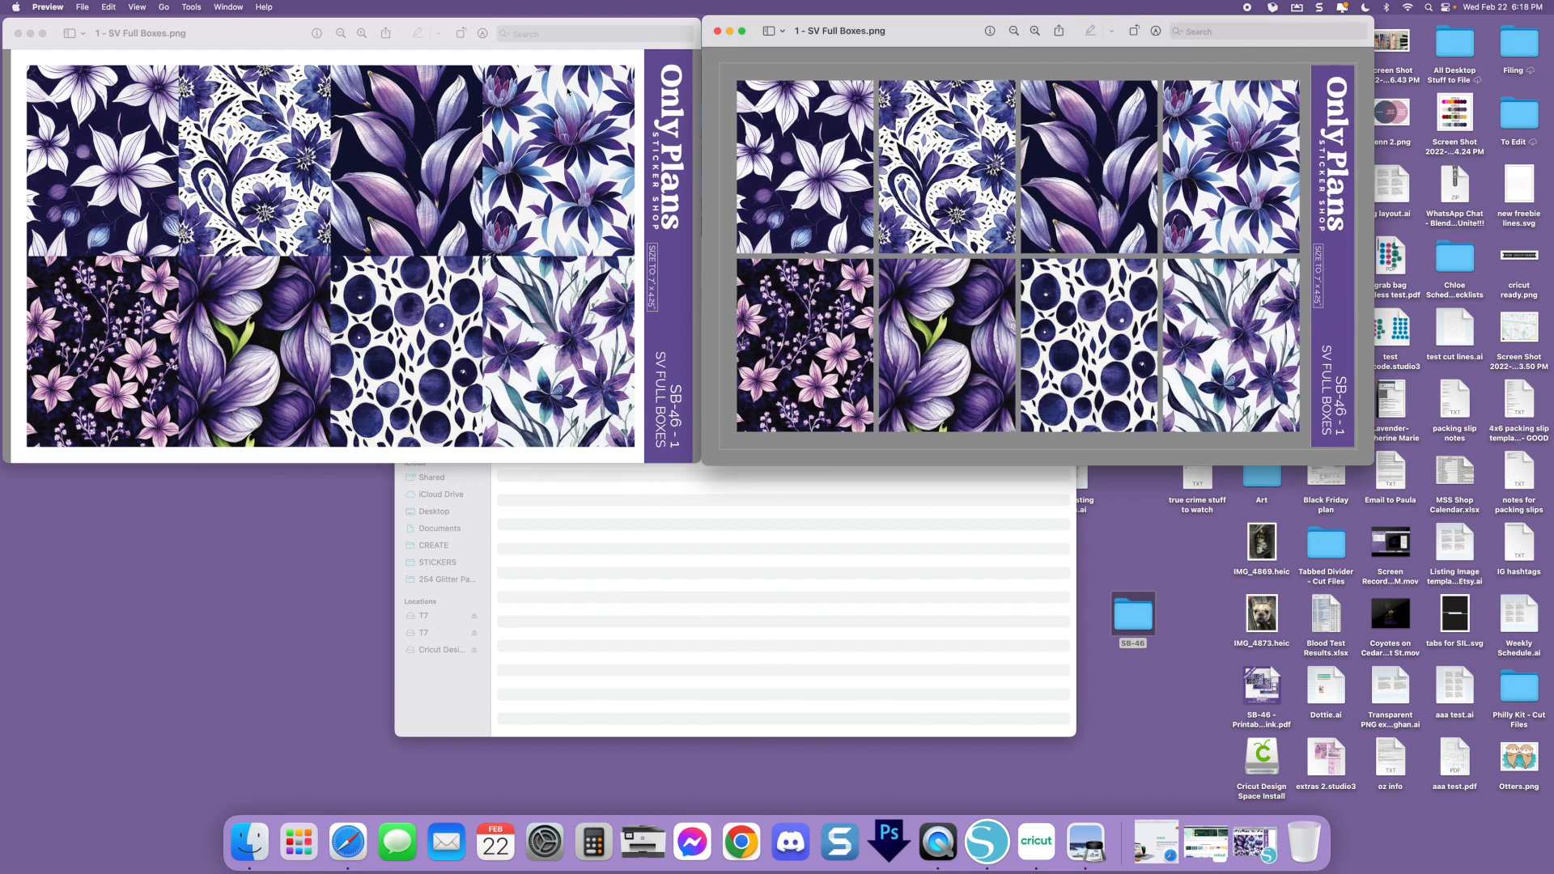
click(123, 293)
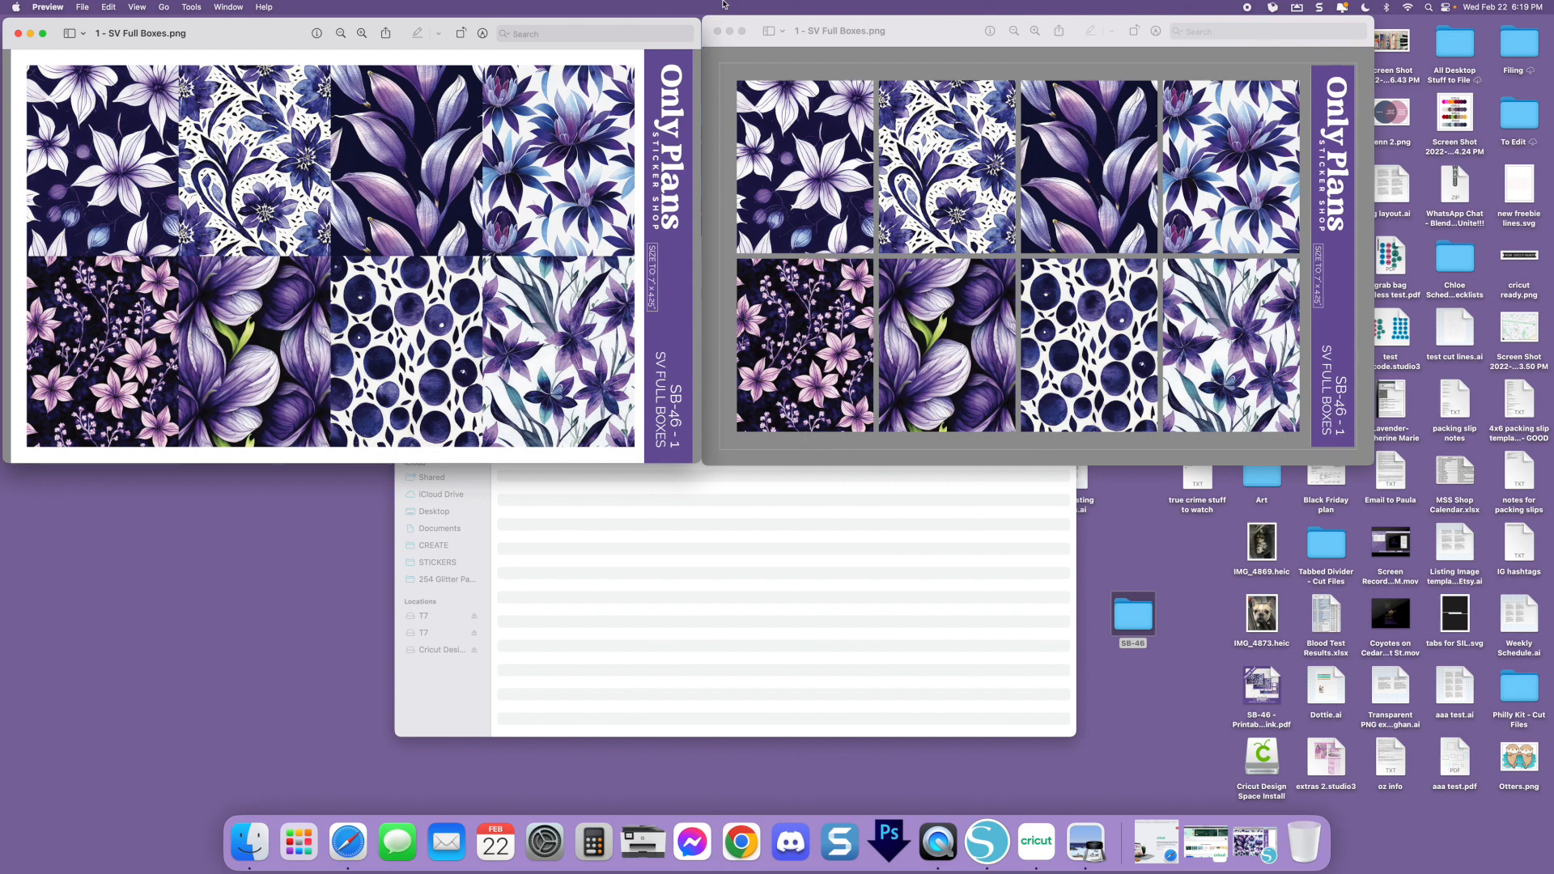
click(341, 33)
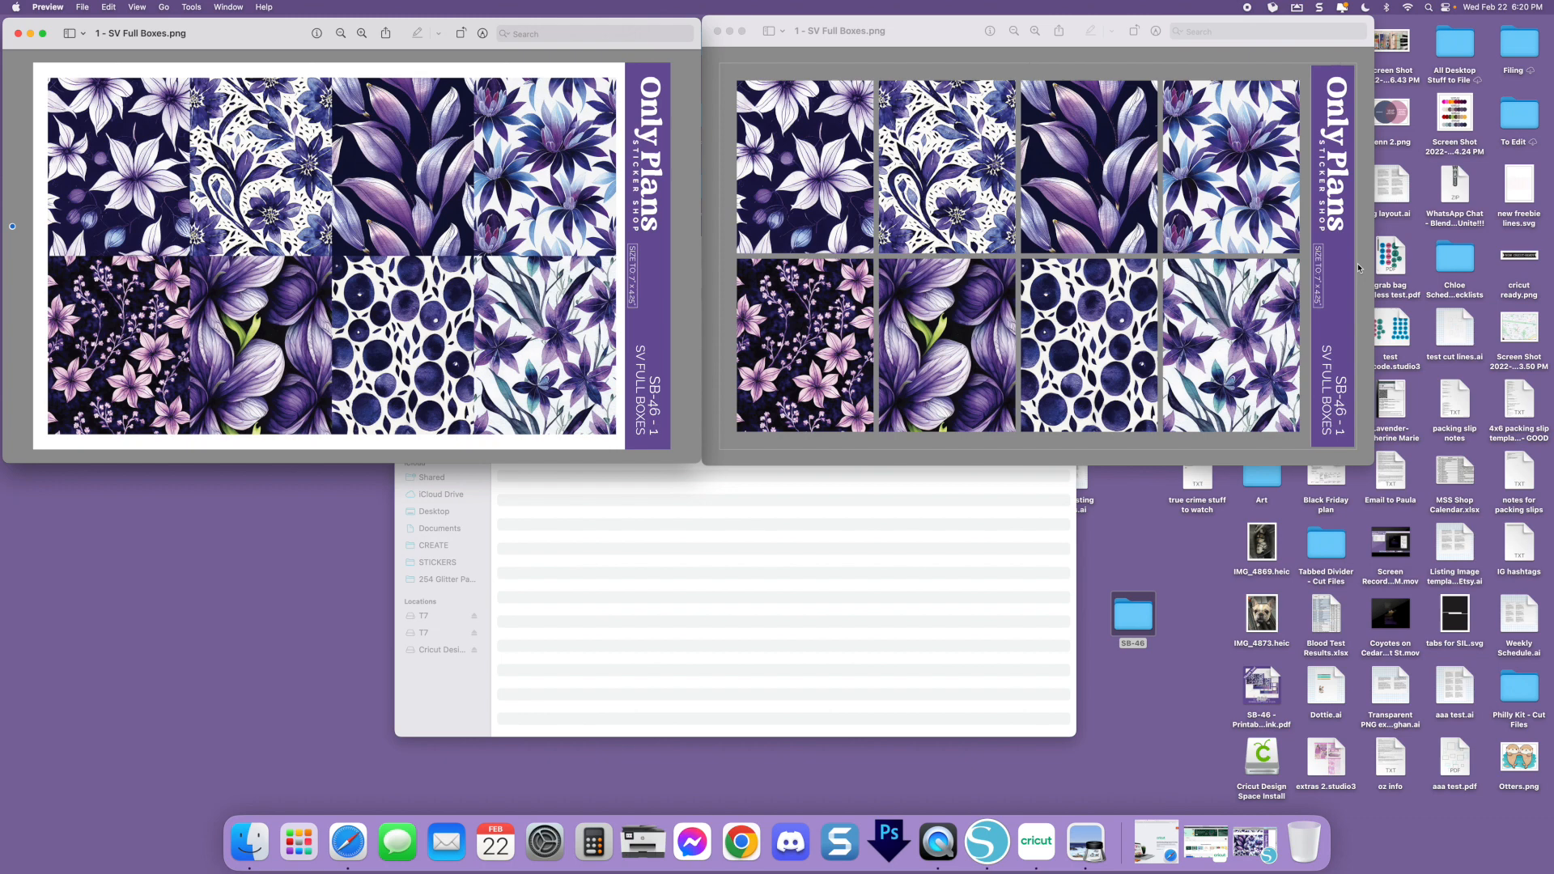
click(716, 31)
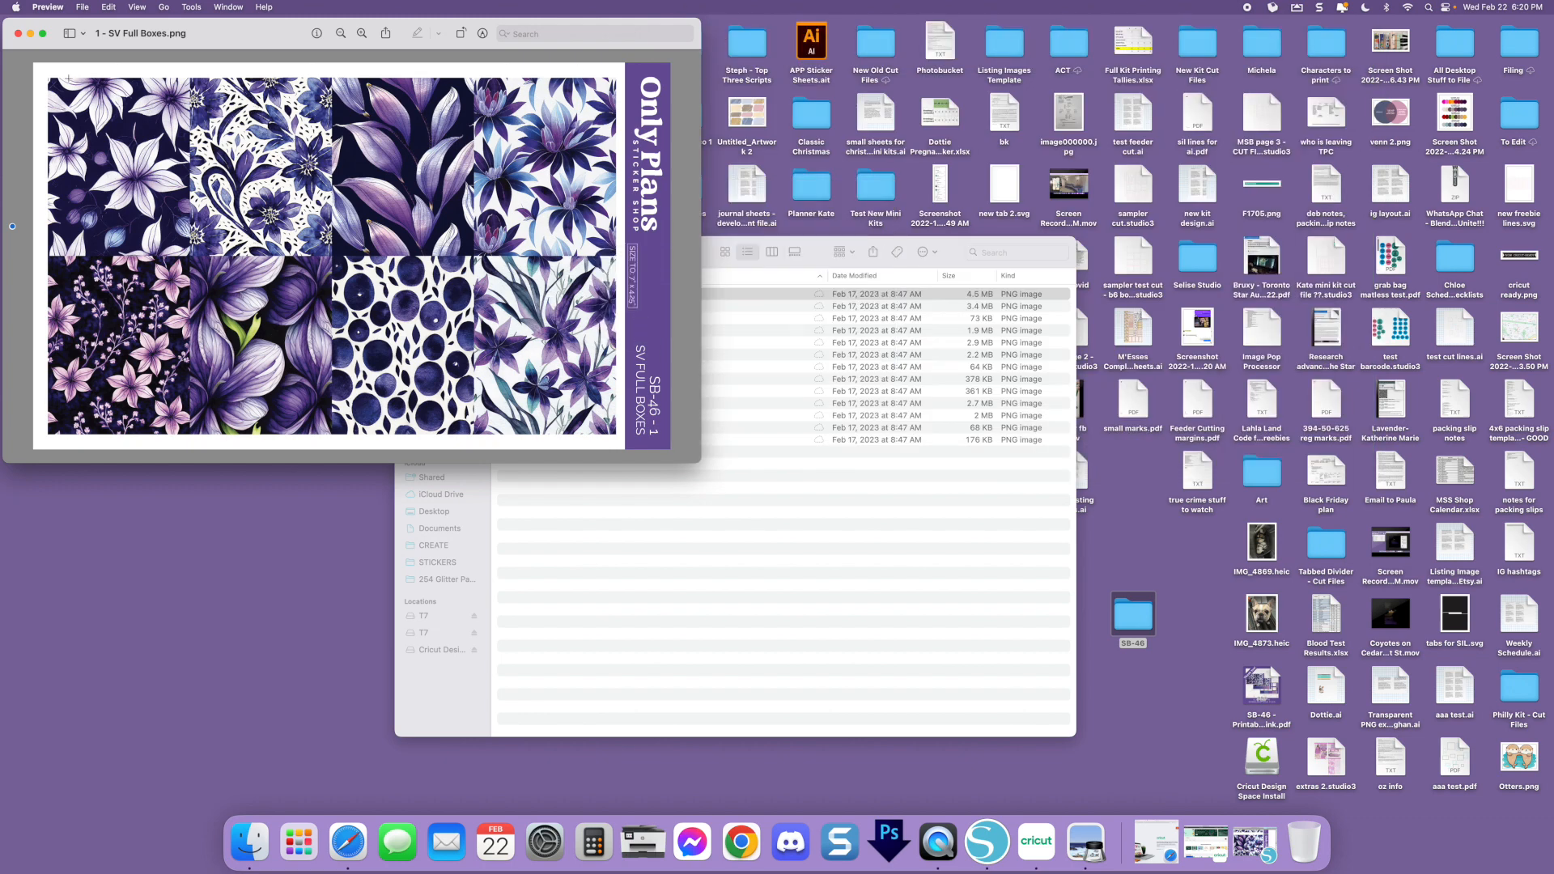
click(18, 33)
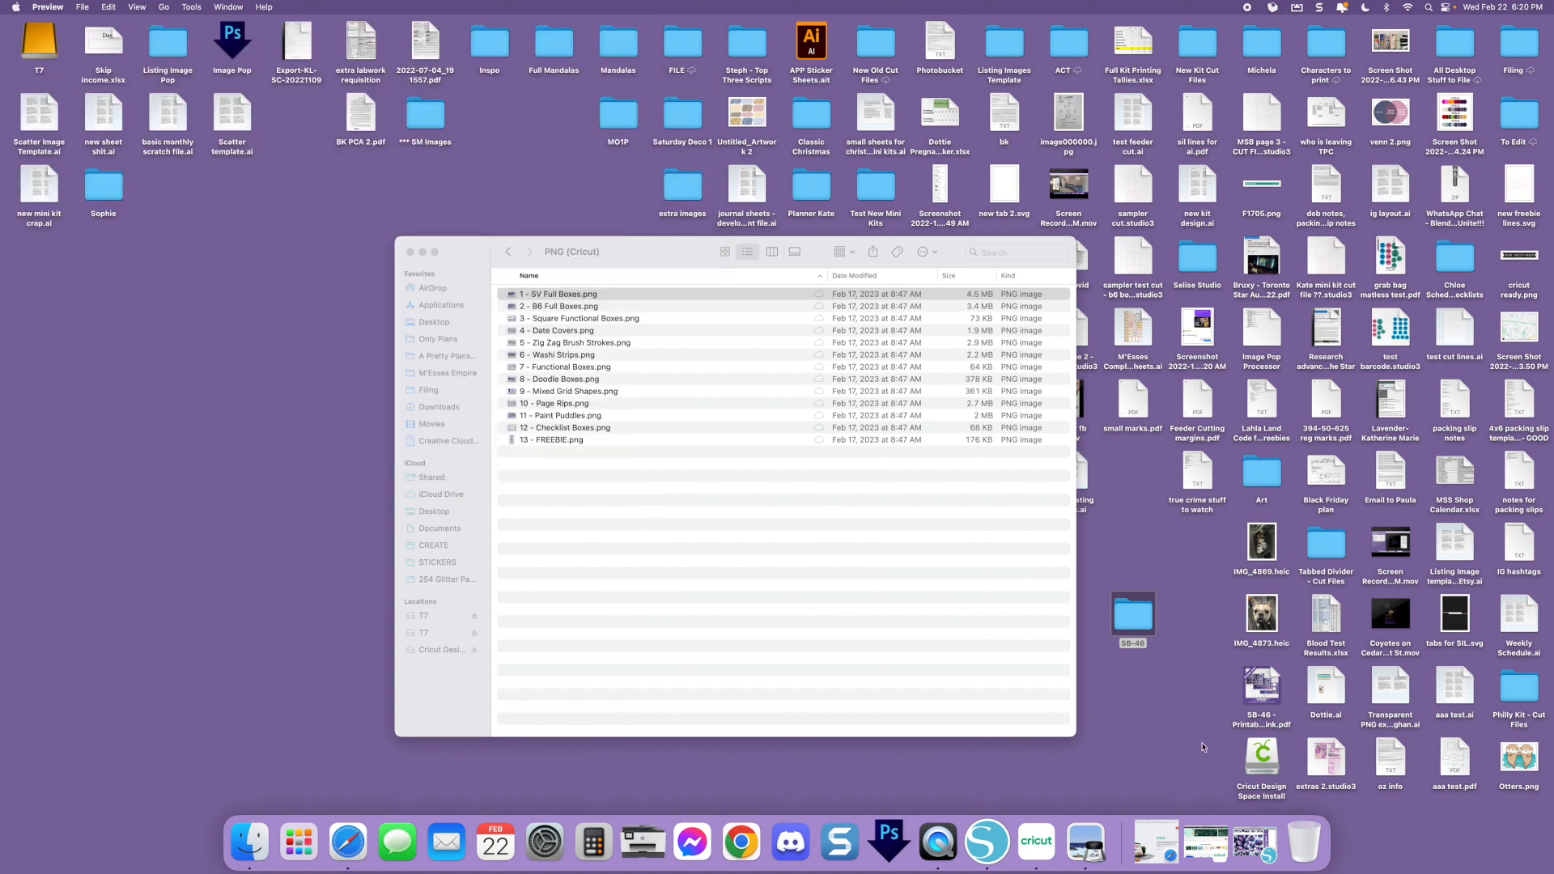
Switch to Cricut Design Space and start a new project
click(1206, 842)
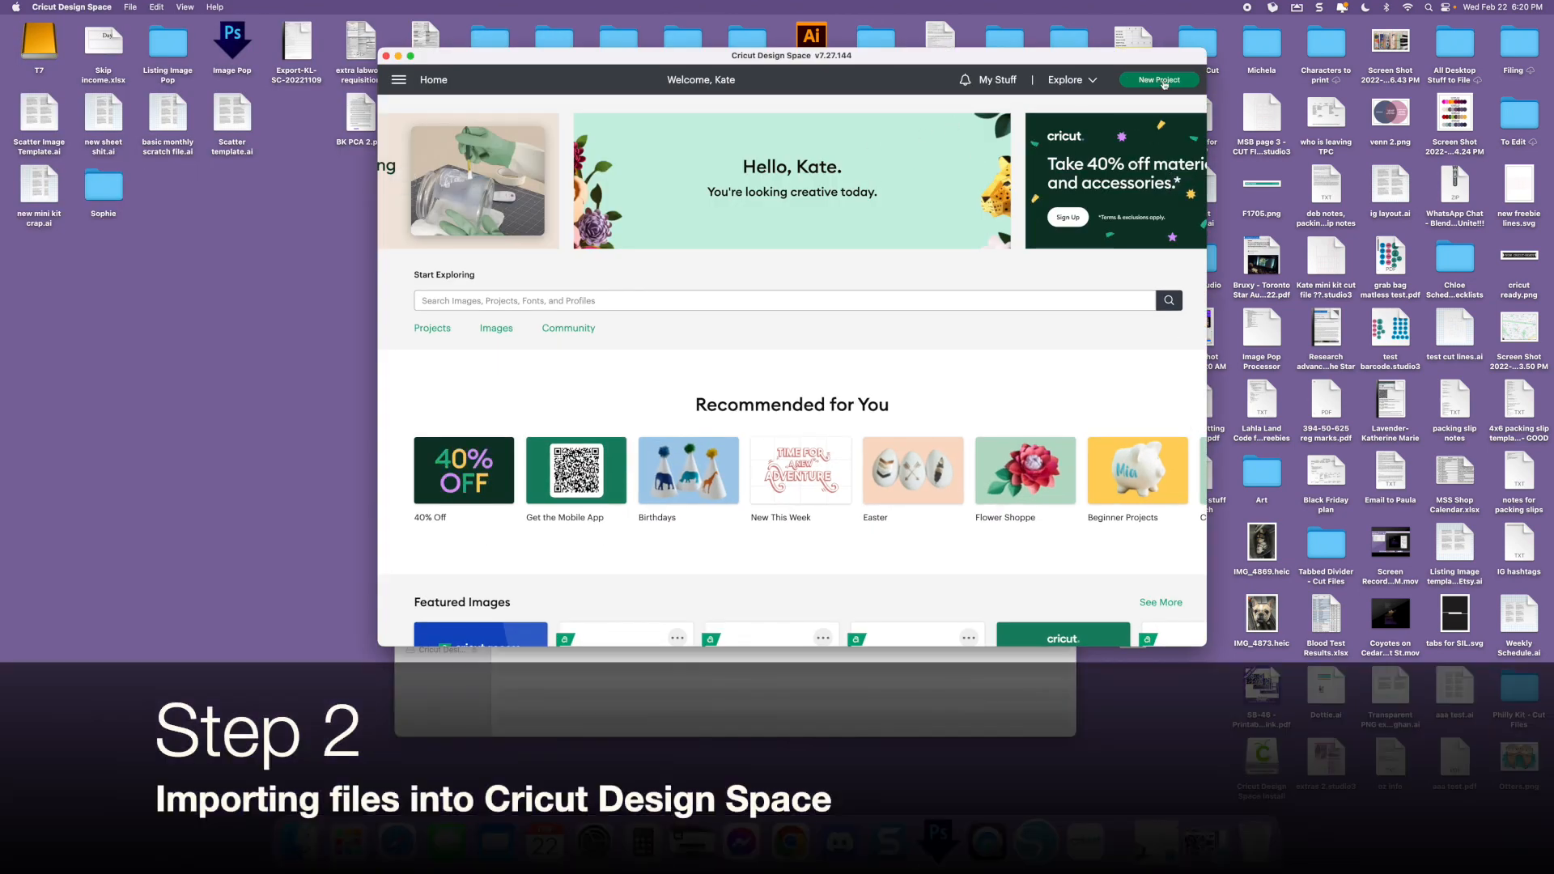
click(1164, 81)
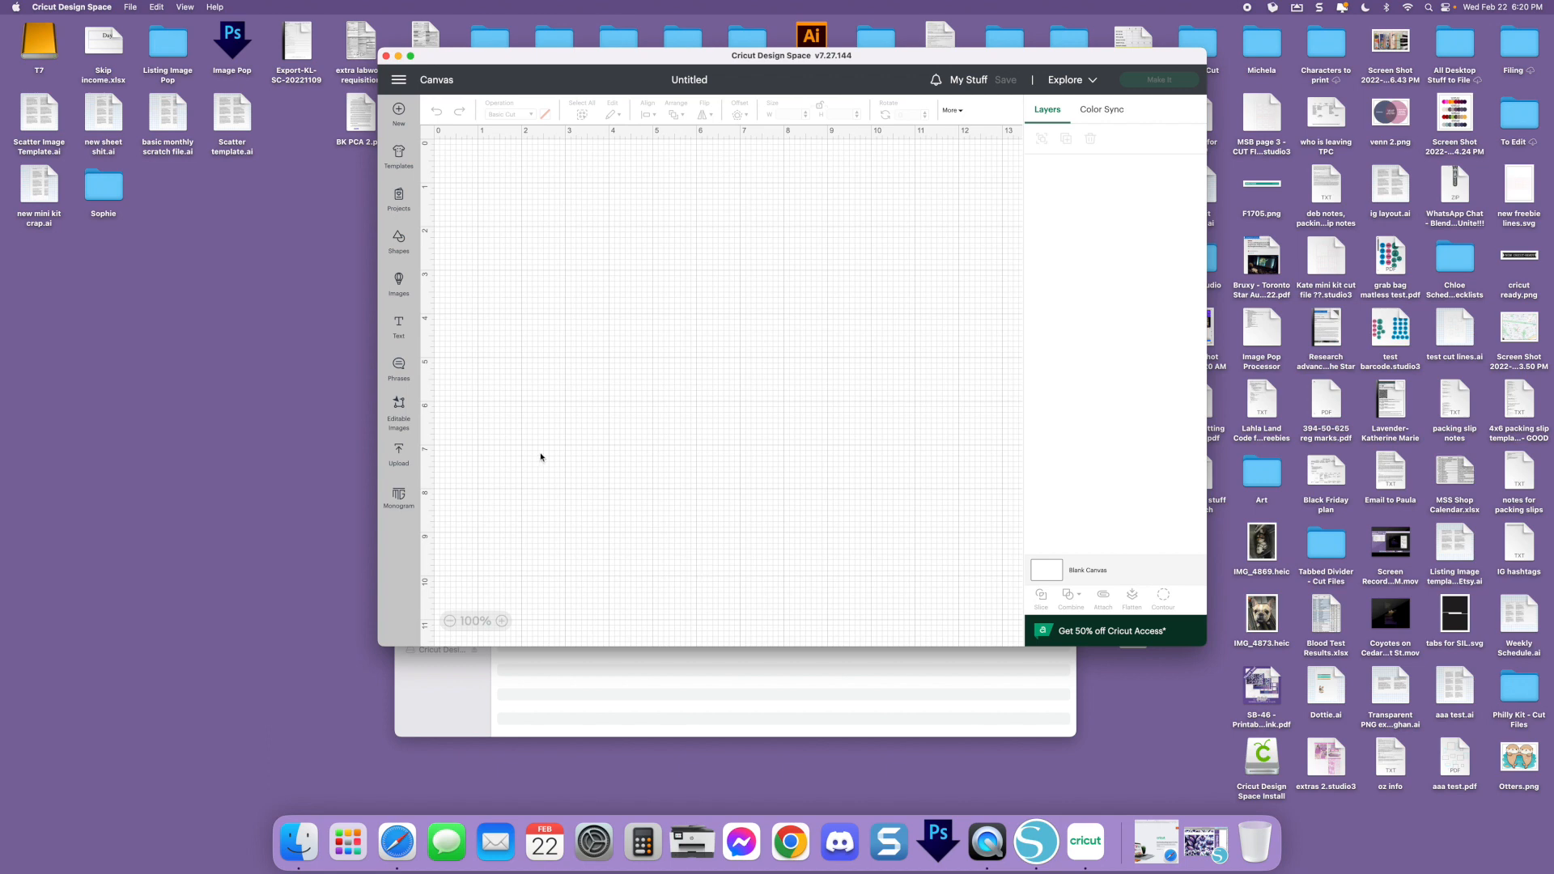
Start an image upload and supply 1 - SV Full Boxes.png from the PNG (Cricut) folder in Finder
click(399, 453)
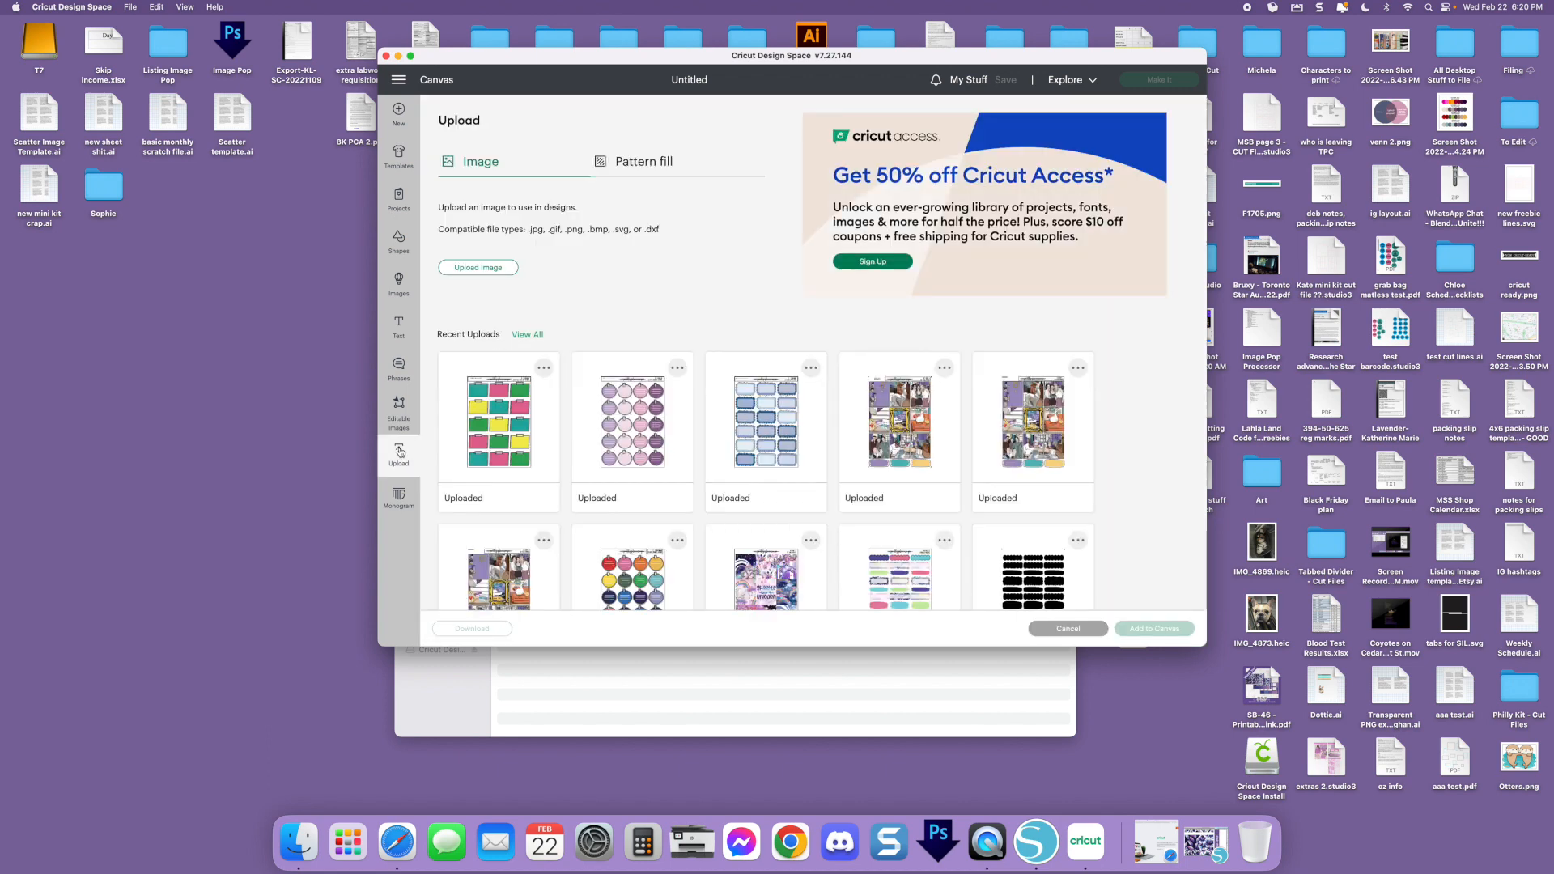
click(468, 270)
click(301, 847)
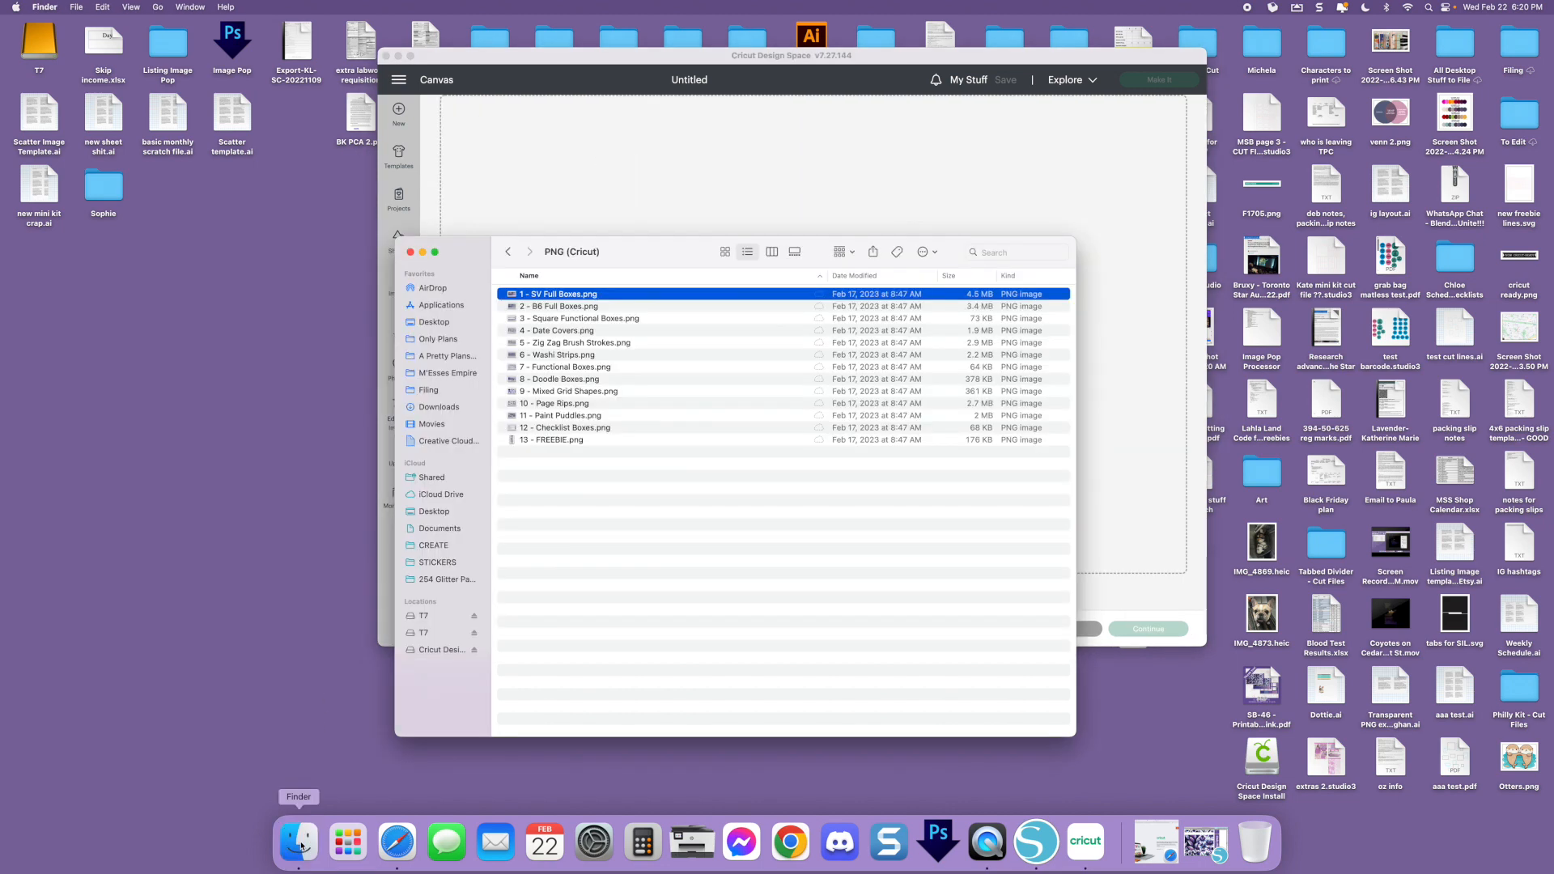
drag(660, 261, 317, 350)
drag(227, 383, 866, 267)
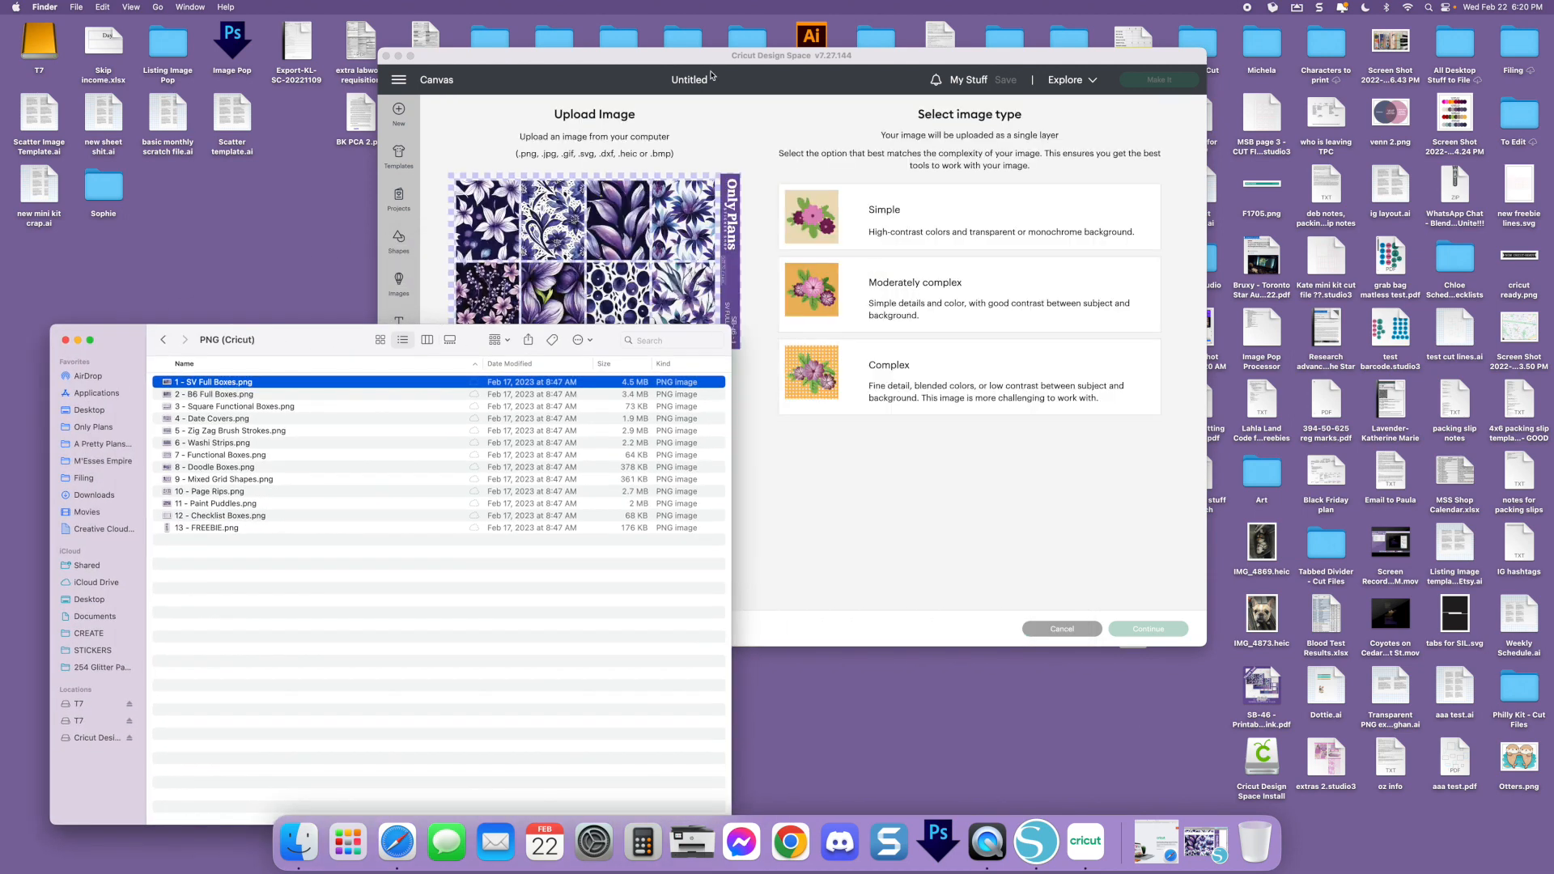
Set the uploaded image's type to Complex and continue without removing any of its background
click(892, 357)
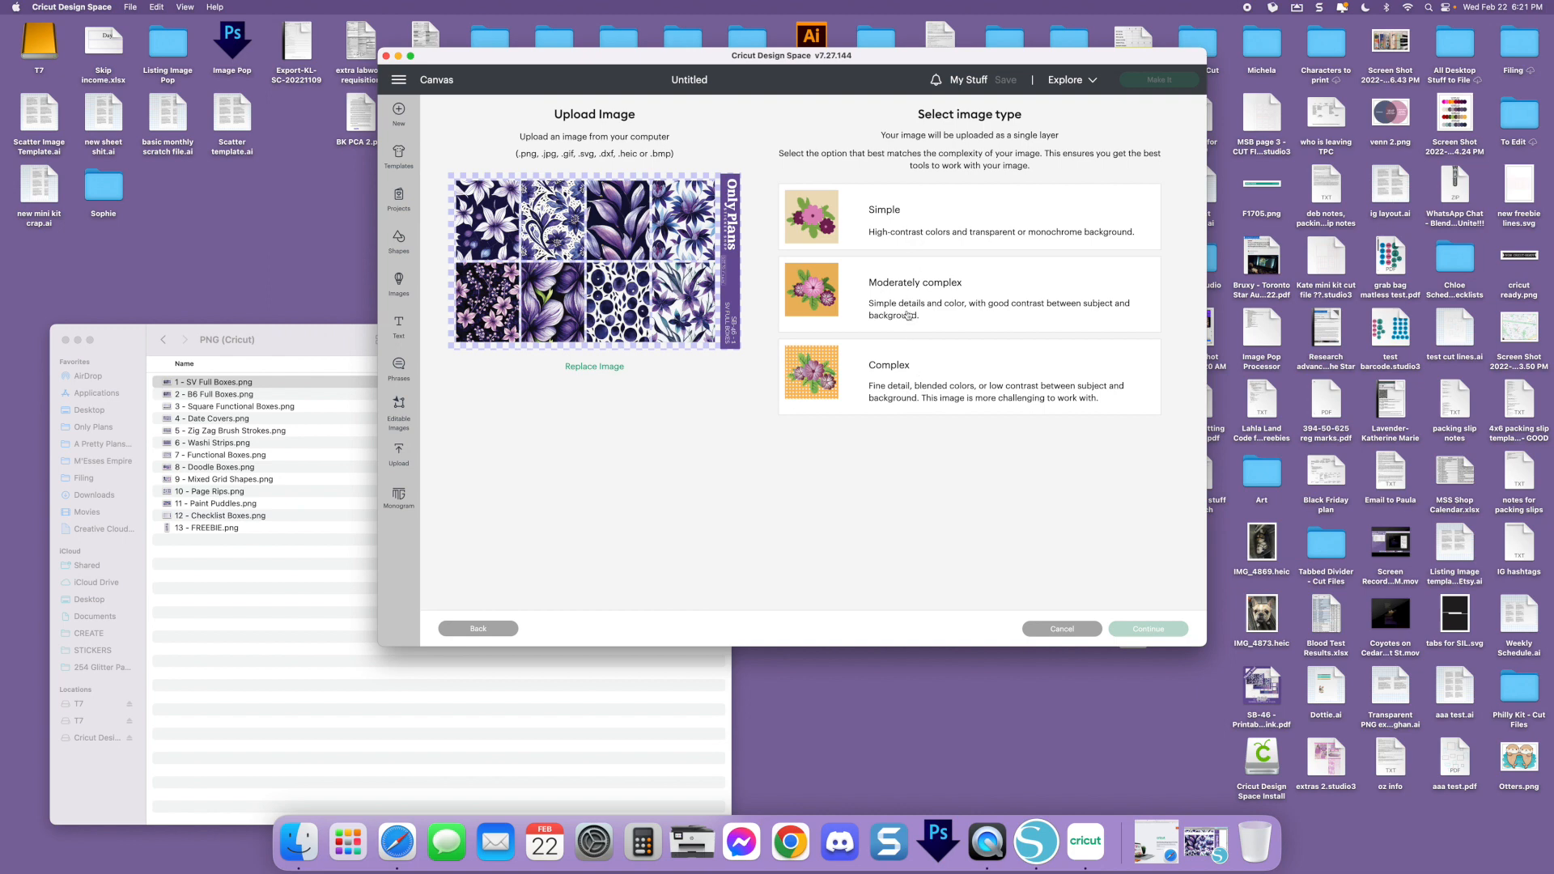
click(887, 398)
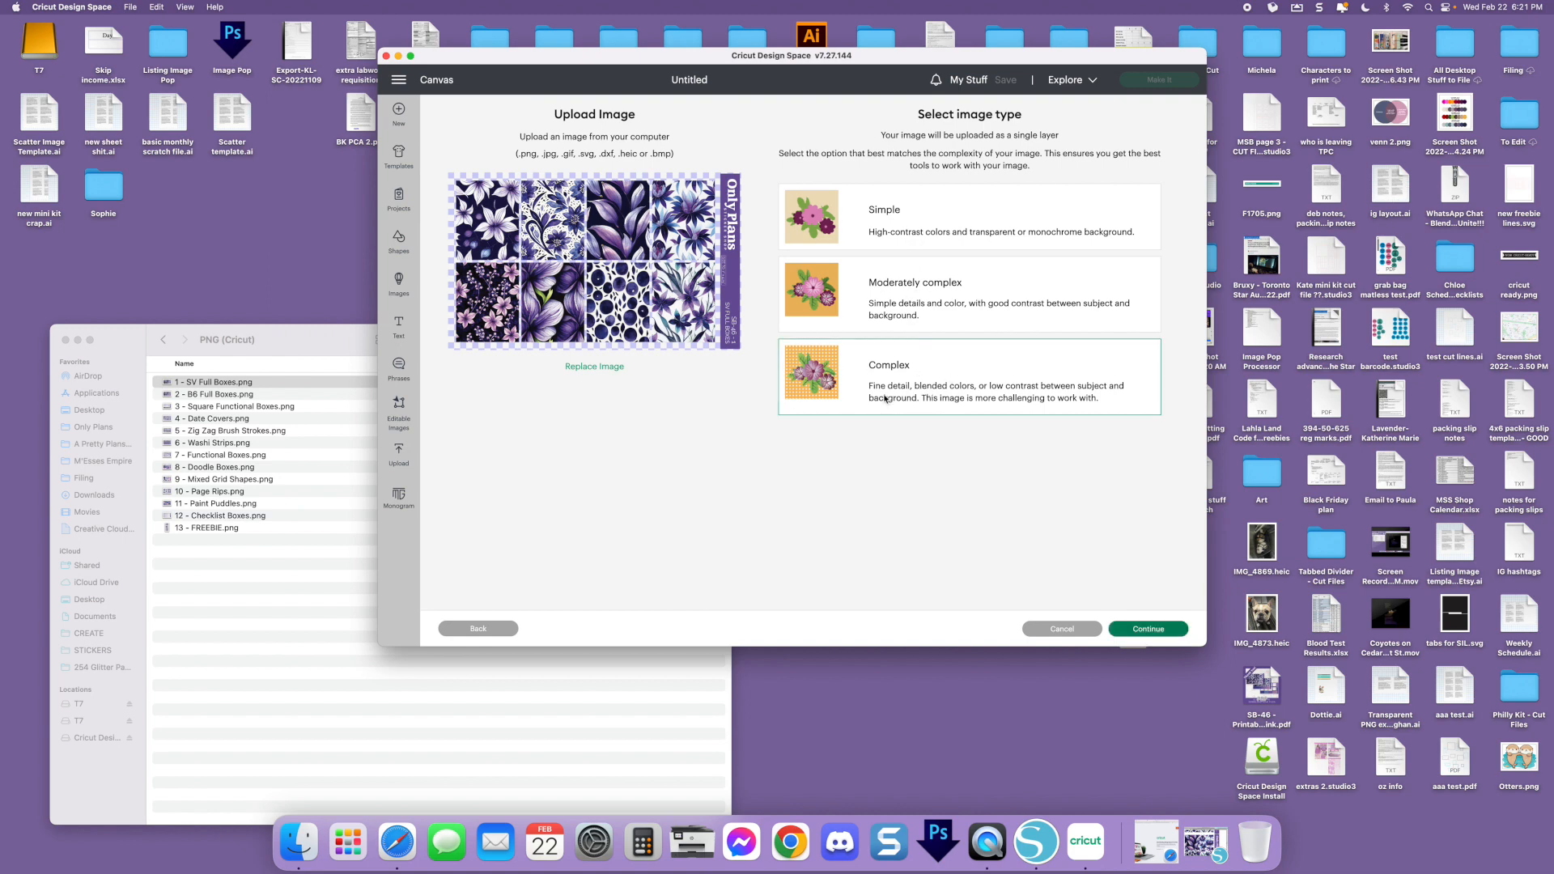
click(1142, 633)
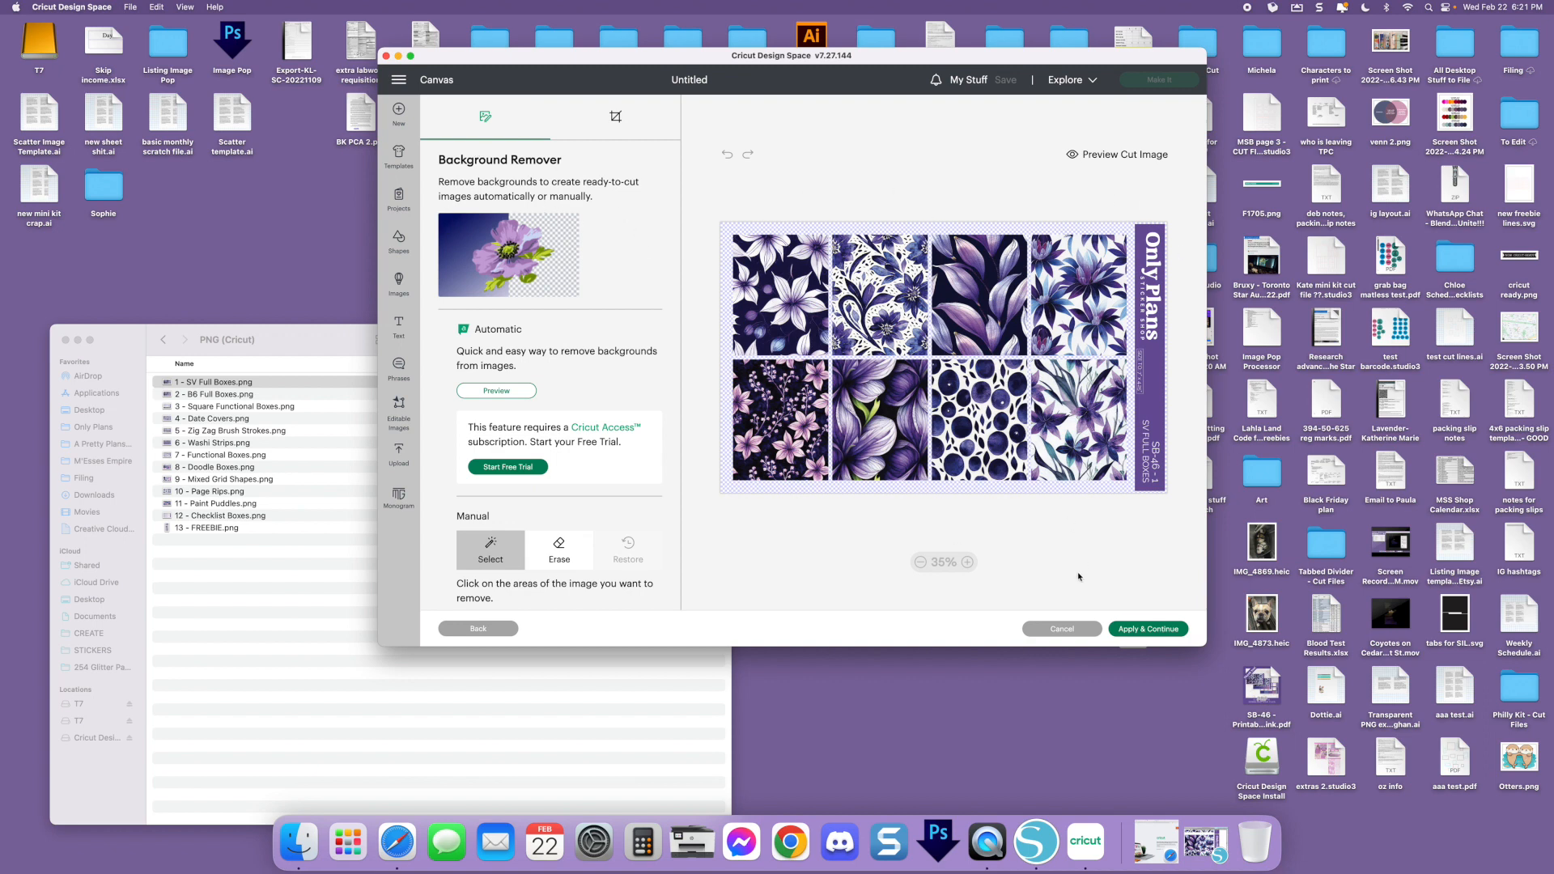
click(1153, 629)
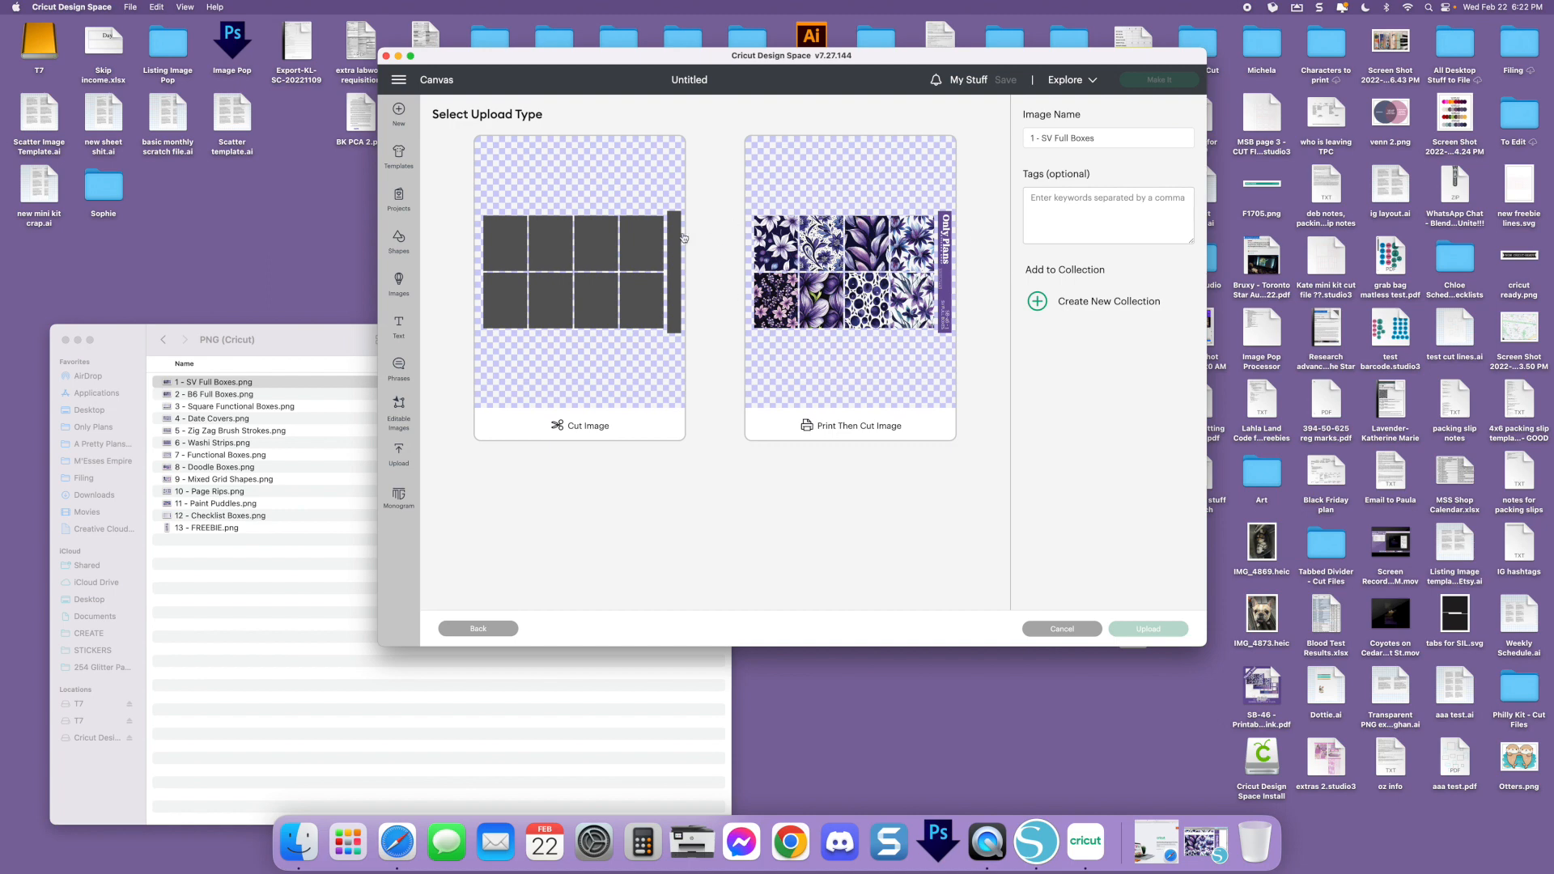
Upload the image as Print Then Cut with the name 1 - SV Full Boxes and add it to the canvas
click(924, 428)
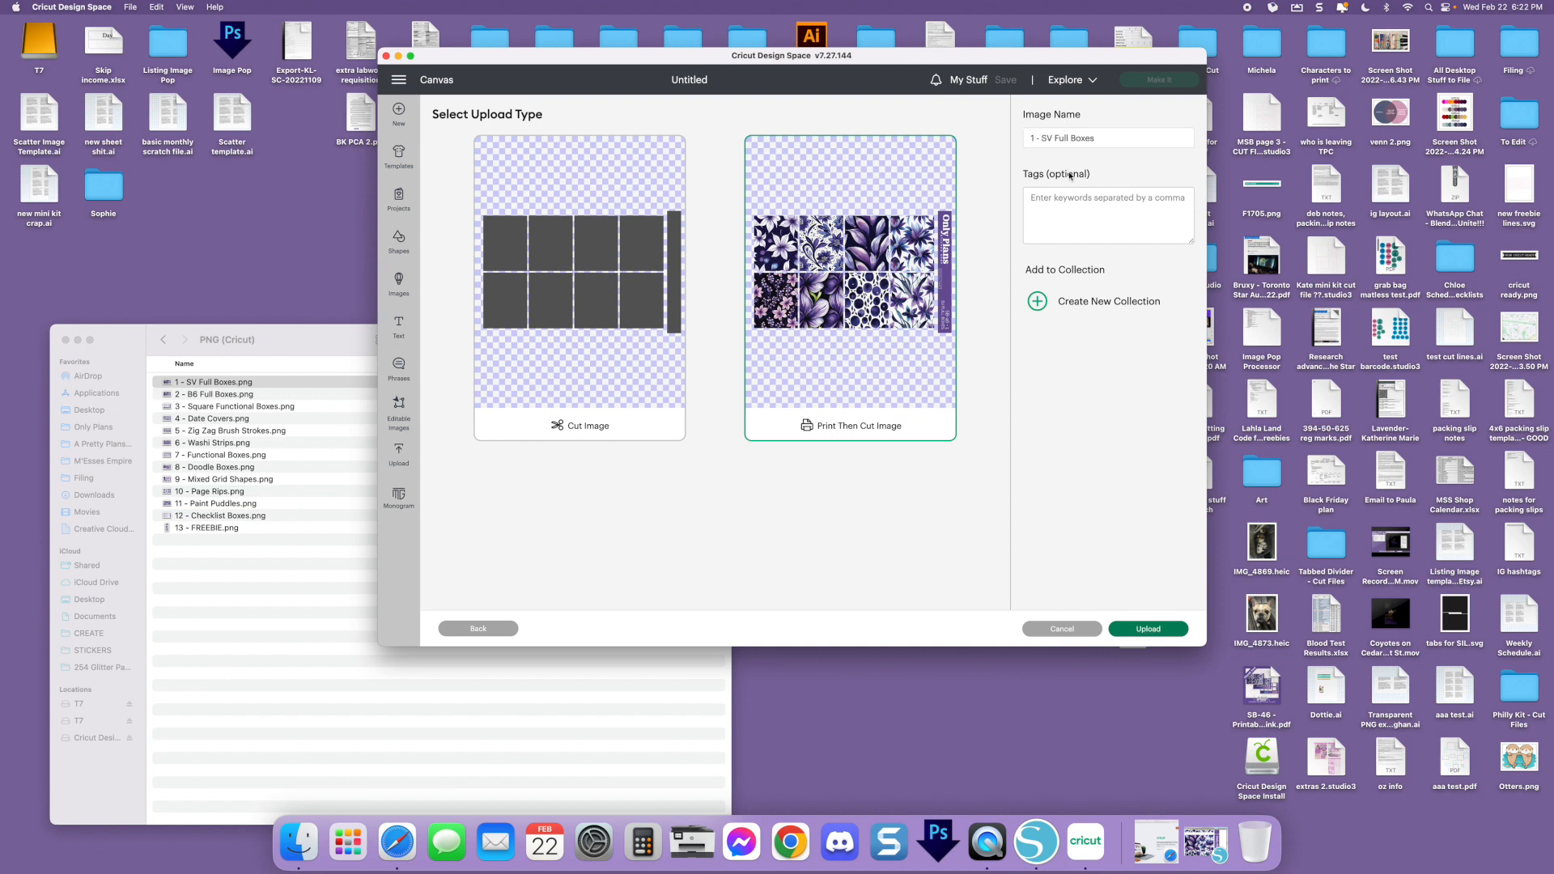
click(1148, 629)
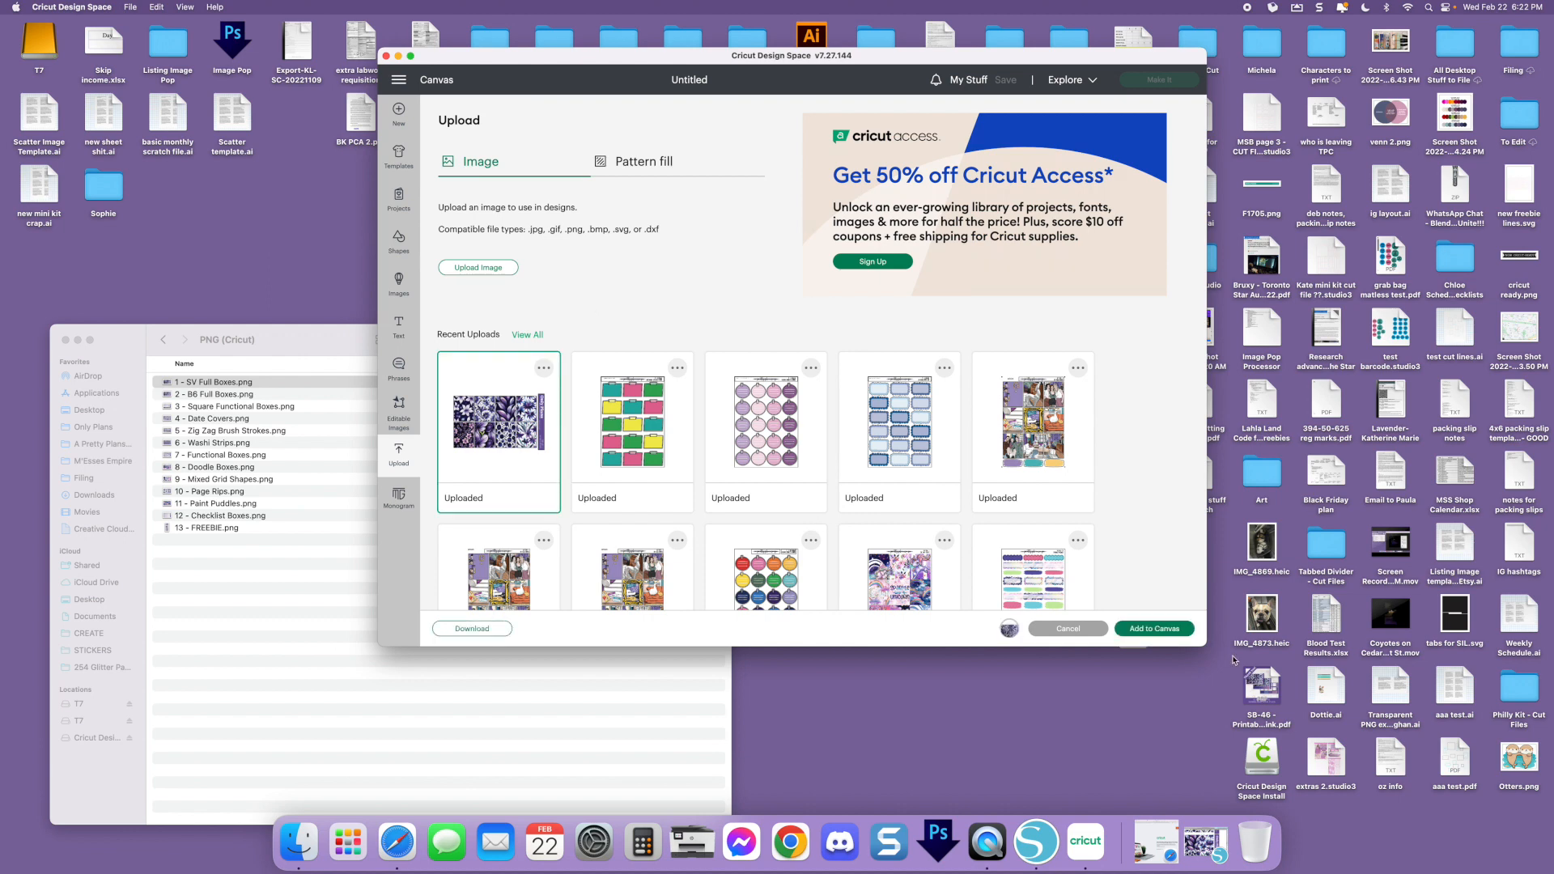
click(1156, 629)
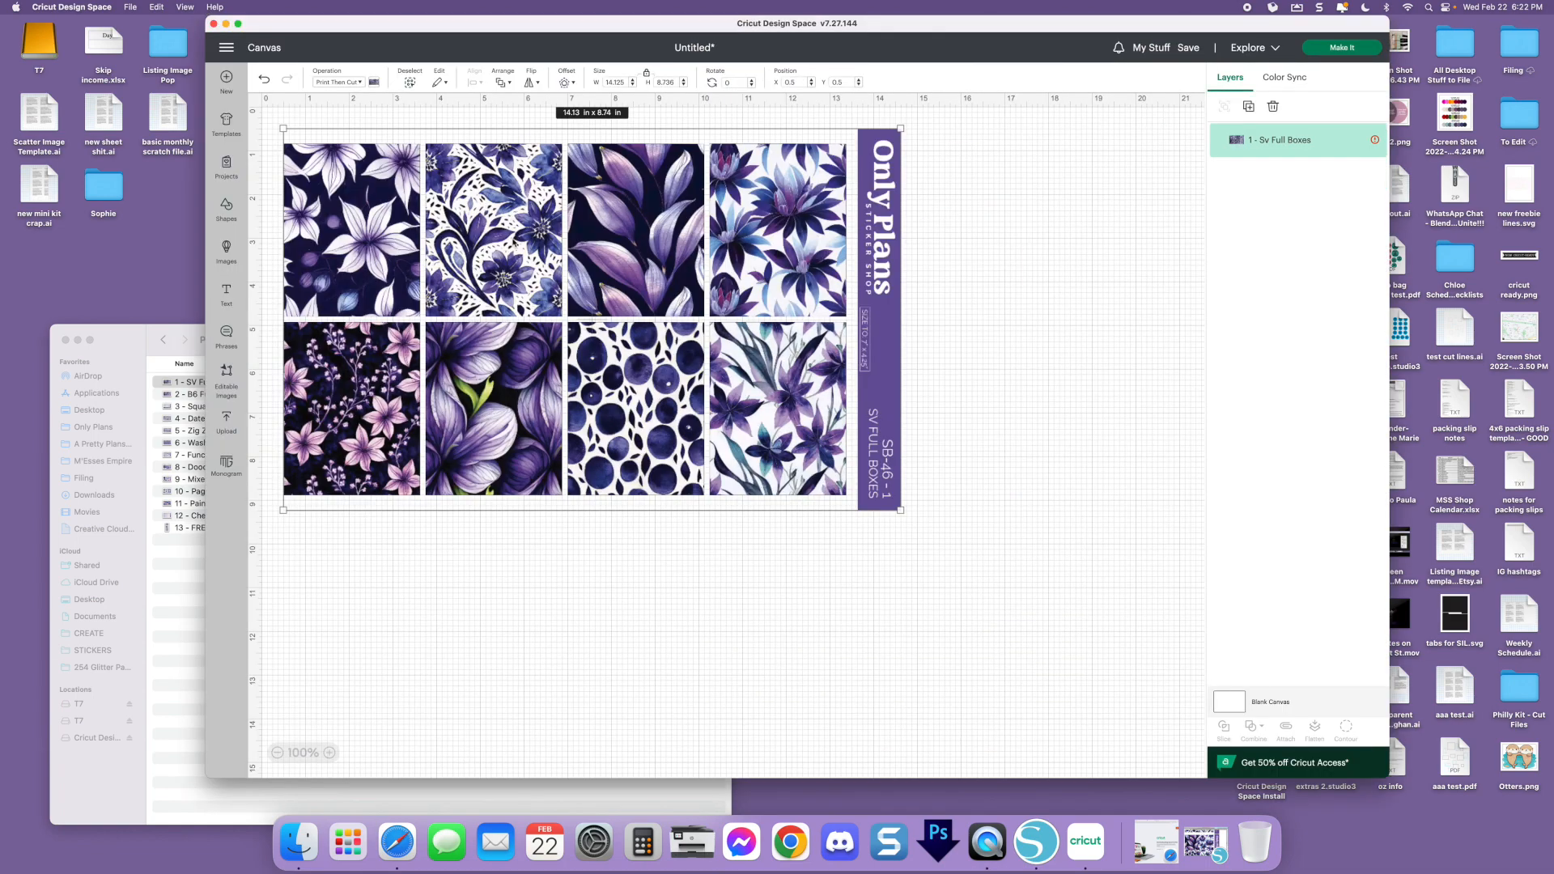
Move the SV Full Boxes sheet around the canvas, placing it at about X 3.11, Y 1.63 in
scroll(527, 285, down, 2)
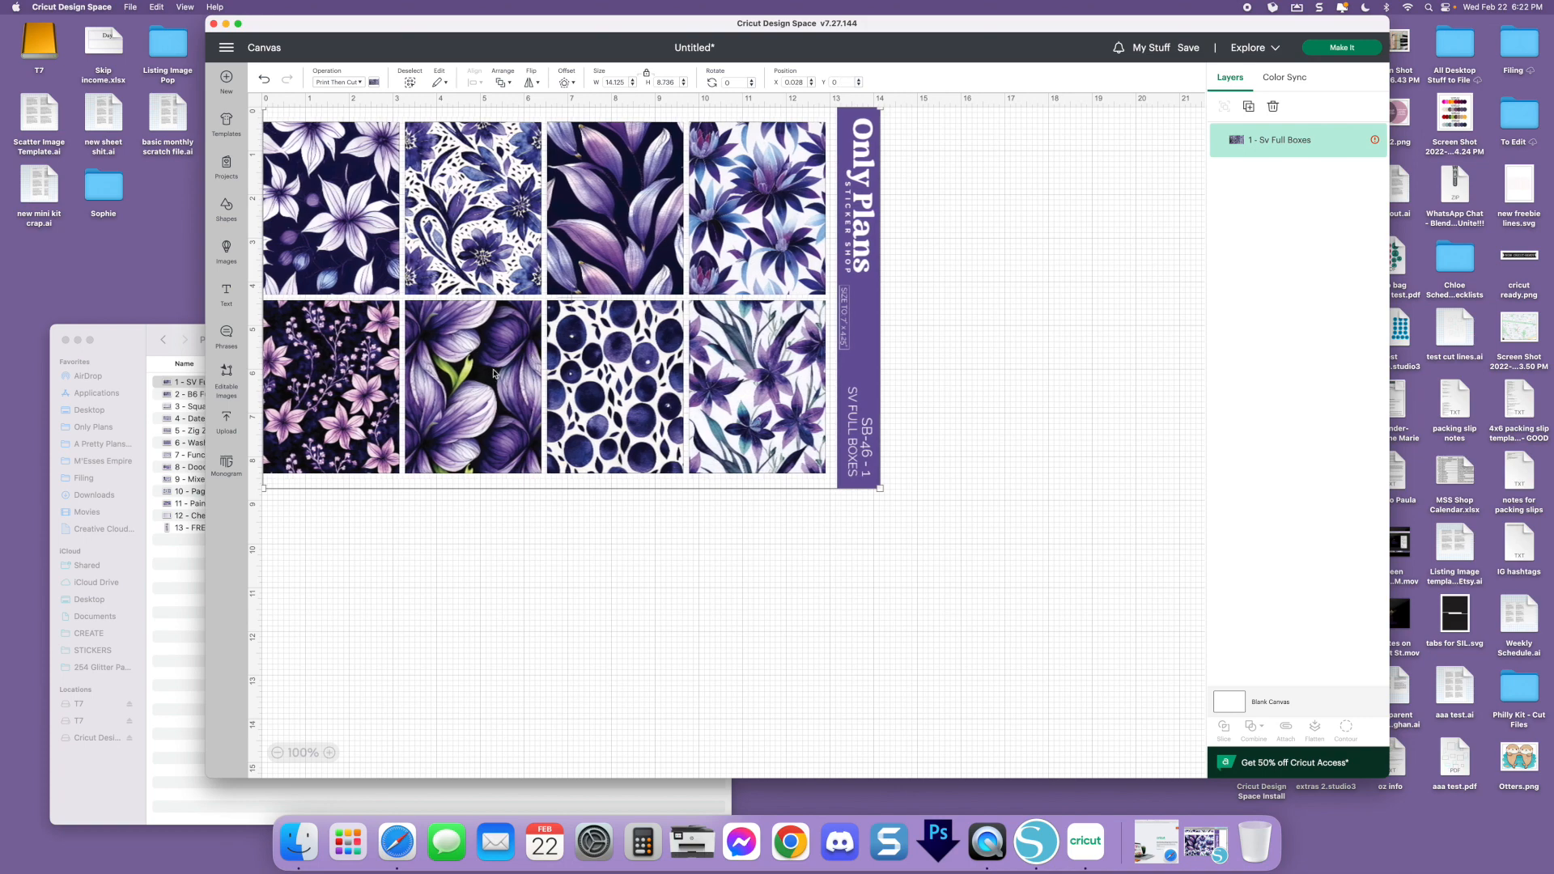
drag(652, 281, 731, 363)
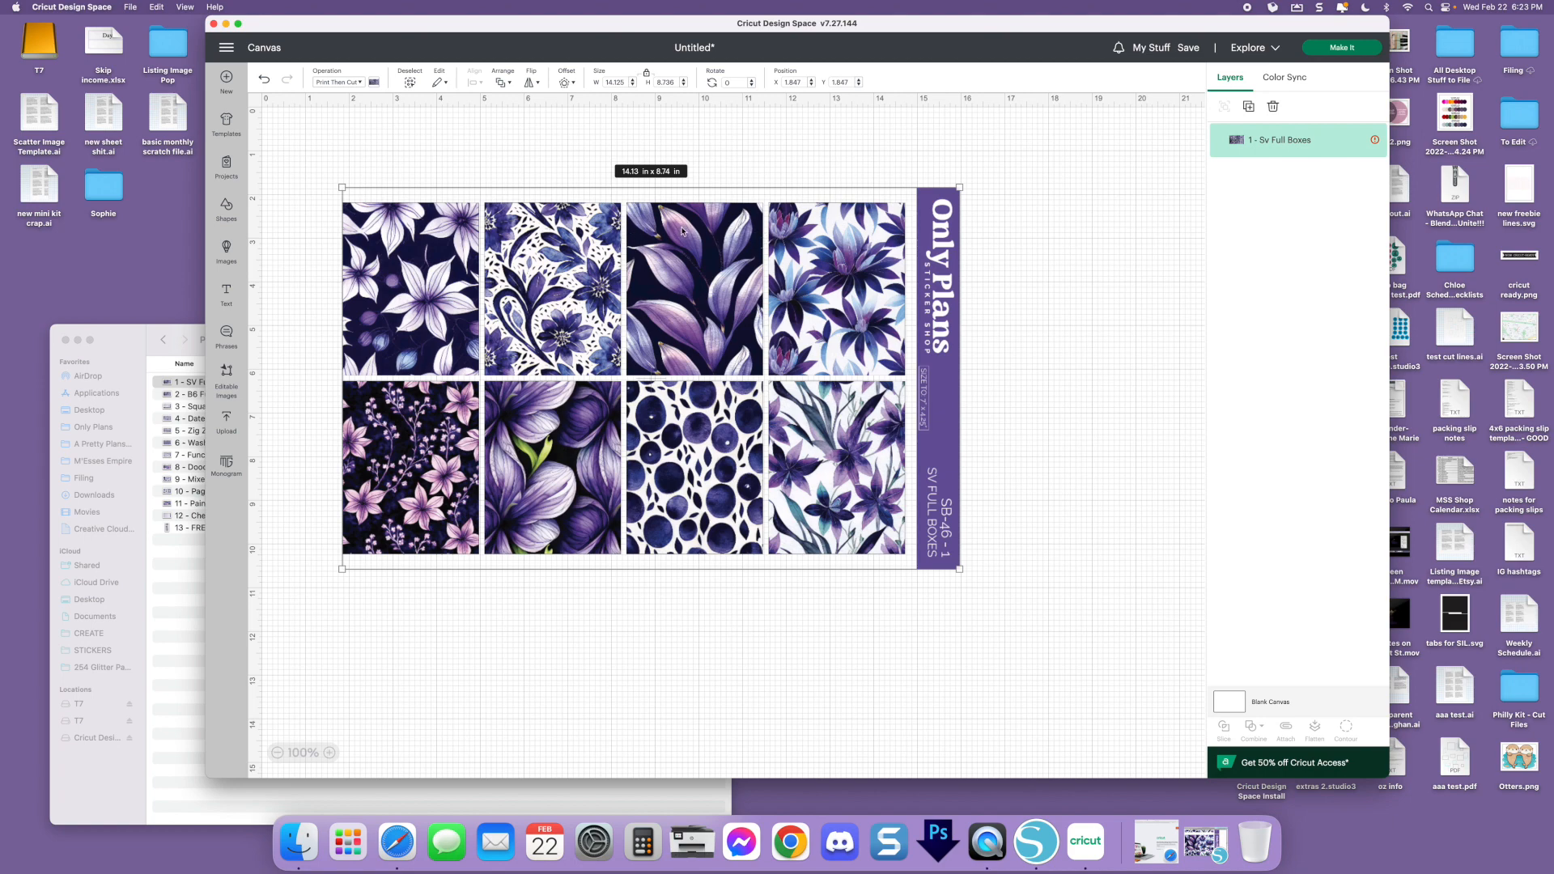
drag(782, 230, 631, 146)
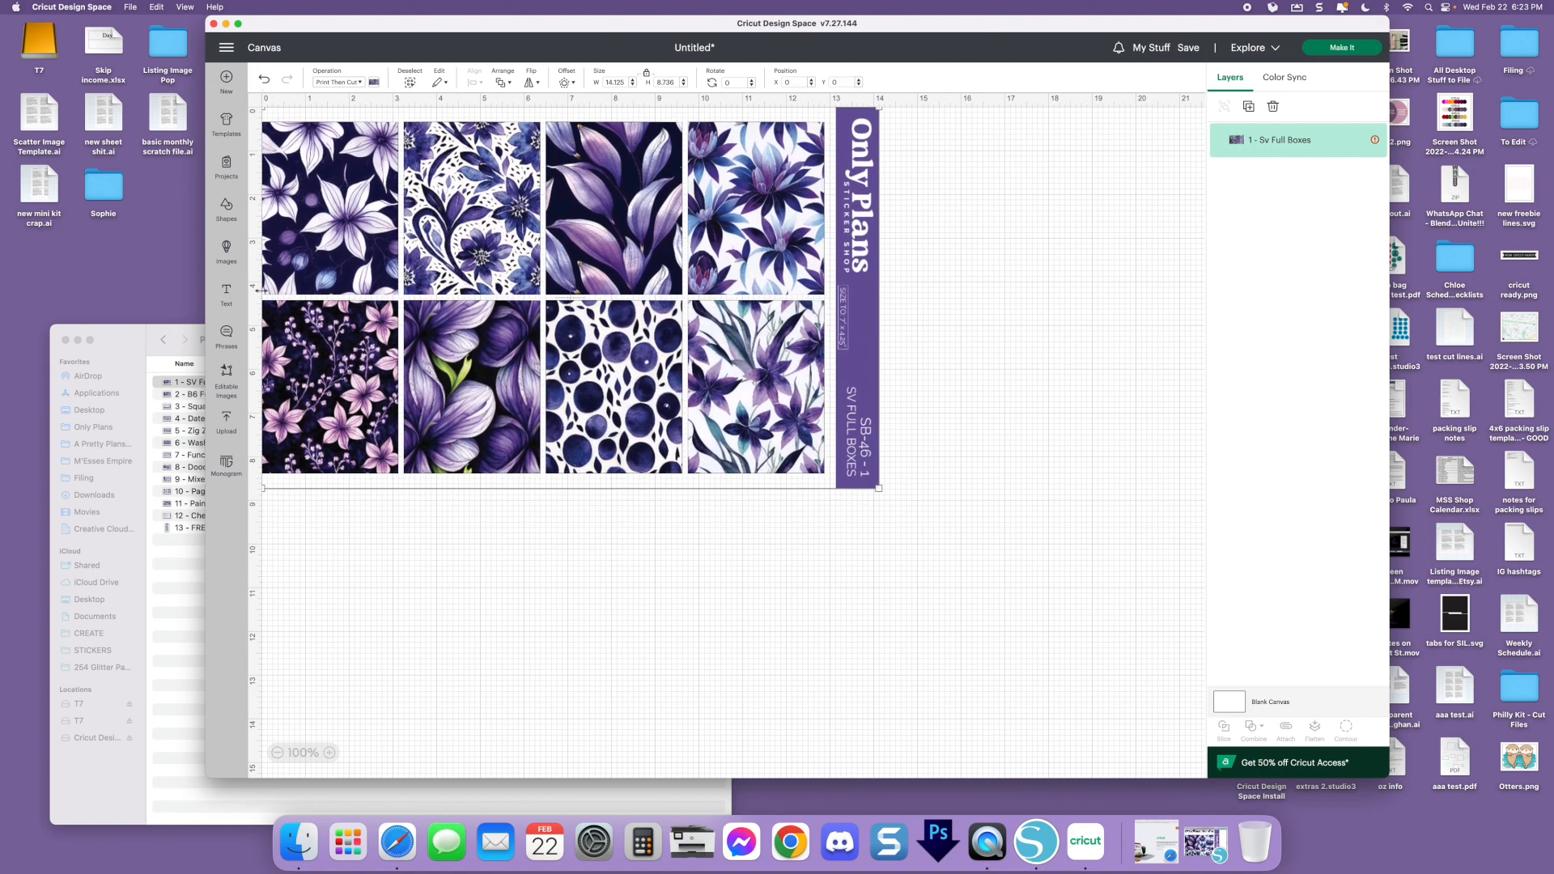
drag(486, 244, 486, 273)
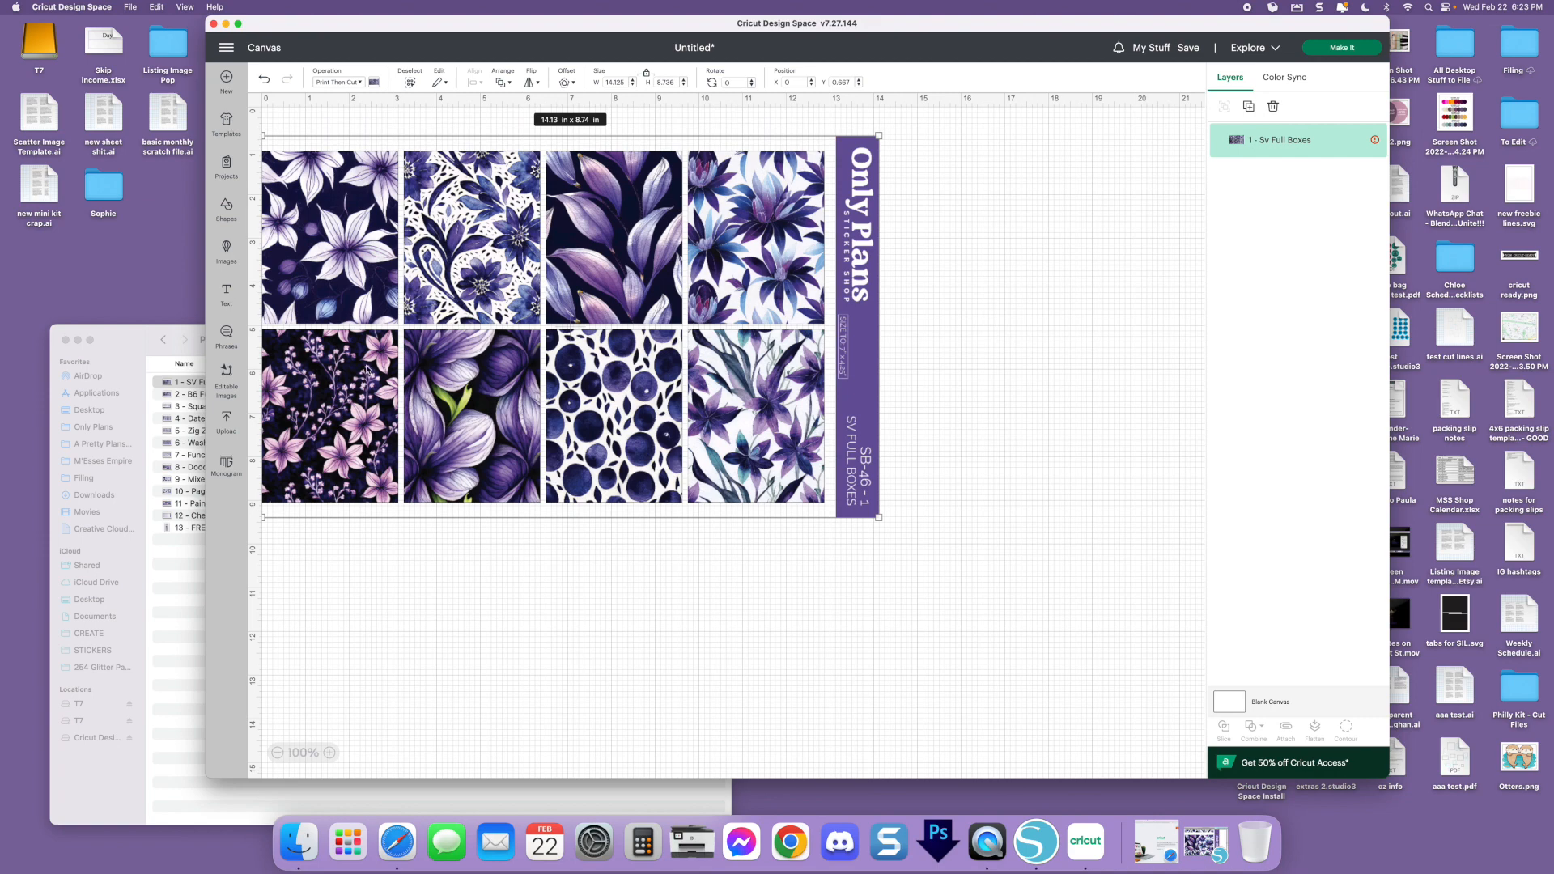
drag(488, 265, 623, 308)
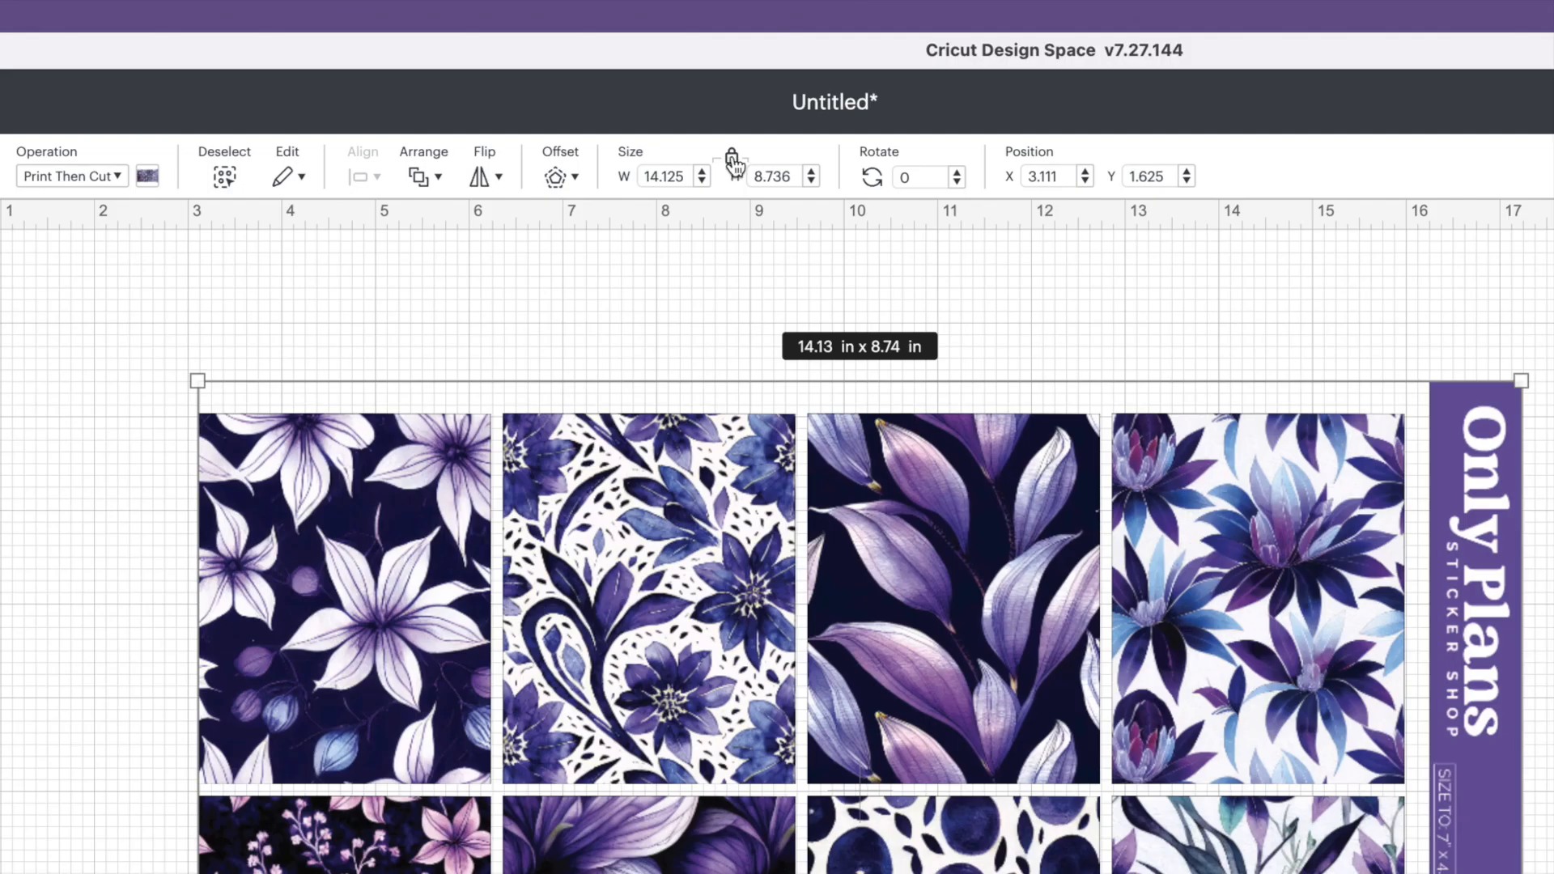
Unlock the SV Full Boxes sheet's proportions and resize it to 7 in wide by 4.25 in high
click(734, 160)
click(636, 177)
text(7)
click(787, 171)
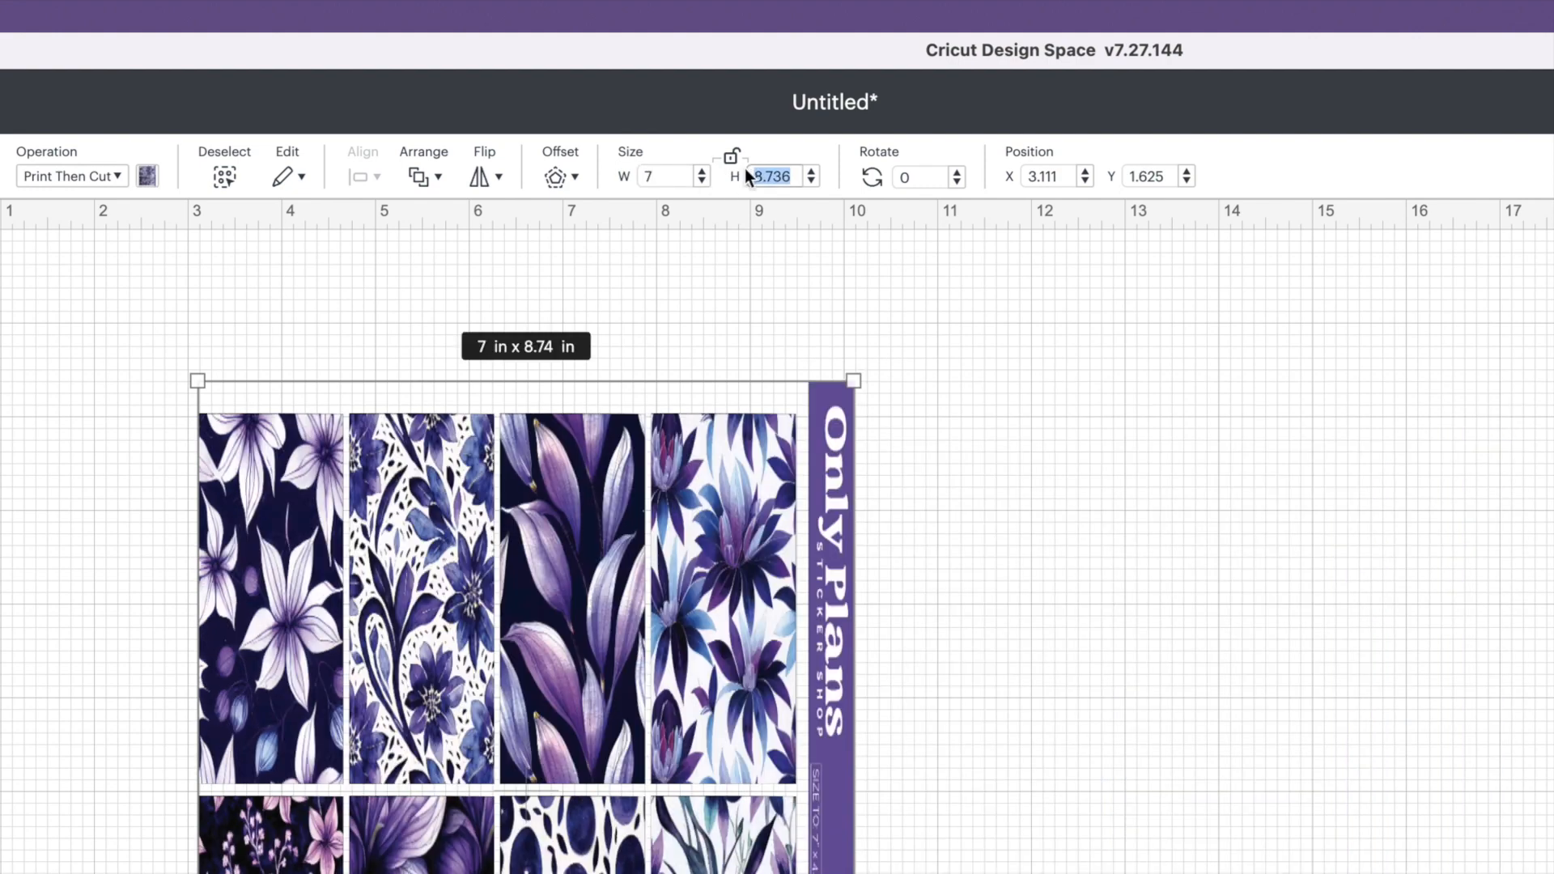
text(4.25)
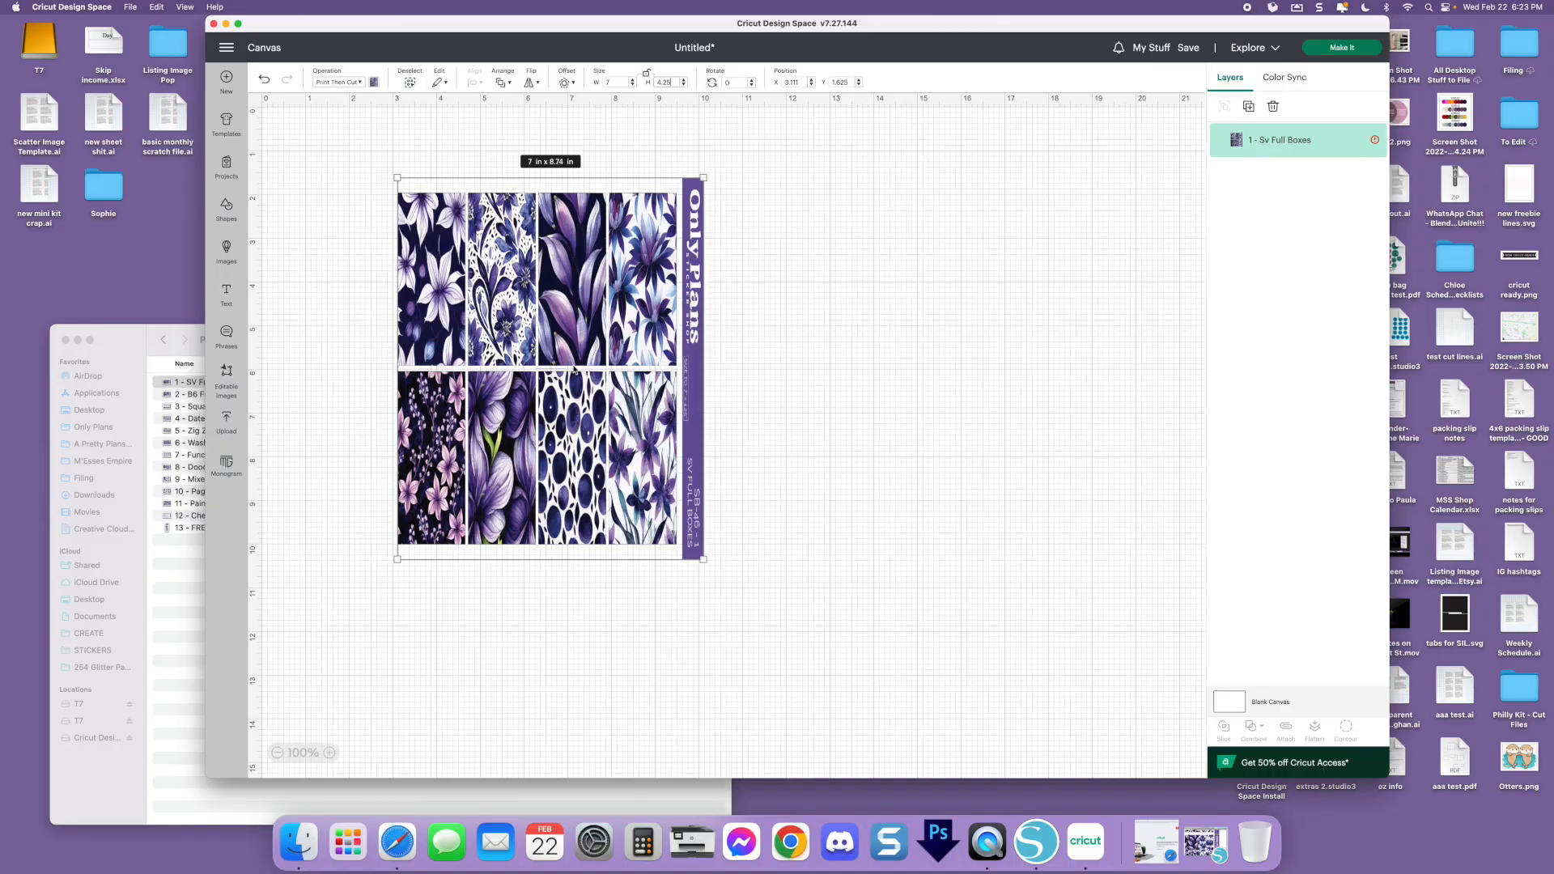
key(Return)
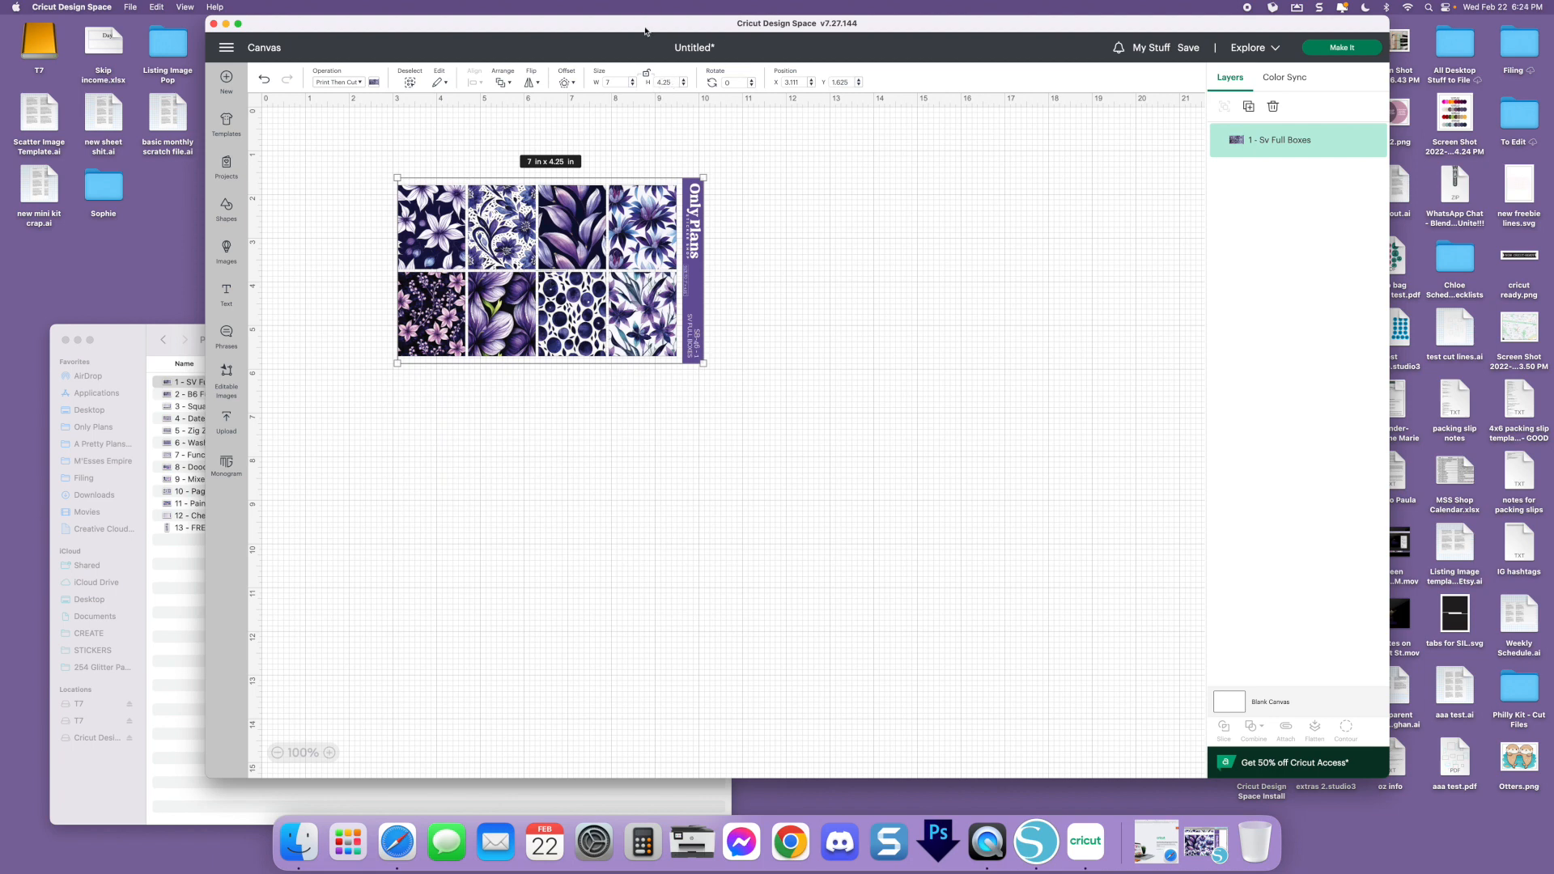
click(852, 272)
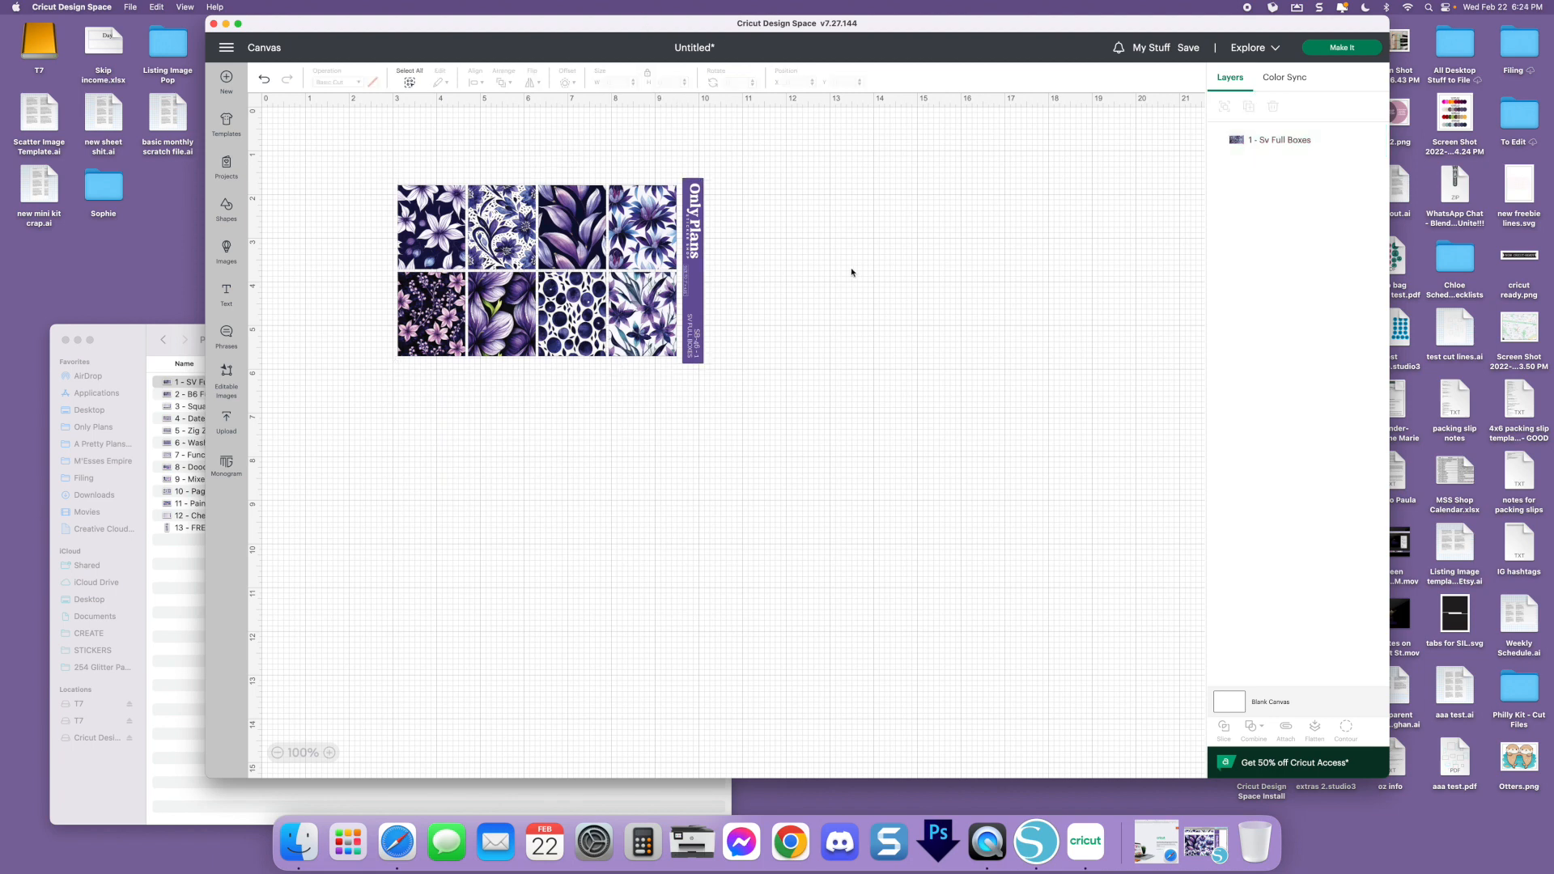
Move the SV Full Boxes sheet near the canvas origin, at about X 0.96, Y 0.54 in, and deselect it
drag(512, 246, 506, 165)
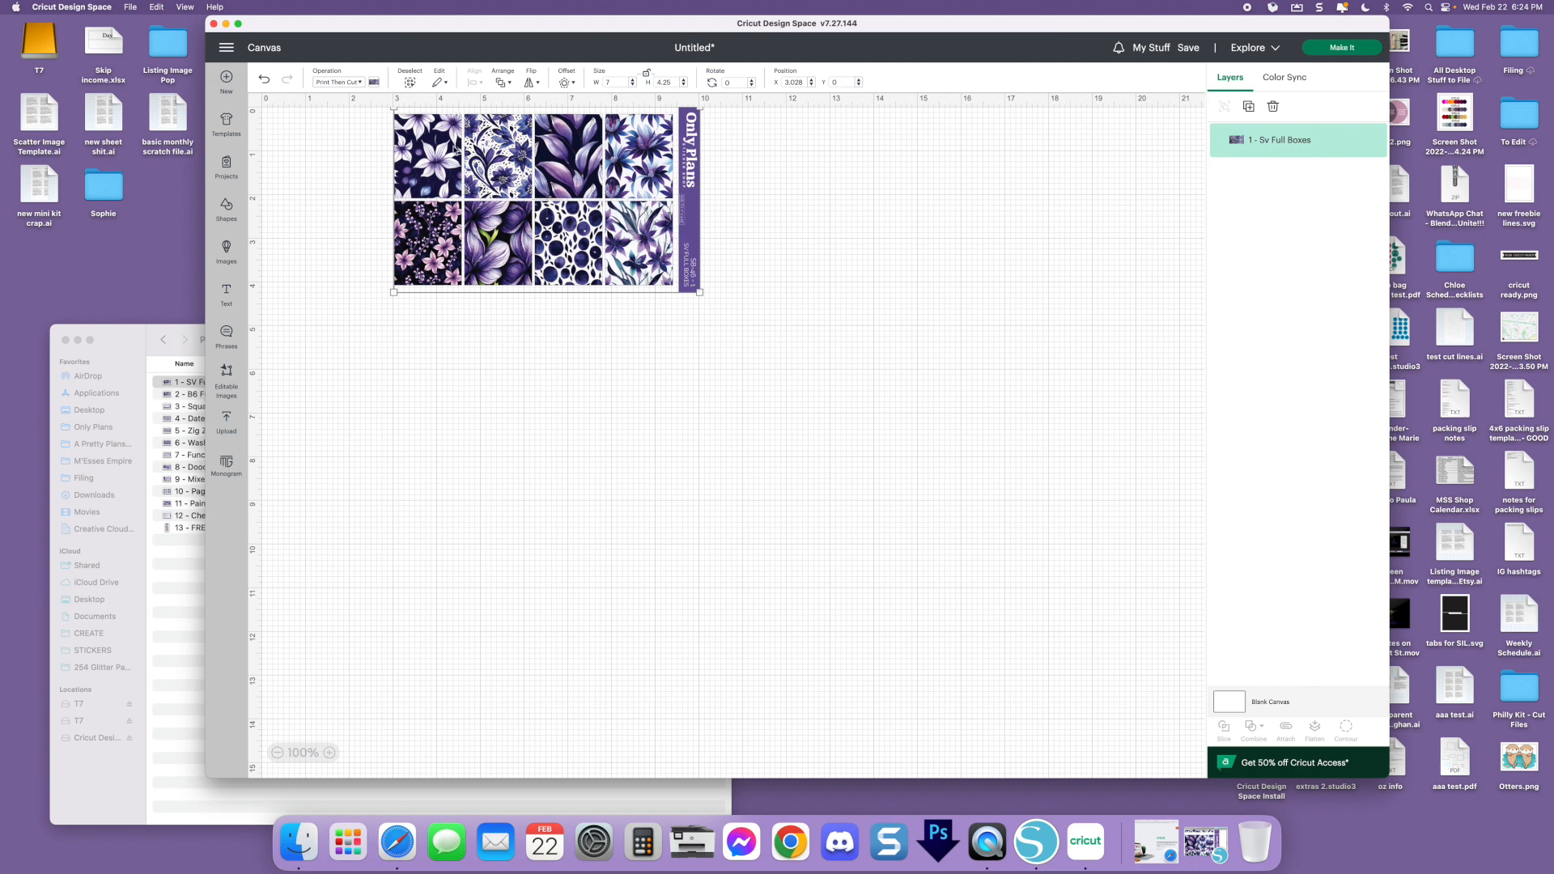
drag(458, 150, 476, 193)
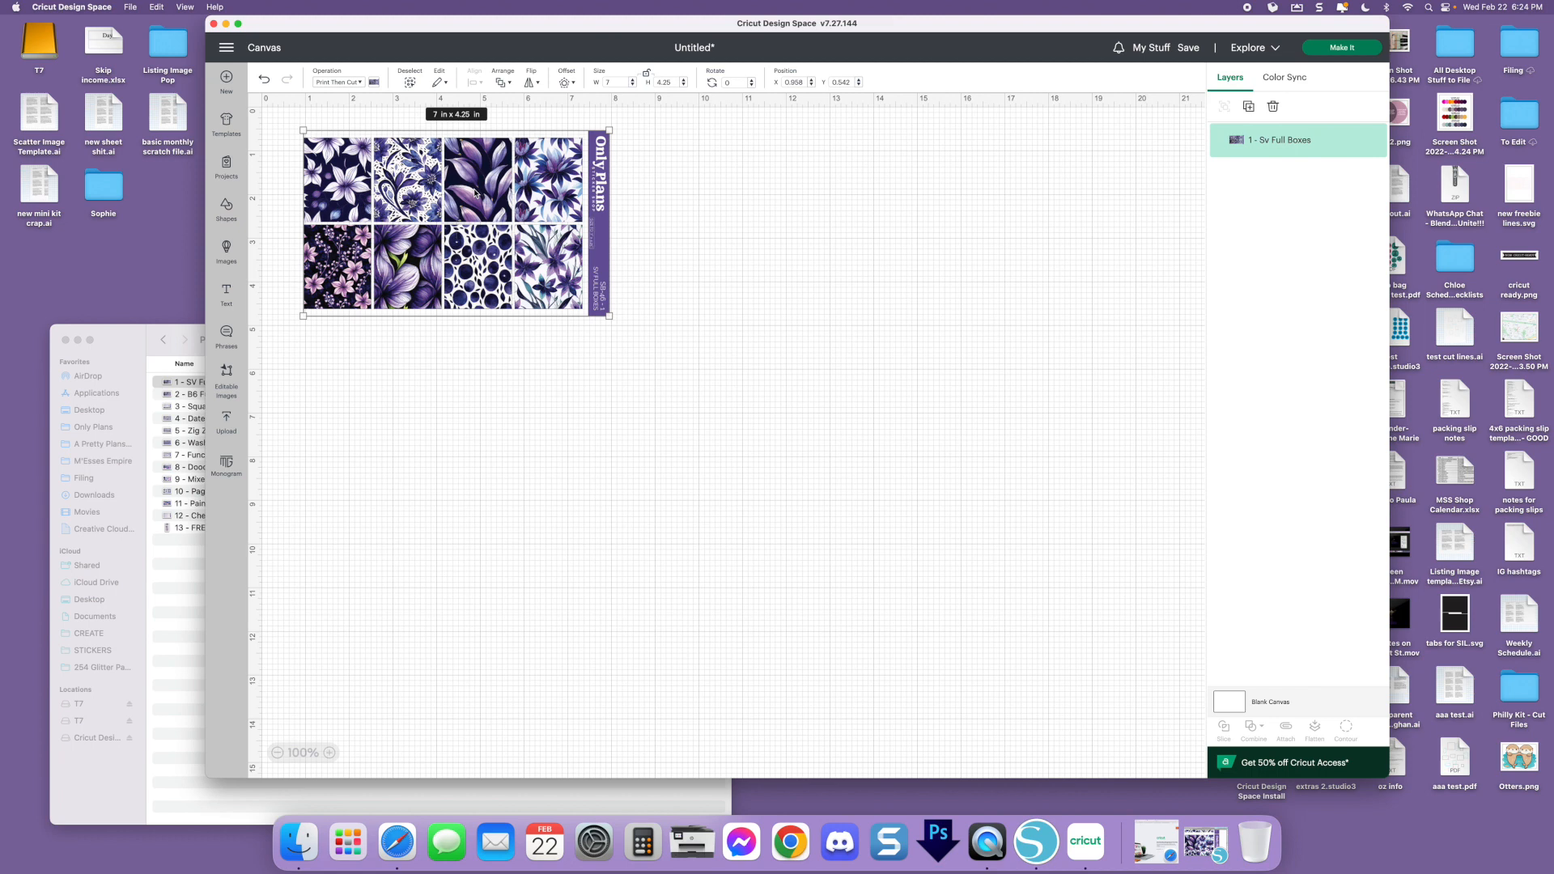
click(690, 435)
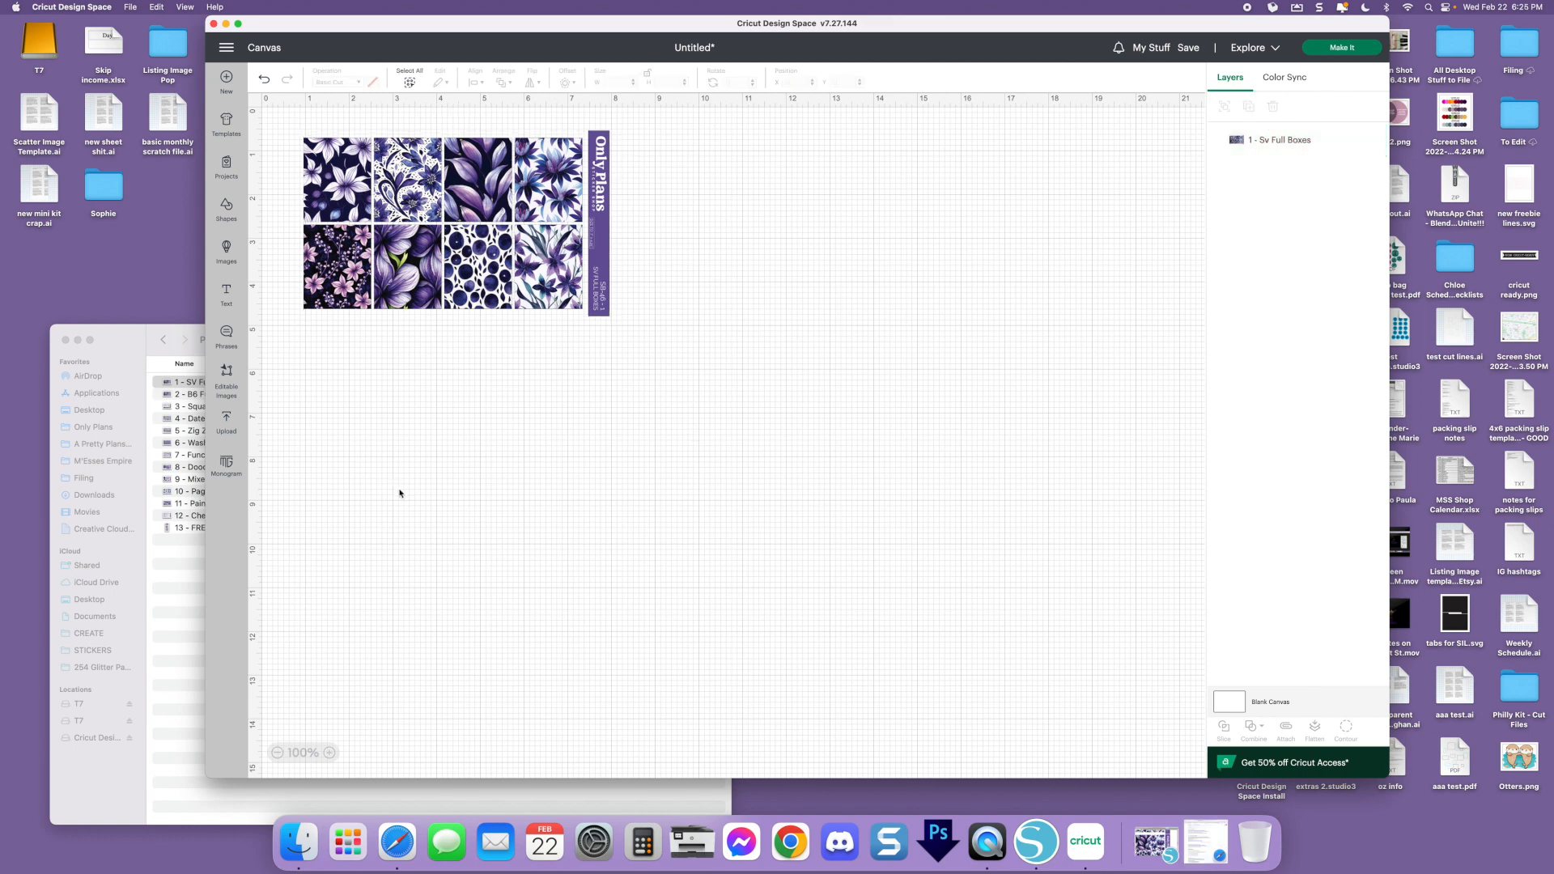
Add a free square shape and move it off the sticker sheet onto an empty area of the canvas
click(397, 842)
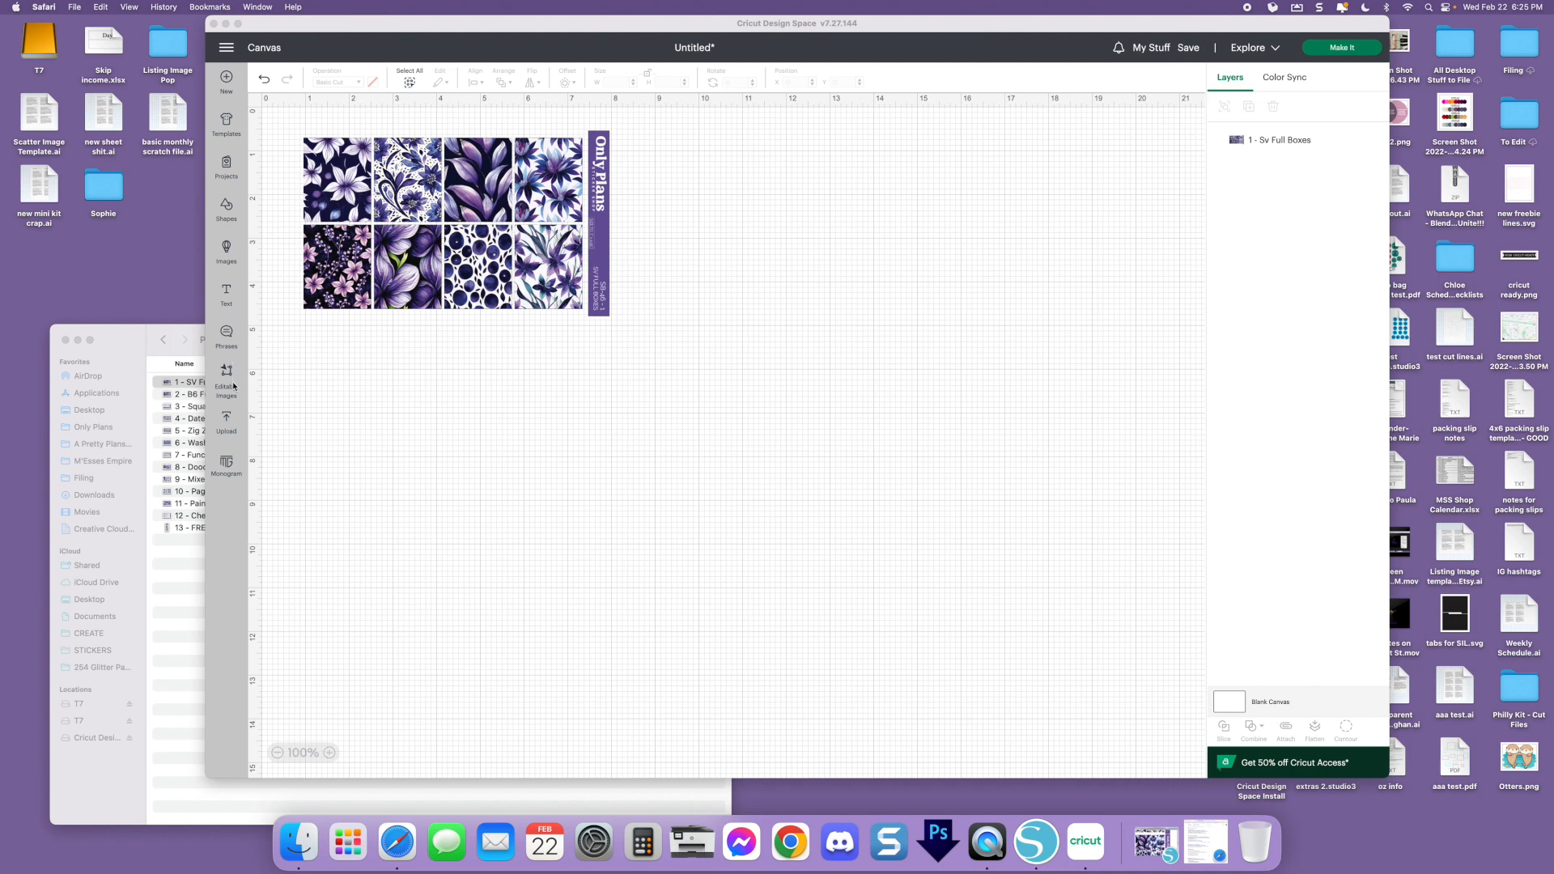
click(229, 264)
click(226, 208)
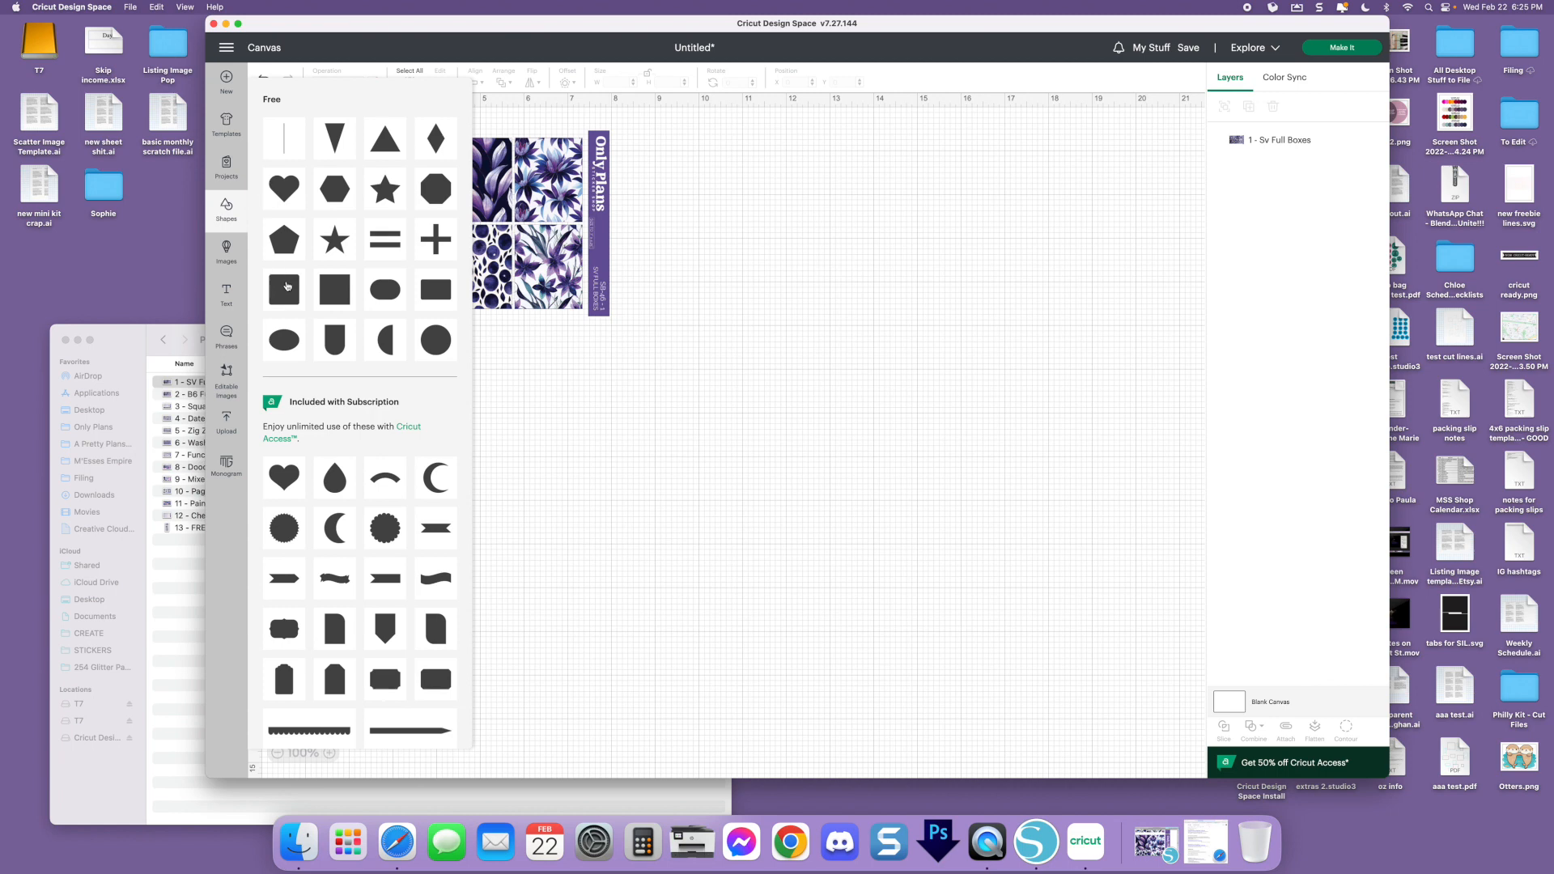
click(338, 293)
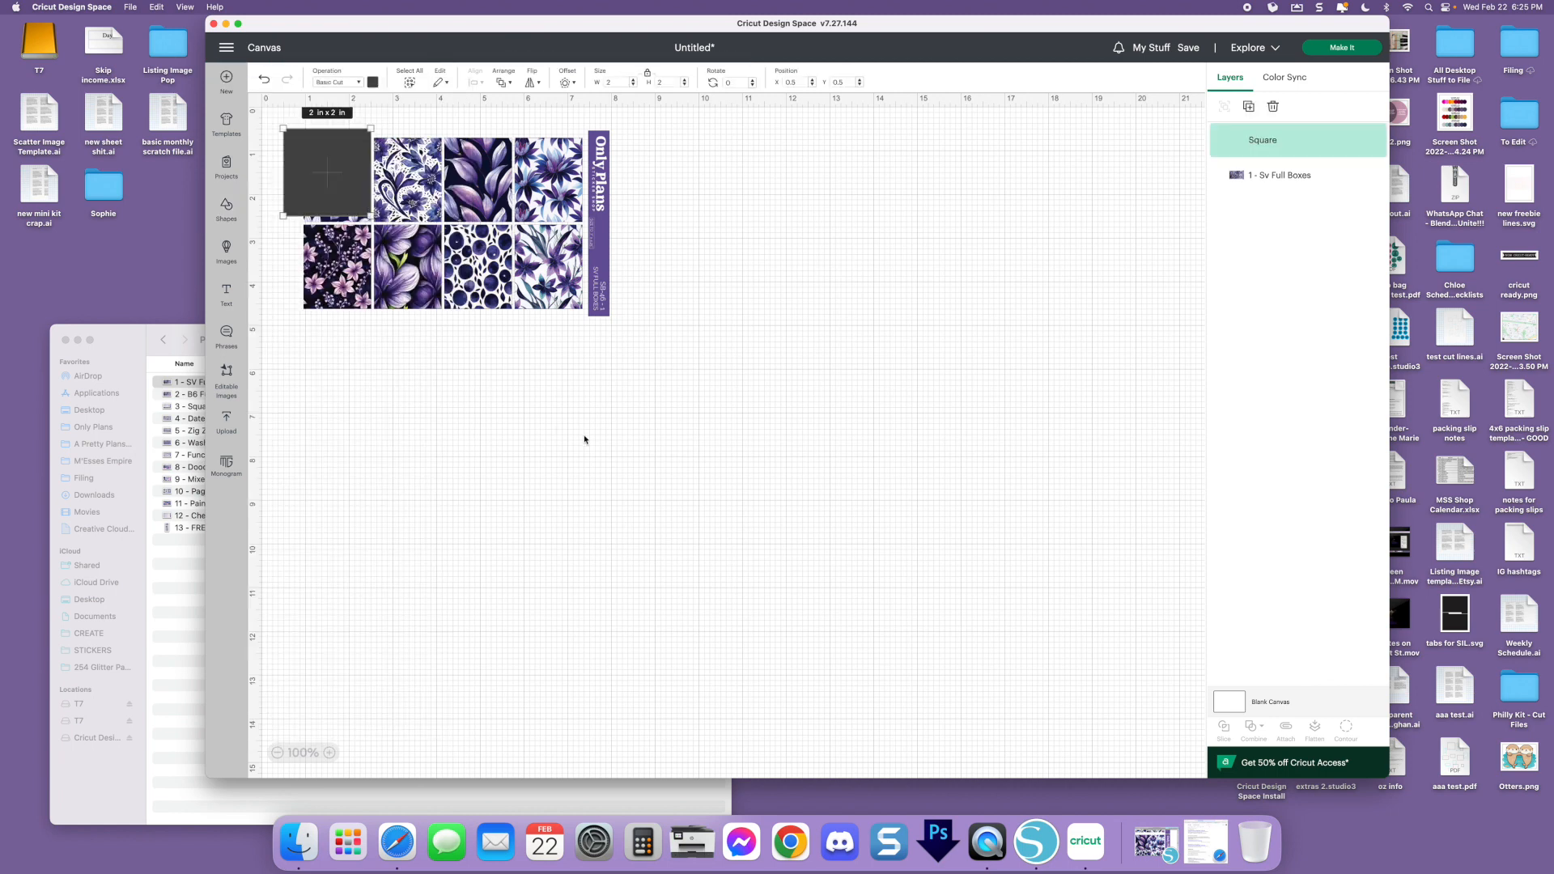
drag(323, 170, 727, 298)
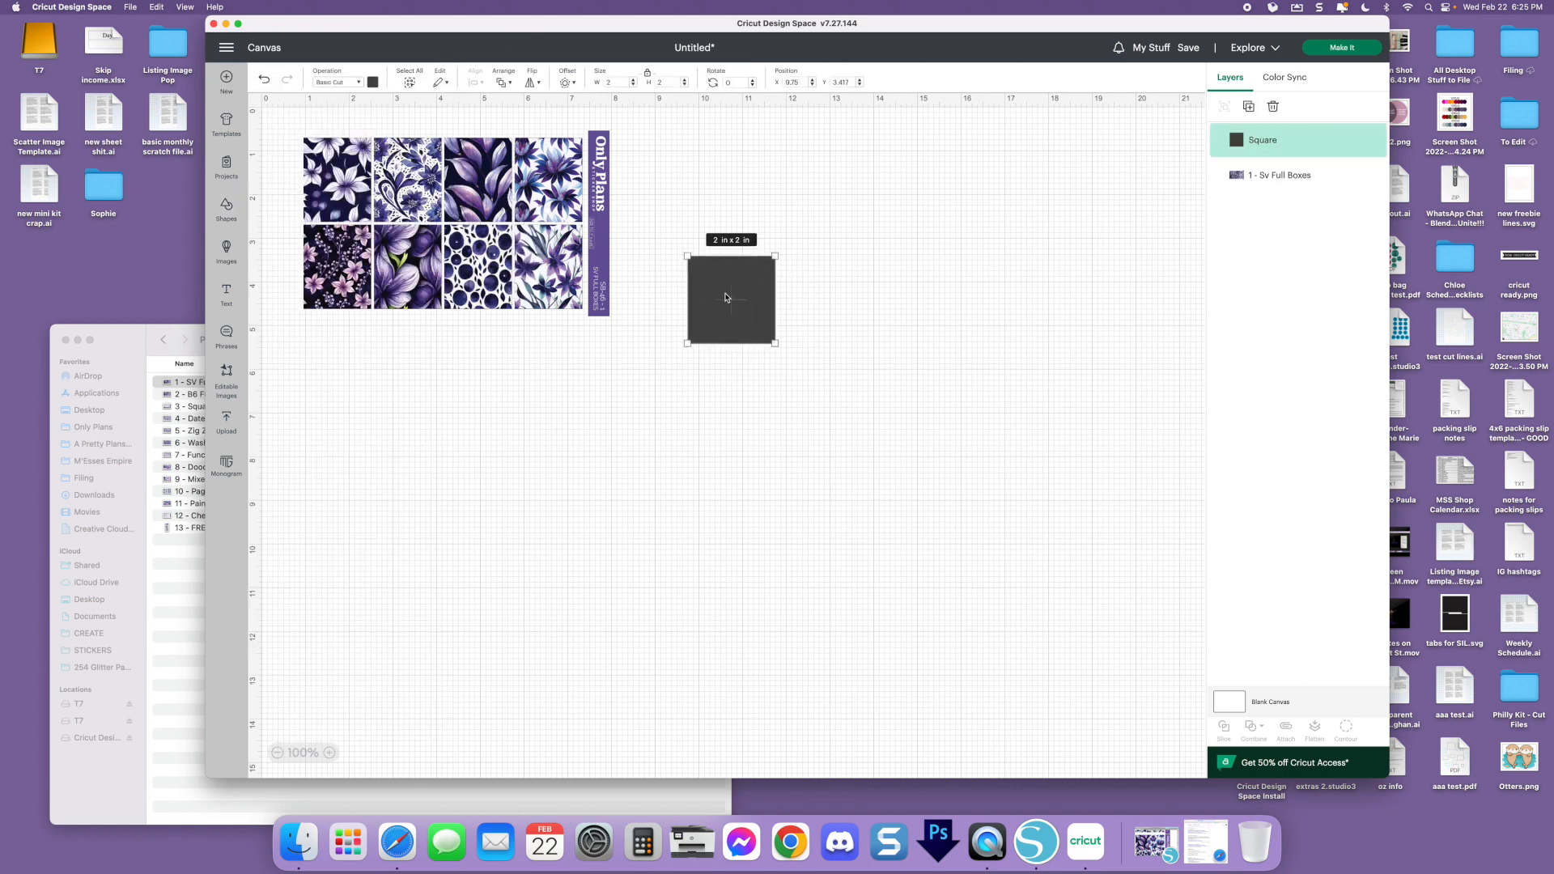
Resize the square to 6.75 in wide by 9.25 in high and place it beside the sticker sheet
click(621, 82)
text(6.75)
key(Tab)
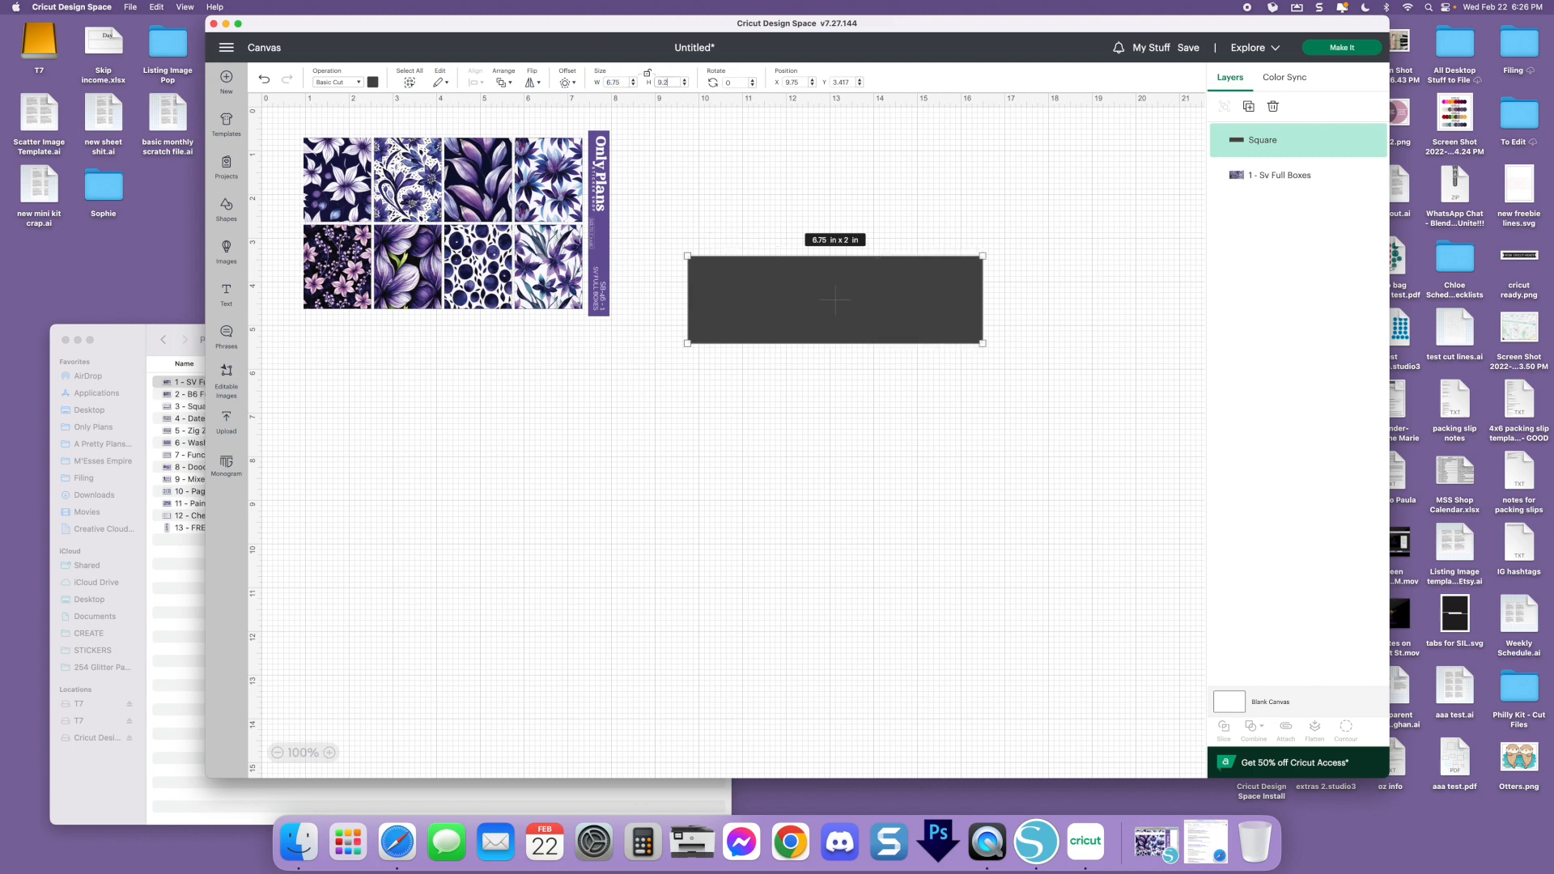
key(Return)
click(1135, 374)
click(875, 392)
drag(874, 392, 826, 273)
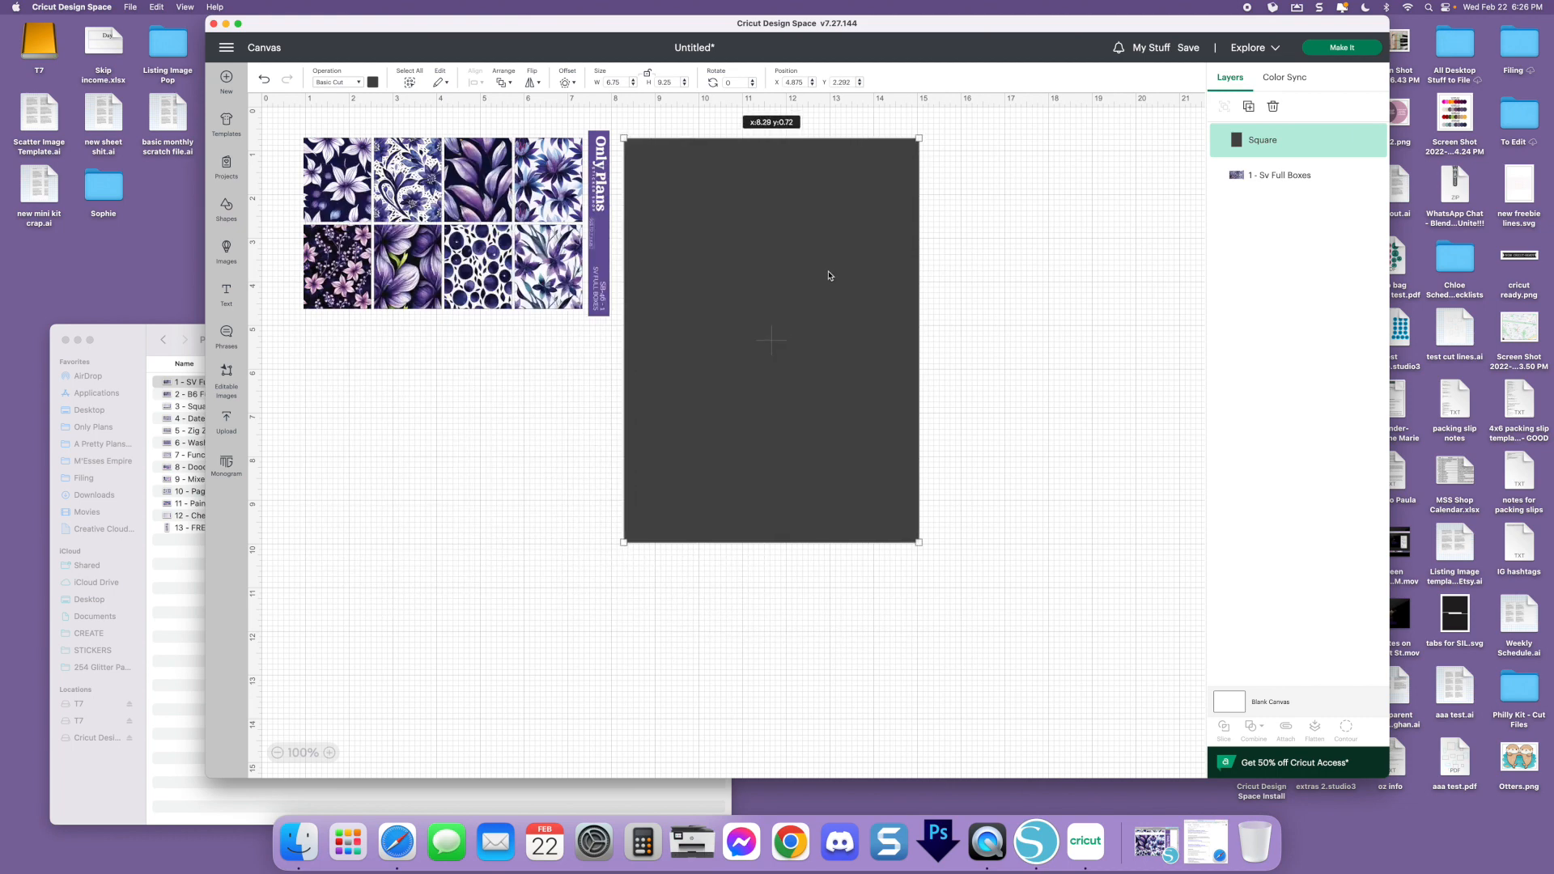
Send the dark rectangle to the back, behind the SV Full Boxes sheet, and deselect it
right_click(796, 267)
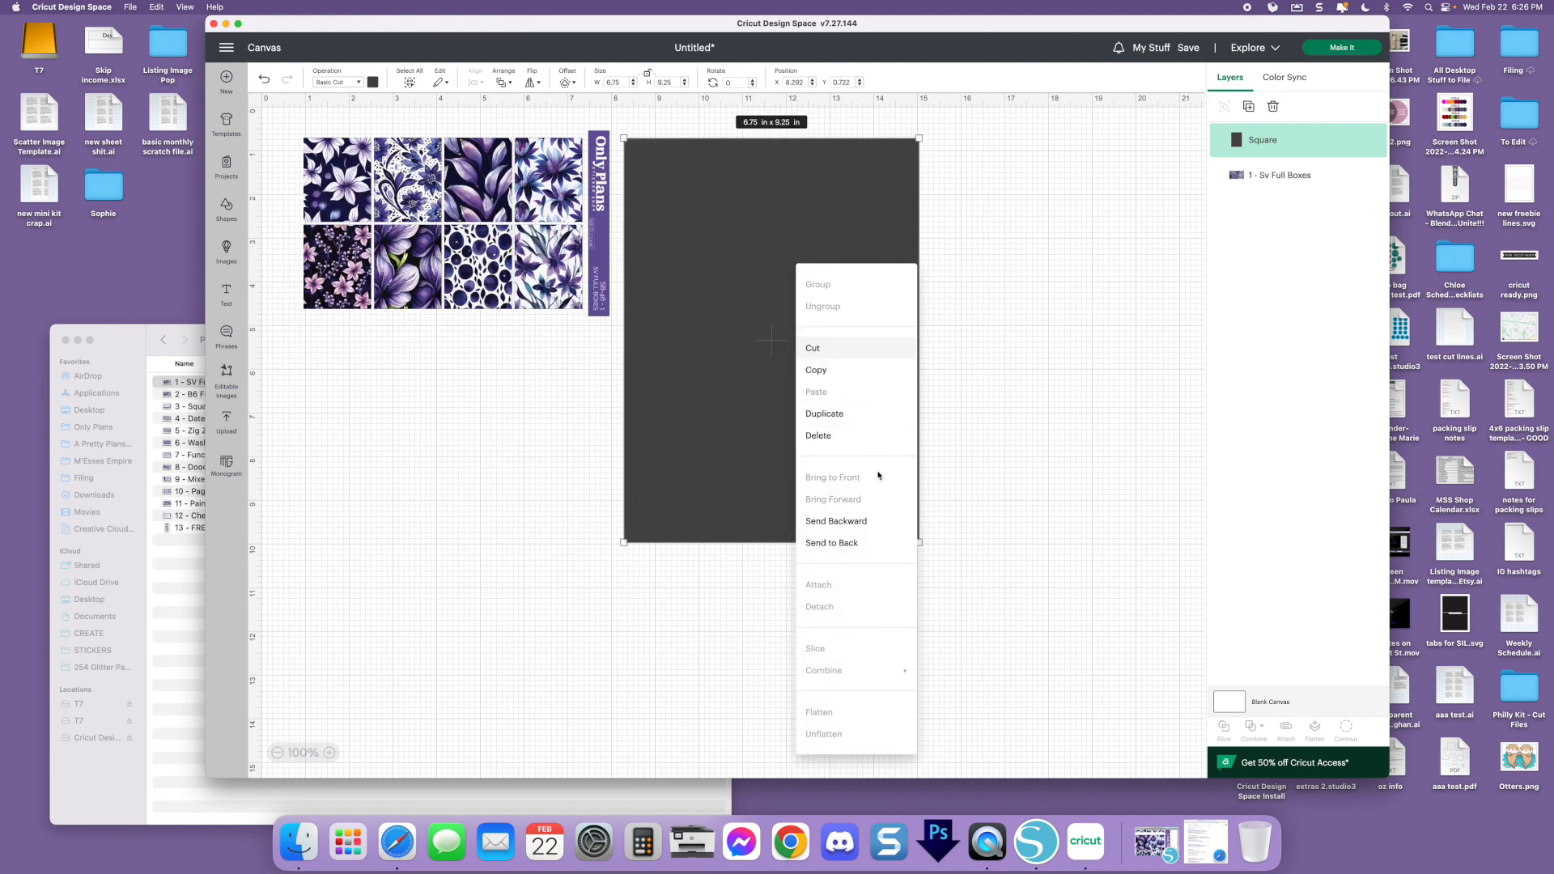
click(860, 543)
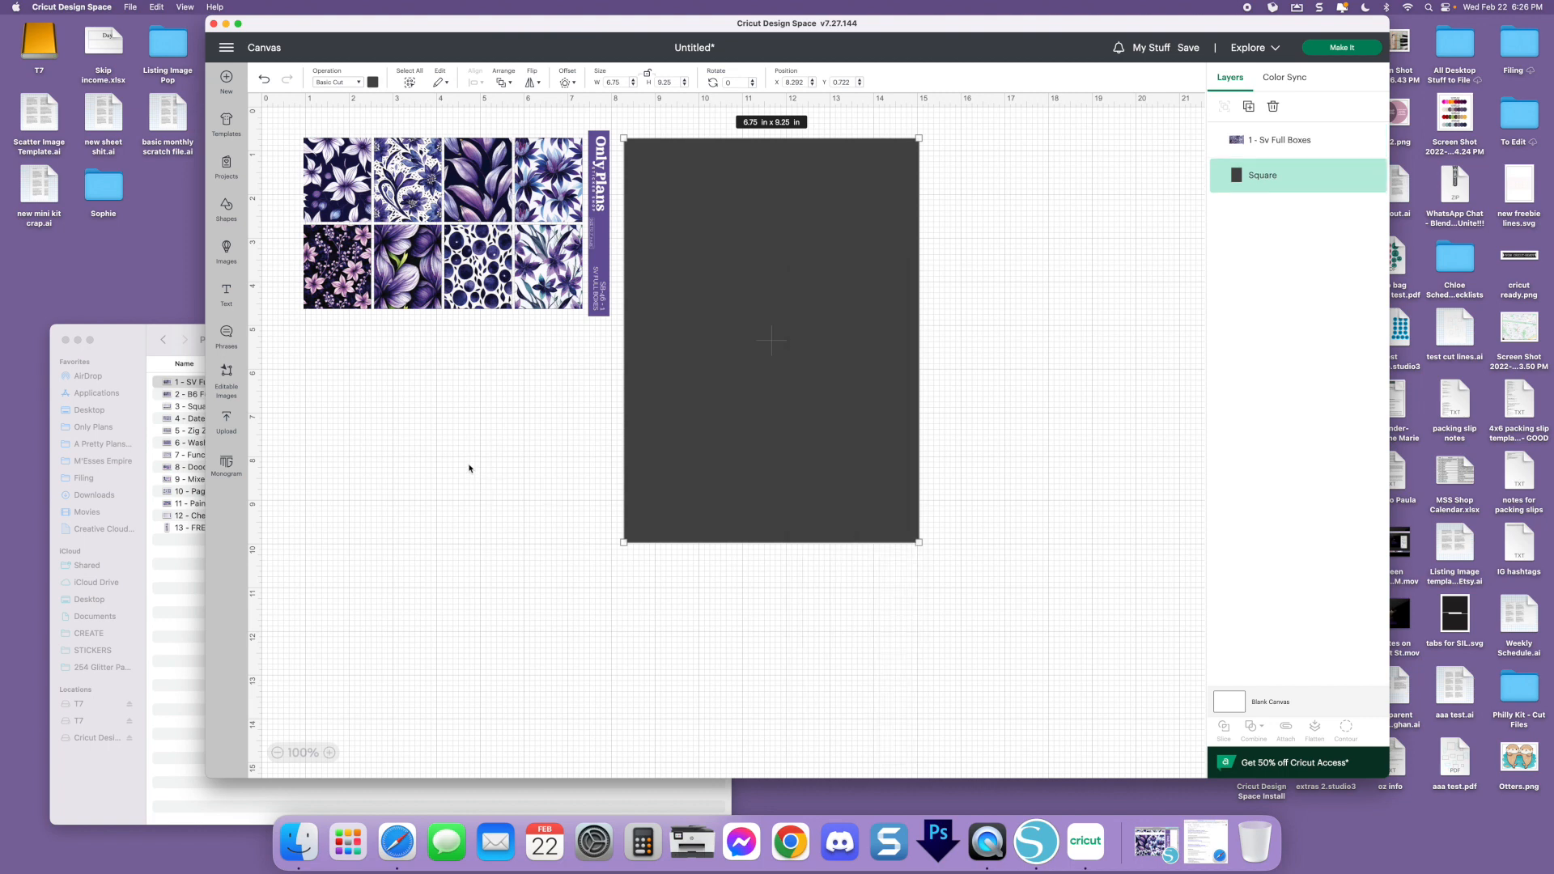
right_click(784, 362)
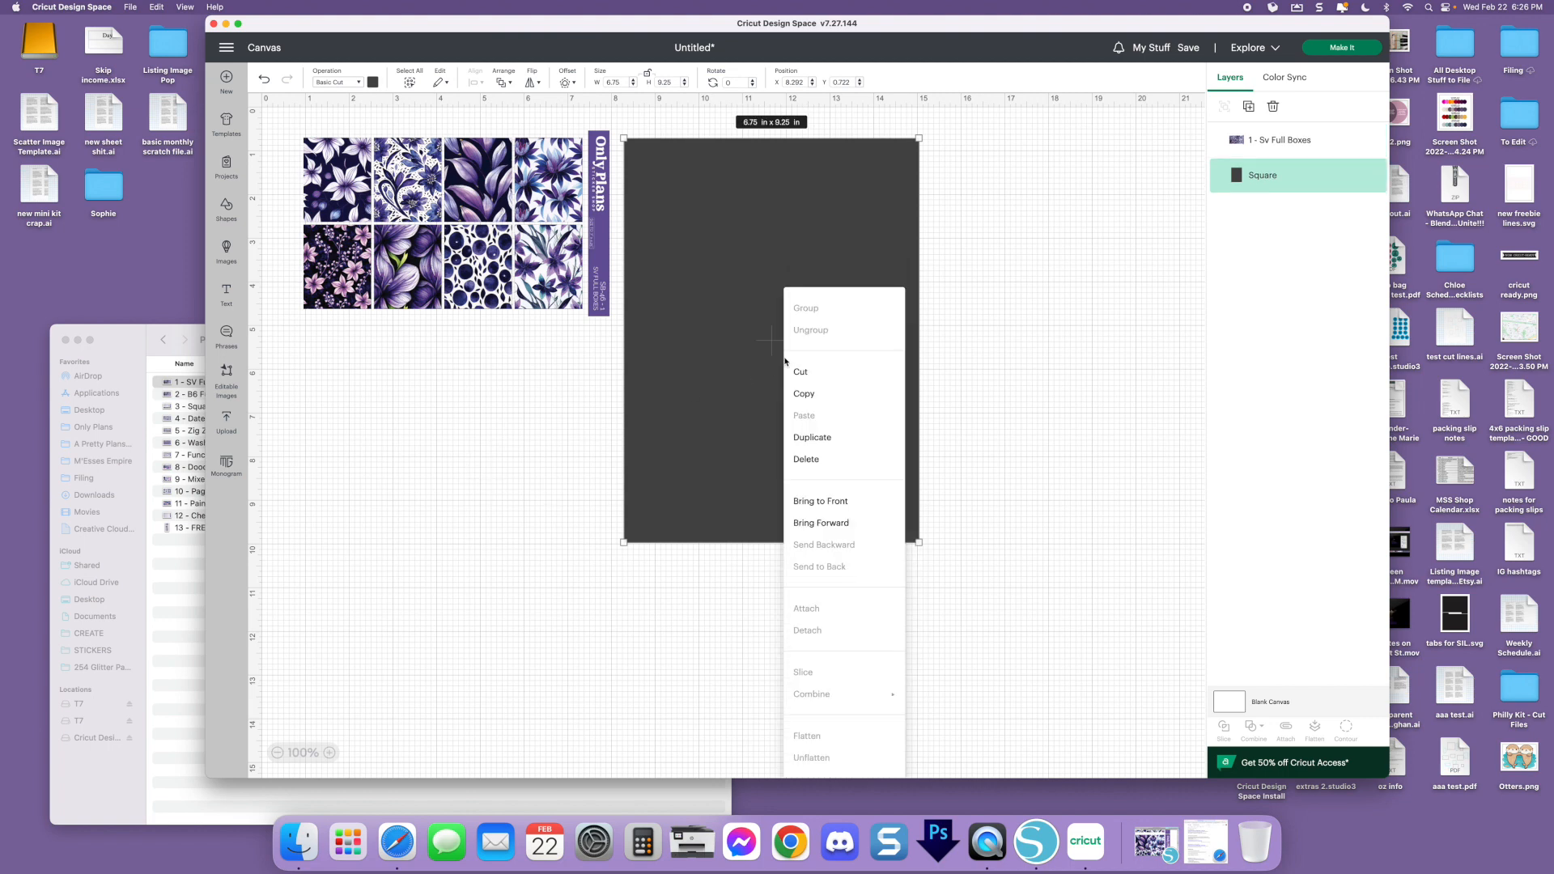
click(1061, 375)
click(1061, 375)
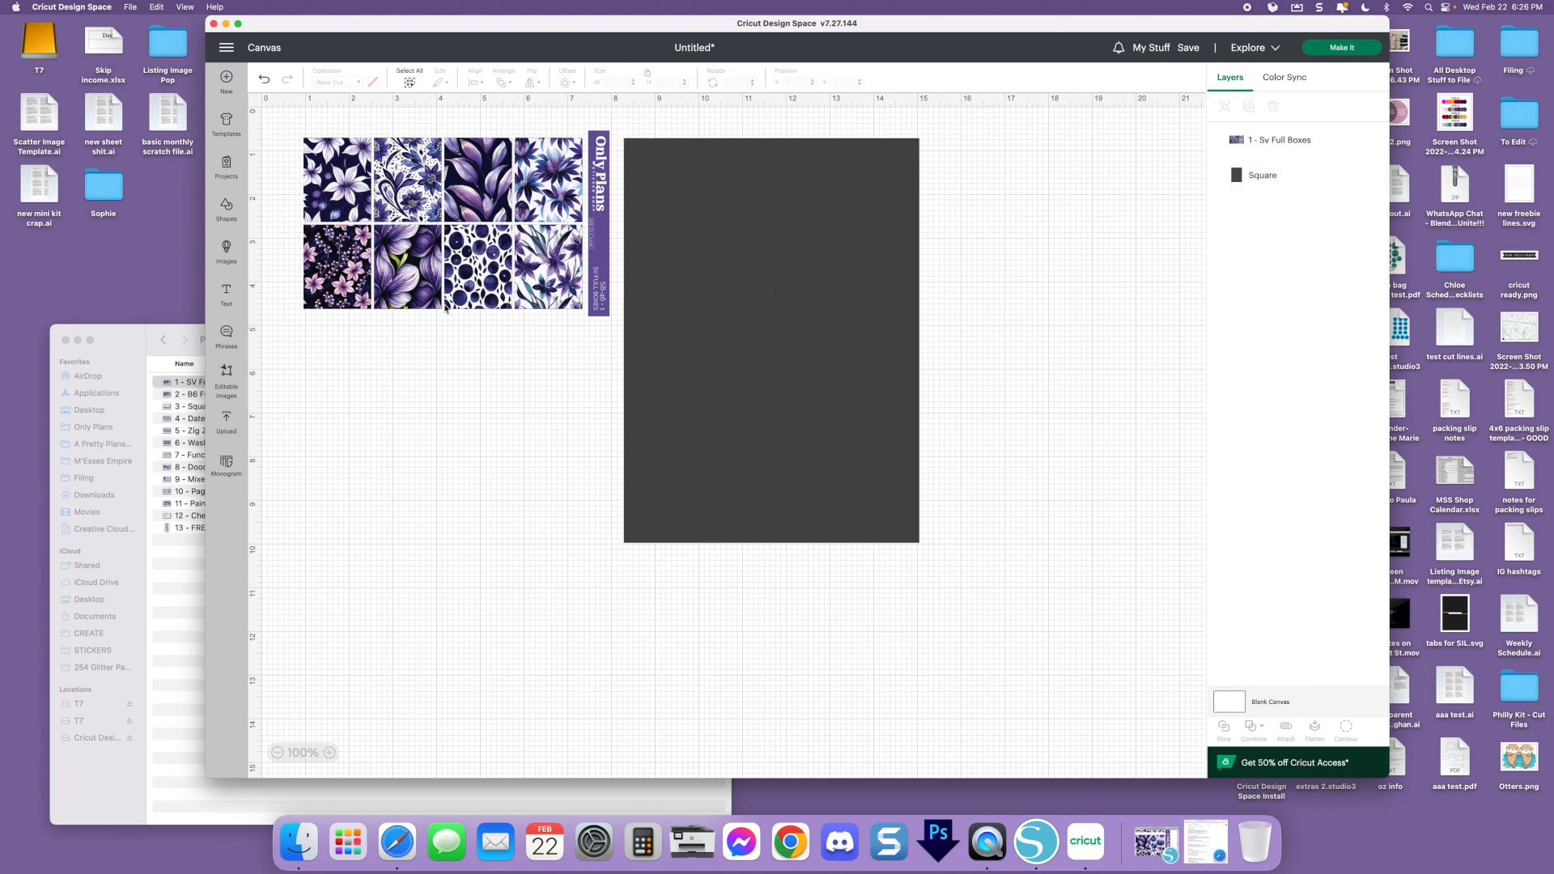
Move the SV Full Boxes sheet onto the dark rectangle, rotate it to 270°, and position it along the rectangle's upper-left area
drag(470, 252, 740, 285)
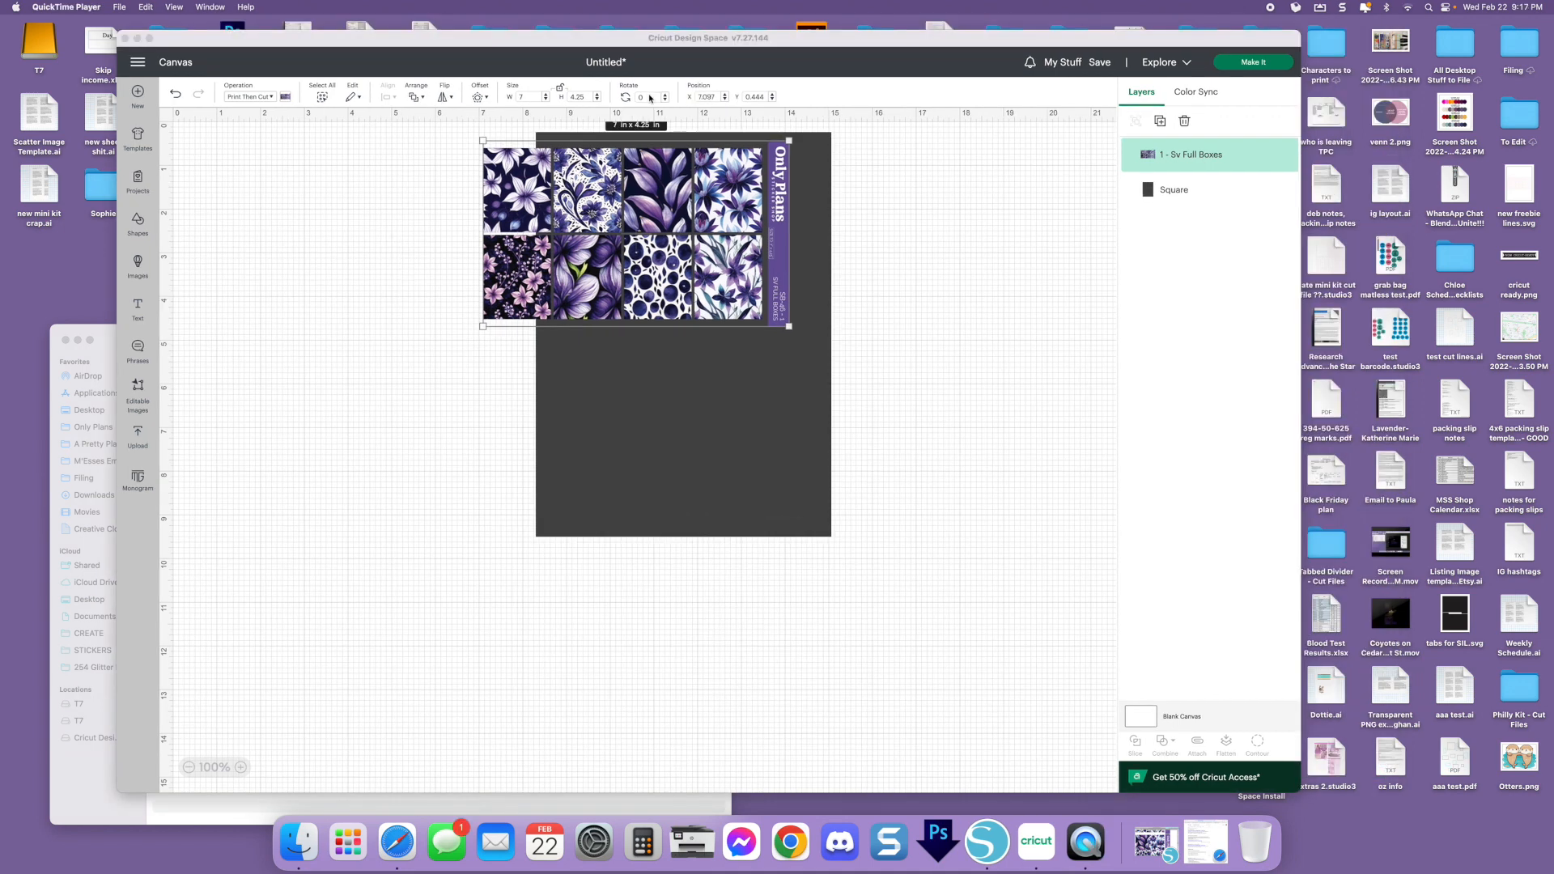
click(650, 98)
click(645, 97)
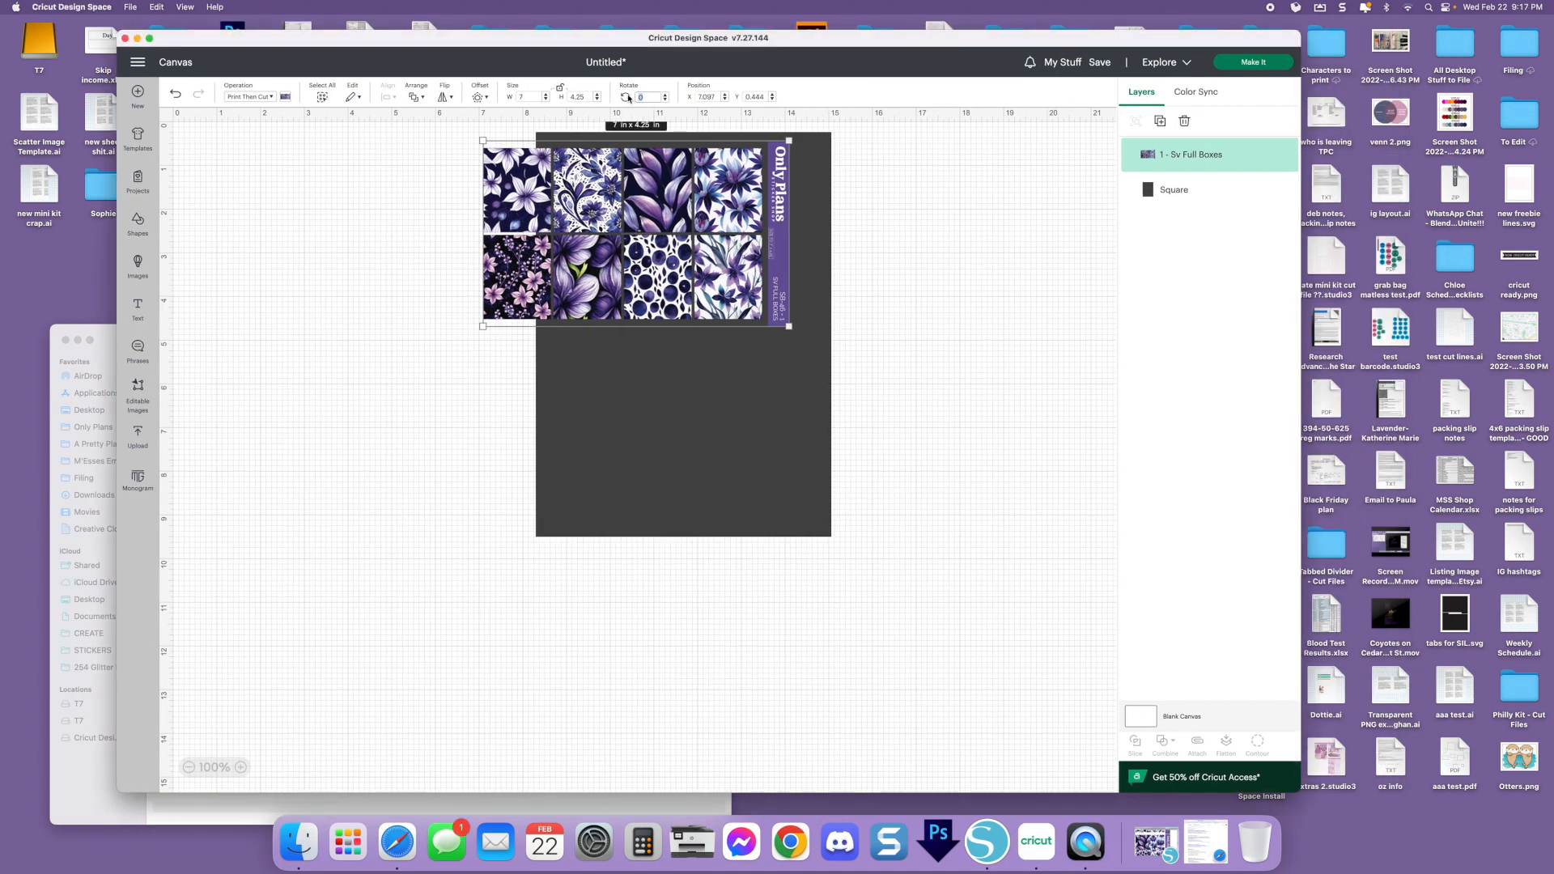
click(636, 162)
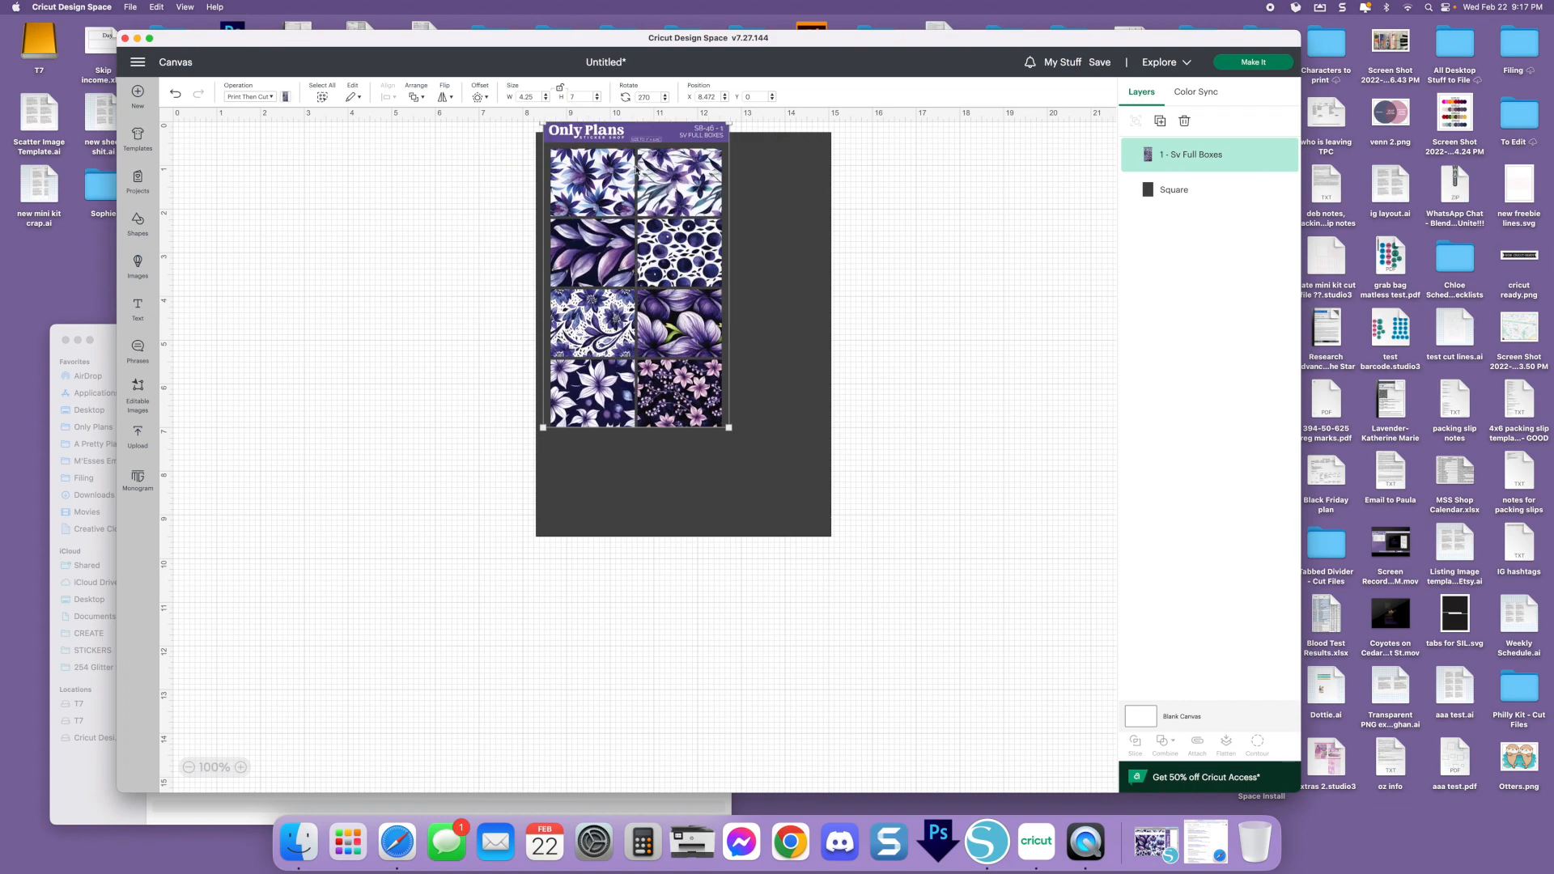
Align the SV Full Boxes sheet with the upper-left corner of the dark rectangle and deselect it
drag(651, 134, 644, 153)
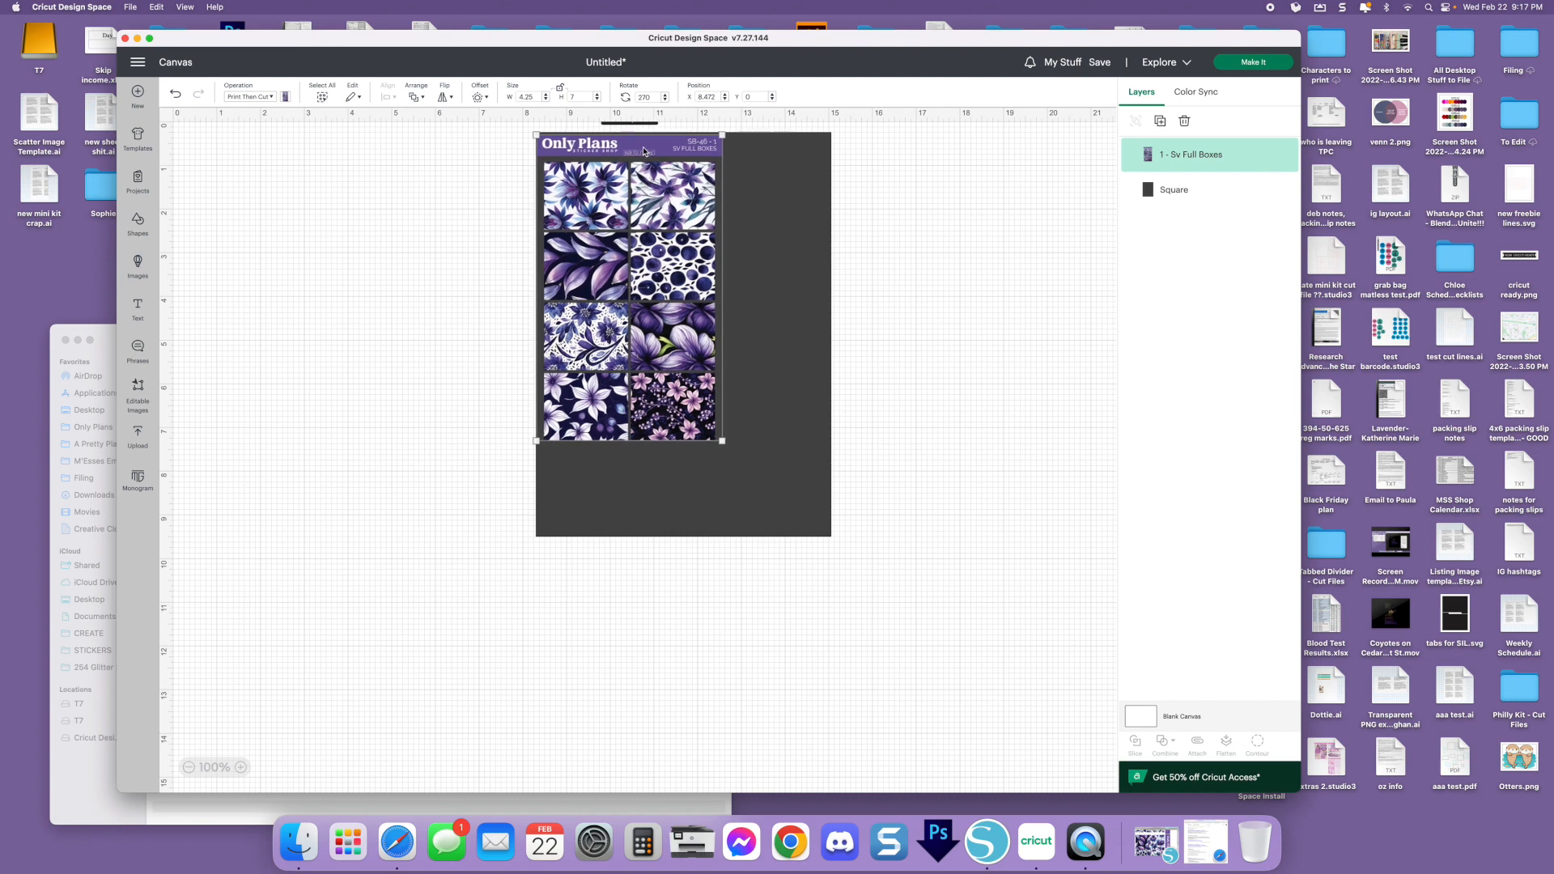
click(873, 192)
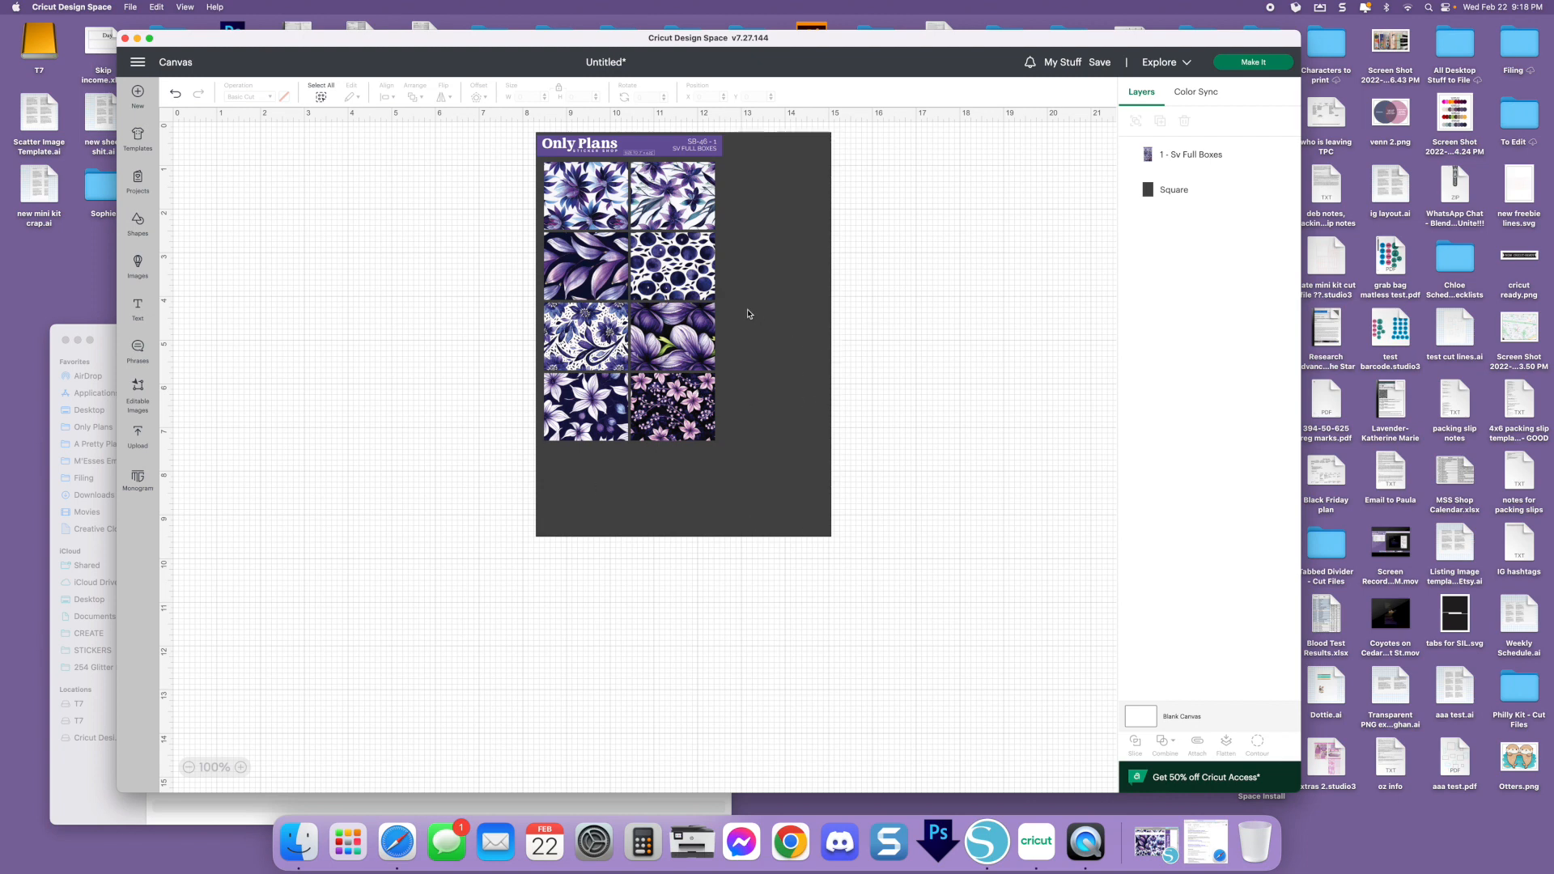
click(693, 305)
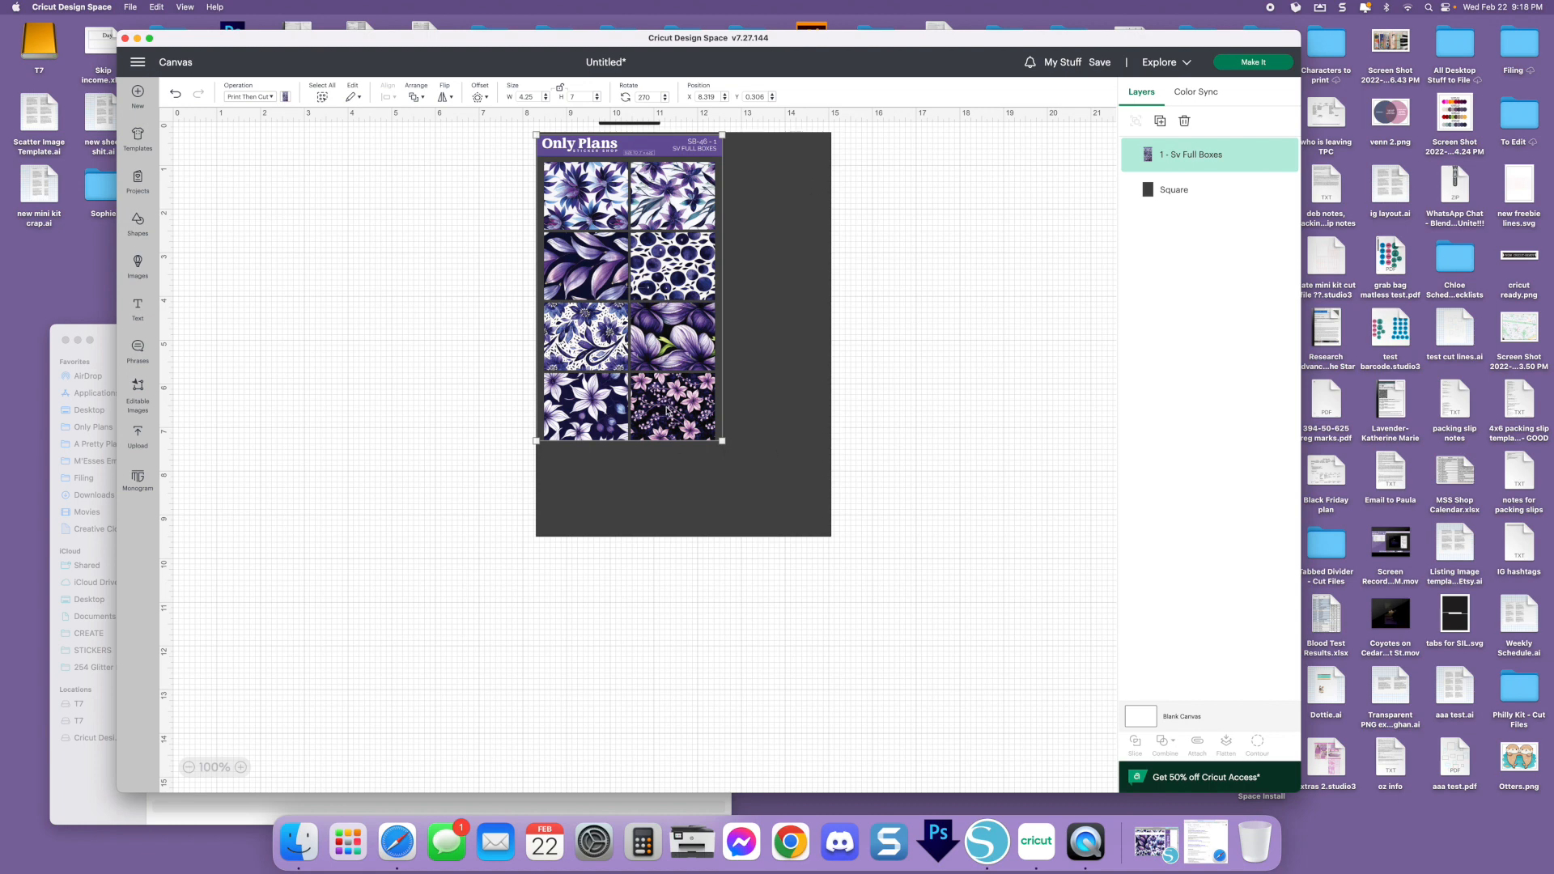
click(951, 269)
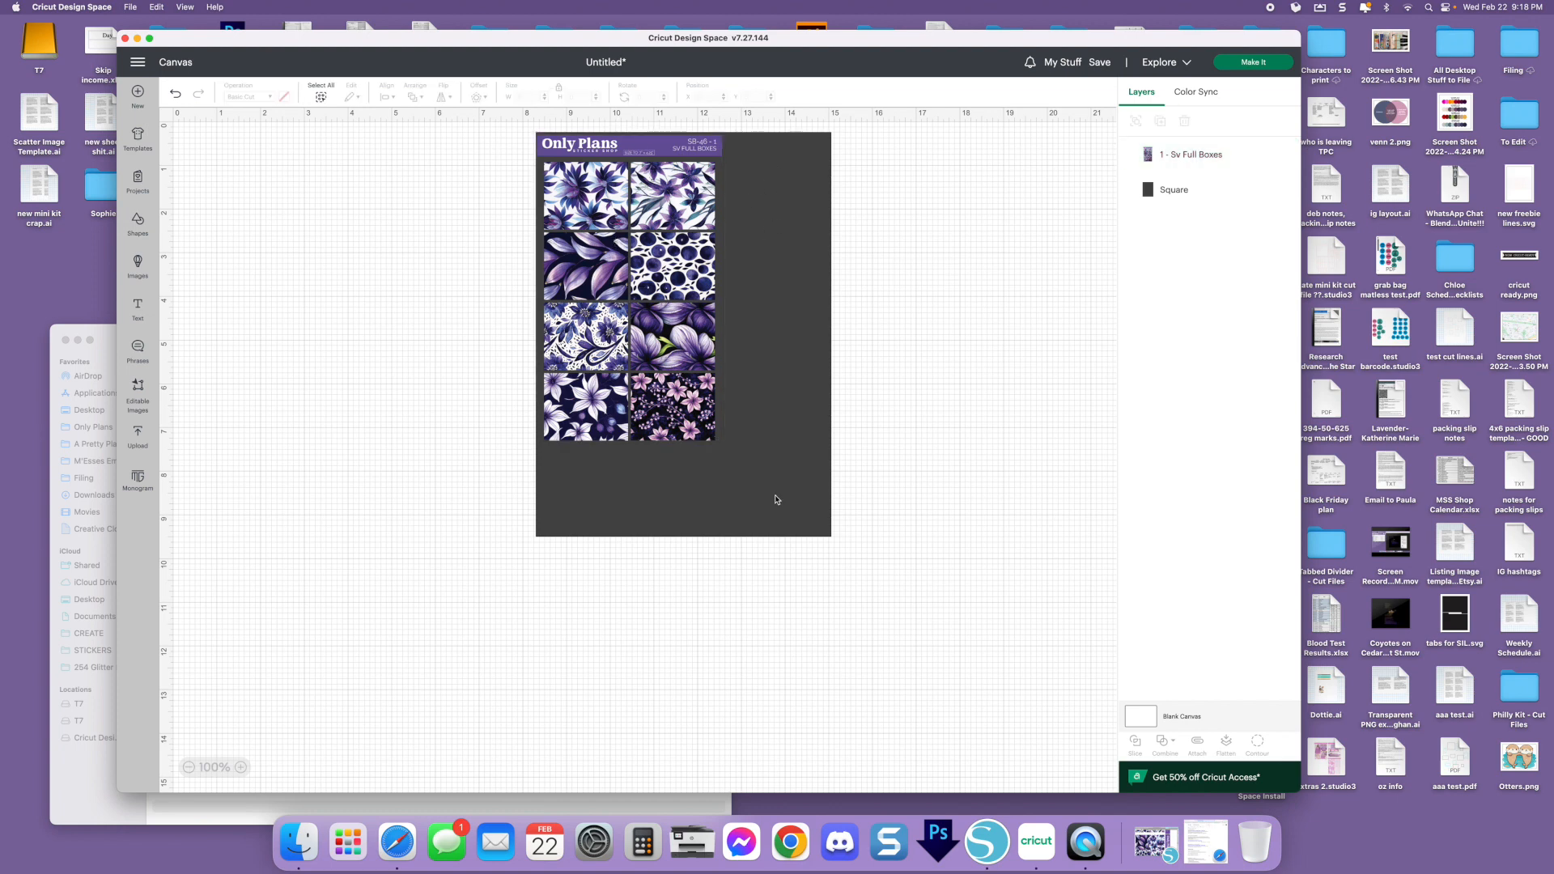
Examine the Print Then Cut and Basic Cut mats in the mat preview and return to the canvas
click(1252, 65)
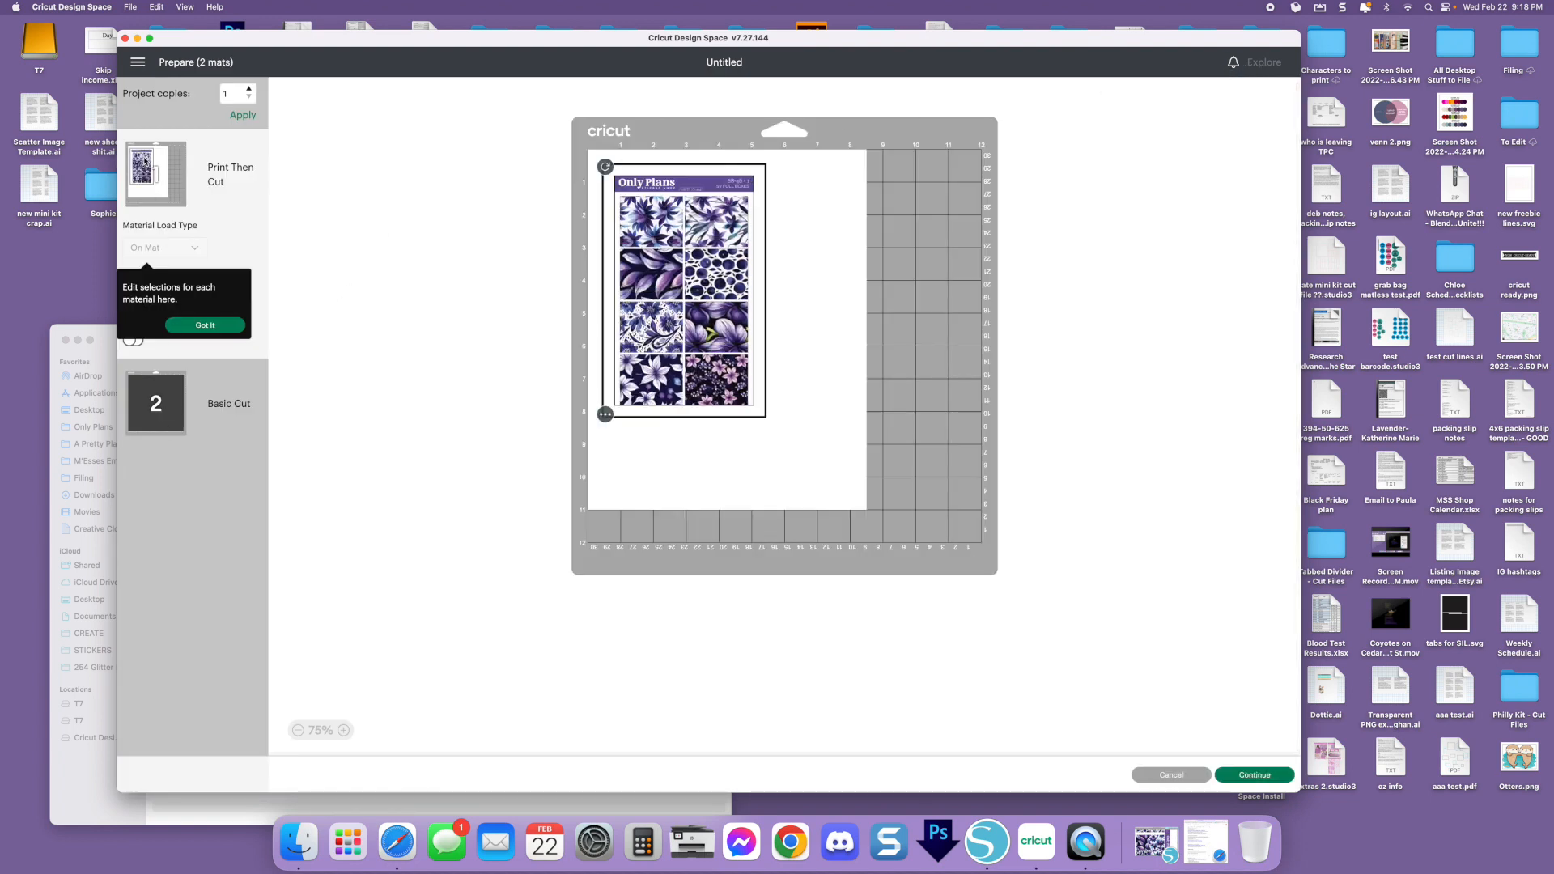
click(162, 418)
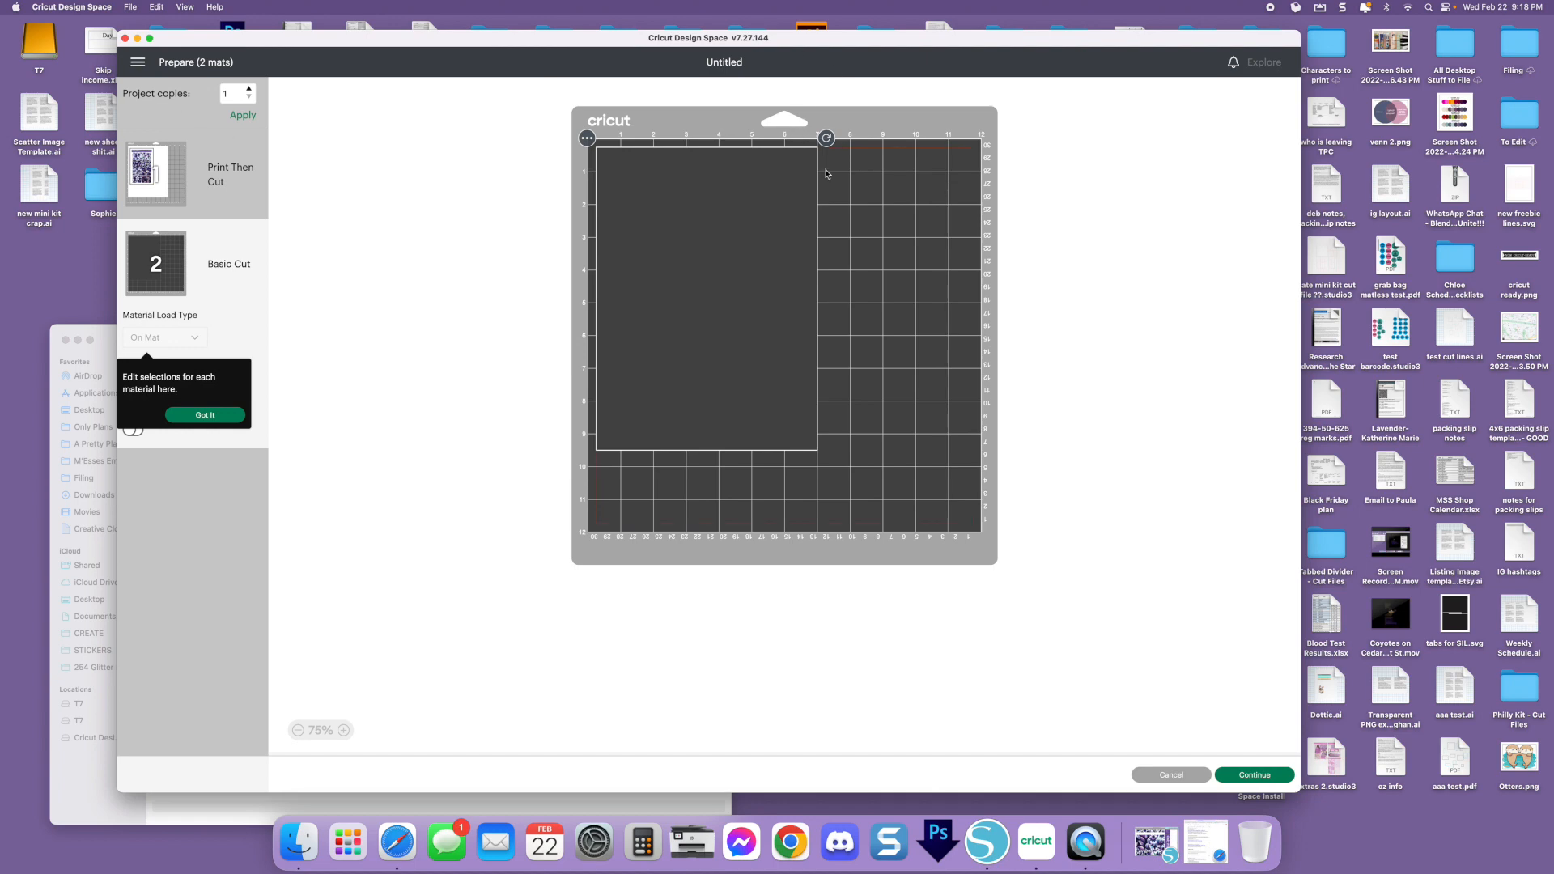
click(150, 161)
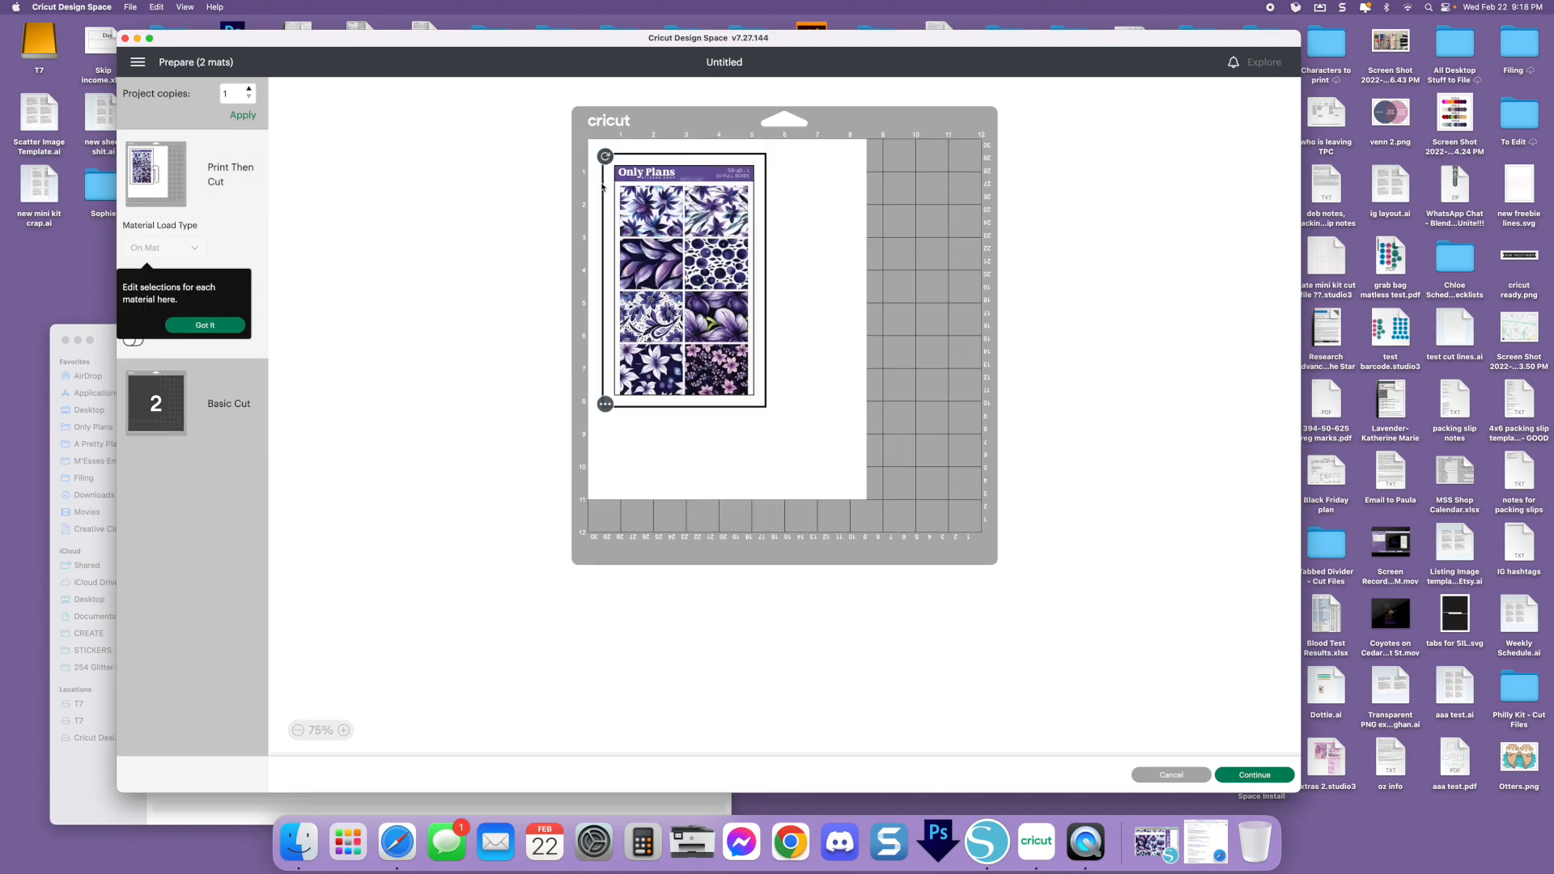
click(1172, 775)
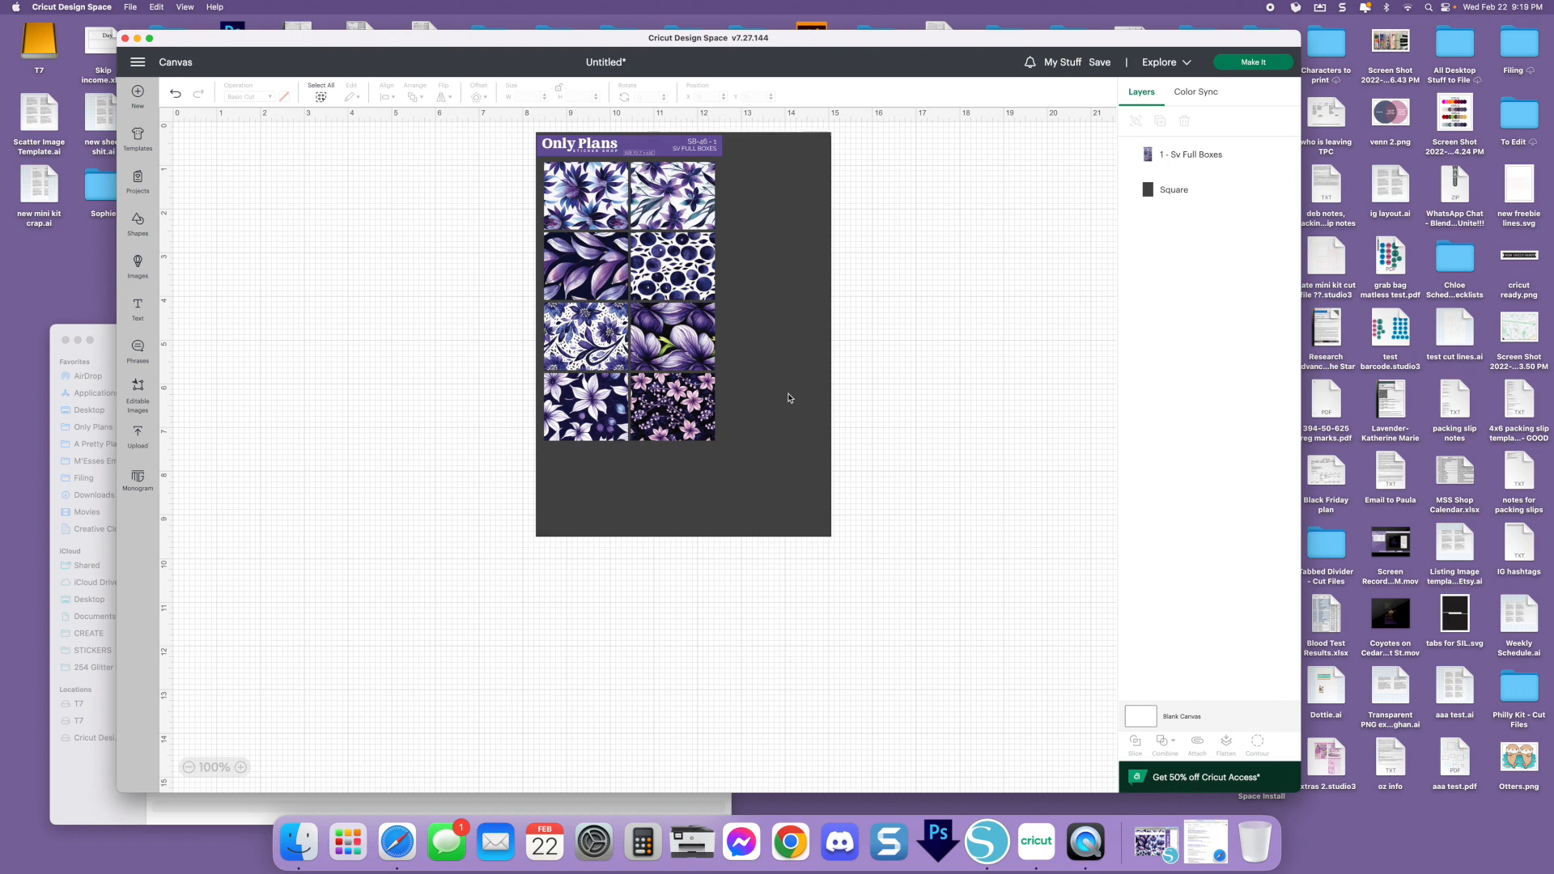
Delete the dark 6.75 x 9.25 in rectangle and shift the SV Full Boxes sheet left on the canvas
click(241, 767)
click(241, 767)
click(241, 767)
scroll(577, 555, up, 5)
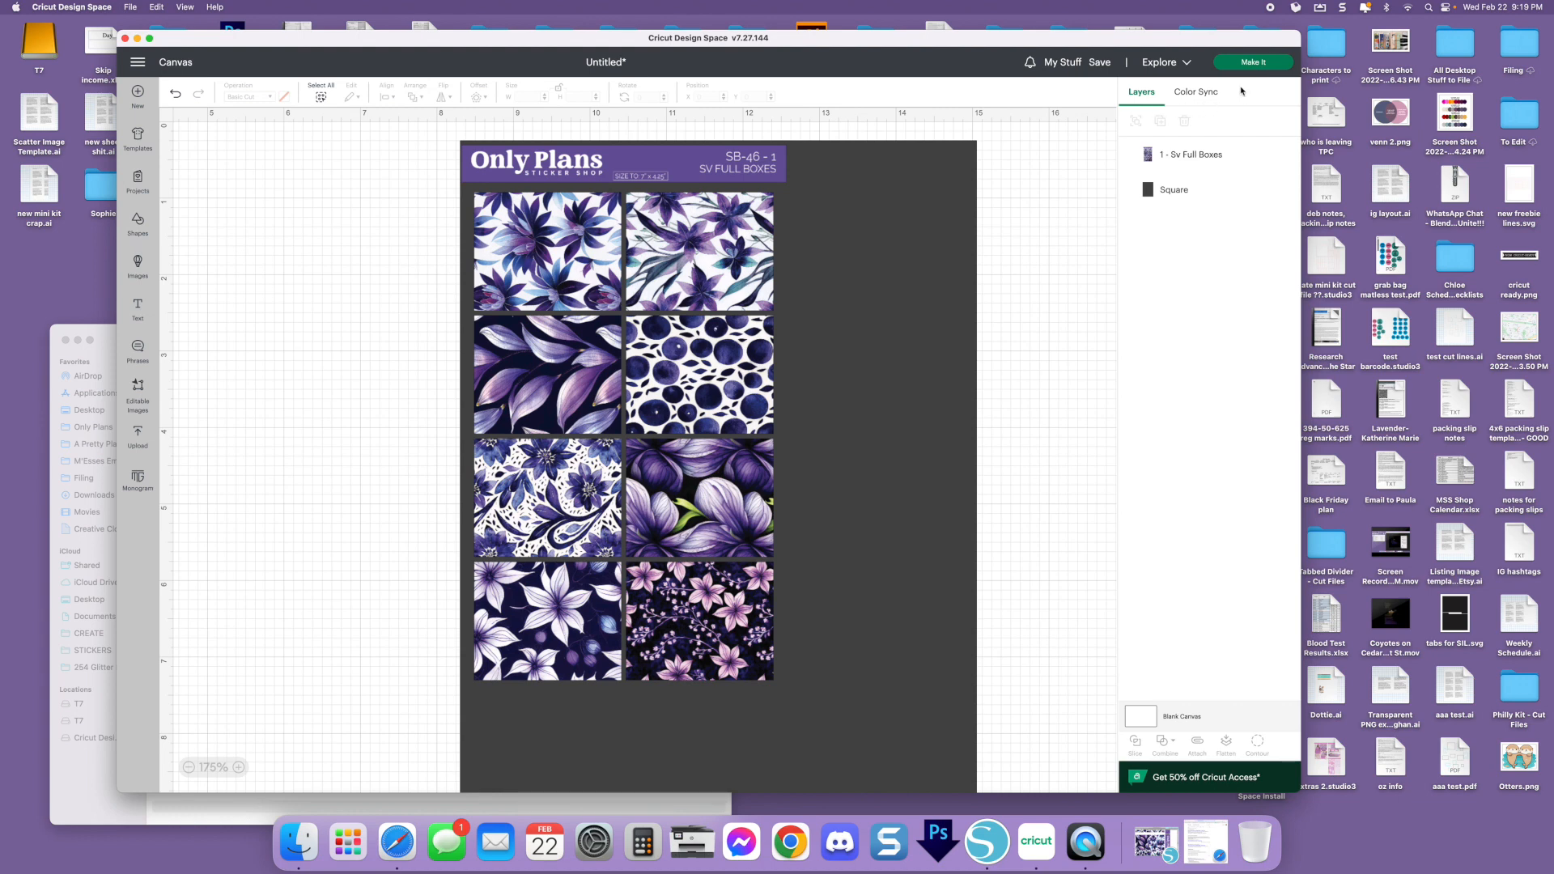
click(941, 194)
key(Delete)
drag(659, 161, 451, 156)
Examine the print setup and its Add Bleed option for the Print Then Cut mat, and cancel the job back to the canvas
click(1251, 63)
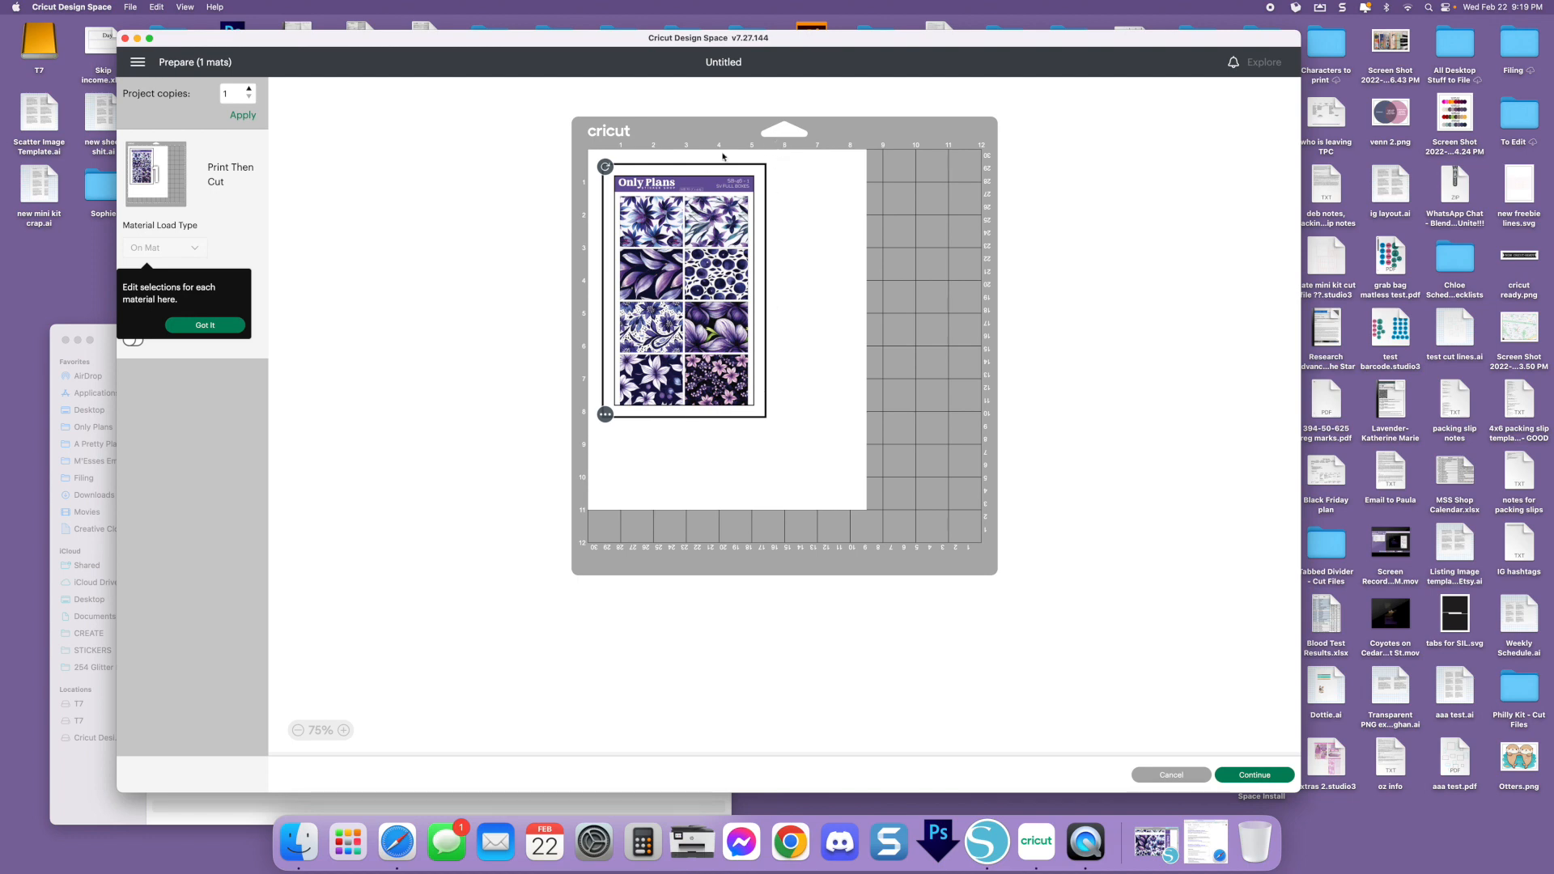
click(1251, 774)
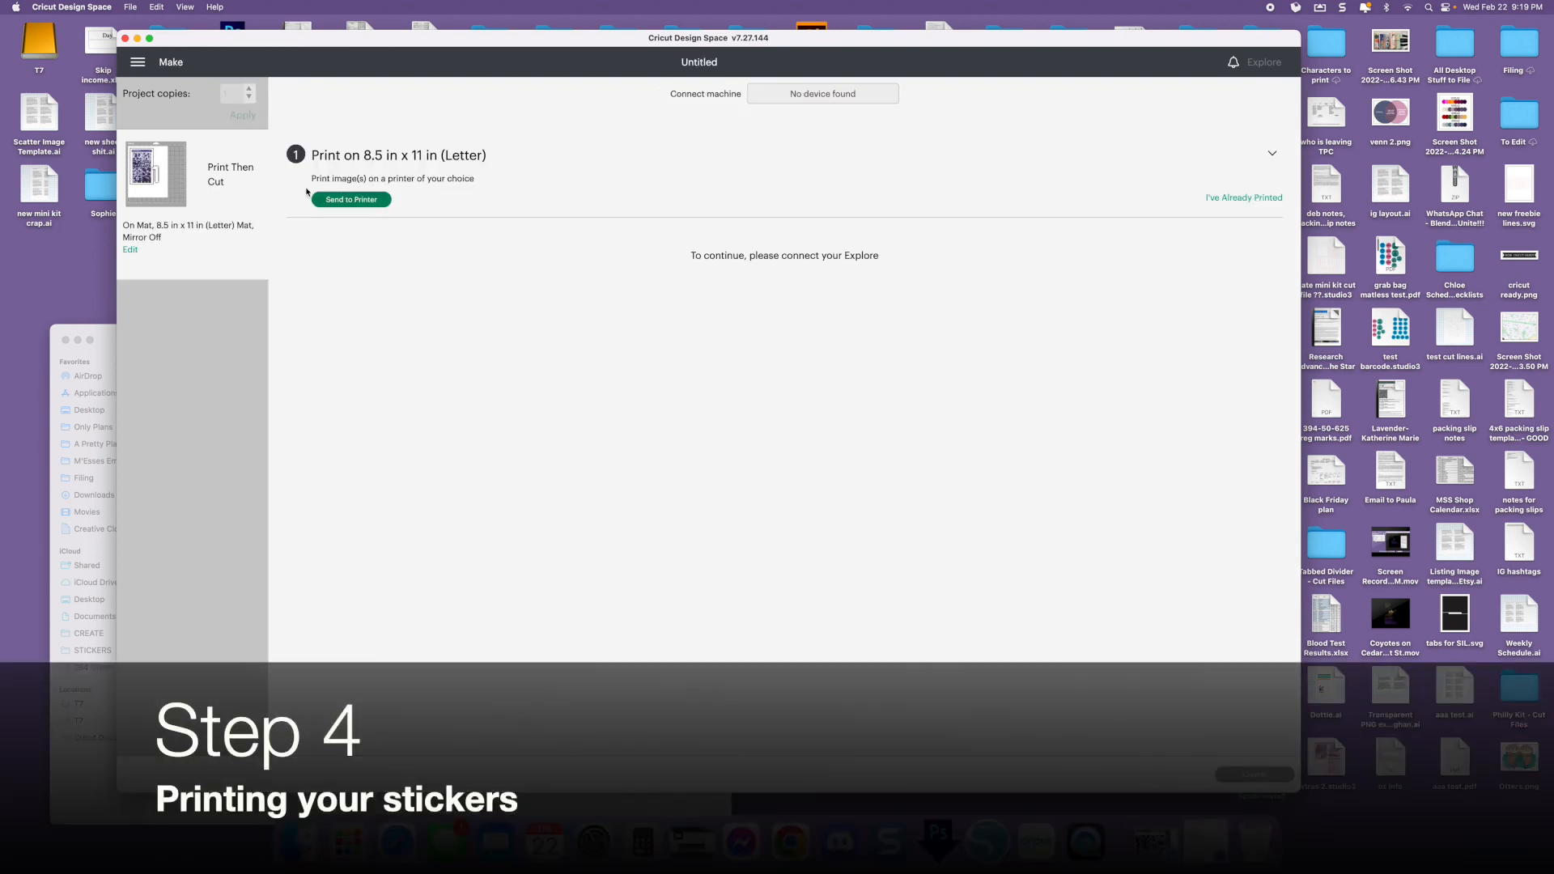
click(362, 199)
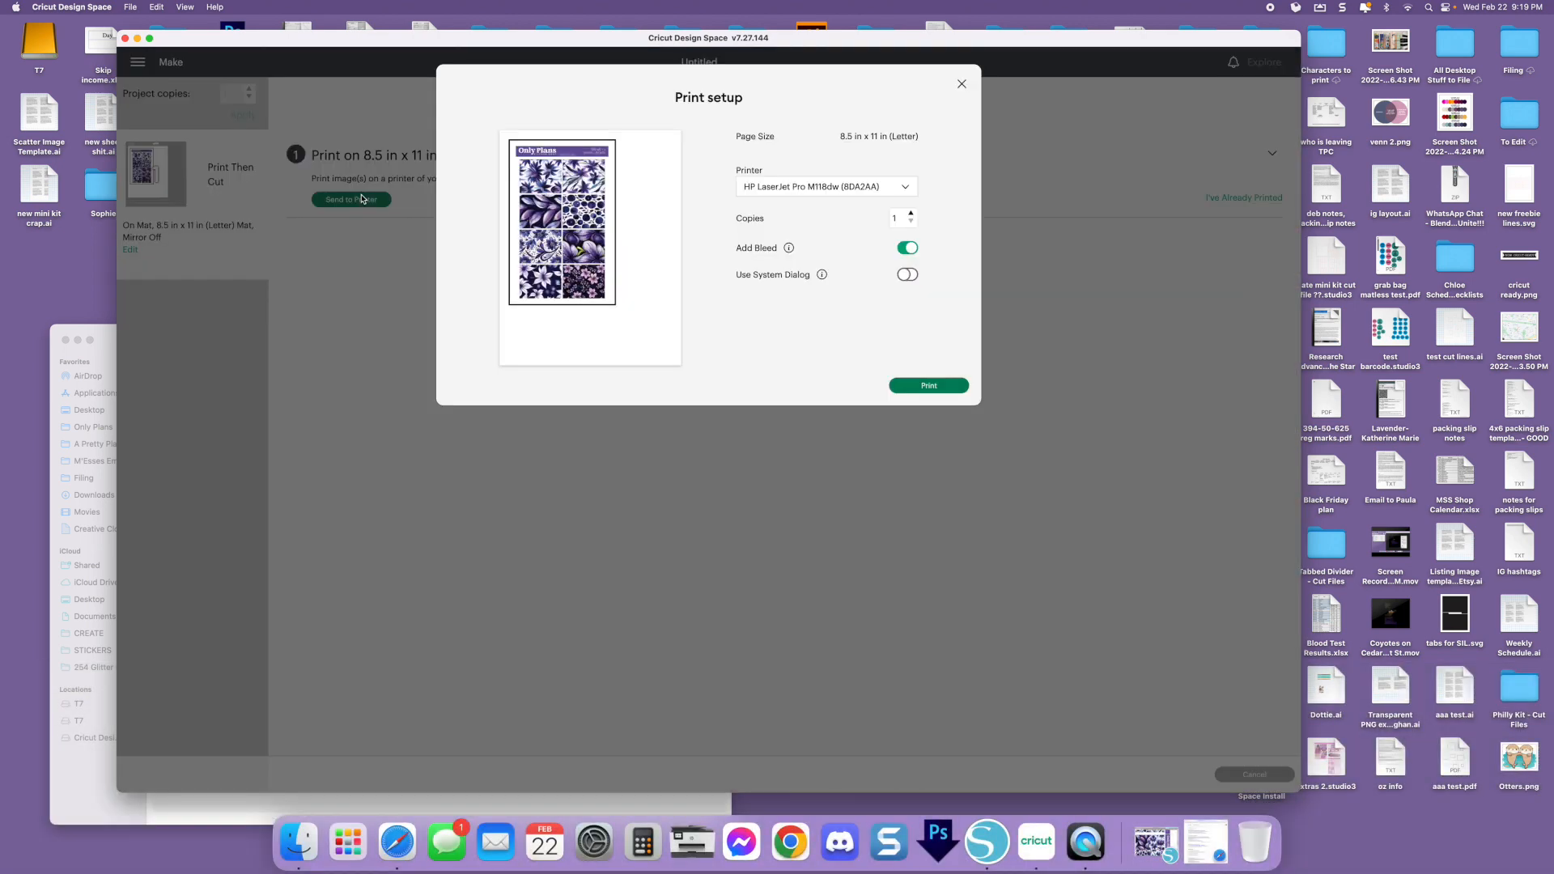
click(908, 248)
click(916, 251)
click(962, 87)
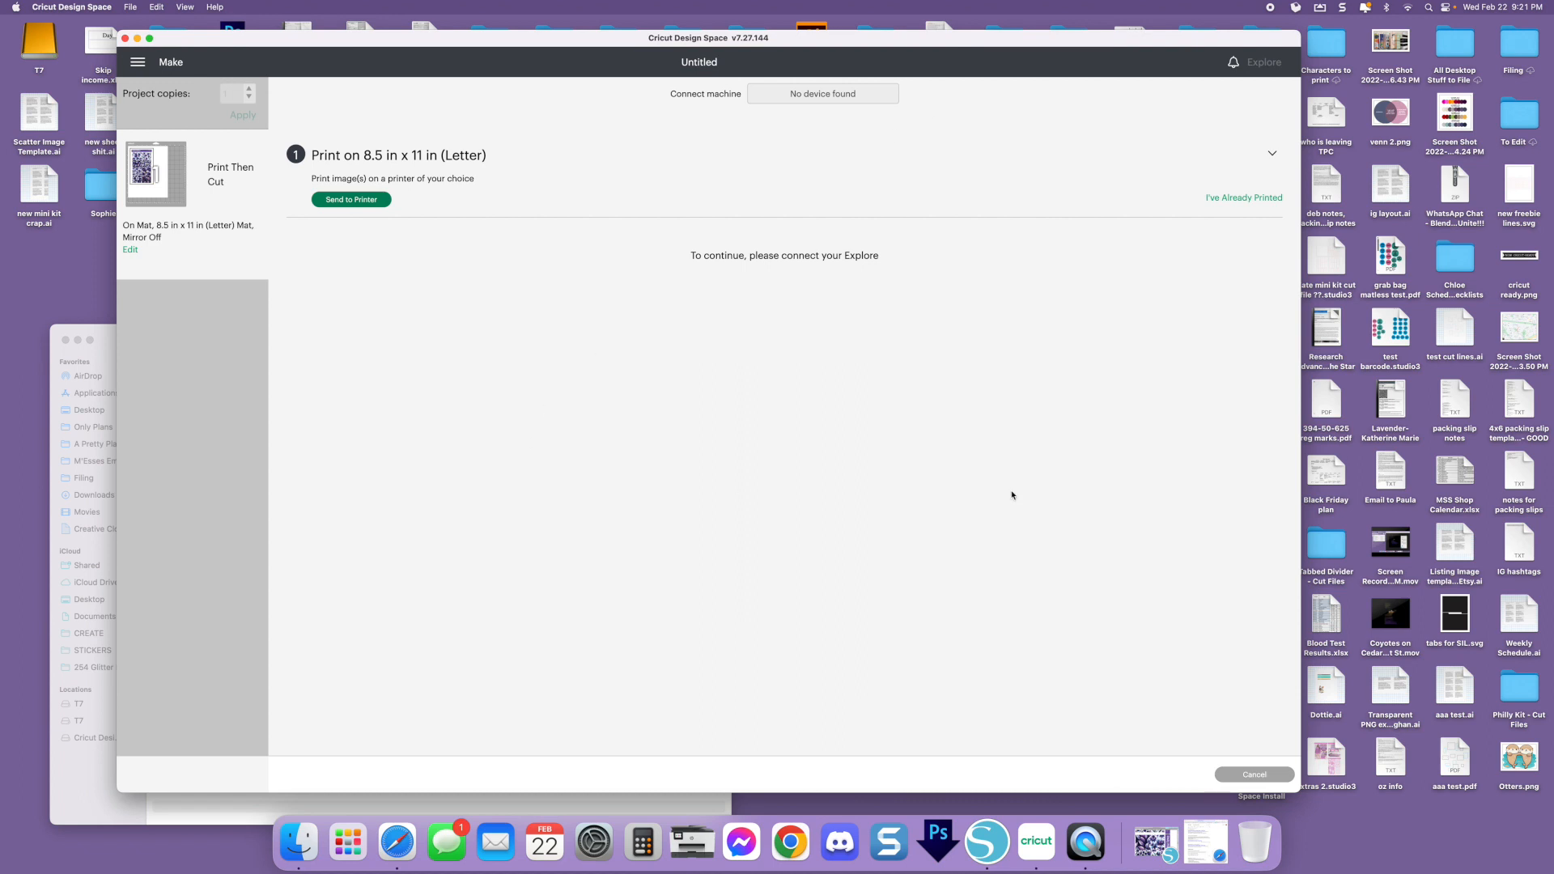
click(1257, 776)
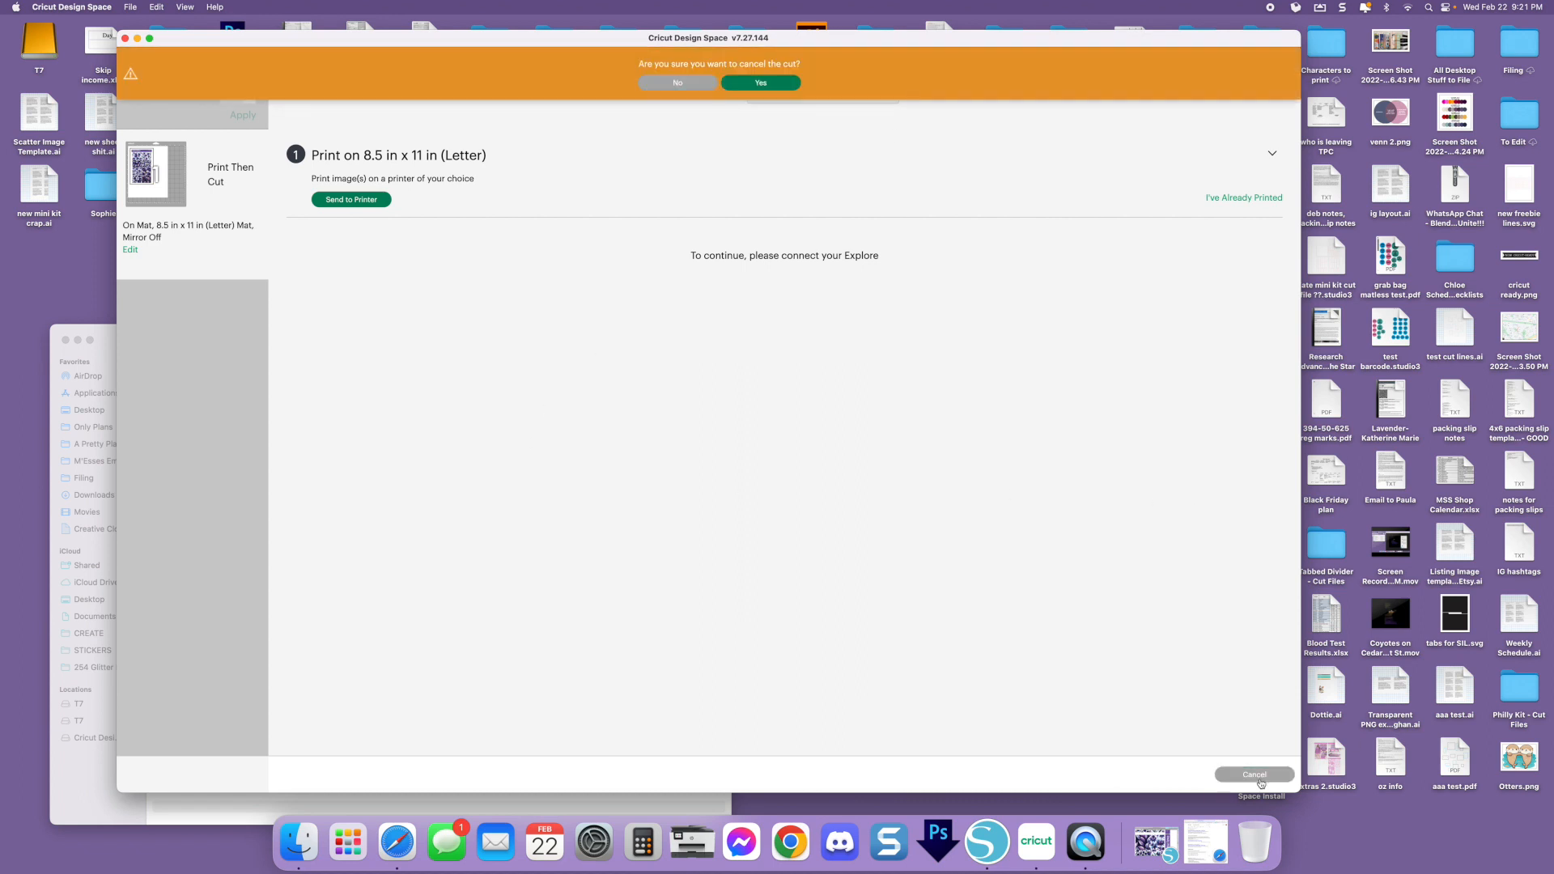
click(762, 83)
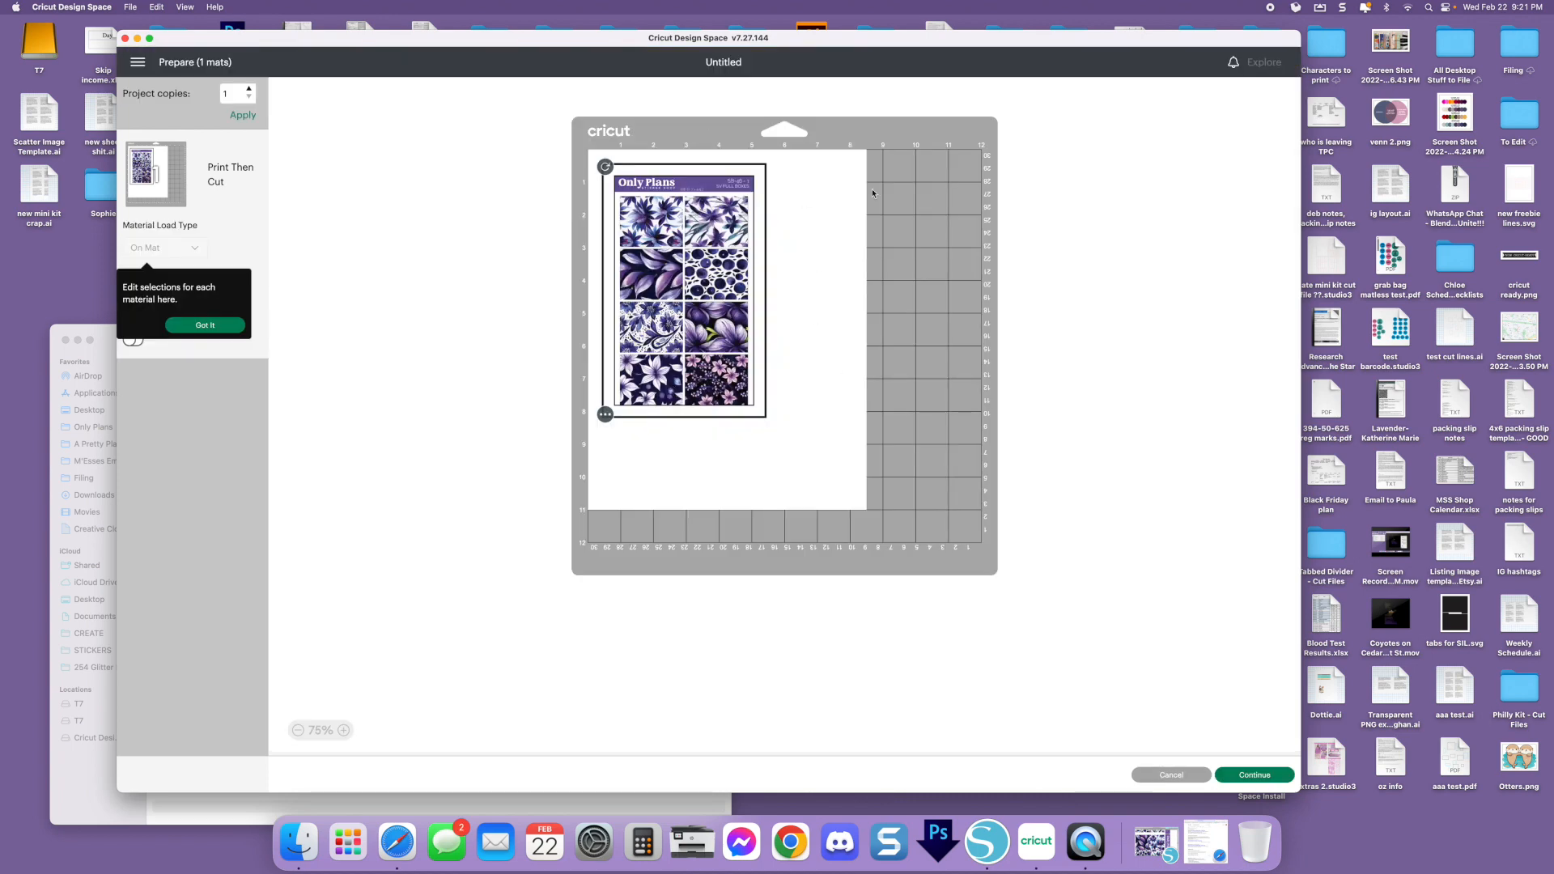
click(1181, 776)
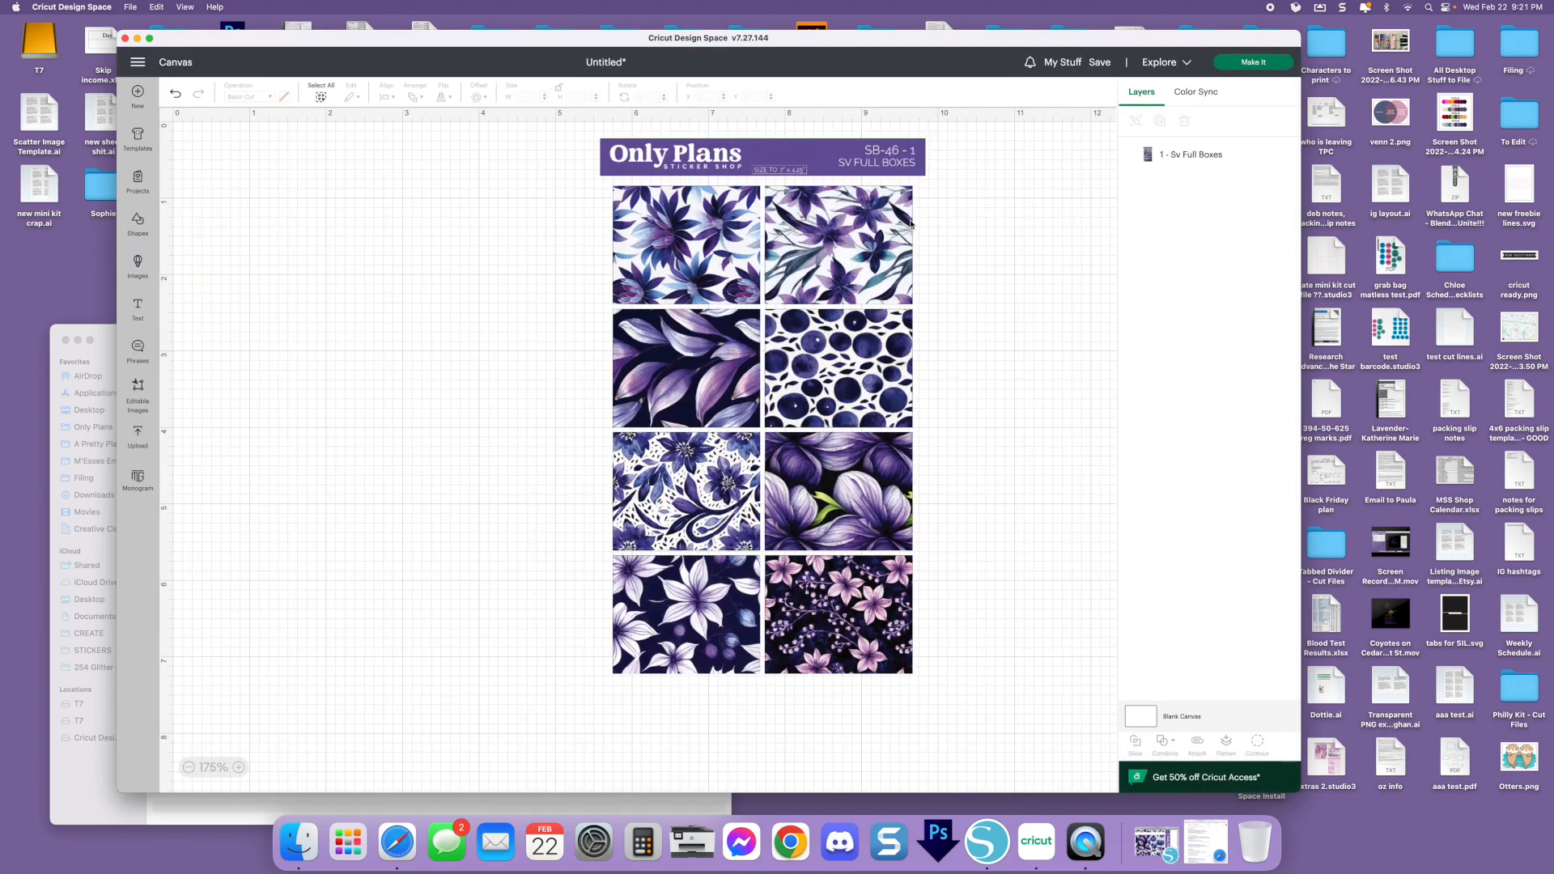
Move the SV Full Boxes sheet farther left on the canvas, clearing space beside it, and deselect it
click(908, 222)
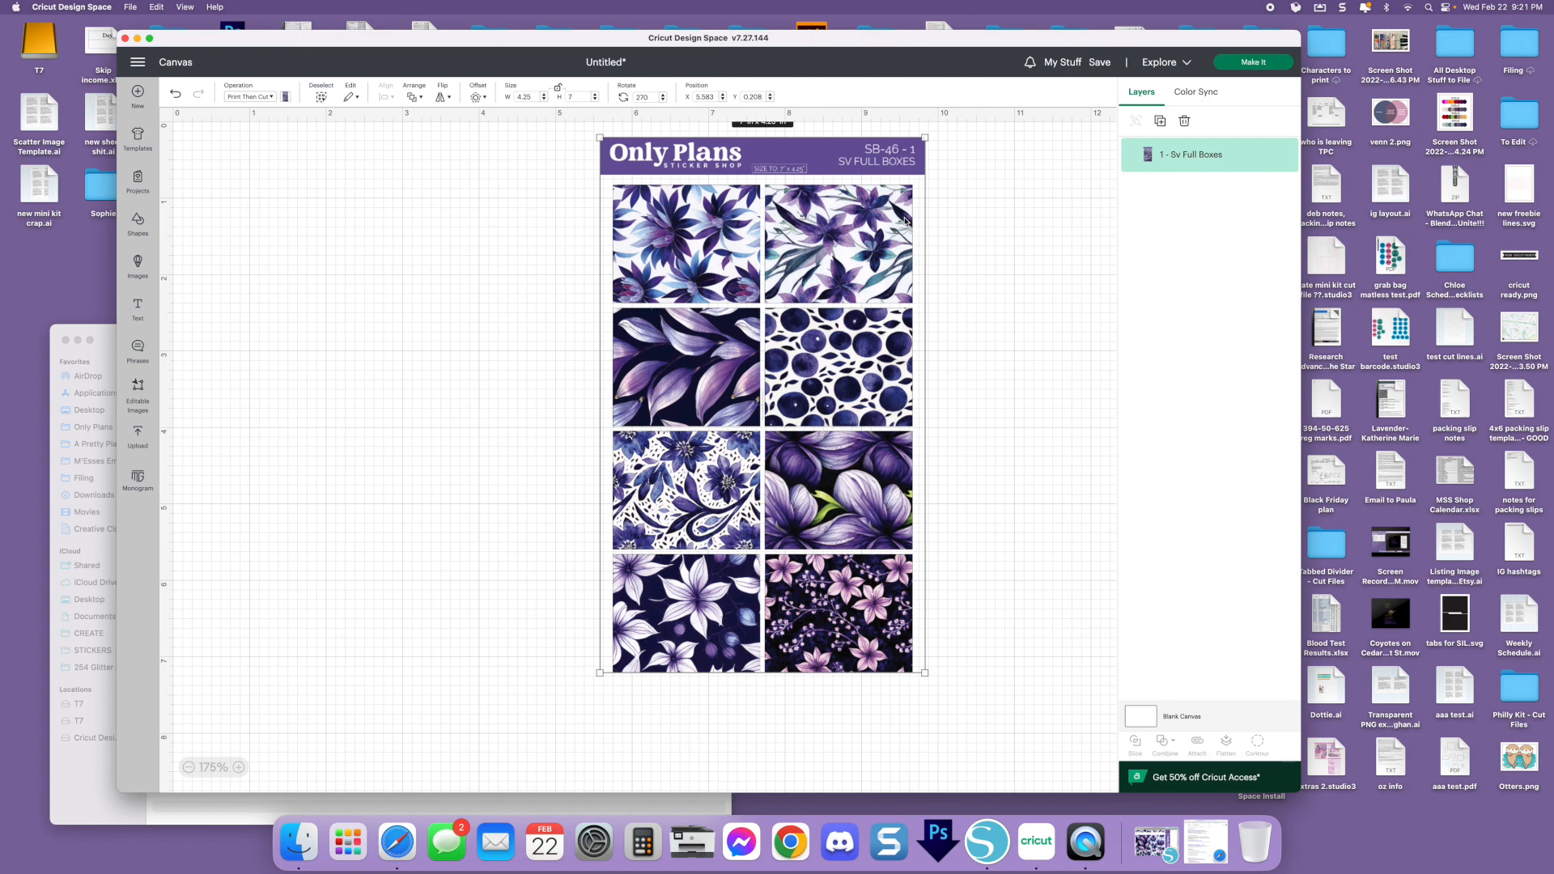
drag(908, 222, 789, 236)
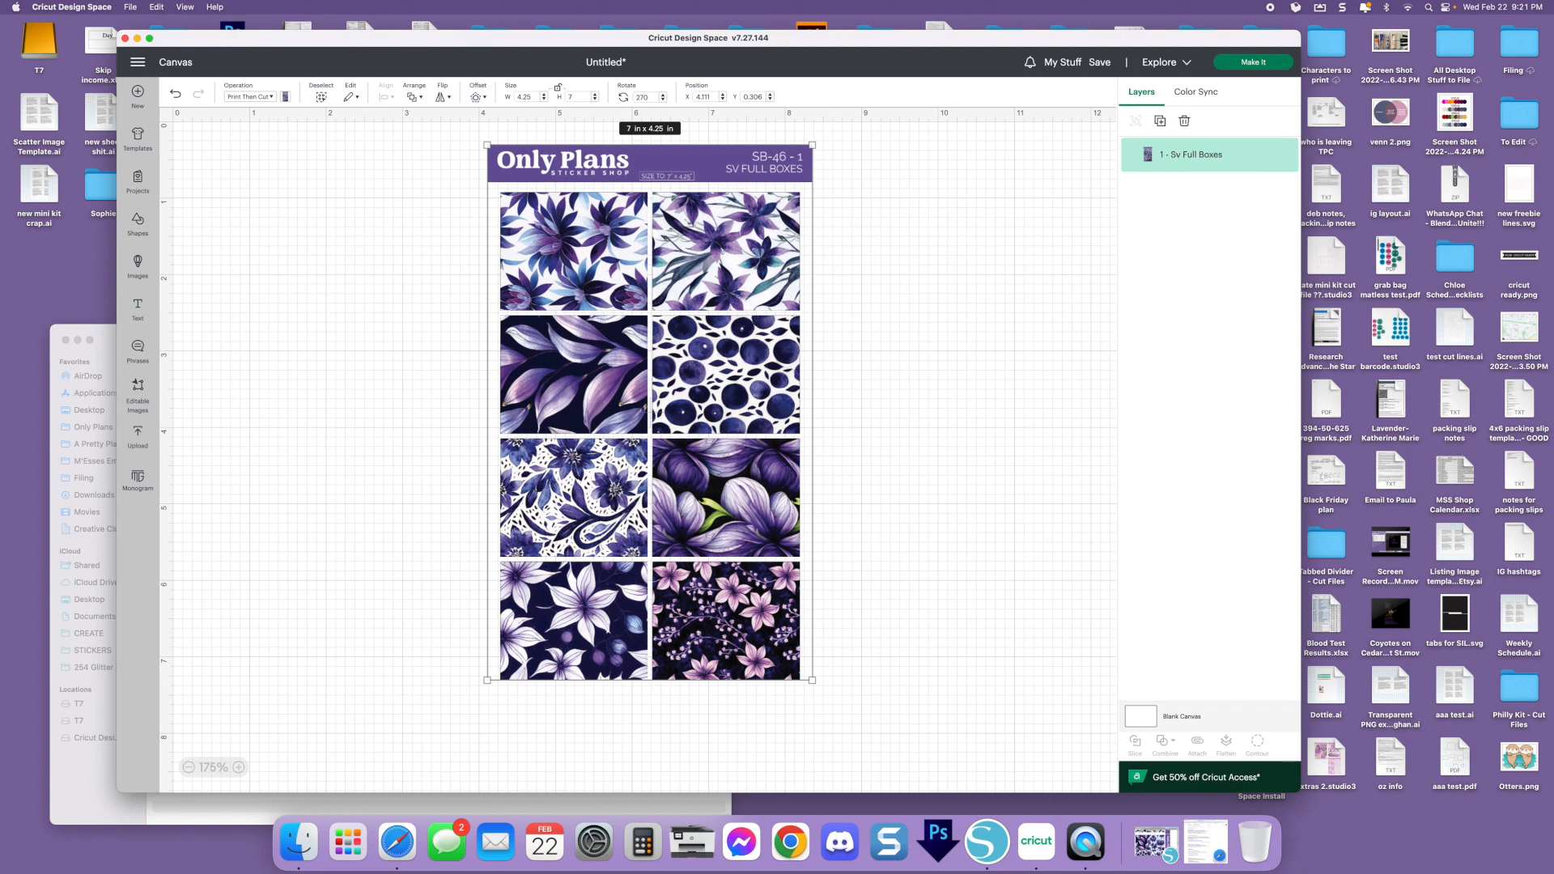
drag(634, 581, 585, 580)
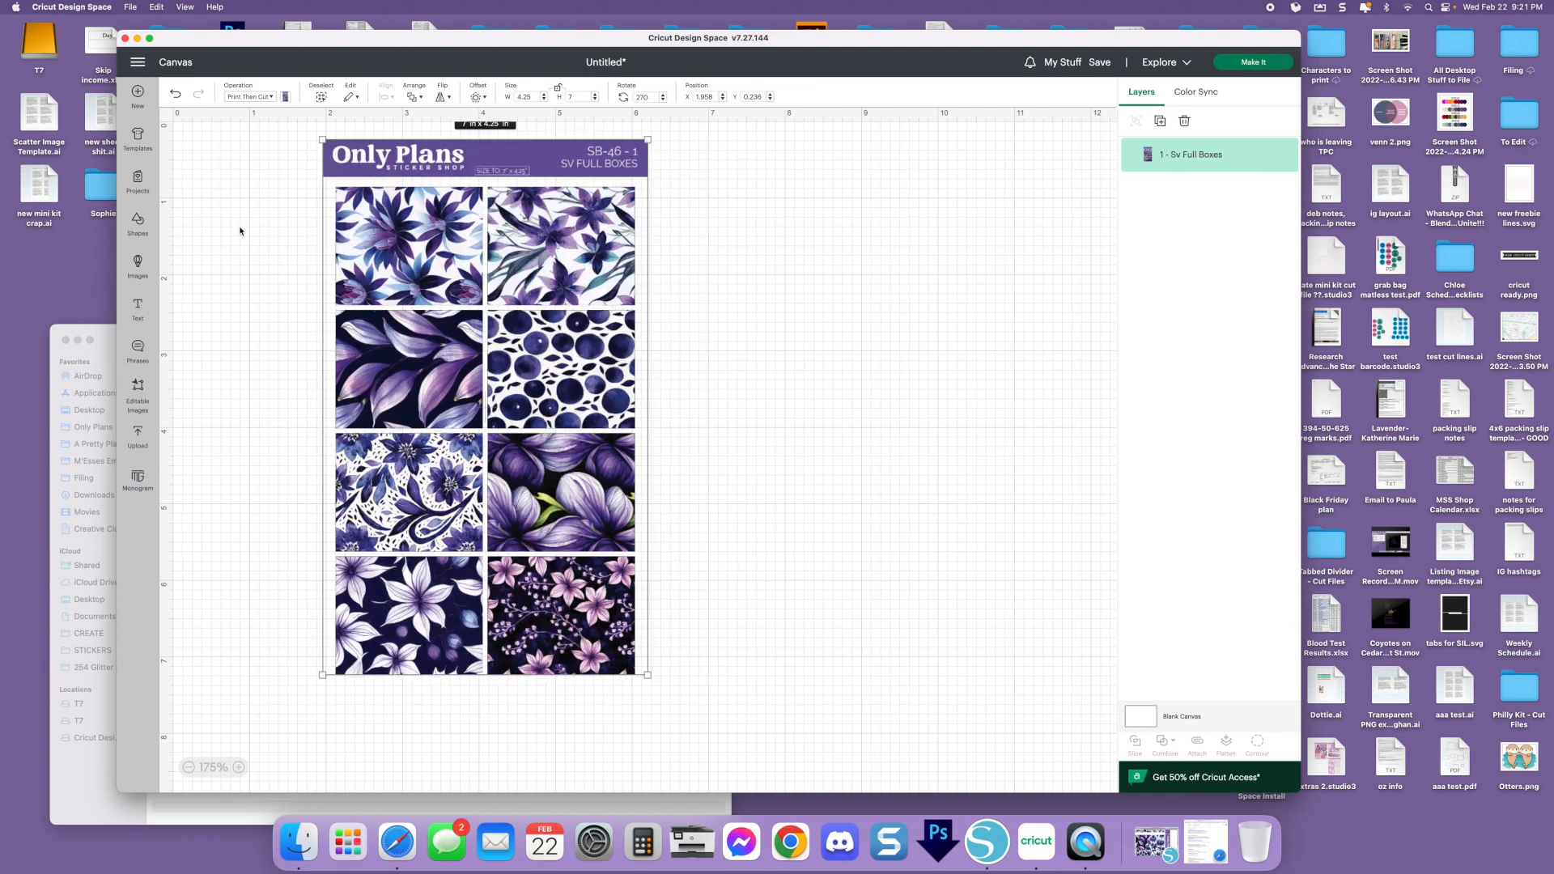
click(239, 232)
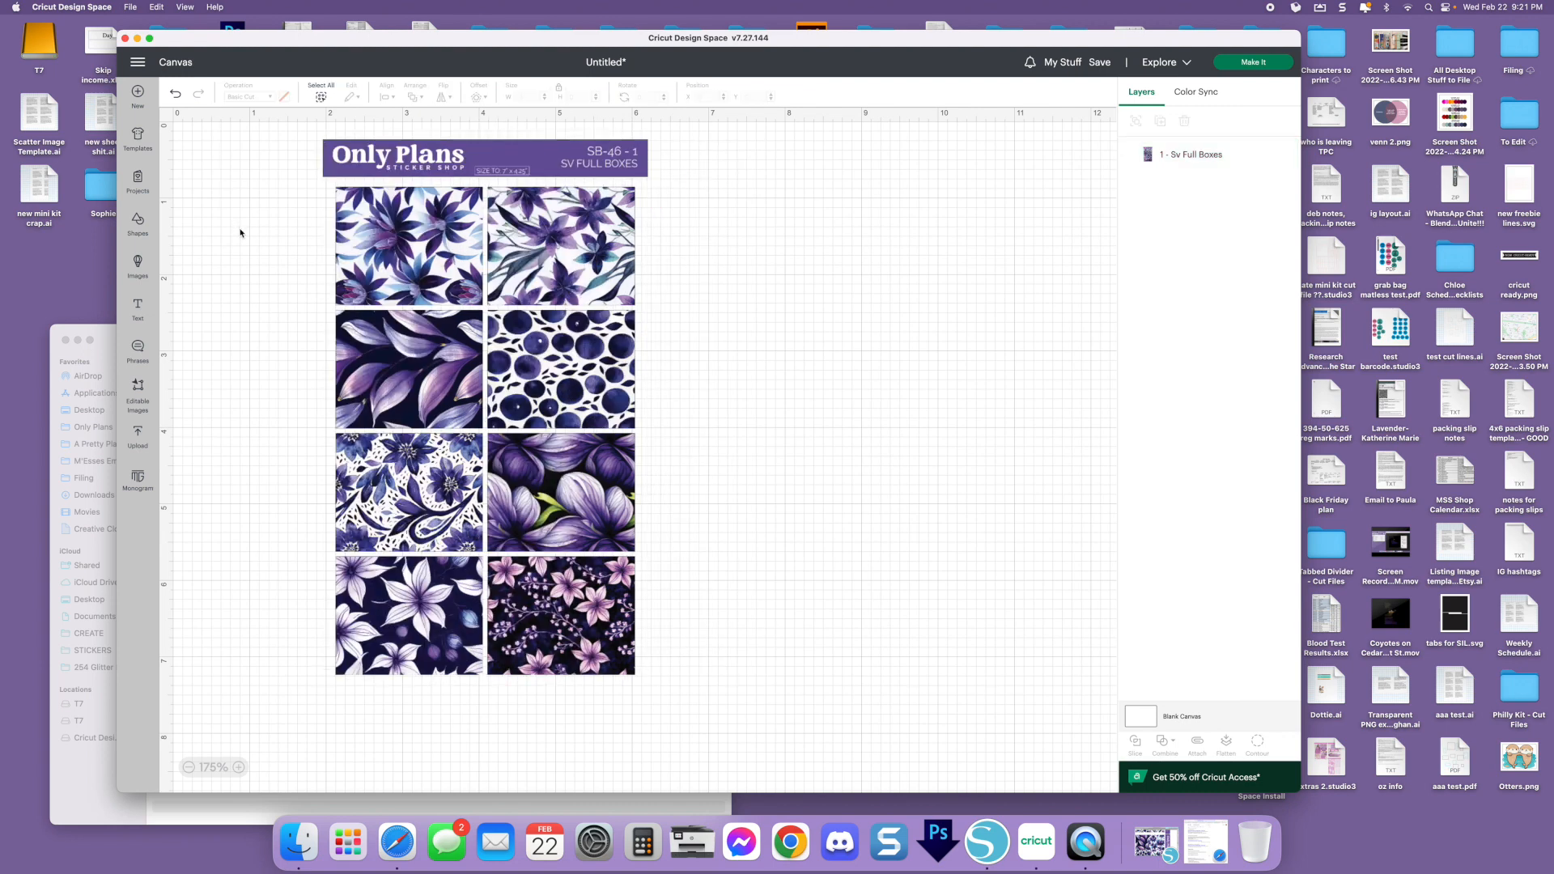